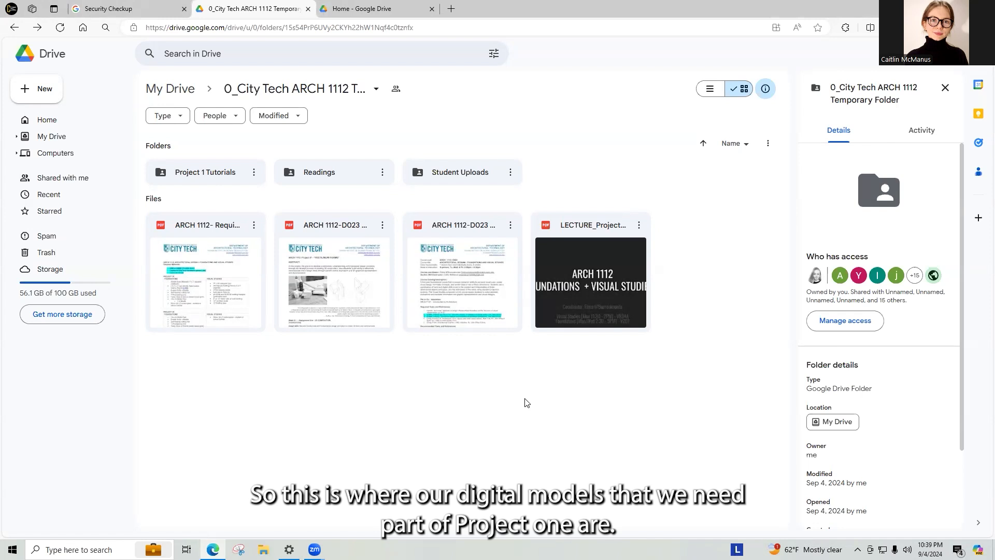
- Open the ARCH 1112 Project 01 Rectilinear Forms PDF and review the Week 02 digital model deliverables, closing the preview when done
double_click(352, 300)
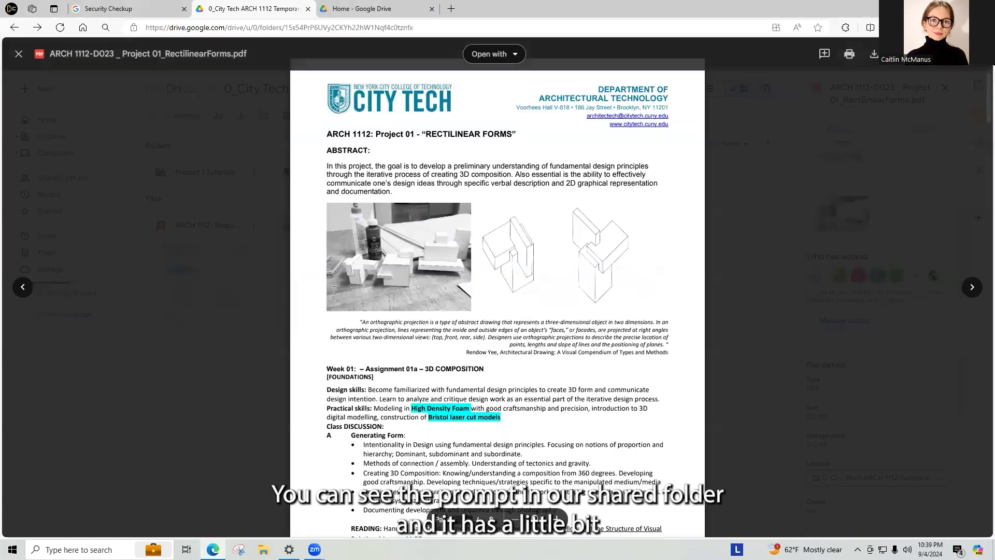
scroll(393, 282, down, 20)
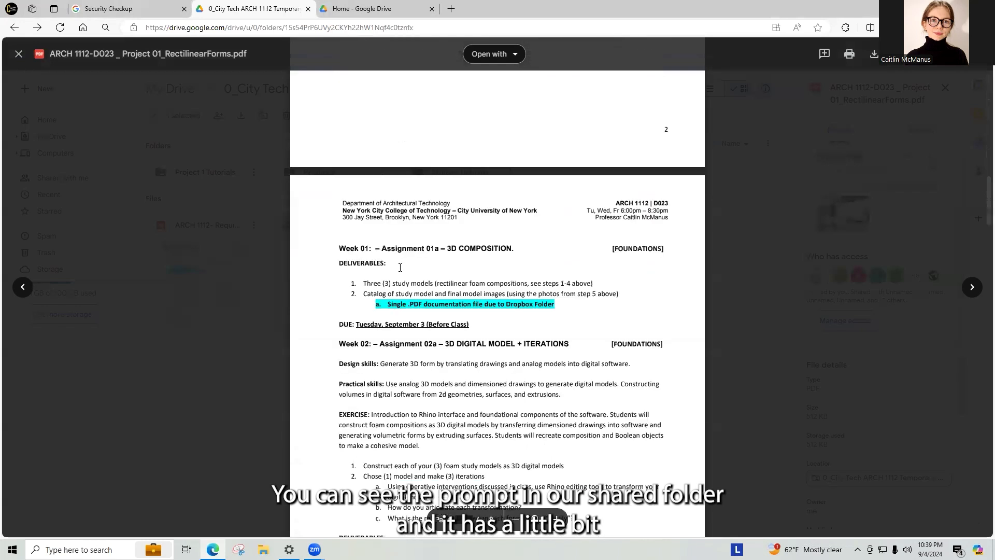
scroll(430, 277, down, 4)
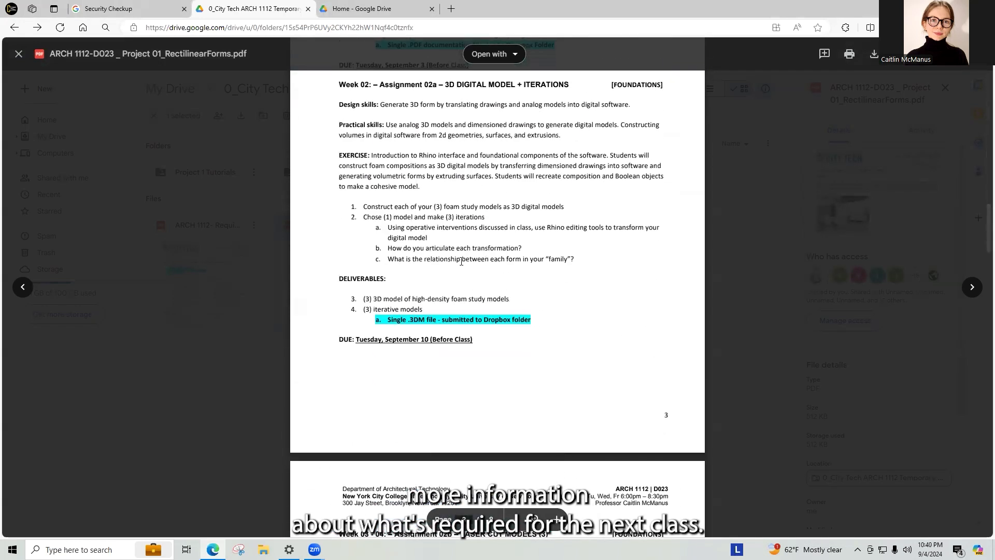
scroll(532, 307, up, 1)
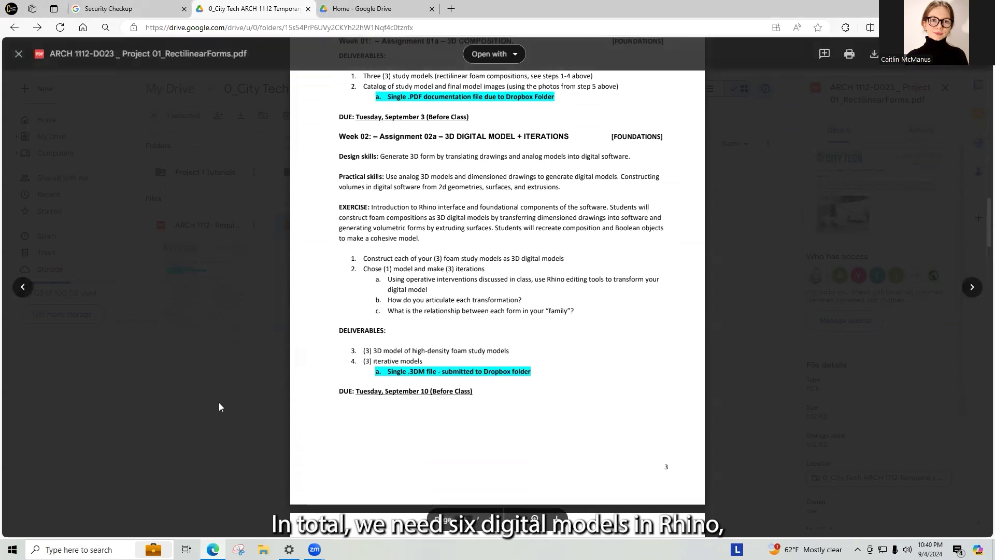
scroll(234, 395, up, 1)
click(232, 395)
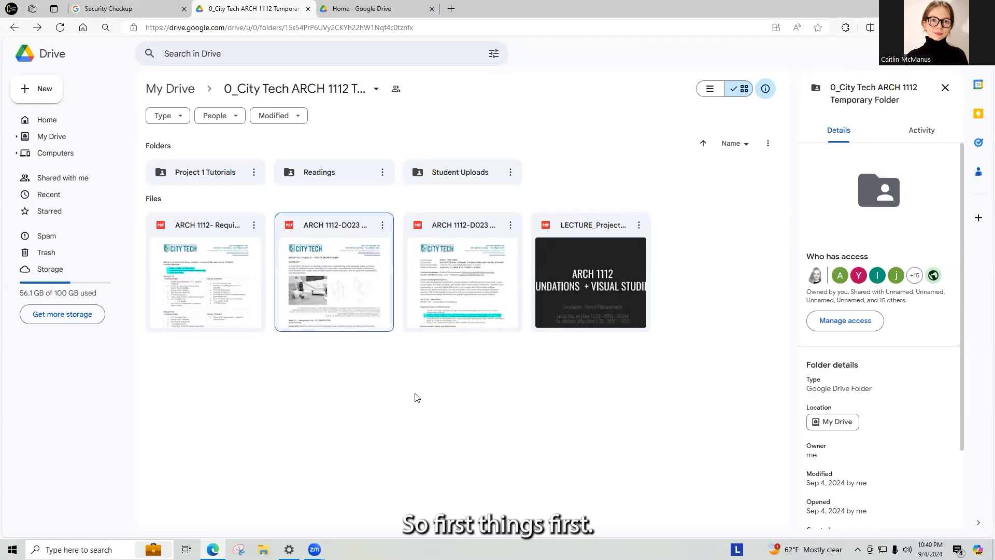
- Launch Rhino and start a new model from the Small Objects - Inches template in a maximized window
key(super)
text(rhi)
key(Return)
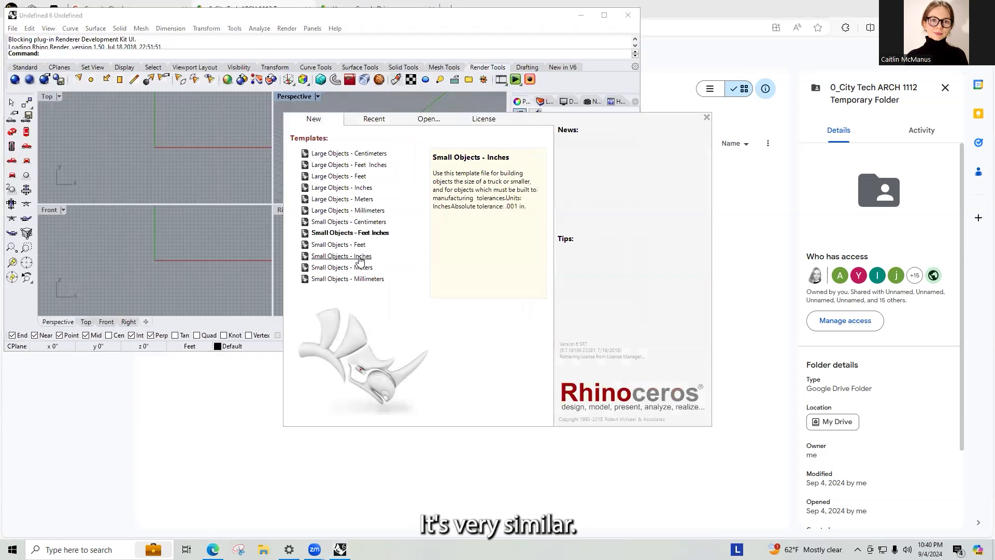
click(361, 260)
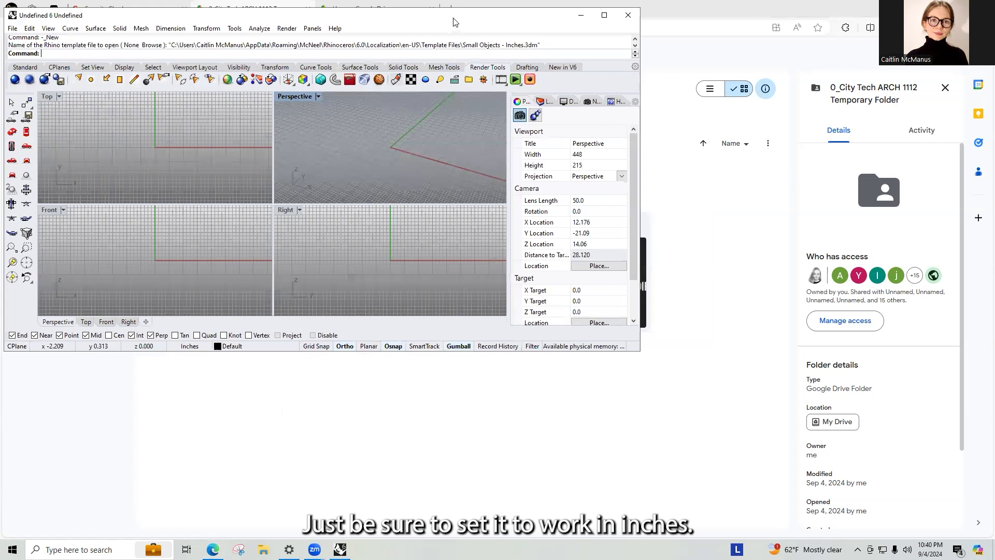
drag(455, 19, 509, 81)
click(659, 78)
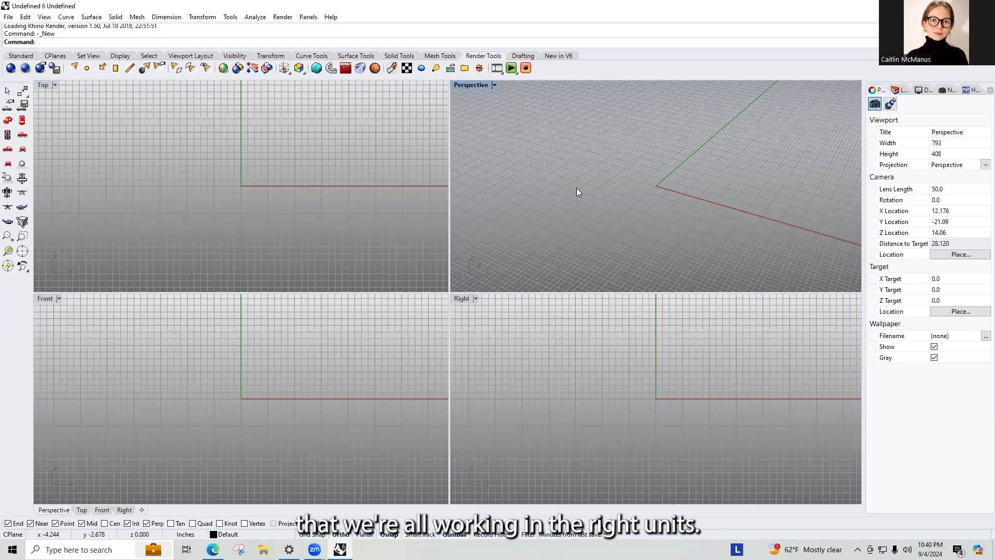
- Set the model units' distance display to Feet & Inches
text(Un)
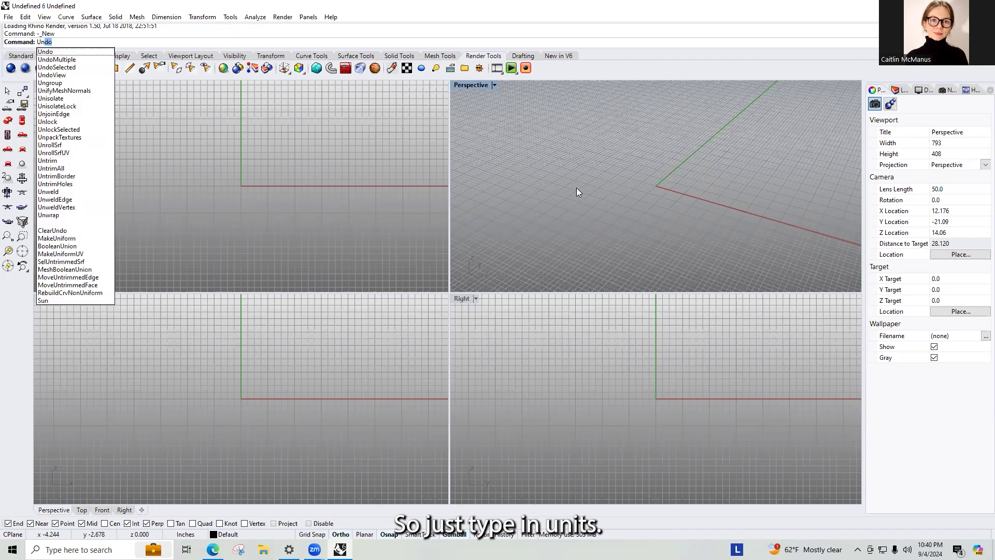
text(its)
key(Return)
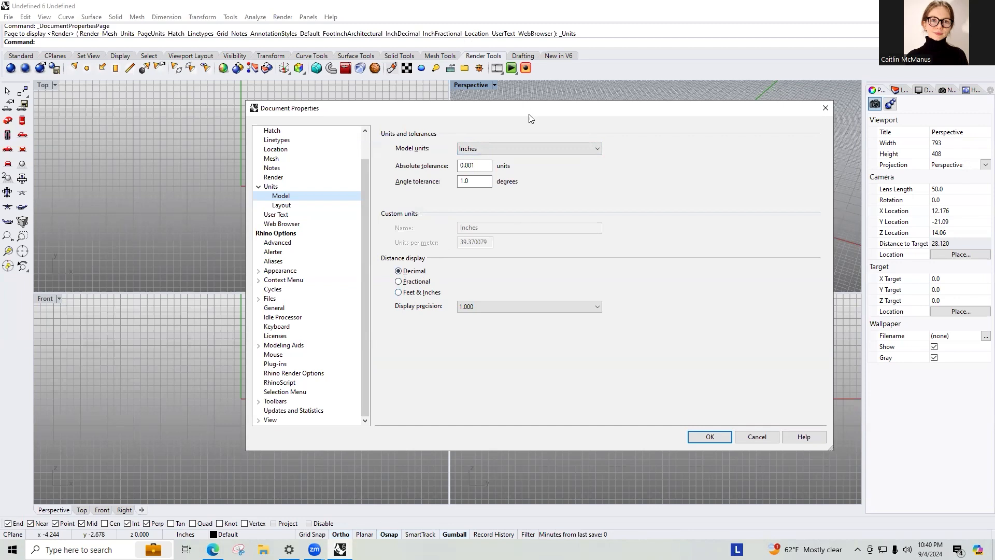
click(398, 292)
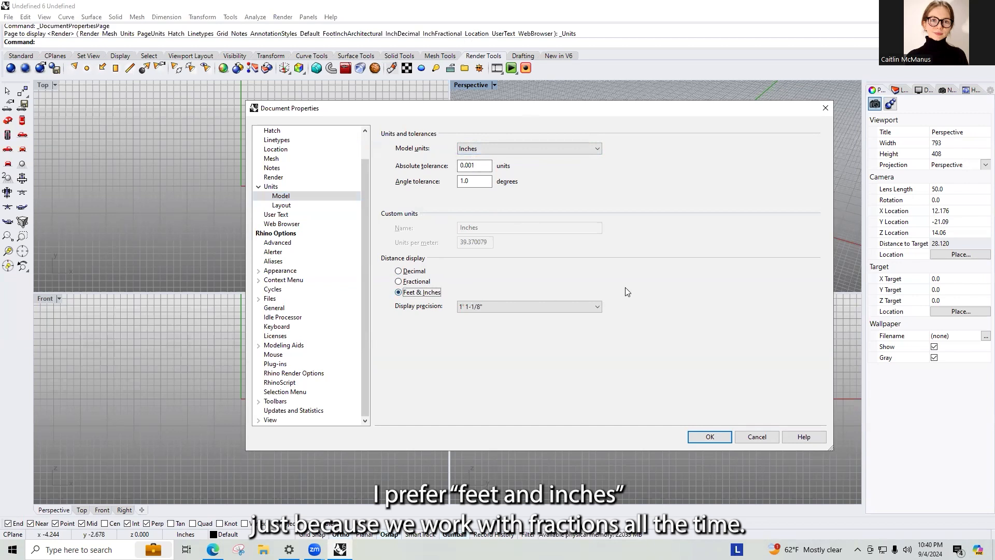
click(707, 437)
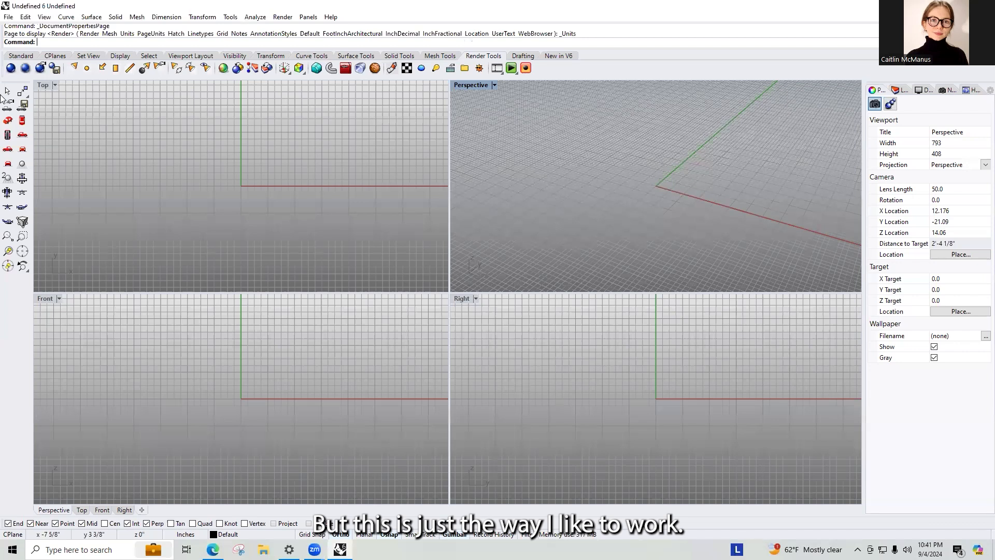
- Start saving the model as a new file and browse to D:\Teaching\City Tech\ARCH 1112 E023\PROJECT 01
click(6, 16)
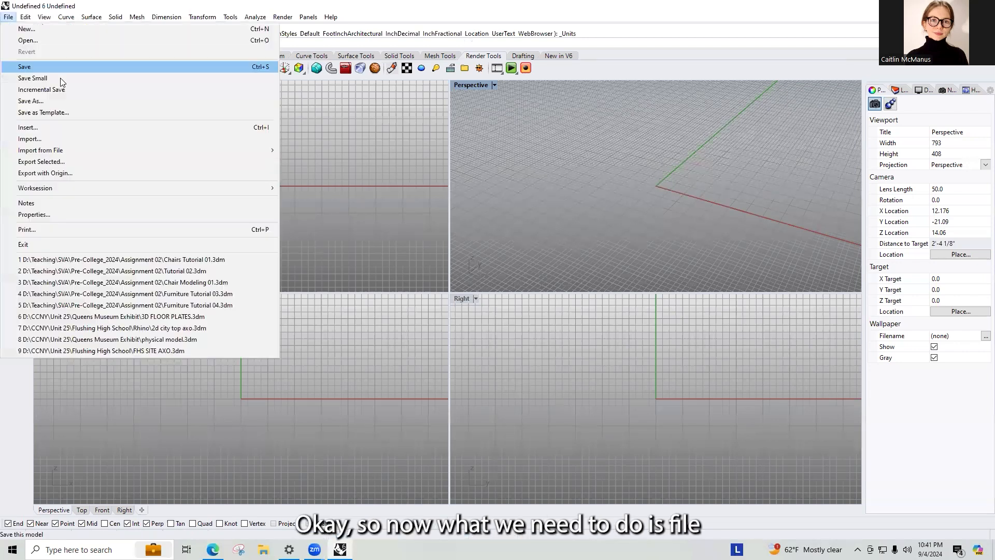
click(77, 103)
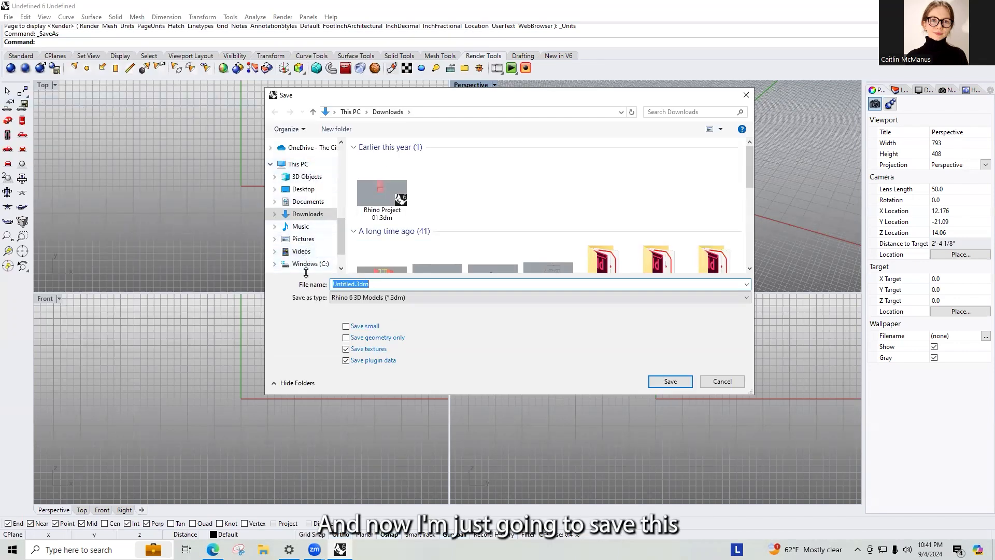
scroll(306, 266, down, 1)
click(309, 230)
click(304, 243)
scroll(374, 233, down, 3)
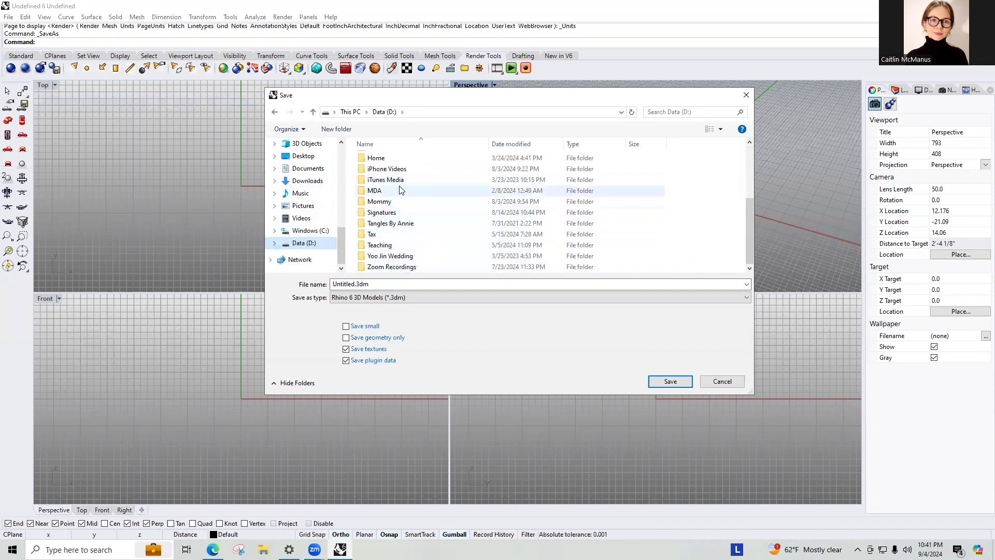
scroll(391, 207, up, 2)
scroll(391, 208, down, 2)
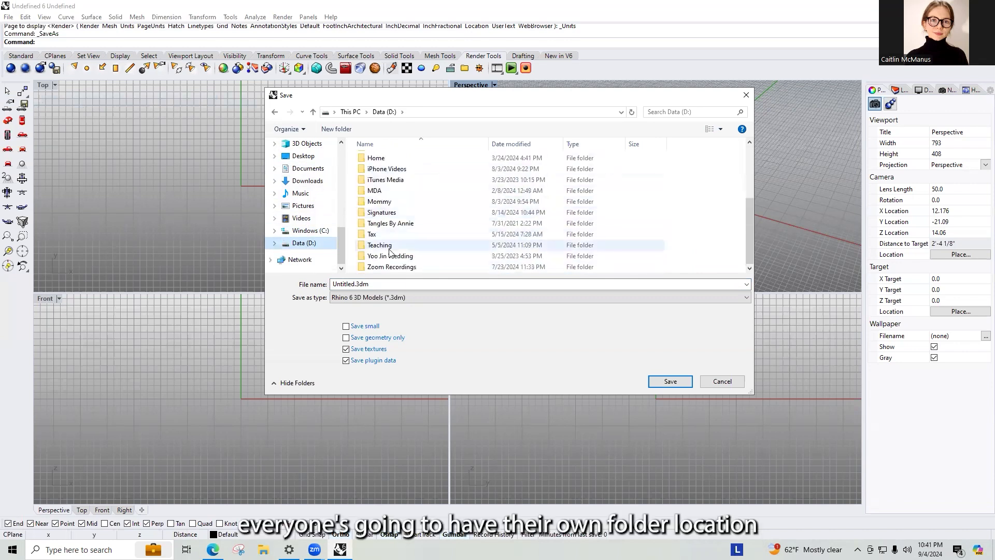
double_click(415, 247)
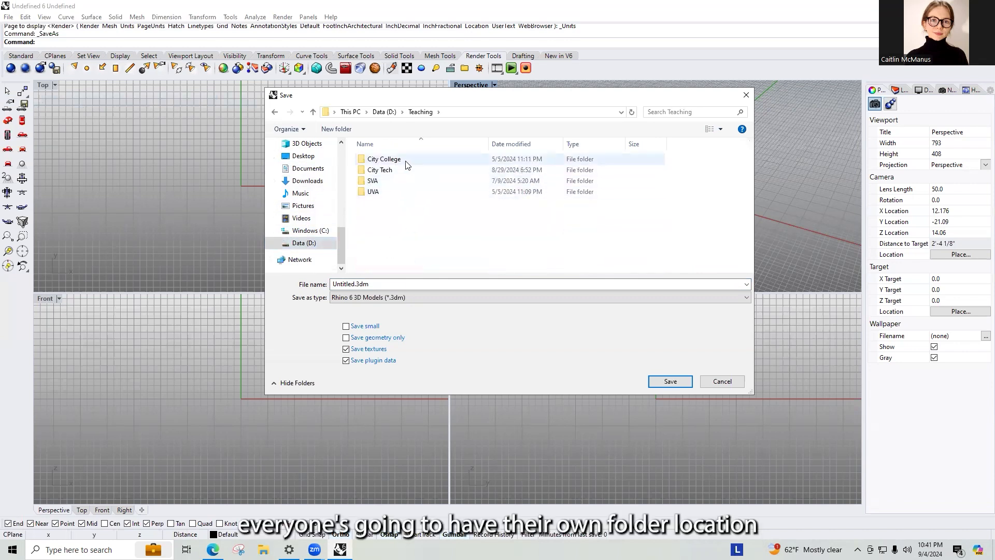
double_click(394, 170)
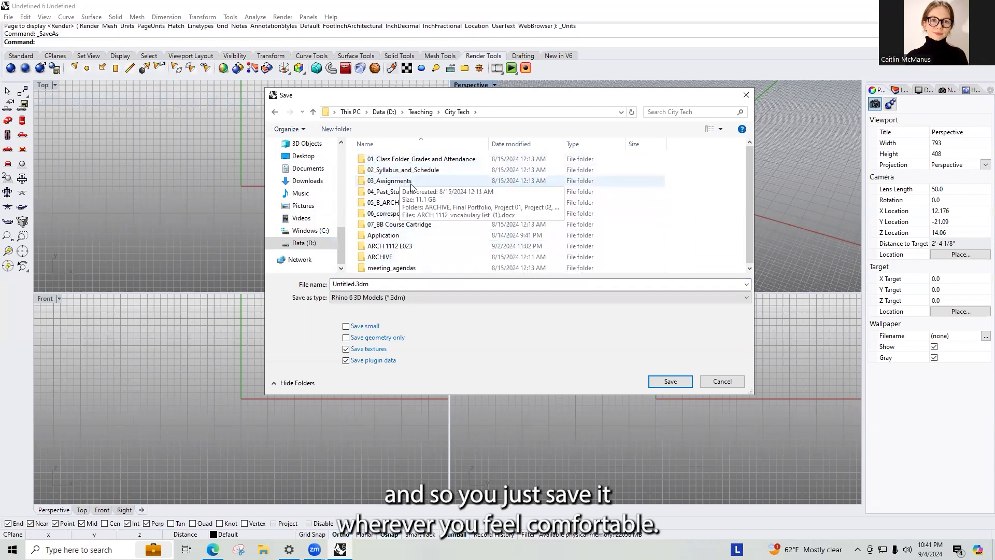
double_click(423, 247)
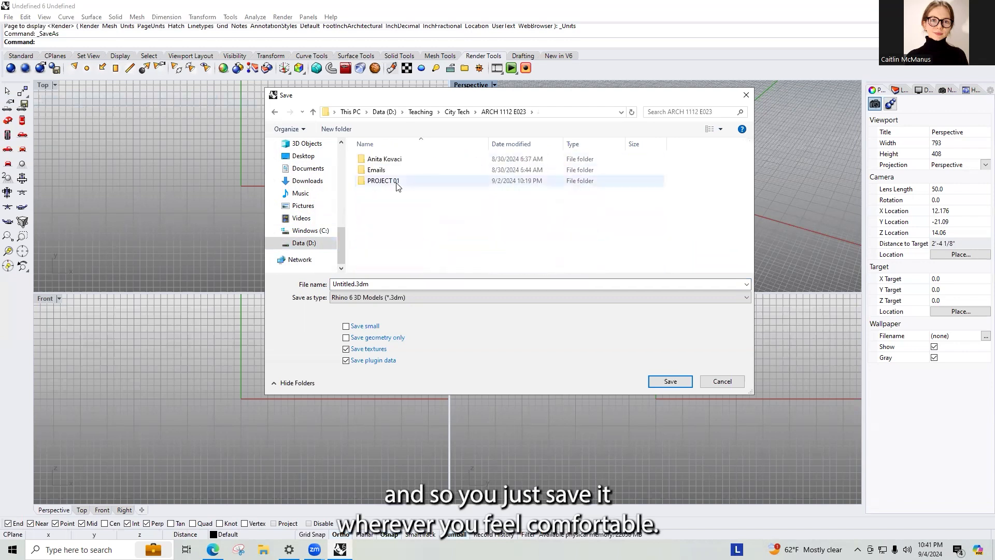
double_click(397, 182)
- Create a folder named Tutorials inside PROJECT 01 and open it as the save location
click(341, 129)
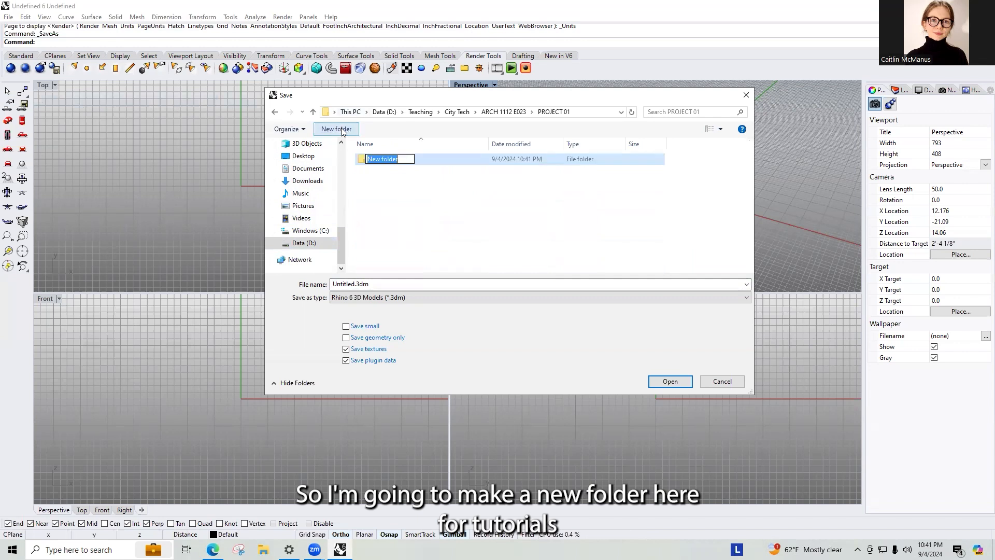
text(Tutorials)
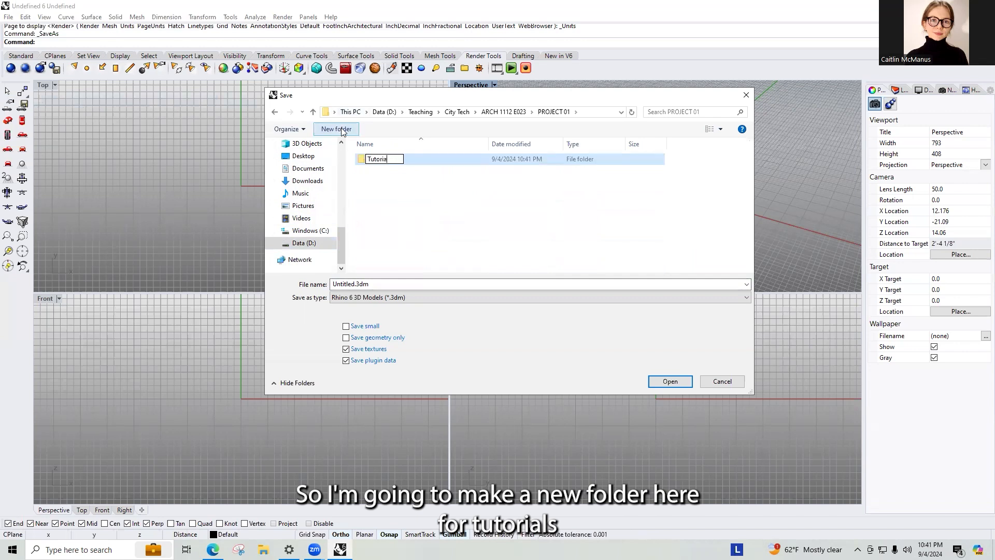
key(Return)
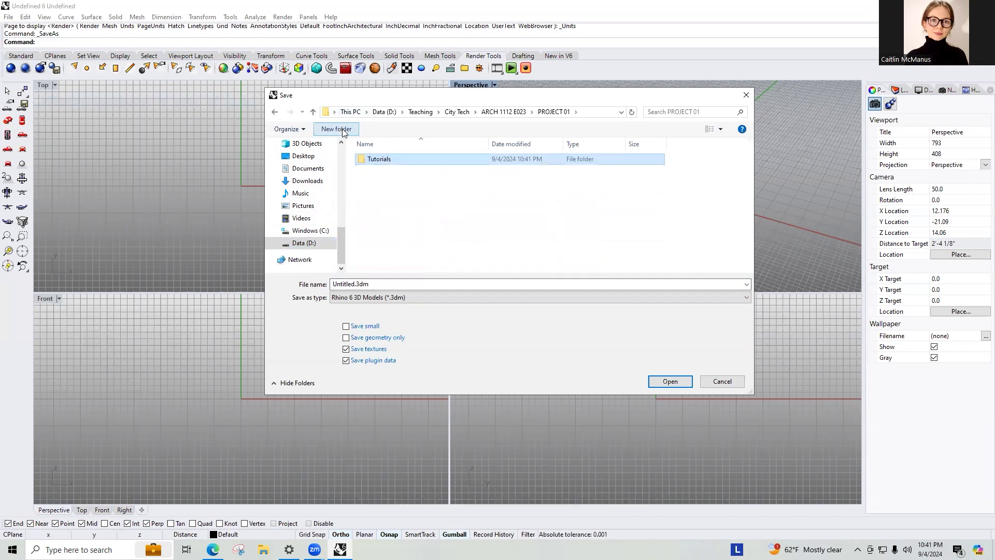
double_click(394, 159)
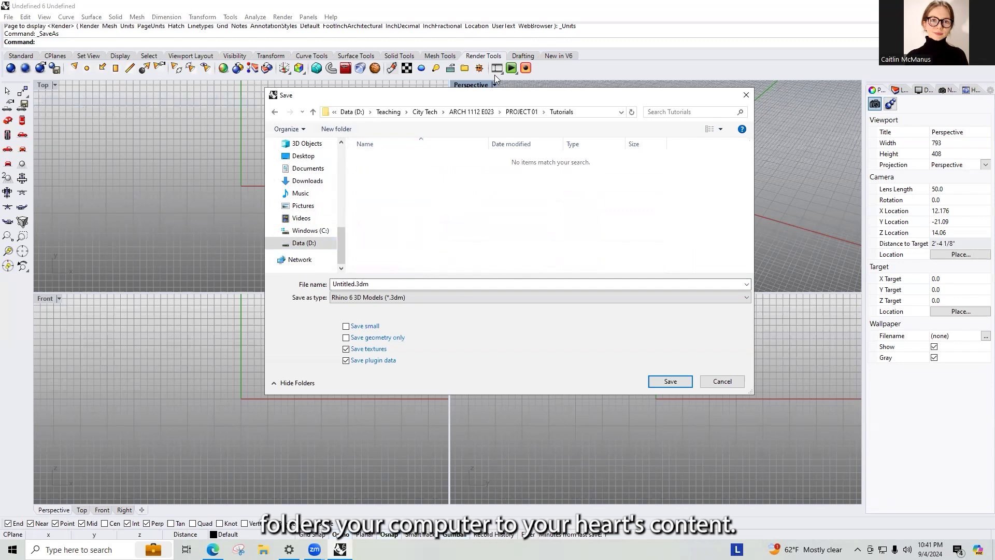
- Name the file with the author's first name followed by "_tutoriaal" and save it in the Tutorials folder
drag(540, 101, 613, 117)
double_click(490, 298)
text(Caitlin)
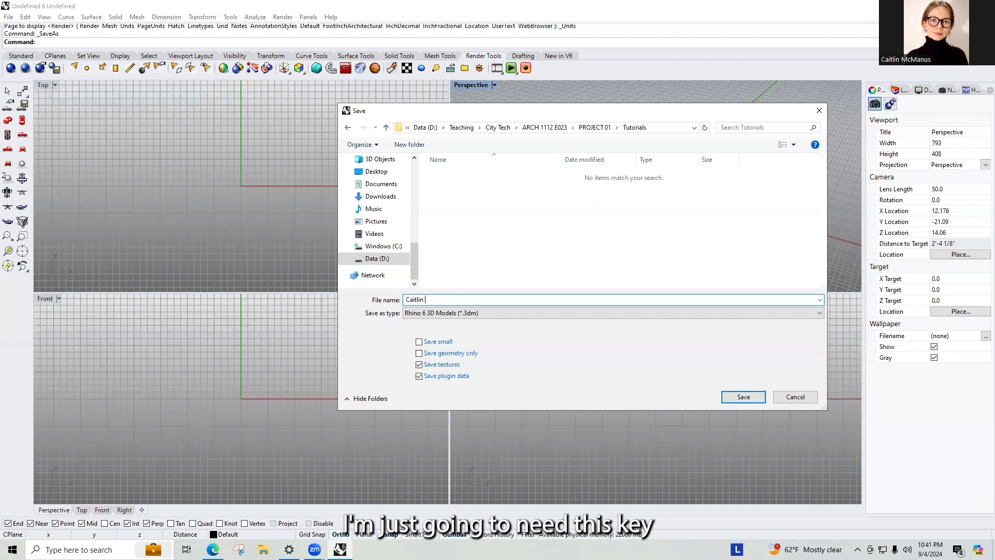
key(BackSpace)
text(_tutoriaal)
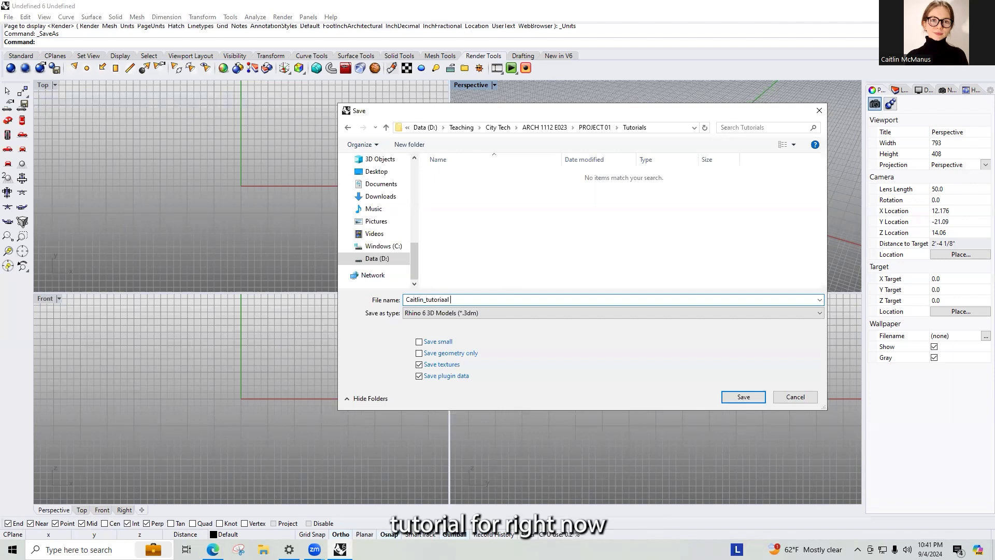
key(Return)
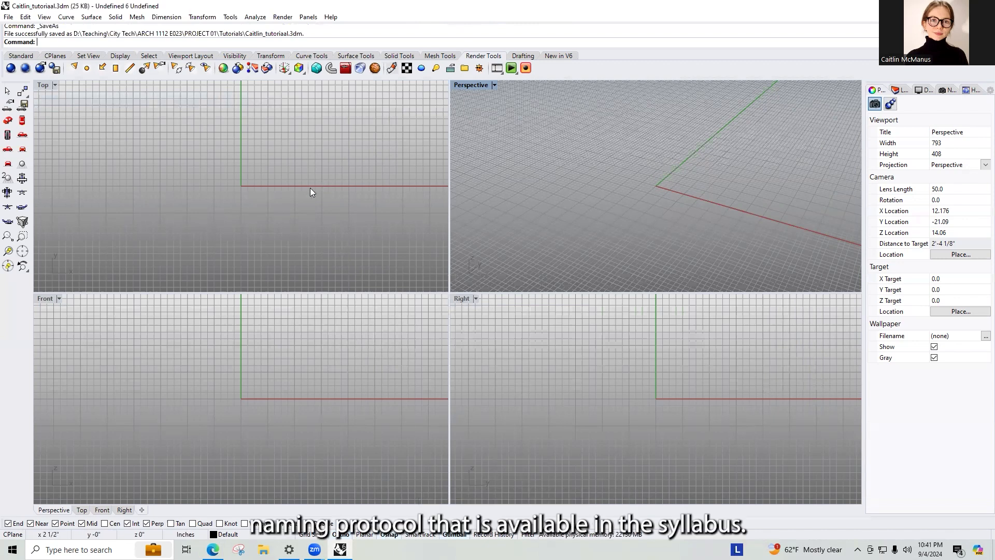
- Switch to the browser, review the File Naming section in the ARCH 1112 Fall 2024 syllabus PDF, and return to Rhino
click(213, 549)
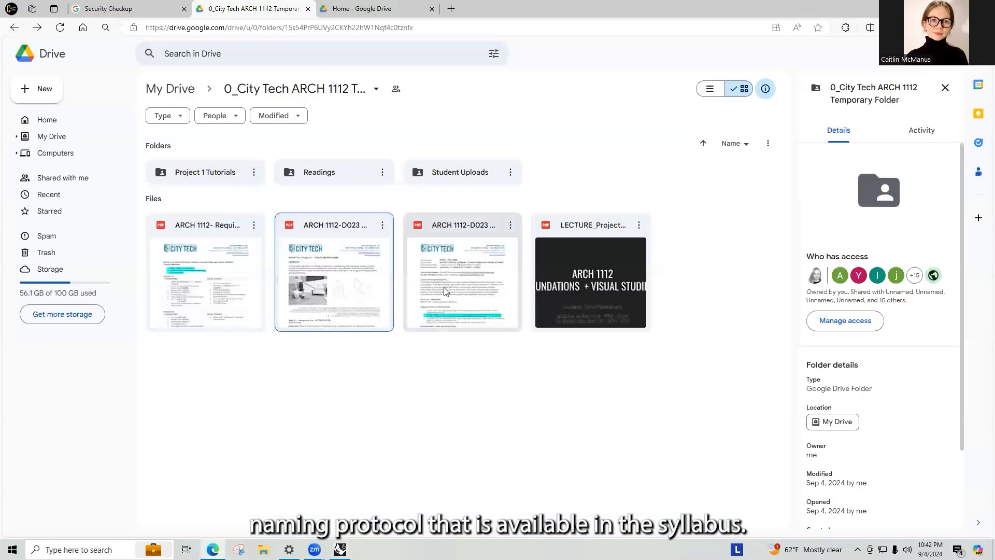
double_click(447, 271)
scroll(465, 285, down, 14)
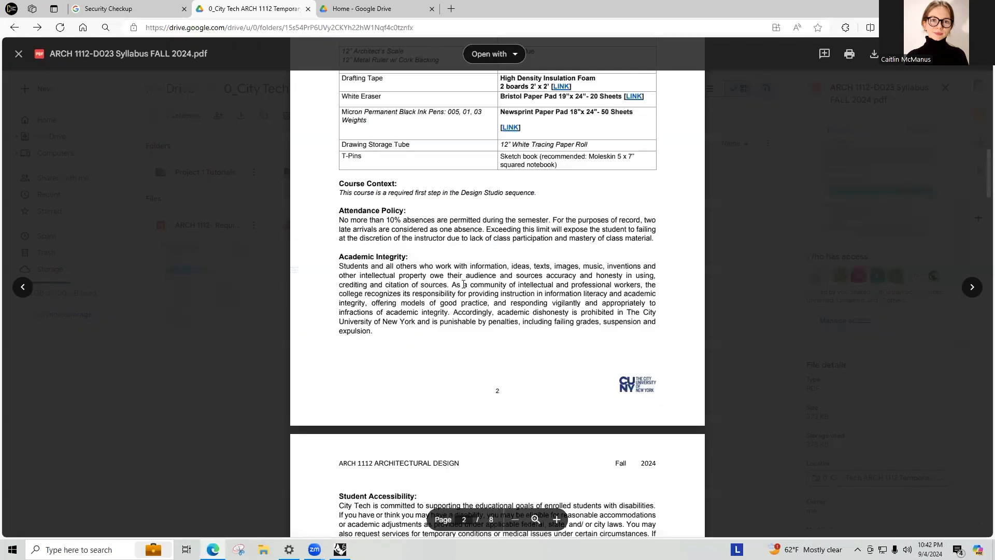
scroll(470, 318, down, 20)
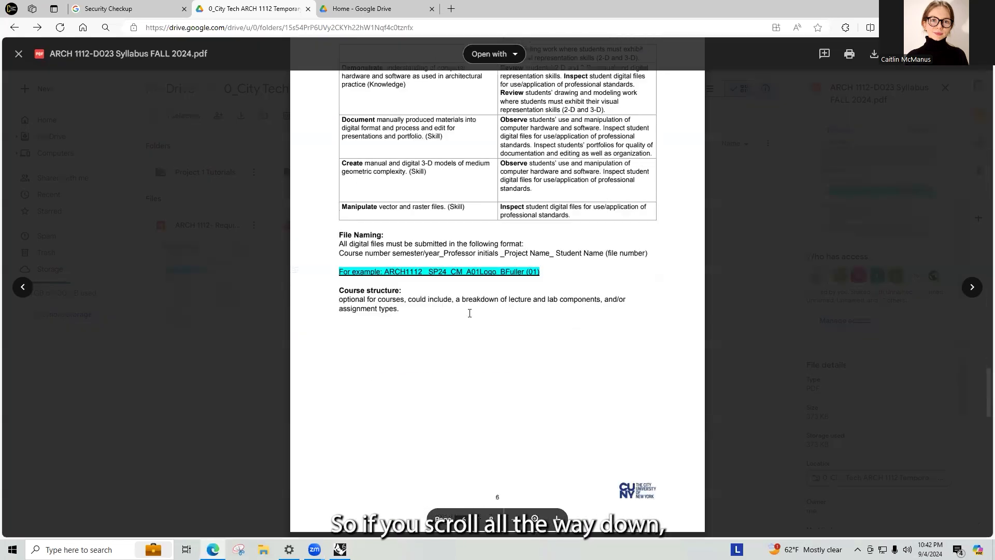
drag(361, 242, 524, 280)
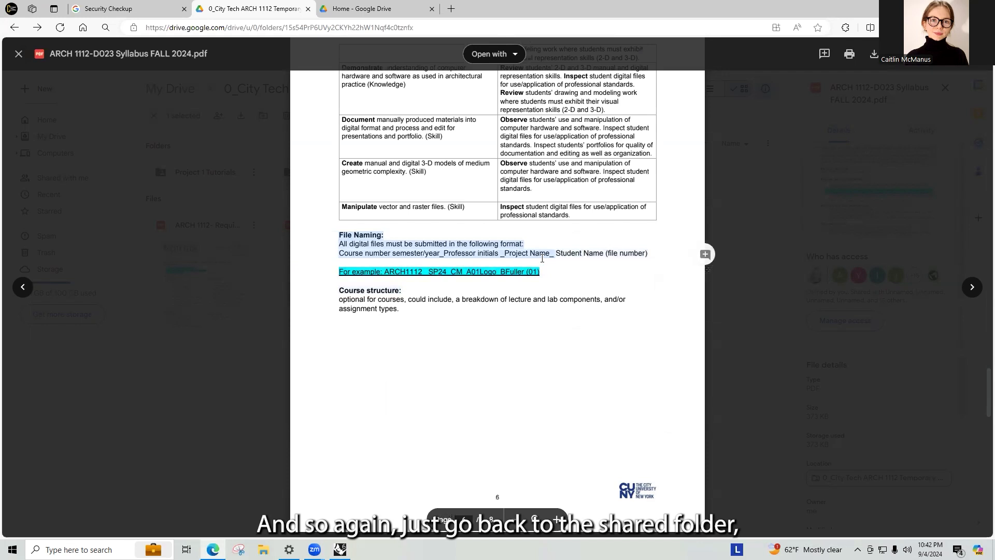
click(237, 400)
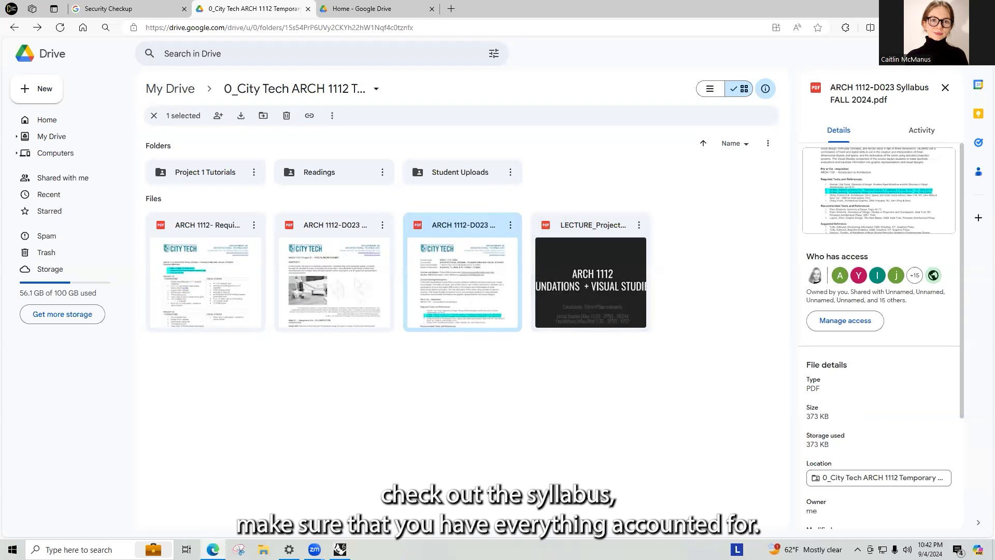
click(936, 9)
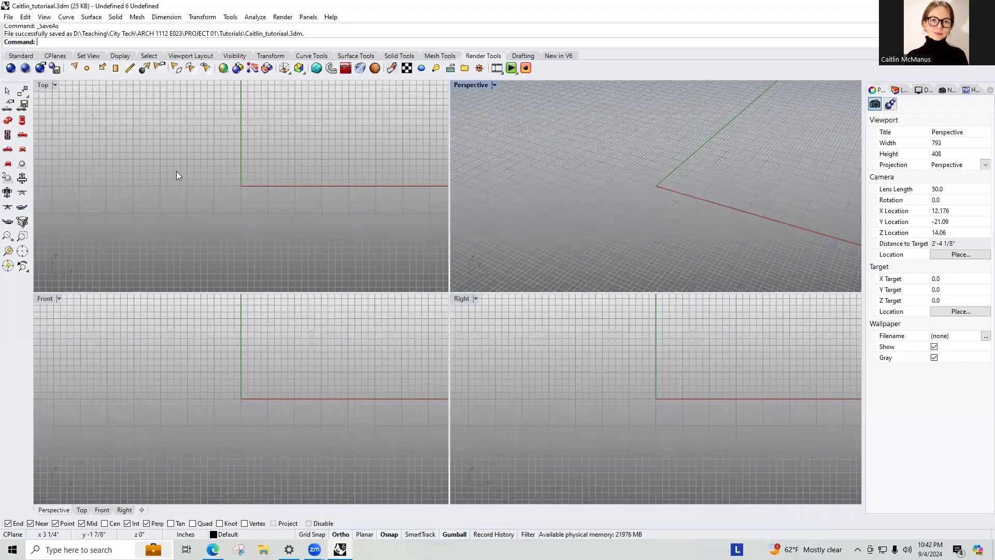
- Maximize the Top viewport and start a polyline at the origin with a 4-inch segment up the Y axis
double_click(47, 86)
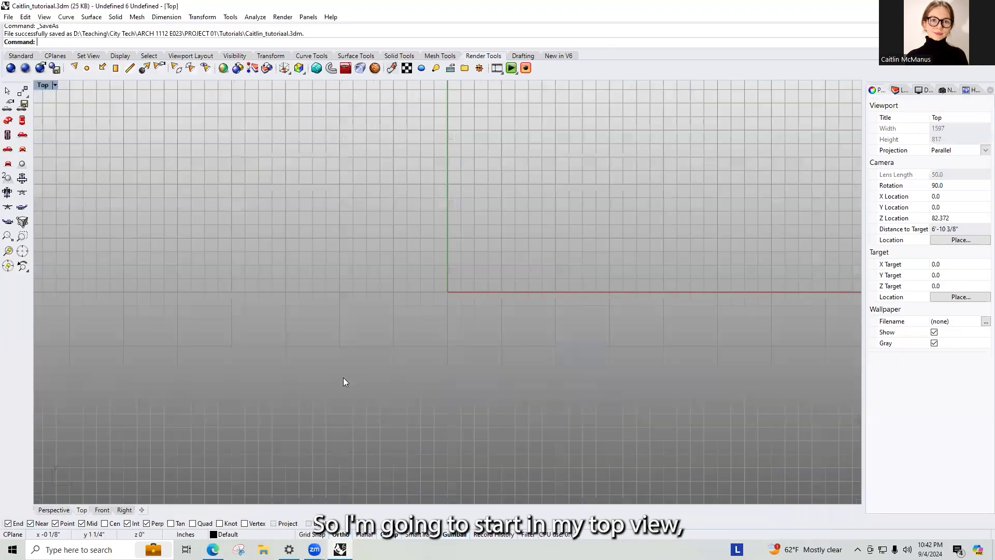
scroll(343, 378, down, 8)
right_drag(429, 268, 409, 276)
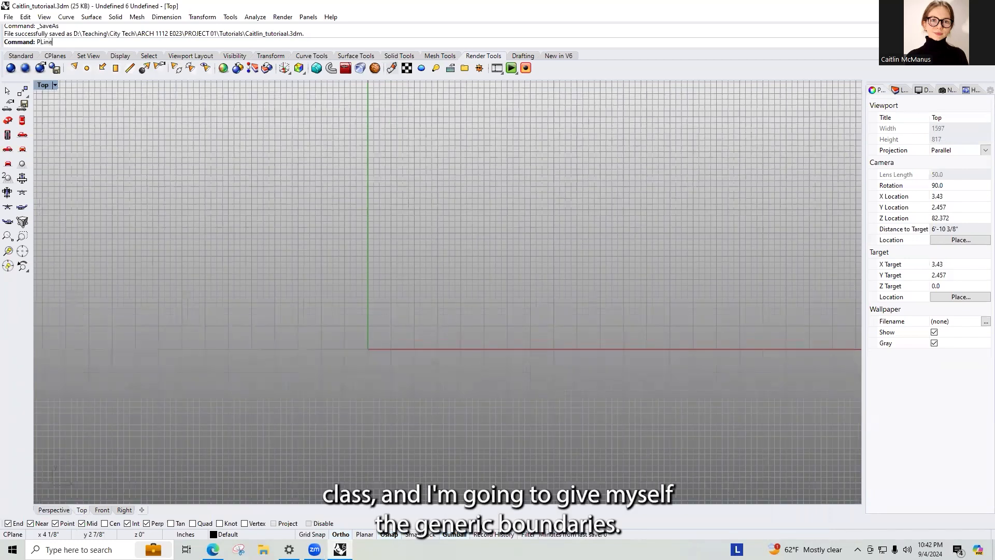
key(Return)
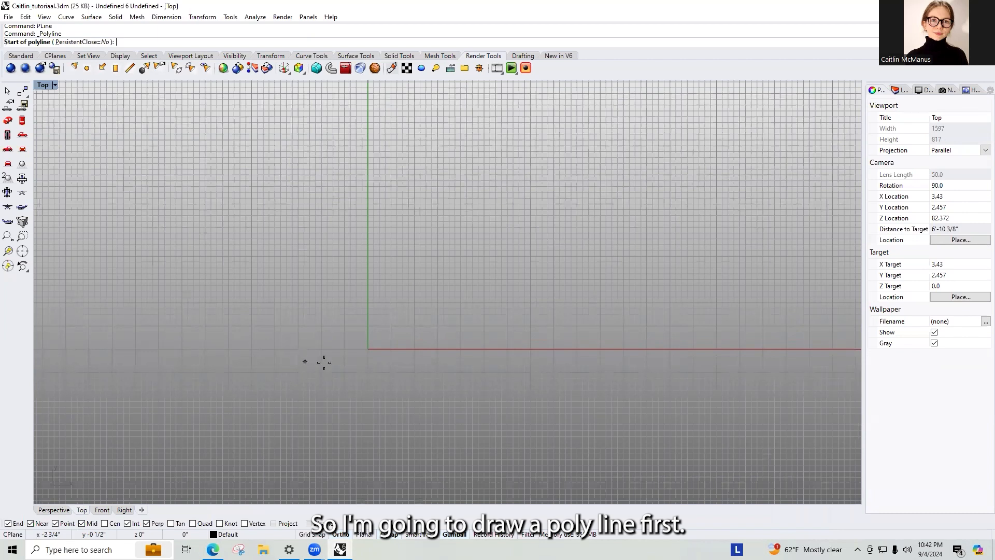
click(367, 349)
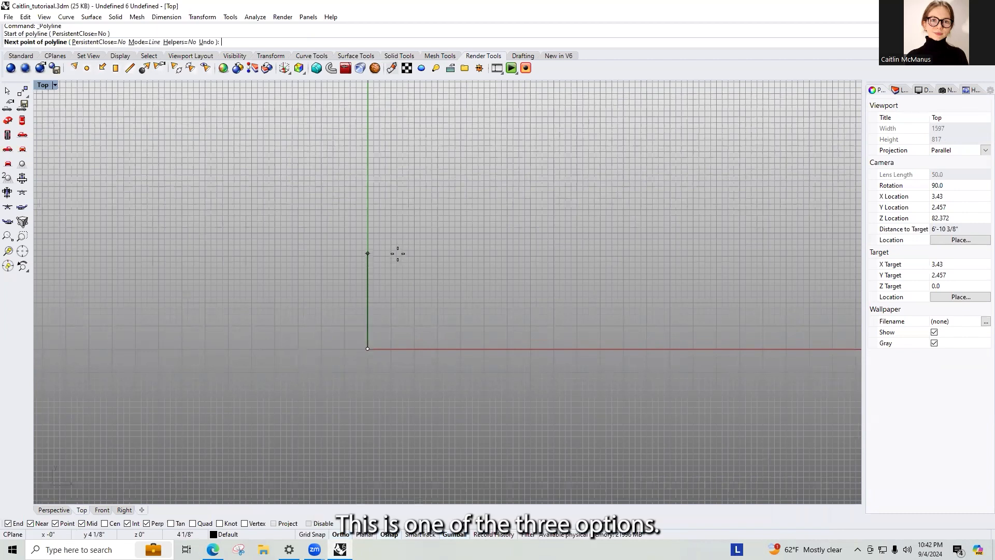
text(4)
key(Return)
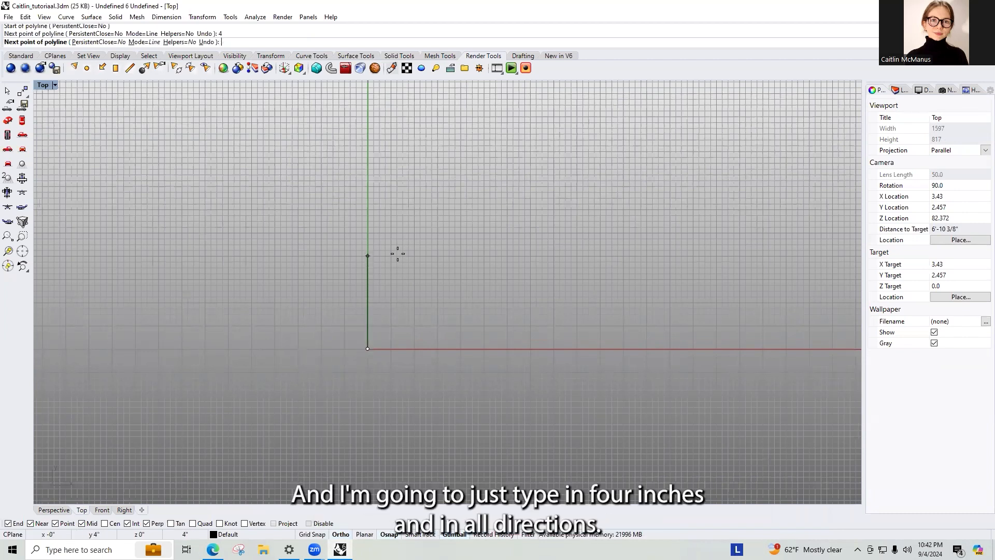
- Continue the polyline with a 4-inch segment in positive X and a 4-inch segment back down to the X axis, and finish it
click(396, 253)
text(4)
key(Return)
click(500, 283)
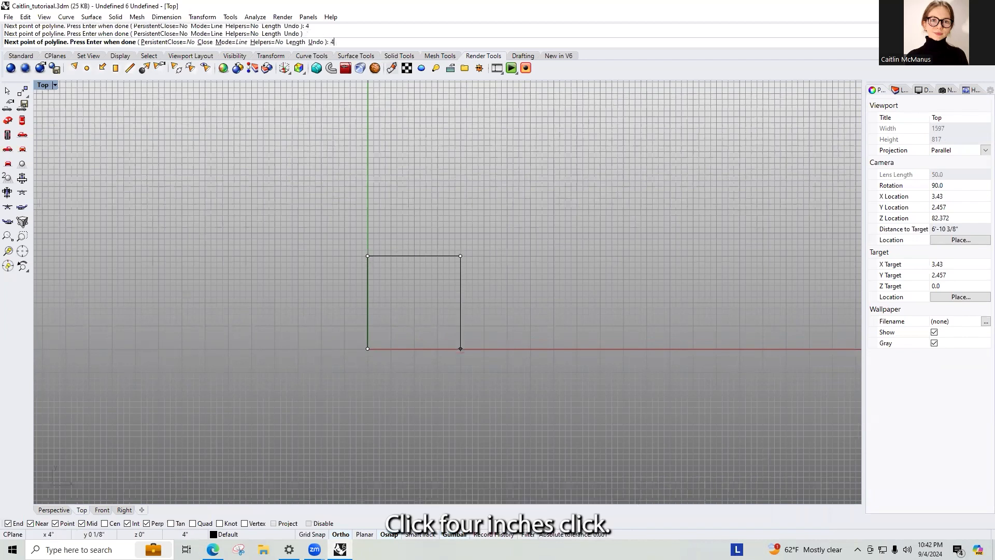
text(4)
key(Return)
click(503, 345)
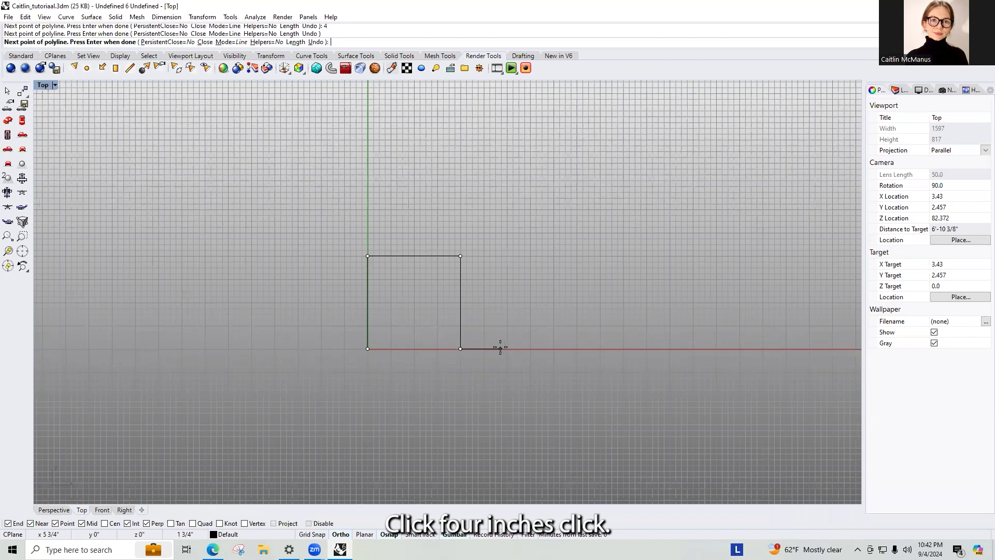
key(Return)
- Close the open three-sided polyline into a square with CloseCrv
drag(509, 275, 389, 305)
text(Close)
key(Return)
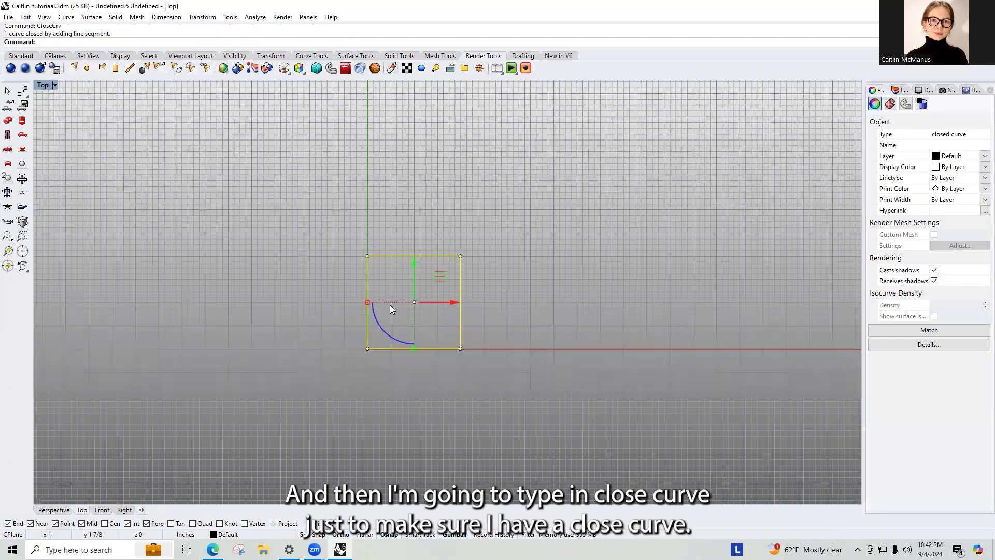
click(583, 290)
text(REC)
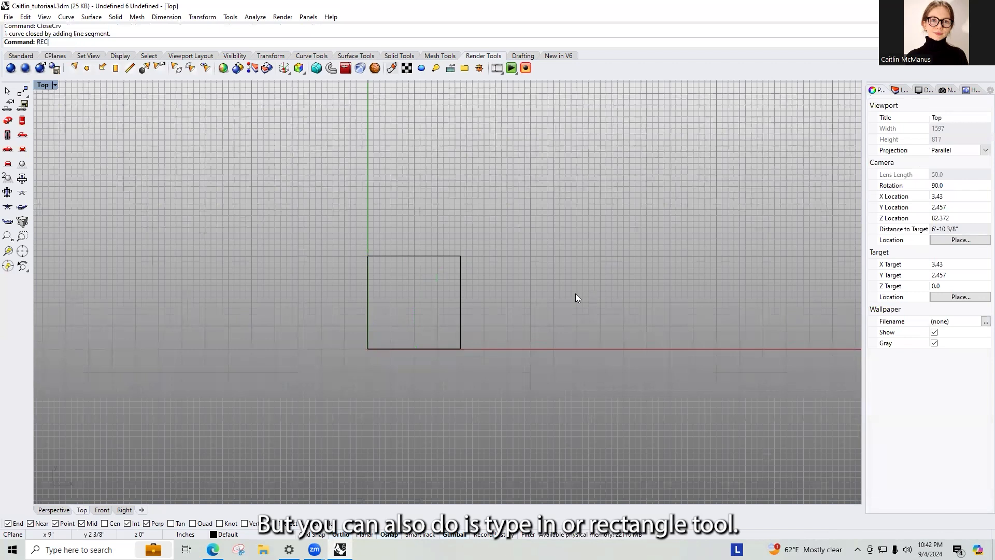
key(Return)
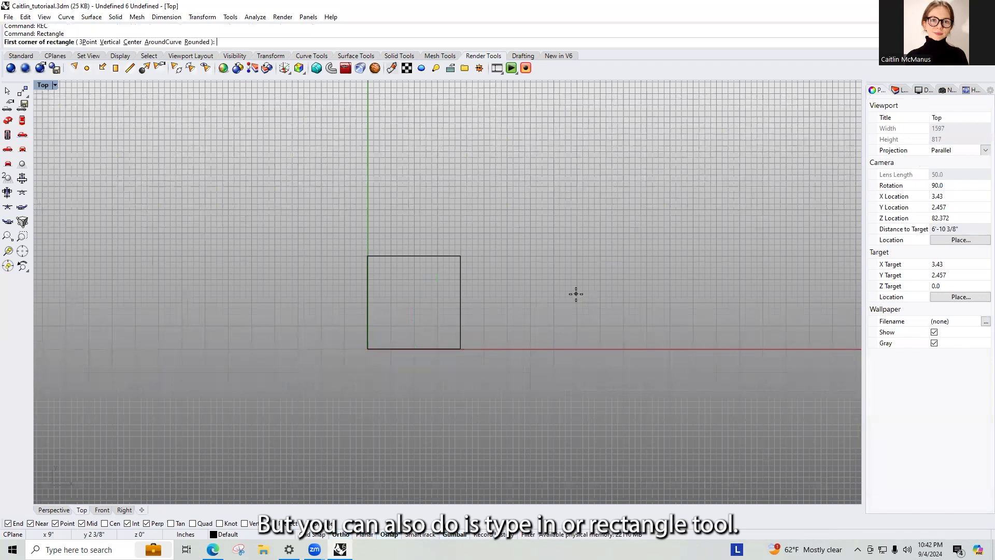
click(485, 349)
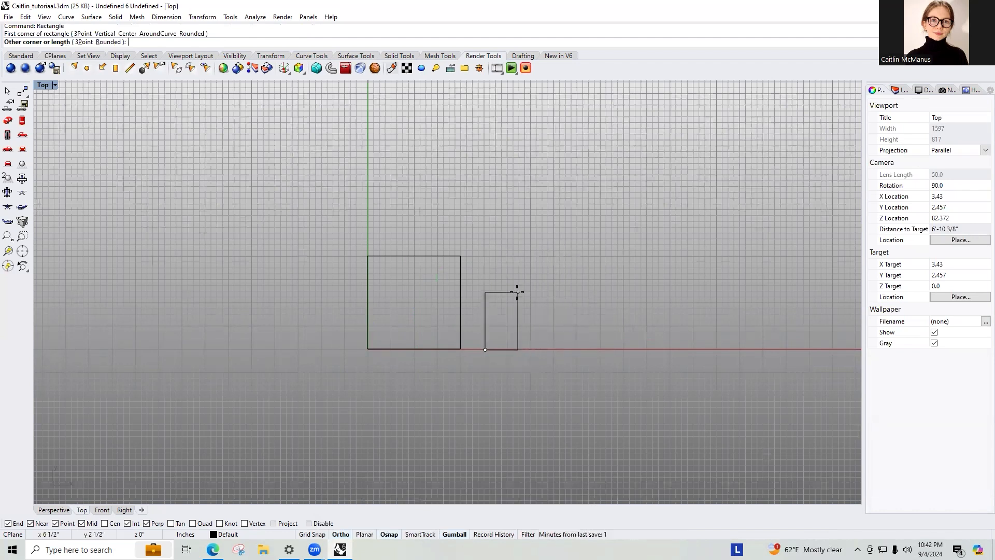
key(Escape)
- Draw a 4 by 4 inch rectangle starting at the lower-right corner of the first square
text(REC)
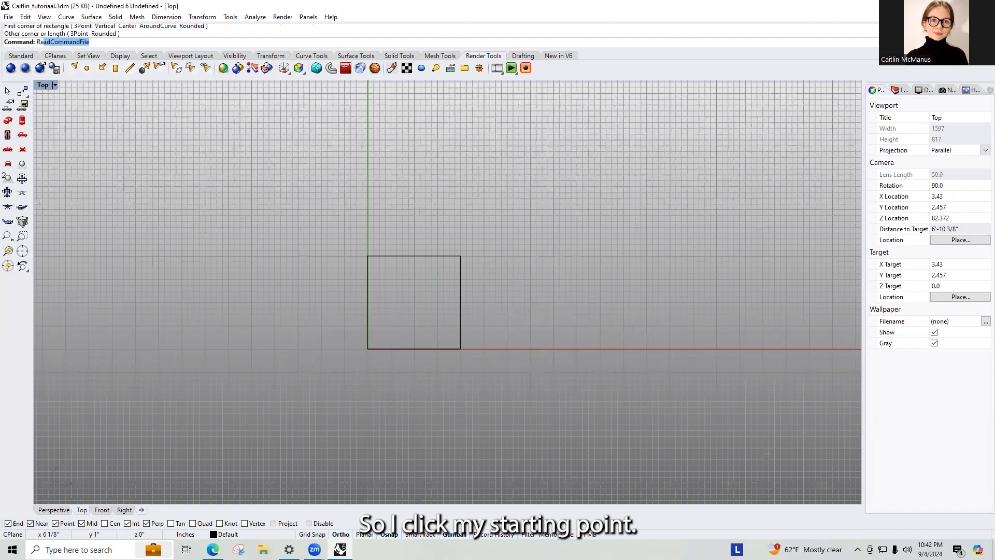
key(Return)
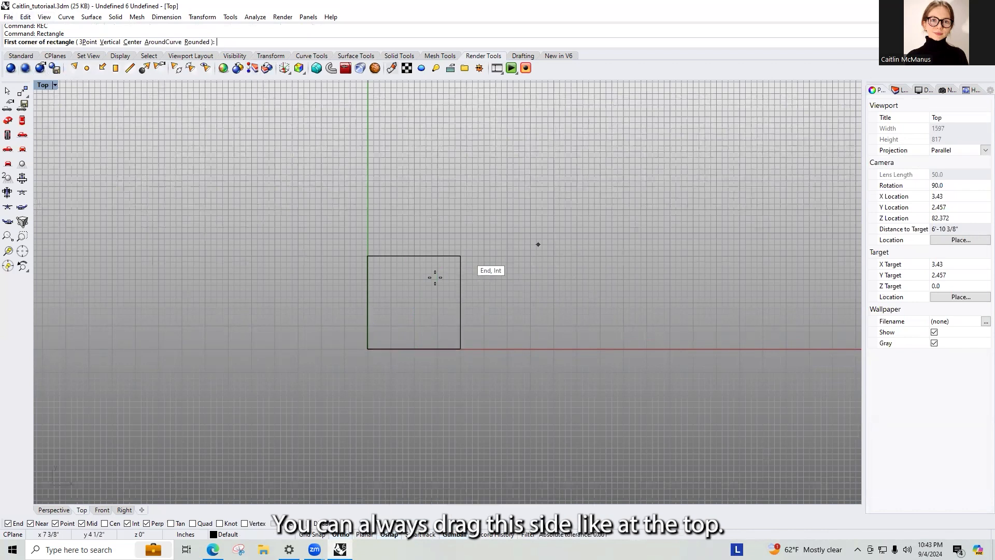
click(462, 349)
text(4)
key(Return)
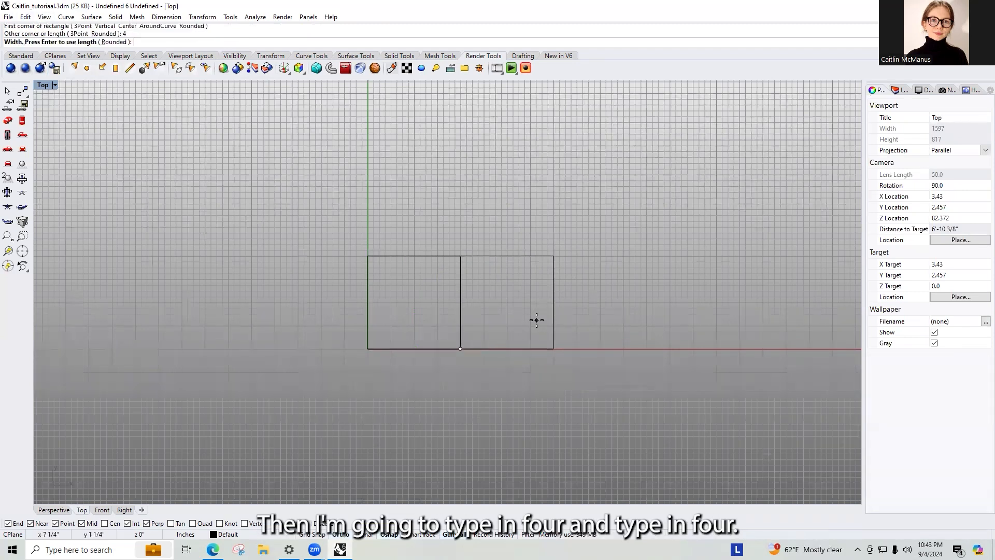
text(4)
key(Return)
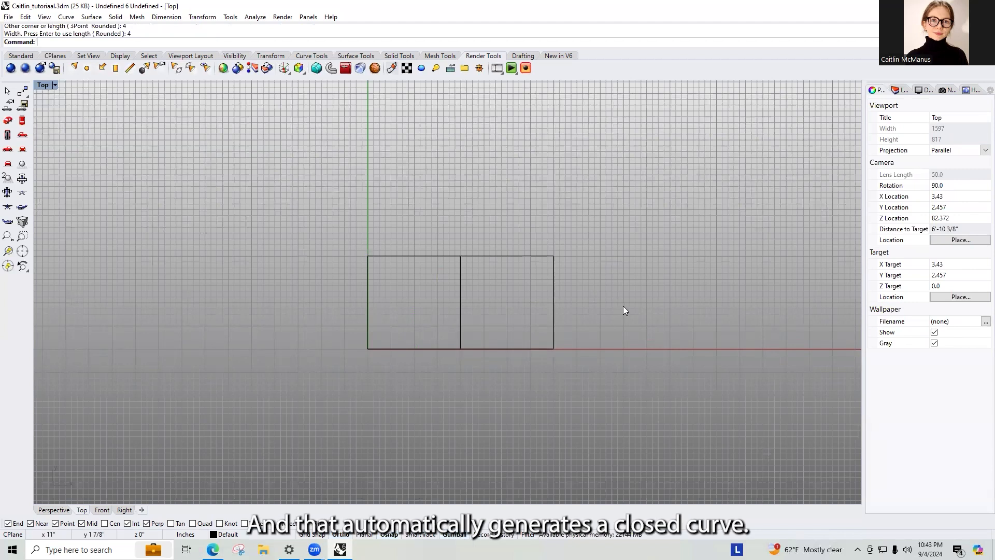
- Move the second square along the X axis with the gumball to leave a gap beside the first square
drag(550, 302, 590, 303)
click(514, 199)
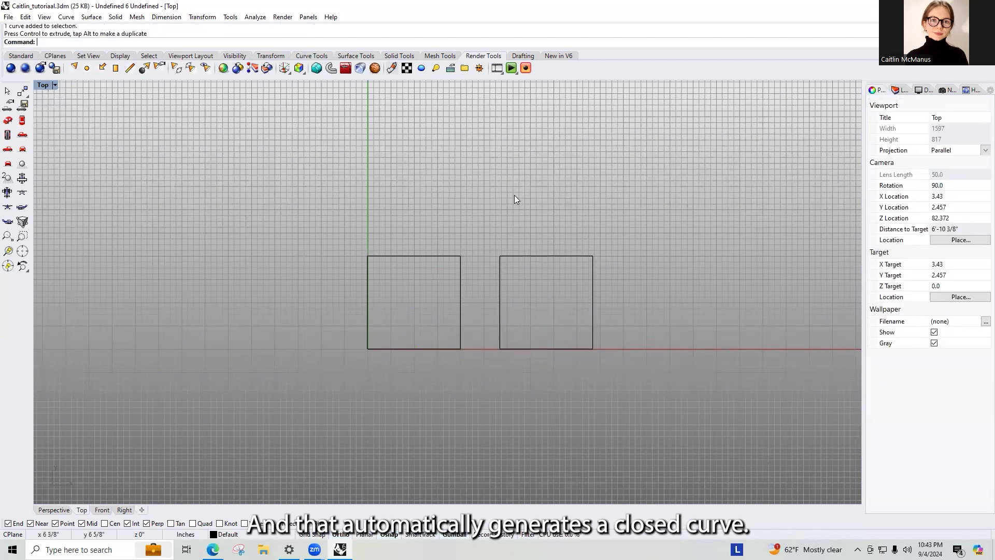
click(500, 329)
click(595, 222)
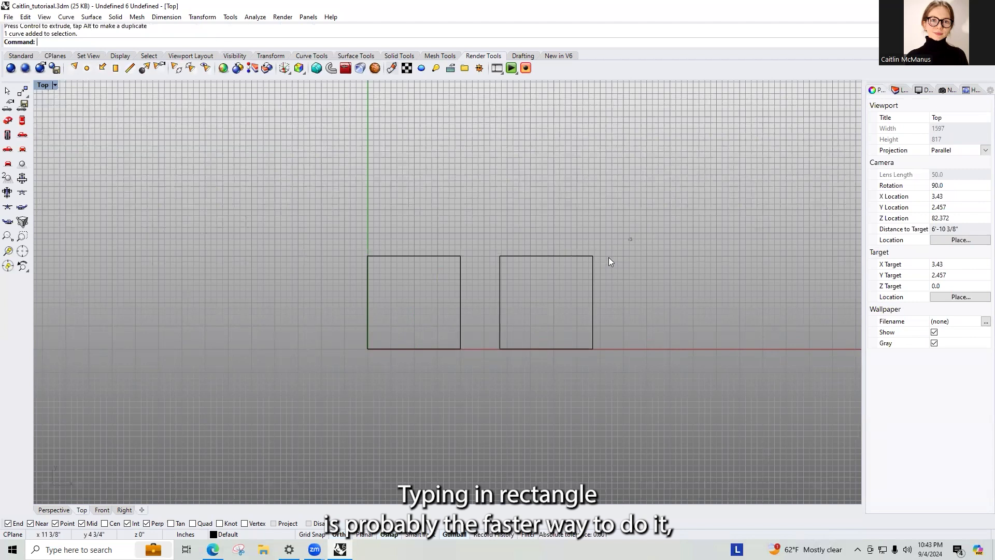
- Duplicate the second square along the X axis with the gumball to make a third, spaced square
click(593, 269)
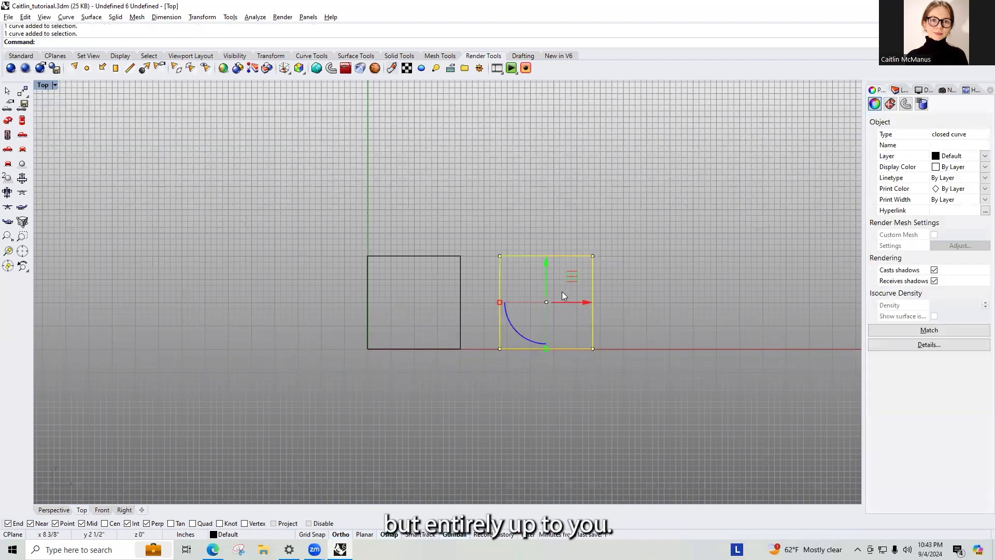
drag(587, 305, 715, 319)
key(alt)
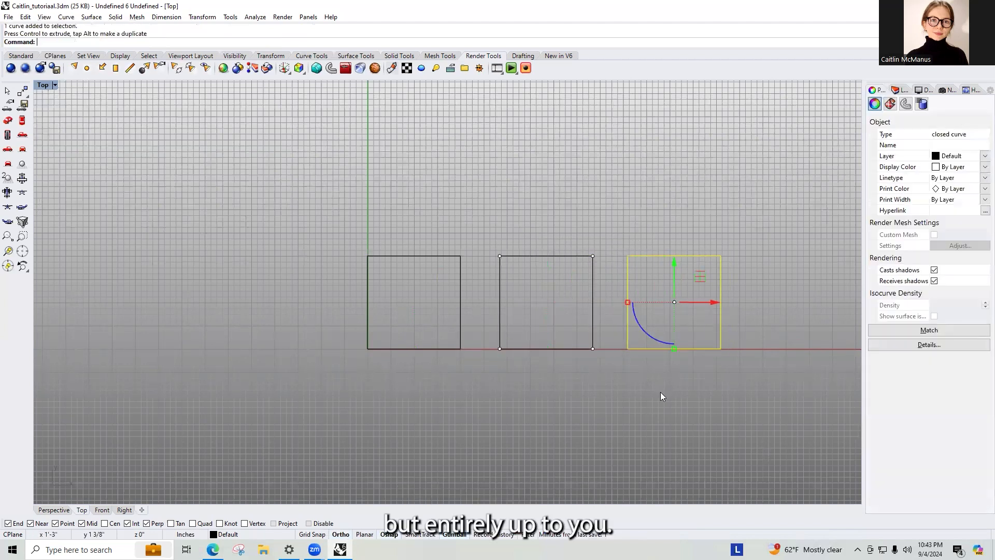
click(551, 221)
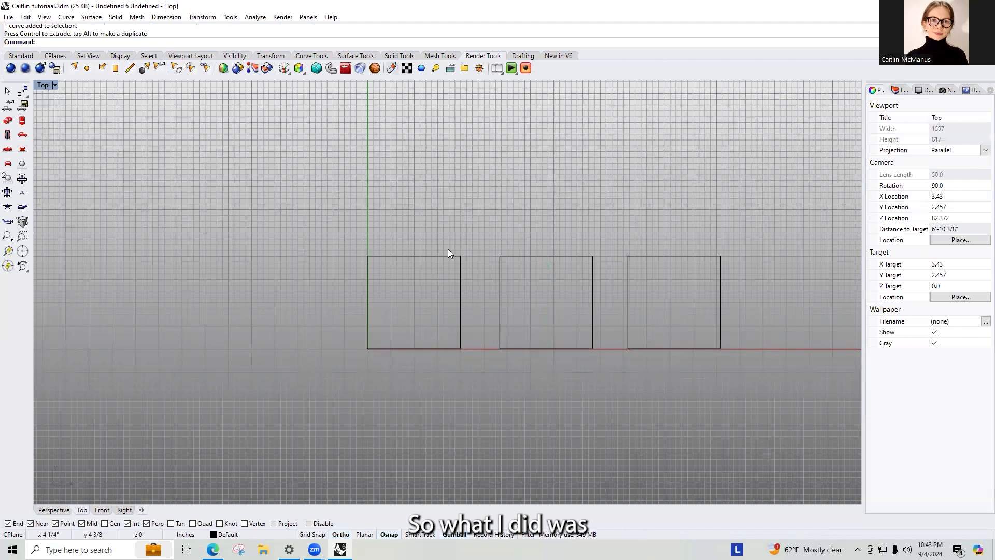
- Duplicate the third square along the X axis with the gumball to make a fourth square
scroll(759, 268, up, 3)
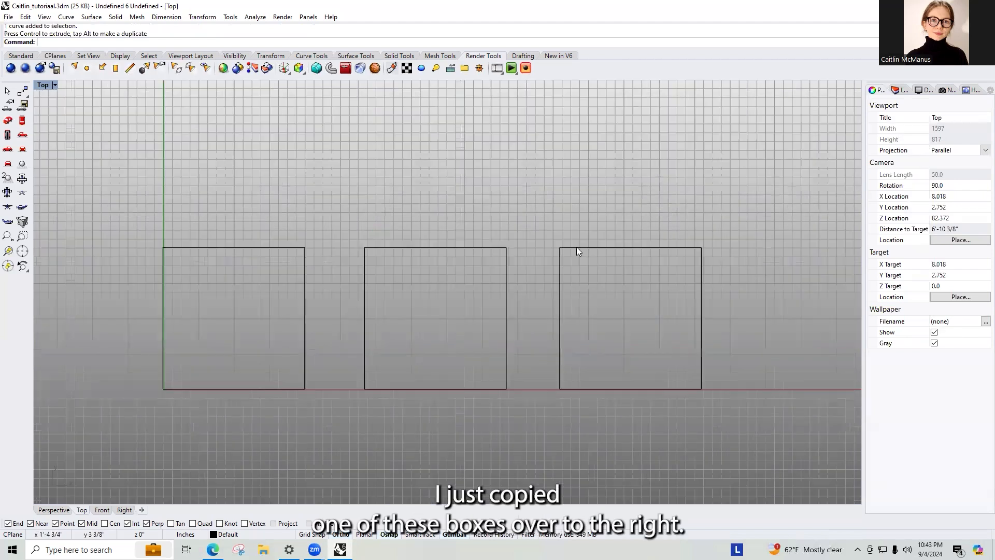
scroll(576, 246, down, 3)
click(605, 249)
scroll(604, 251, up, 3)
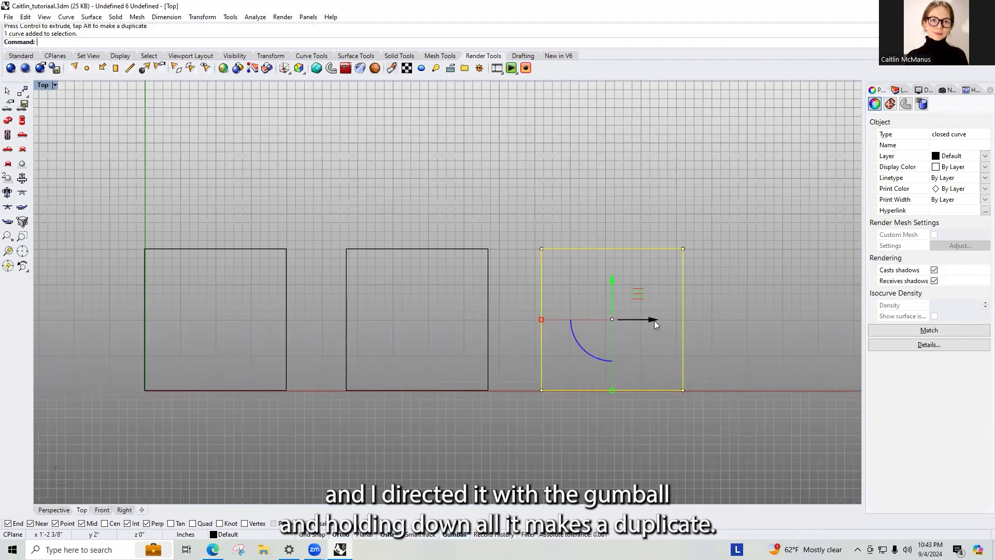
drag(654, 320, 812, 331)
click(588, 216)
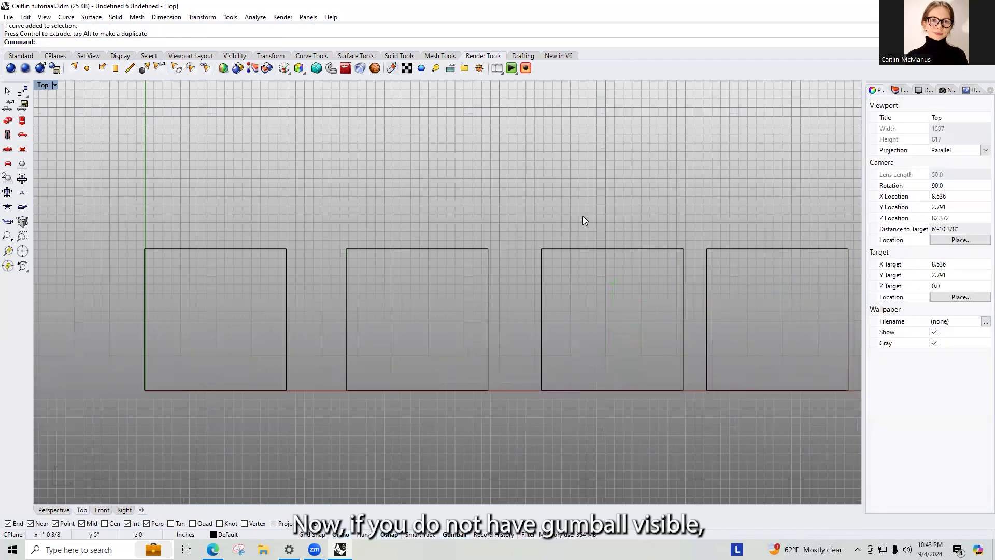
- Run the Gumball command and set the gumball to On
text(Gumball)
key(Return)
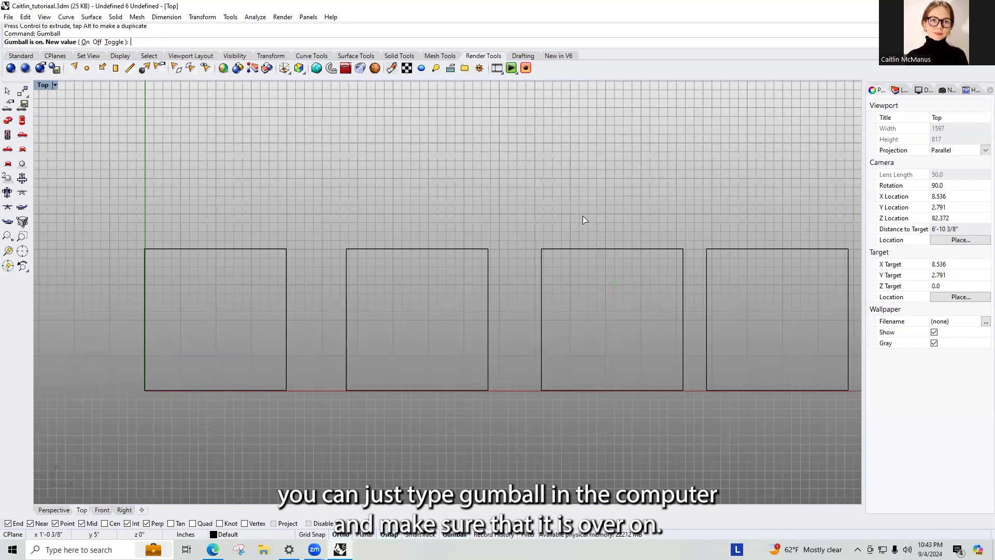
text(o)
key(Return)
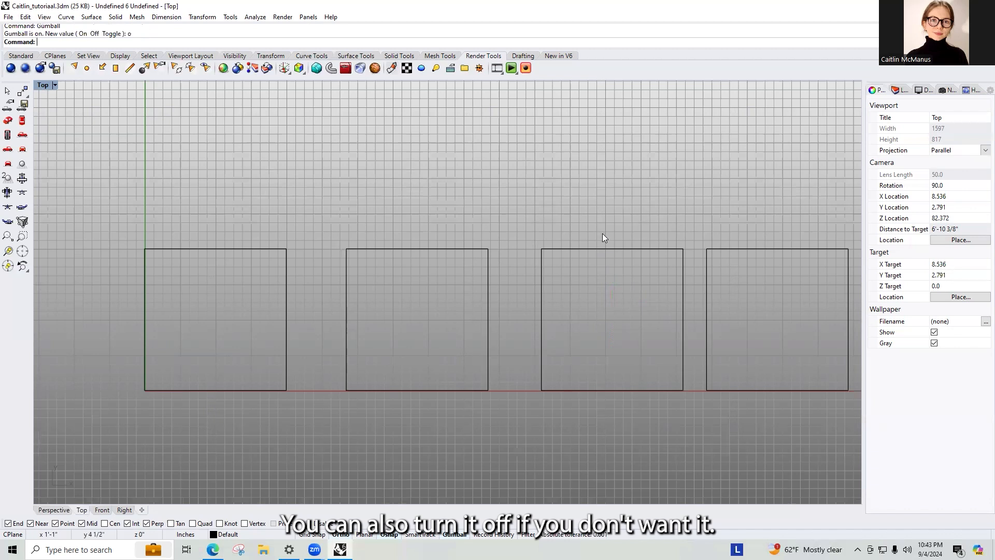
- Shift the third square slightly toward the second along the X axis with the gumball
click(589, 250)
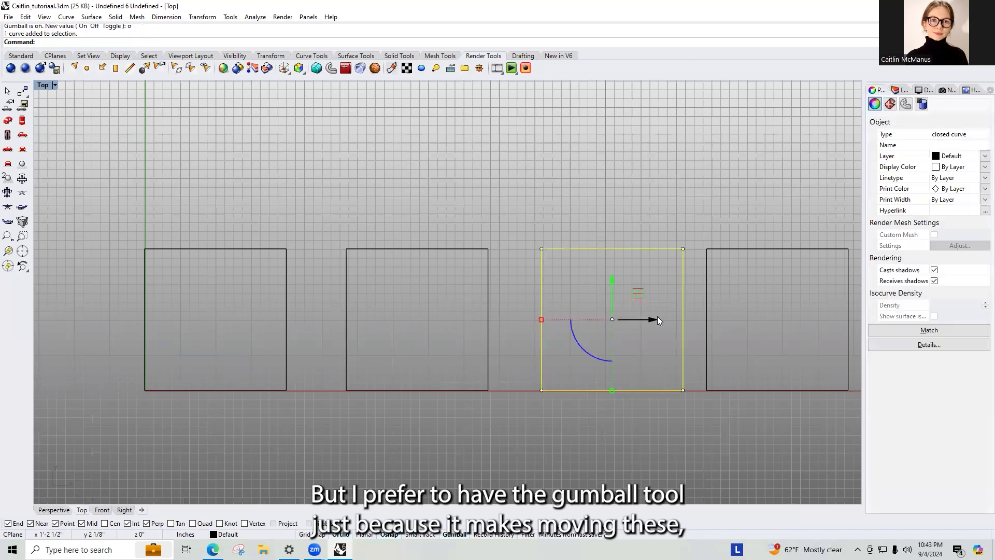
drag(652, 323, 645, 381)
key(Escape)
- Shift the second square slightly toward the first and delete the fourth square
scroll(400, 251, down, 1)
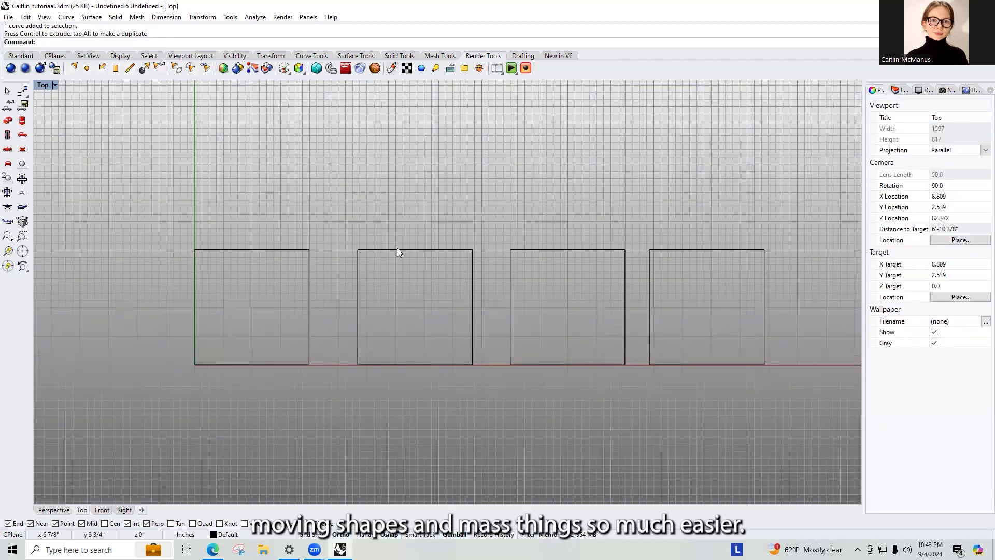
scroll(460, 246, up, 1)
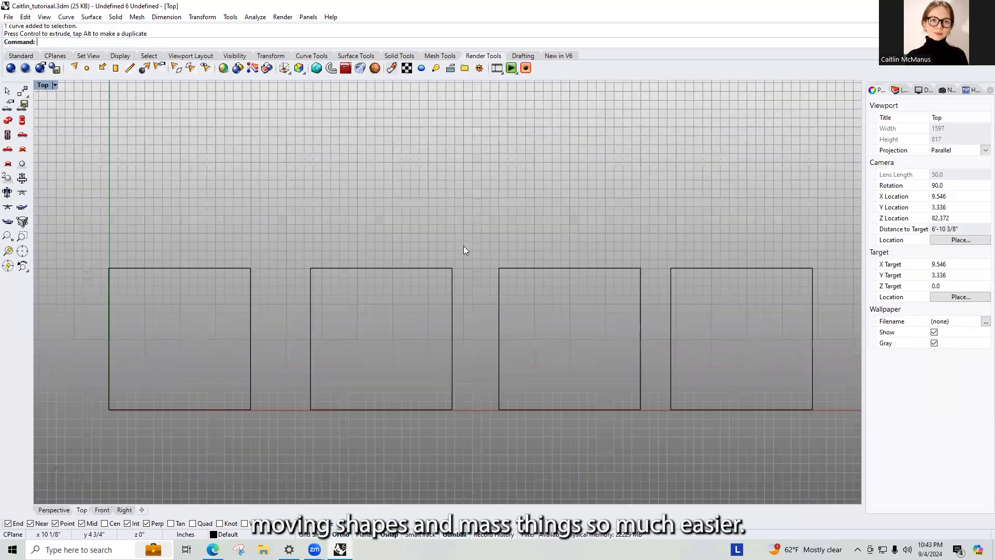
scroll(464, 249, down, 2)
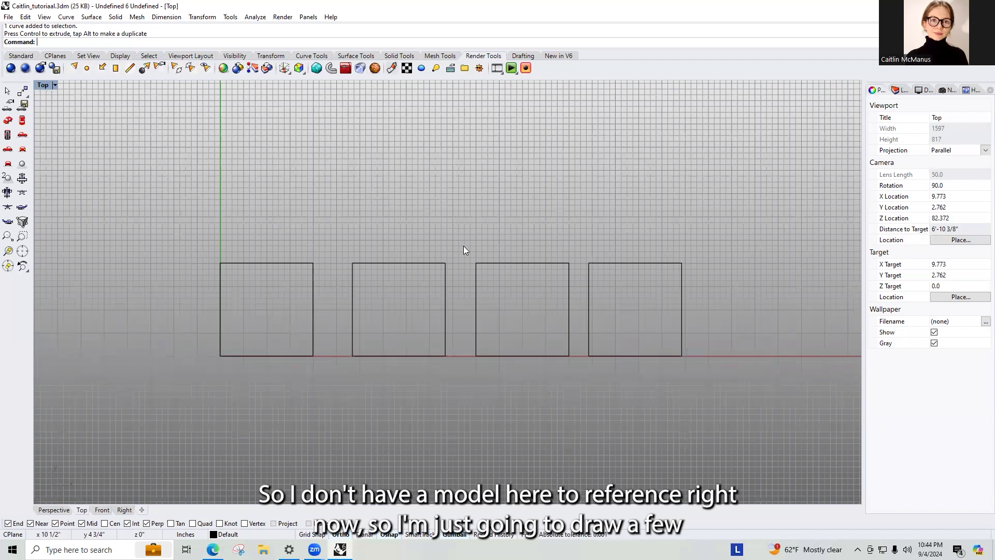
scroll(361, 250, down, 3)
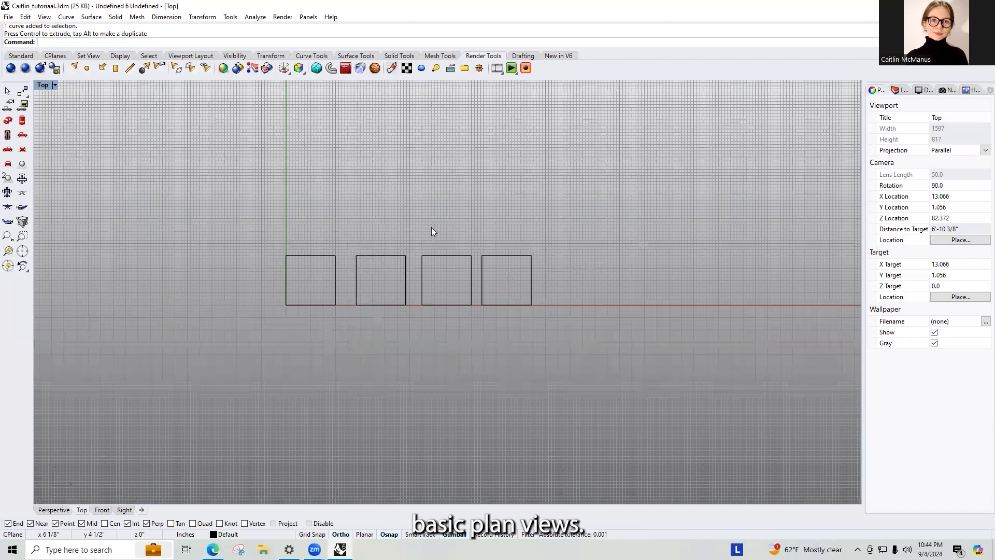
scroll(434, 232, up, 3)
click(446, 288)
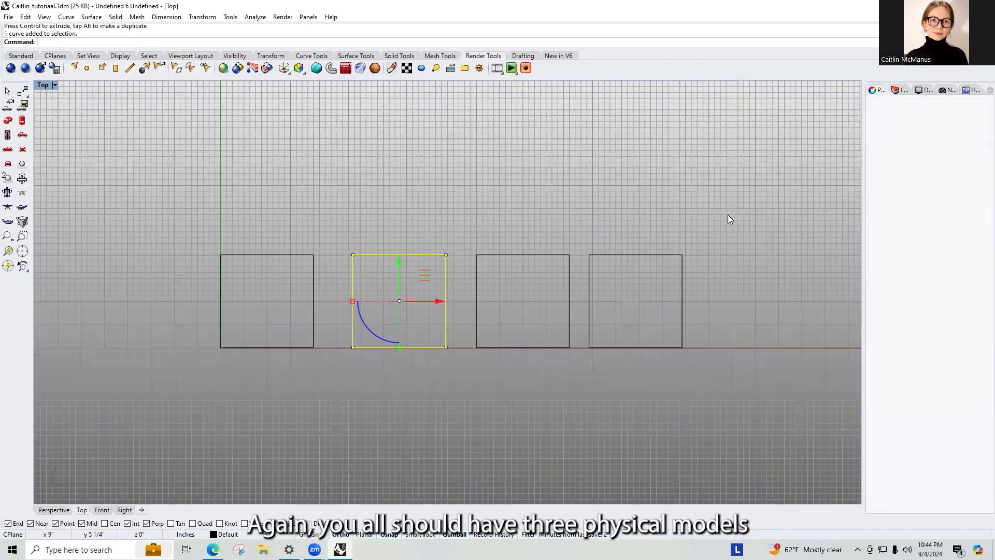
key(Delete)
click(649, 348)
key(Delete)
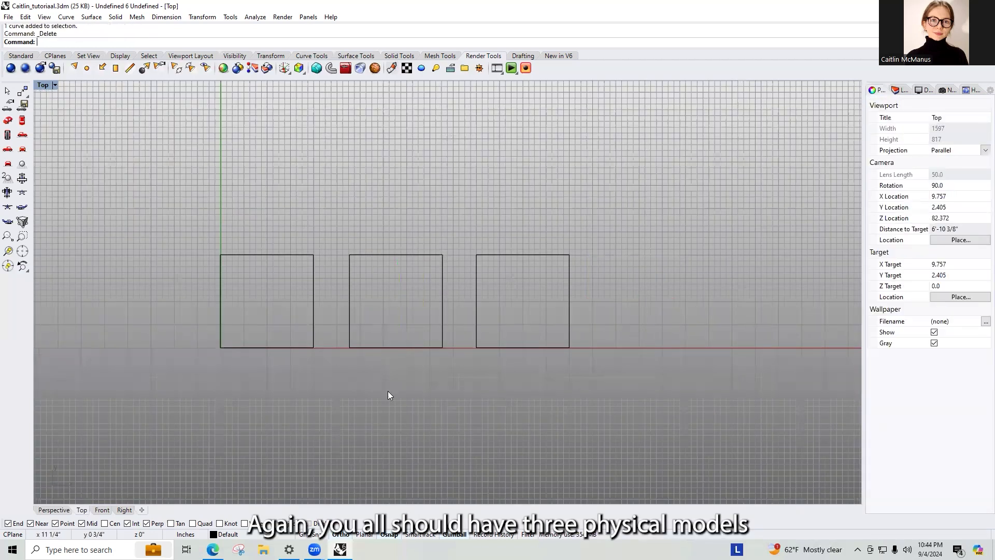
- Draw a full-height rectangle about 1 1/2 inches wide inside the first square, from its top edge to the midpoint of its bottom edge
scroll(288, 304, up, 2)
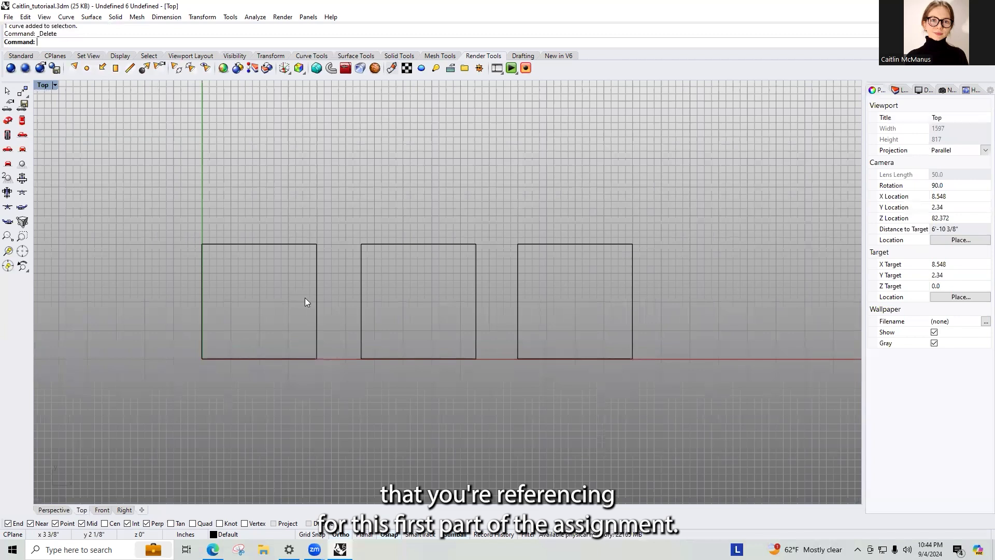
scroll(305, 303, up, 1)
text(Rectangle)
key(Return)
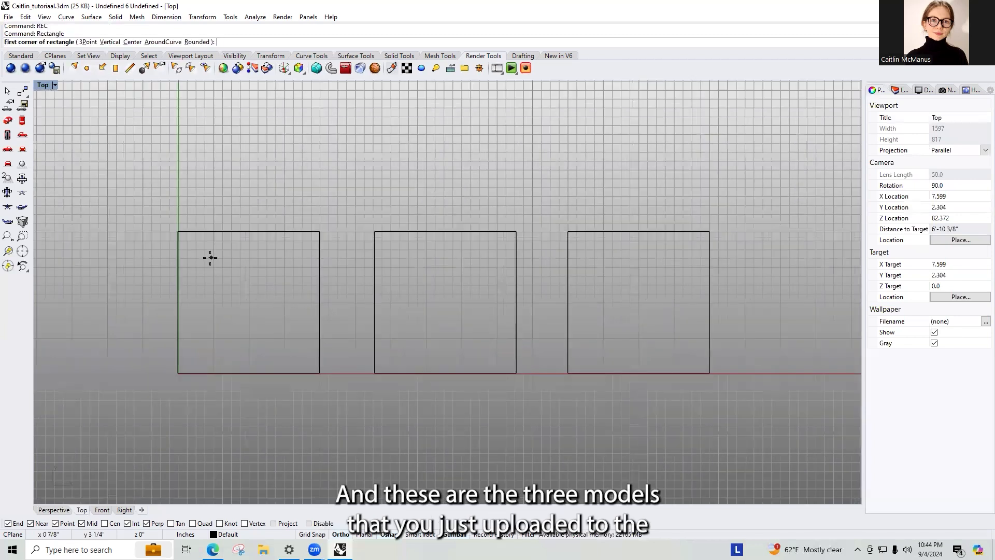
click(194, 232)
click(242, 368)
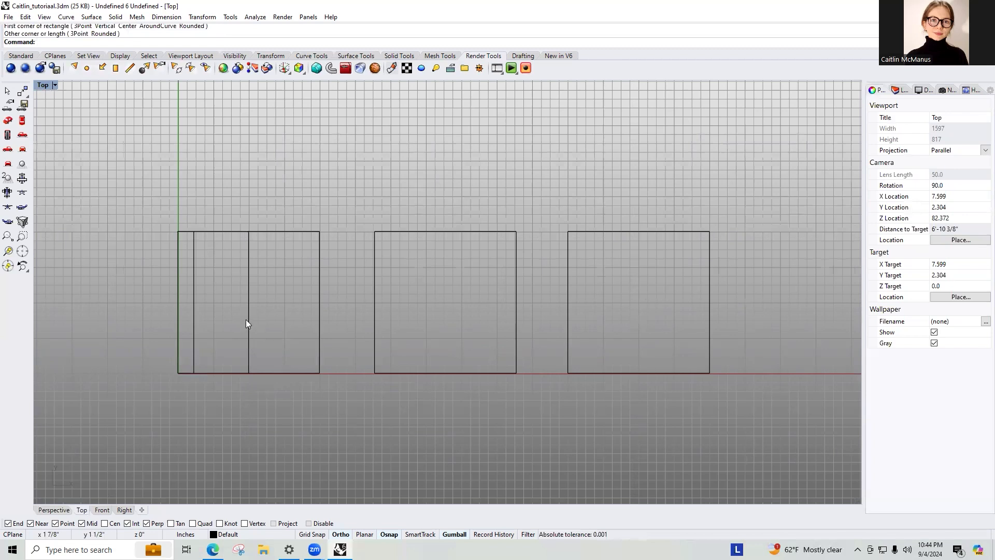
- Draw a horizontal rectangle from the first square's top edge to its right edge and shift it down along the Y axis
text(REC)
key(Return)
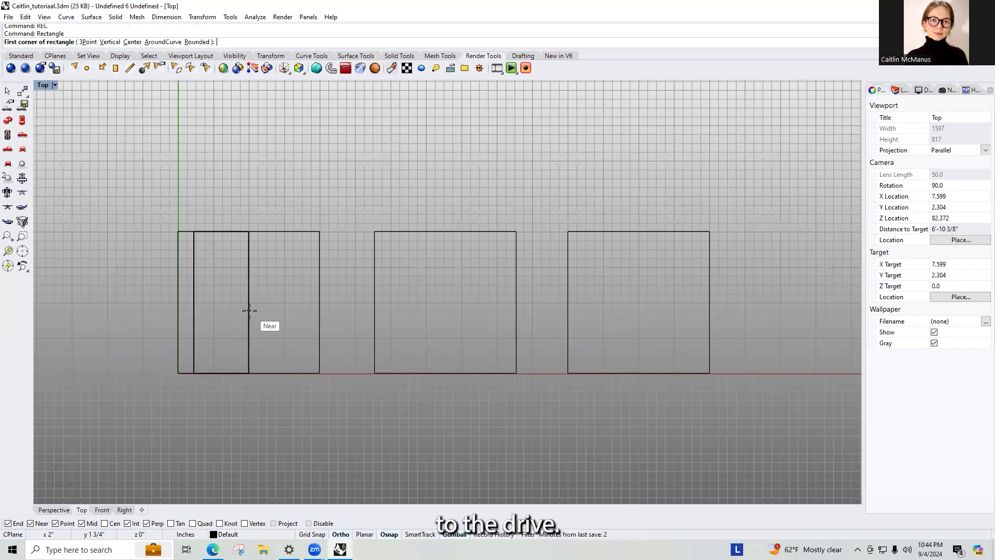
click(221, 232)
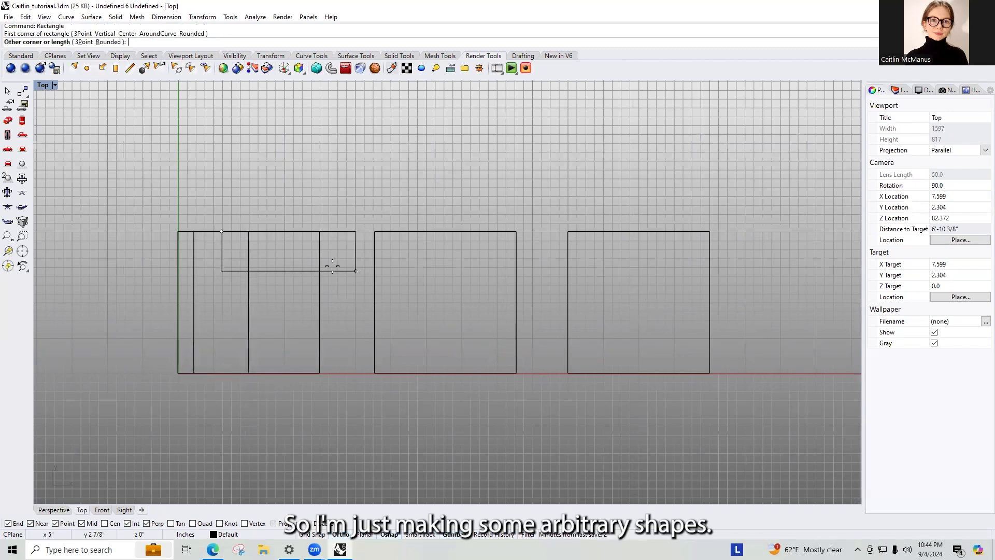
click(319, 266)
click(259, 266)
drag(270, 224, 273, 262)
click(341, 245)
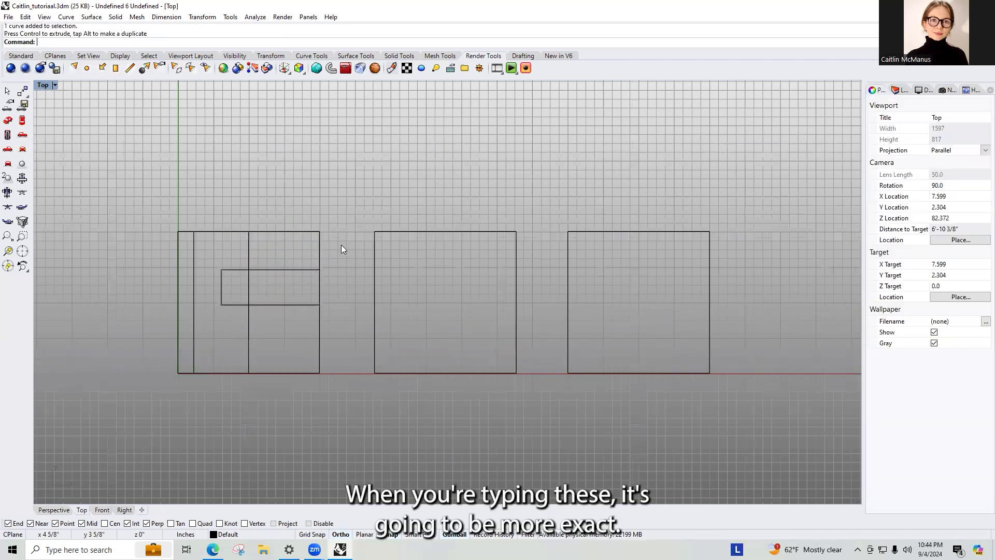
- Start a polyline above the first square with a 0.5-inch vertical segment going up
text(pl)
key(Return)
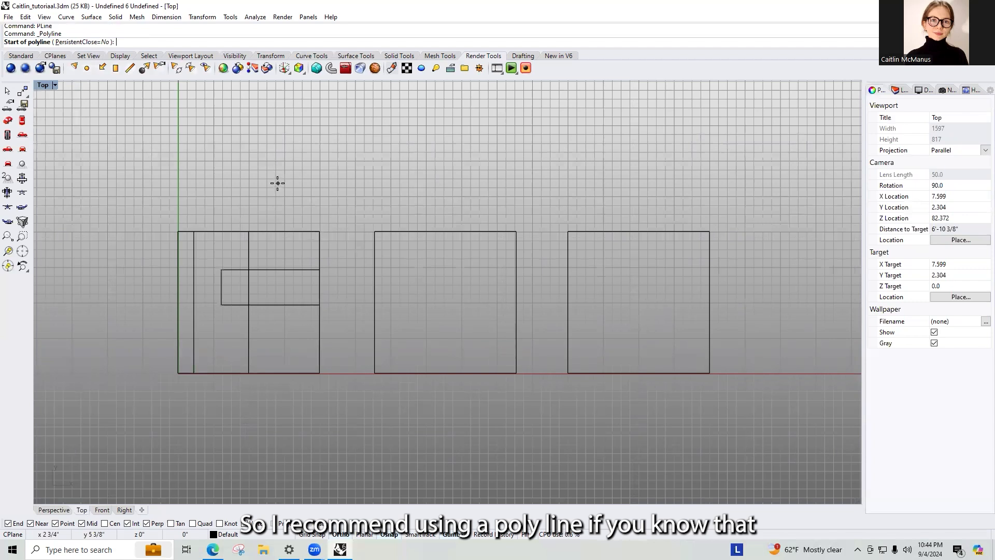
click(280, 192)
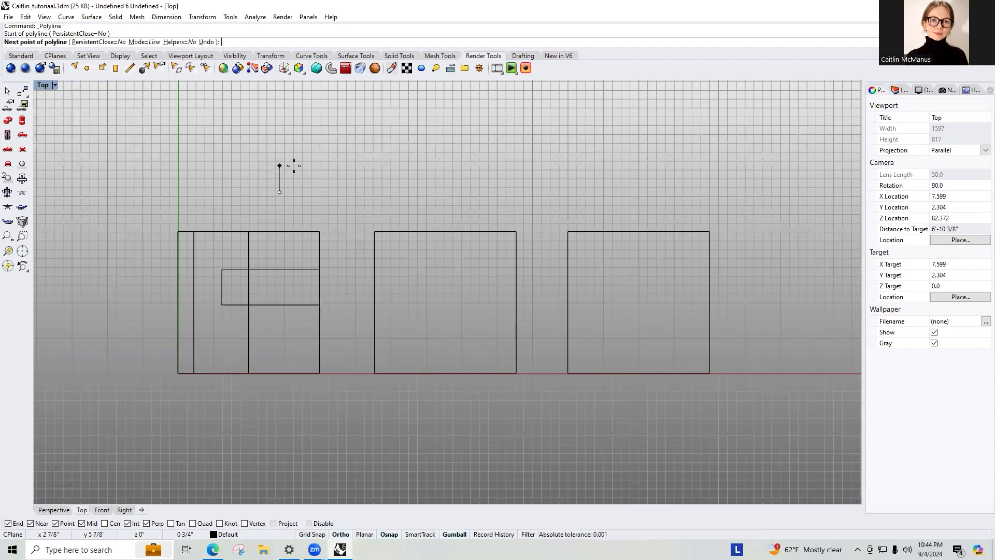
text(5)
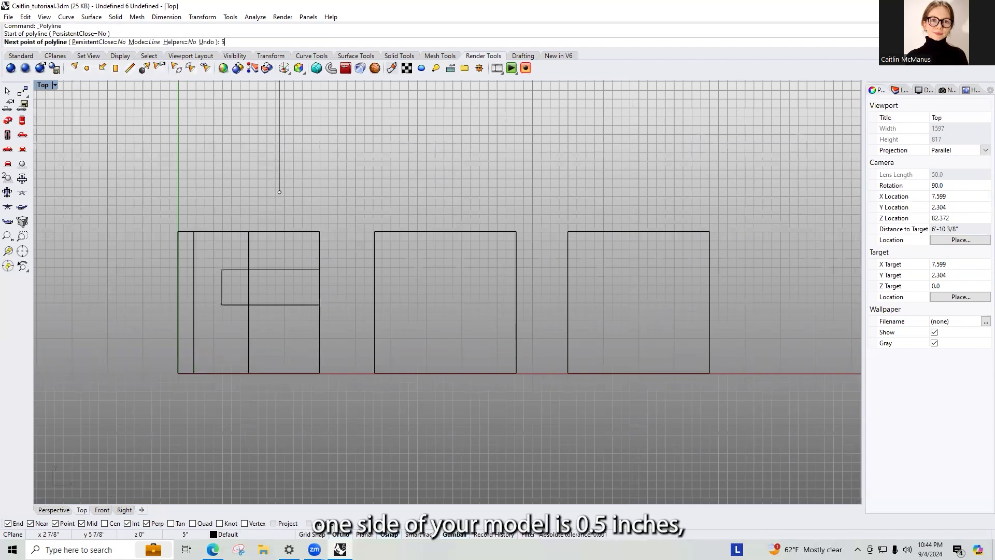
key(Return)
text(.5)
key(Return)
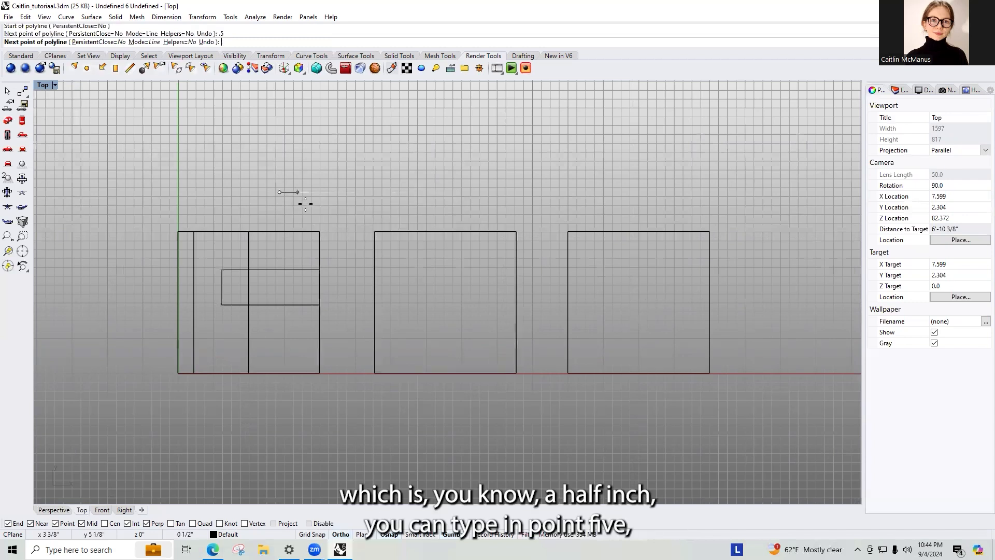
click(251, 150)
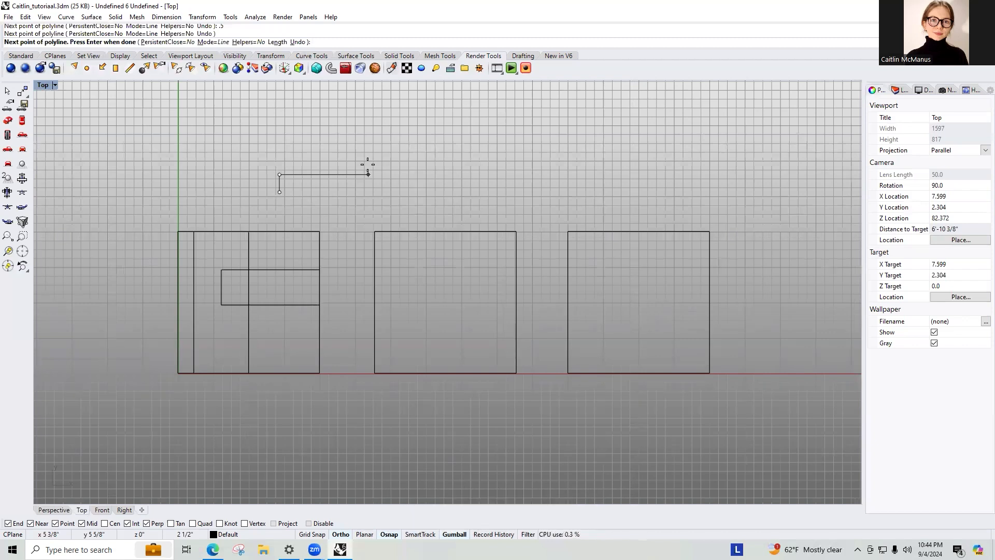
- Add a 3-inch horizontal and a 0.5-inch downward segment, close the polyline at its start point, and check its curve type
text(3)
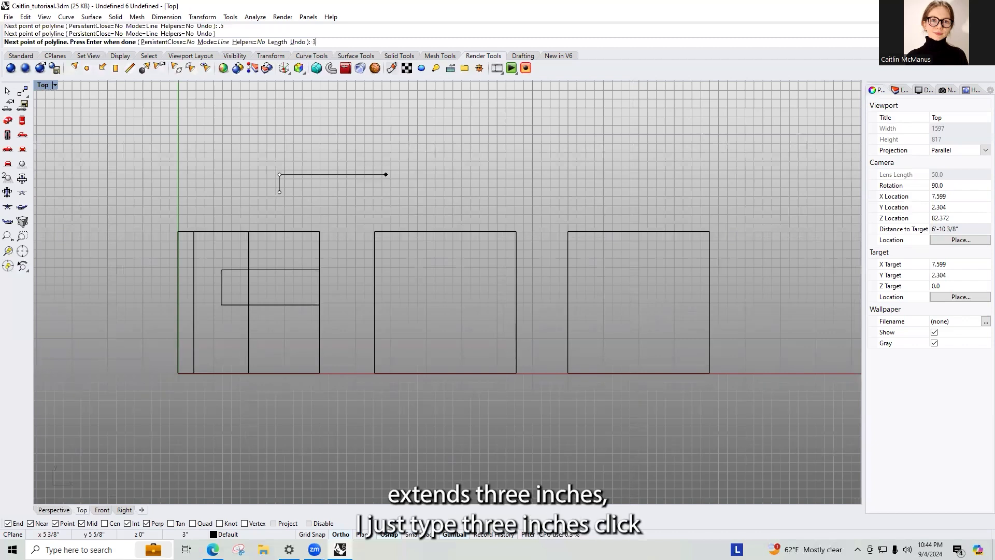
key(Return)
click(386, 193)
text(.5)
key(Return)
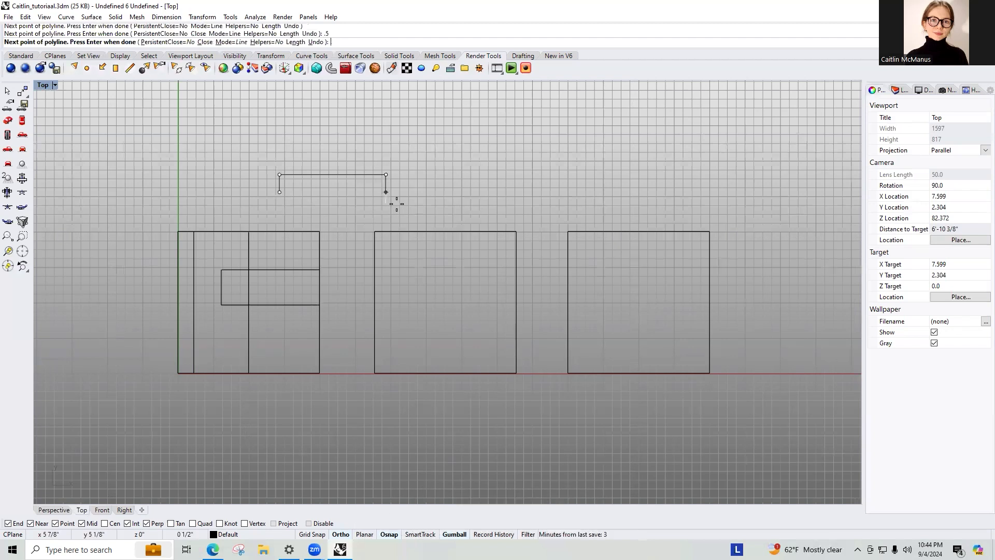
click(396, 203)
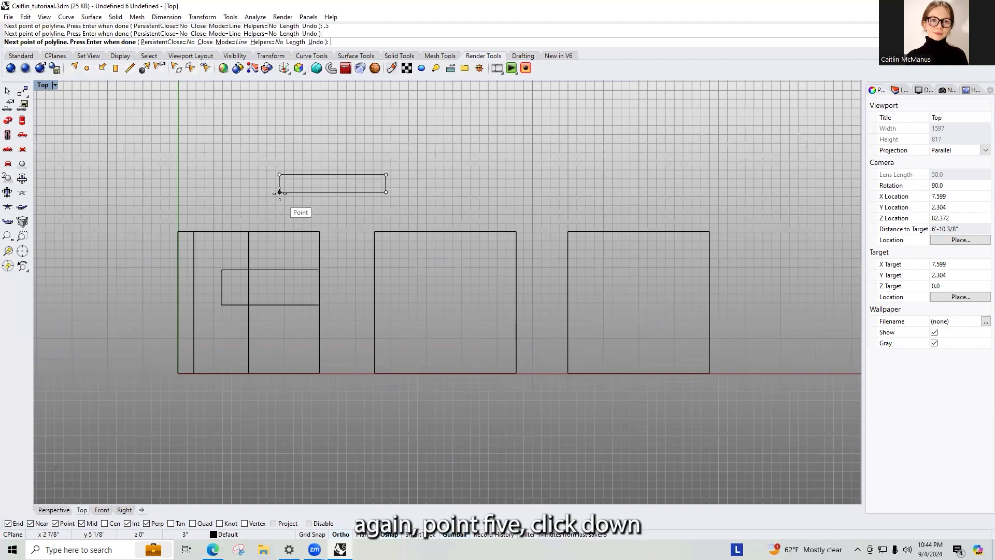
click(287, 193)
click(332, 177)
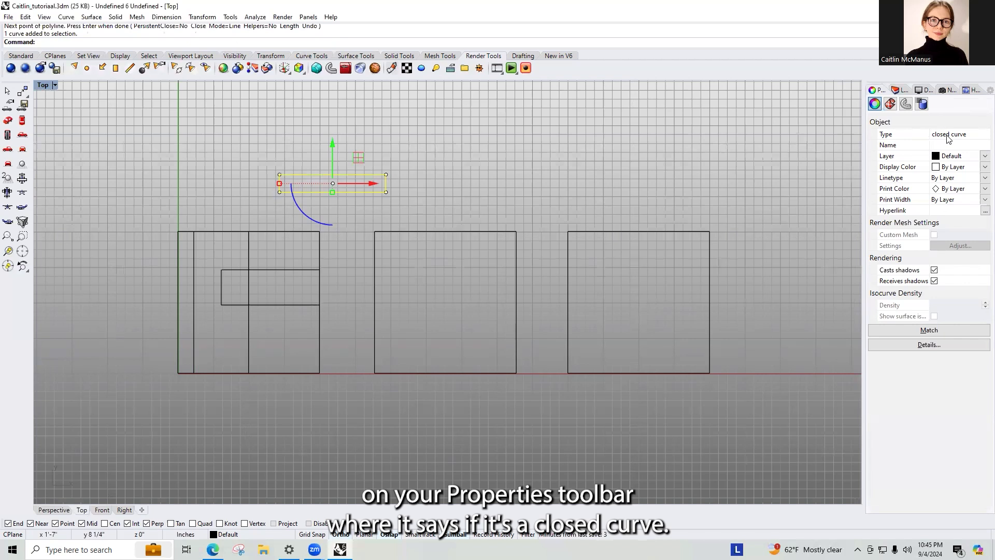
click(425, 175)
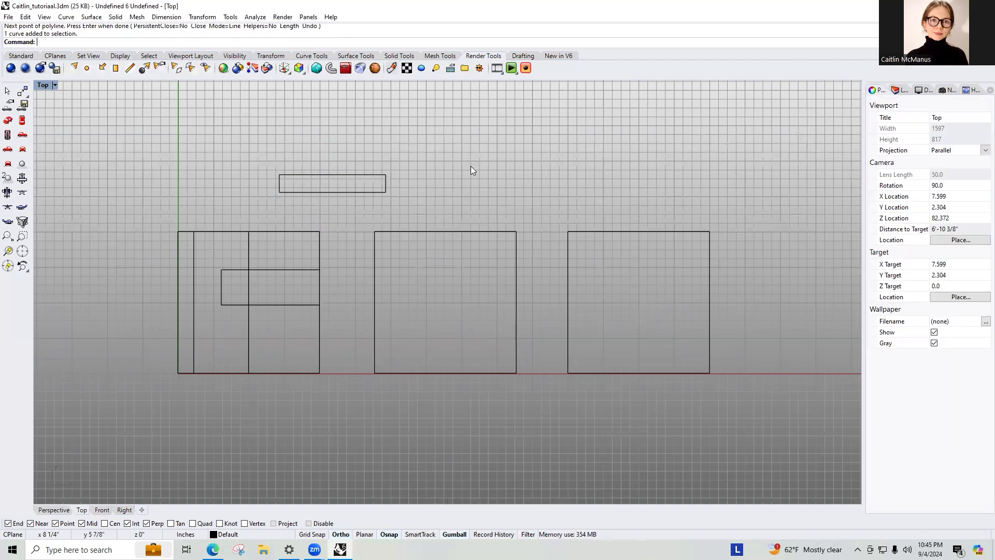
- Draw a four-segment open polyline above the second and third squares, ending just short of its start point, and delete it
text(PLi)
key(Return)
click(477, 214)
click(477, 127)
click(677, 126)
click(677, 205)
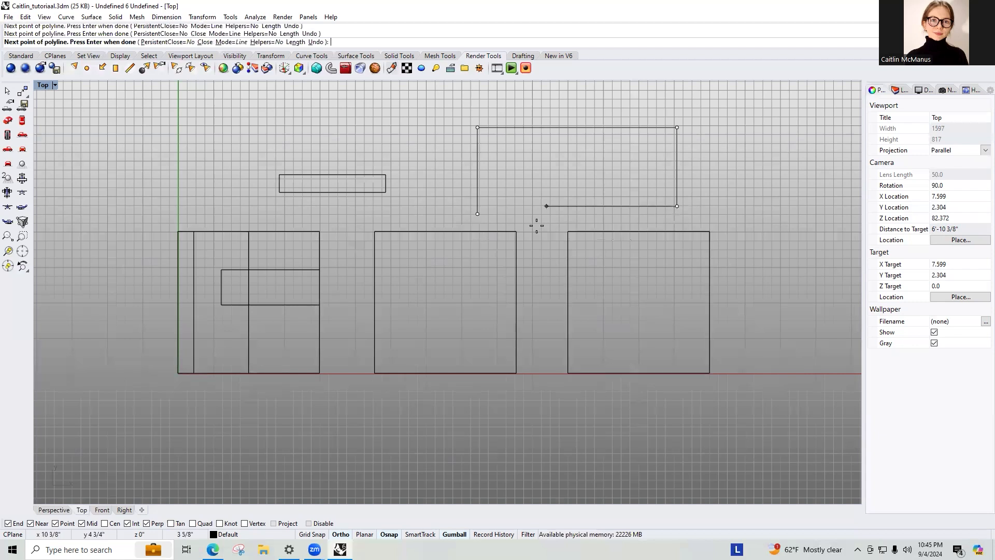
click(486, 206)
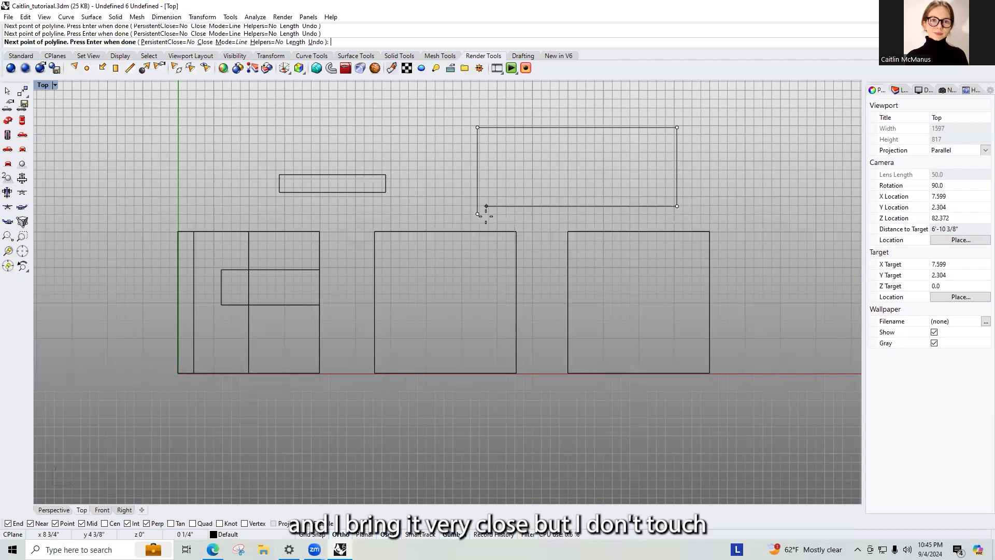
key(Return)
click(676, 176)
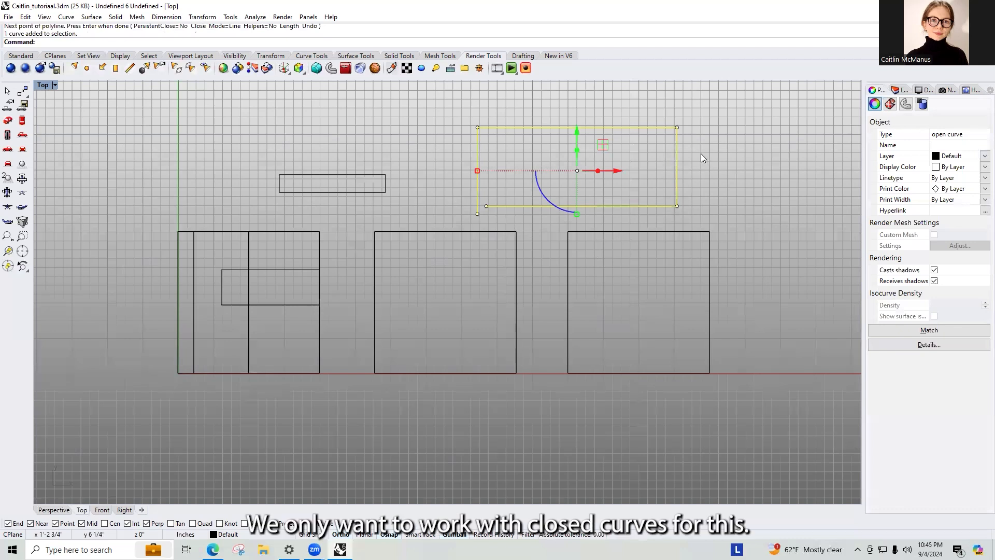
key(Delete)
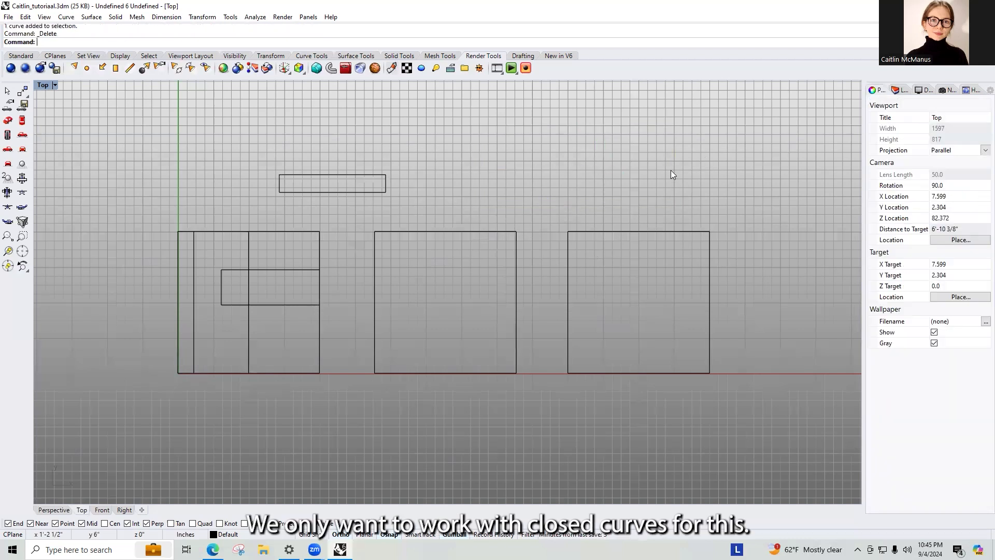
- Delete the horizontal rectangle inside the first square and undo the deletion
click(298, 270)
key(Delete)
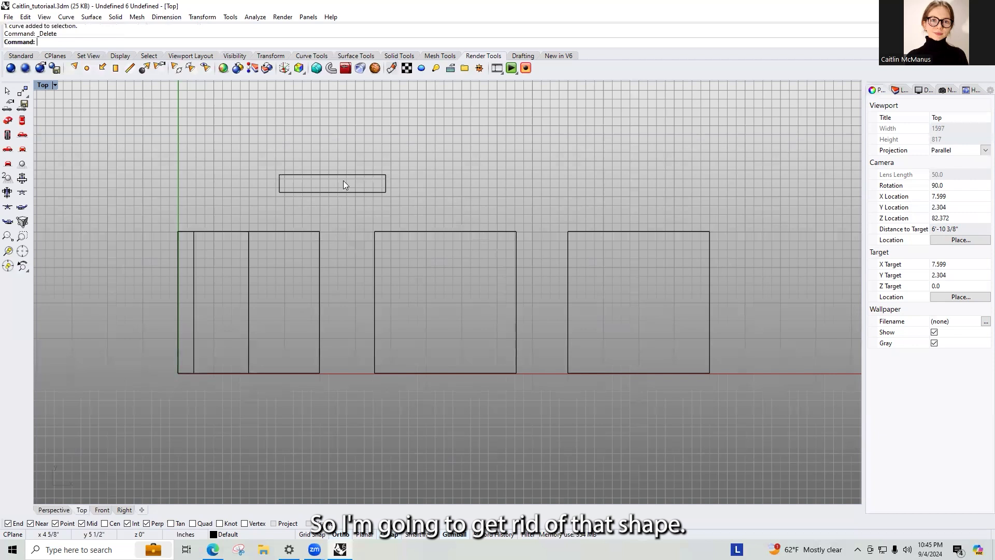
click(343, 177)
key(Escape)
key(ctrl+z)
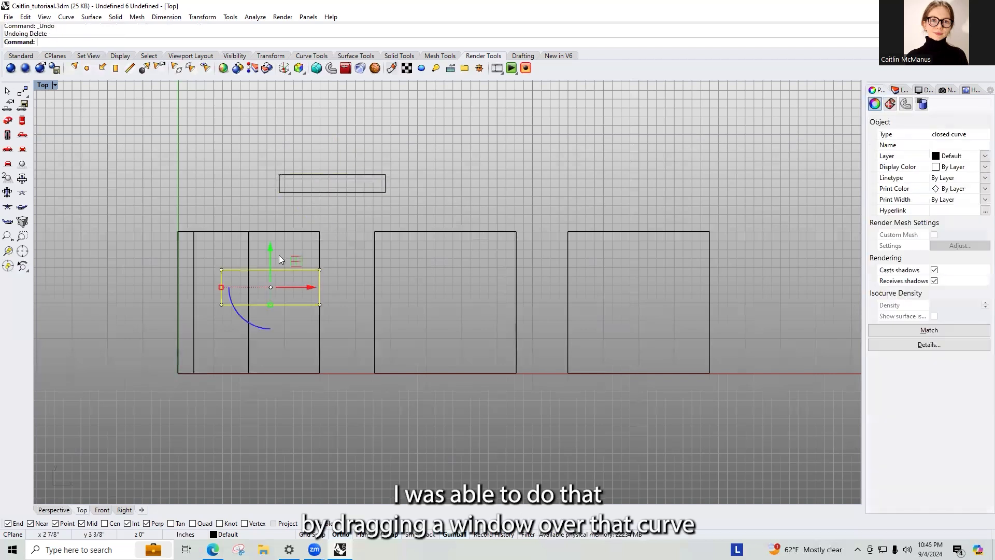
- Remove the horizontal rectangle that crosses the vertical one in the first square
key(Escape)
drag(284, 294, 283, 303)
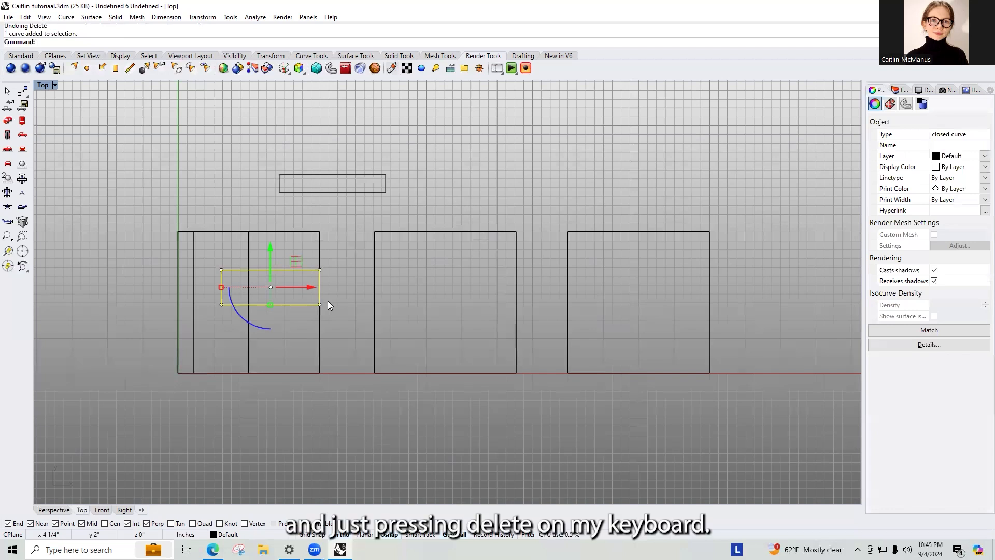
key(Delete)
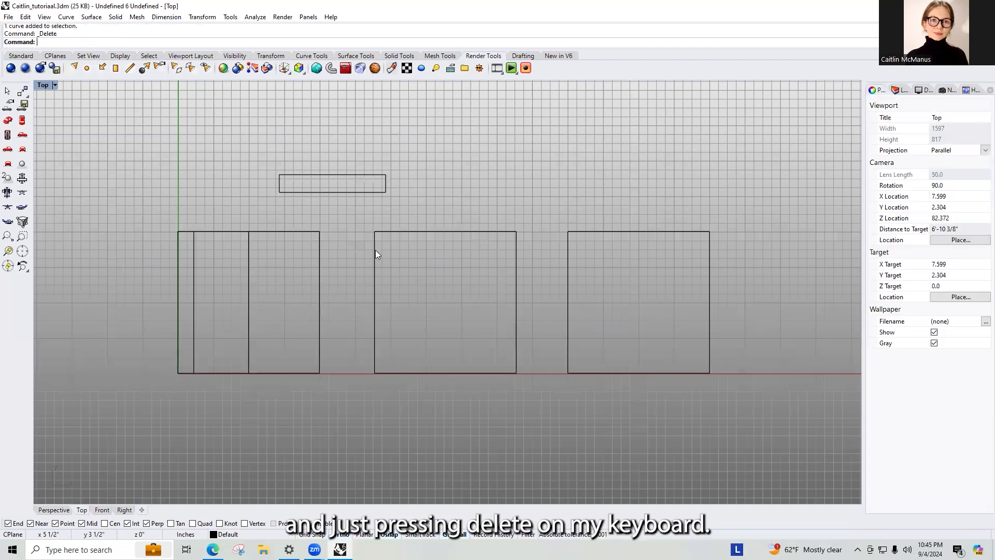
- Move the 3 by 0.5 inch rectangle by its bottom-right corner to the midpoint of the first square's right edge
click(345, 194)
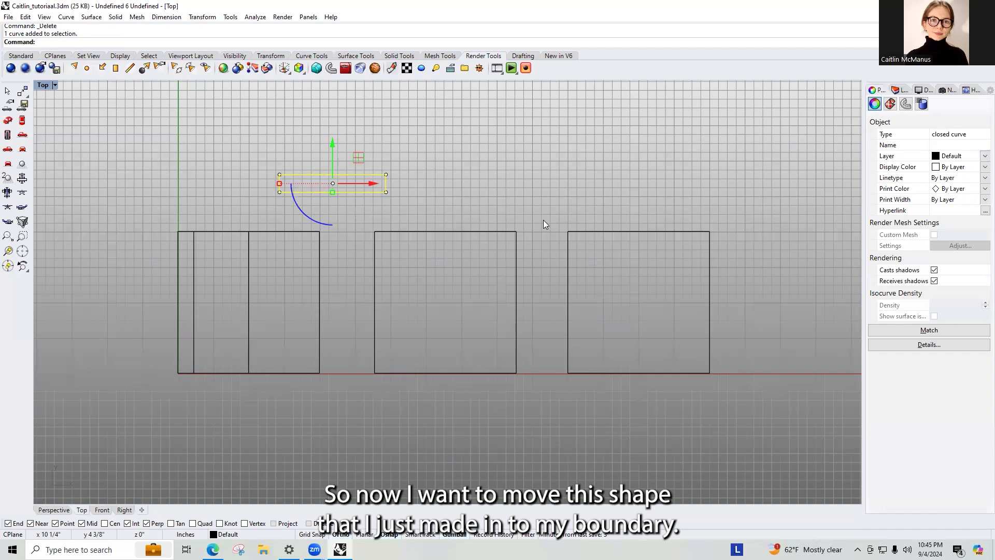
text(move)
key(Return)
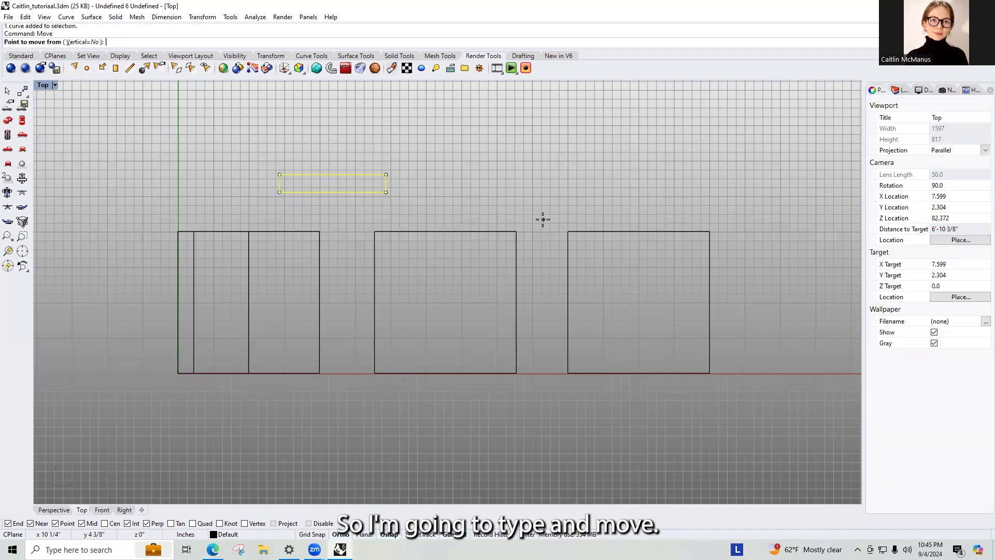
click(386, 192)
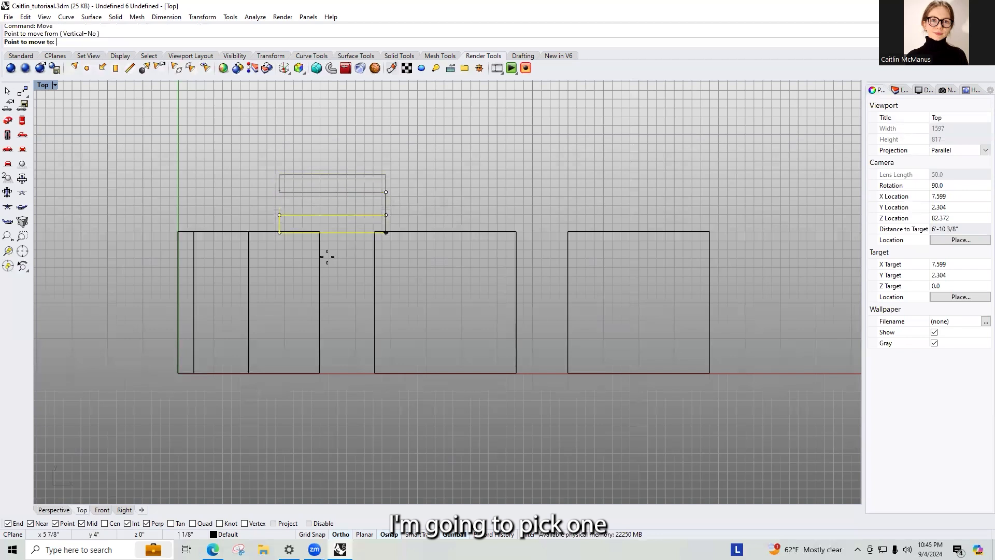
click(319, 302)
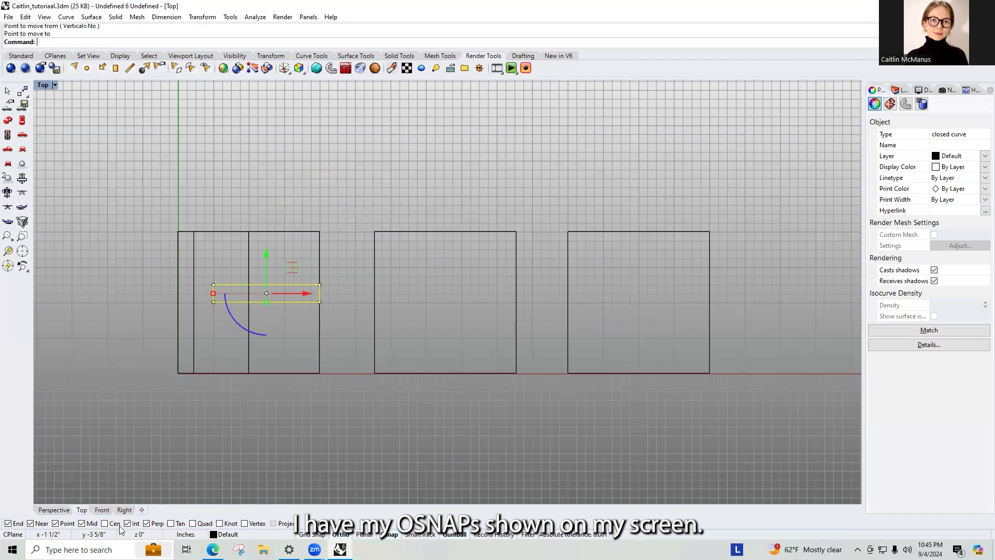
click(293, 357)
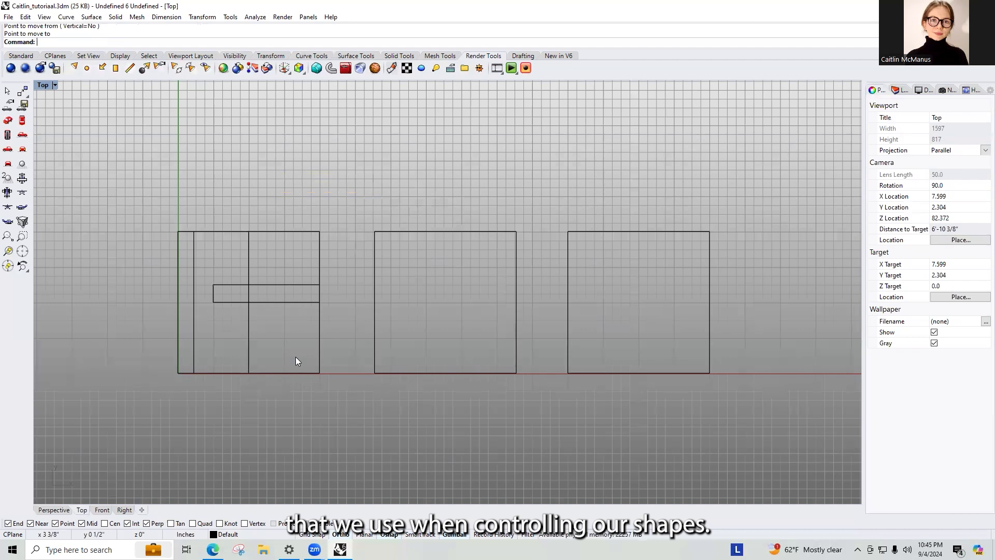
- Run the Osnap command to review the object snap settings and keep them as they are
text(Osnap)
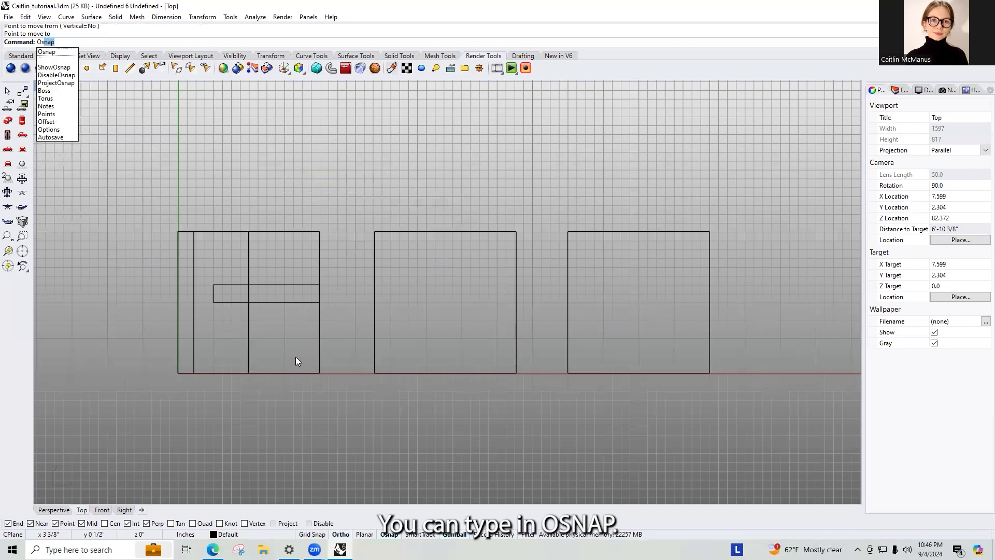
key(Return)
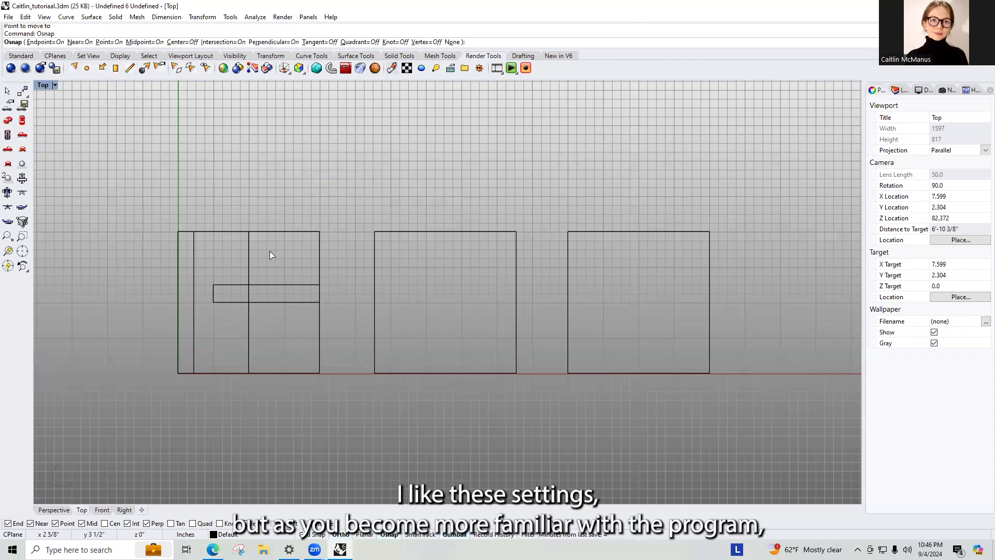
key(Return)
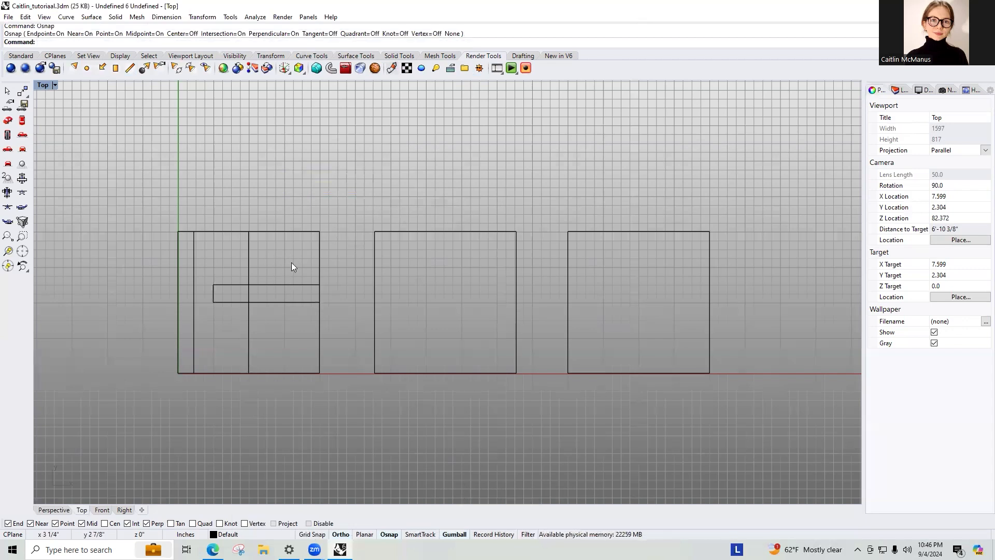
- Move the full-height vertical rectangle horizontally so it sits flush against the first square's left edge
click(249, 268)
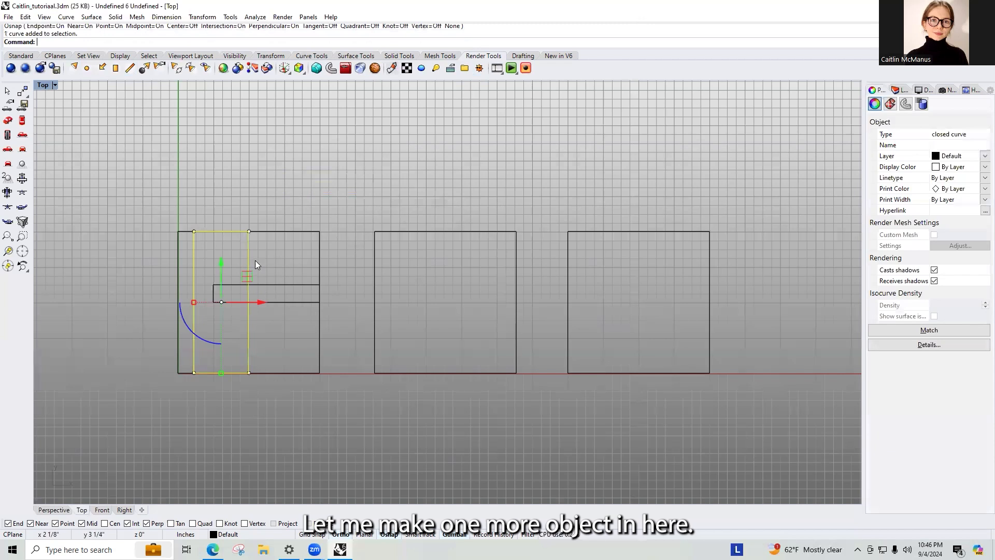
key(Return)
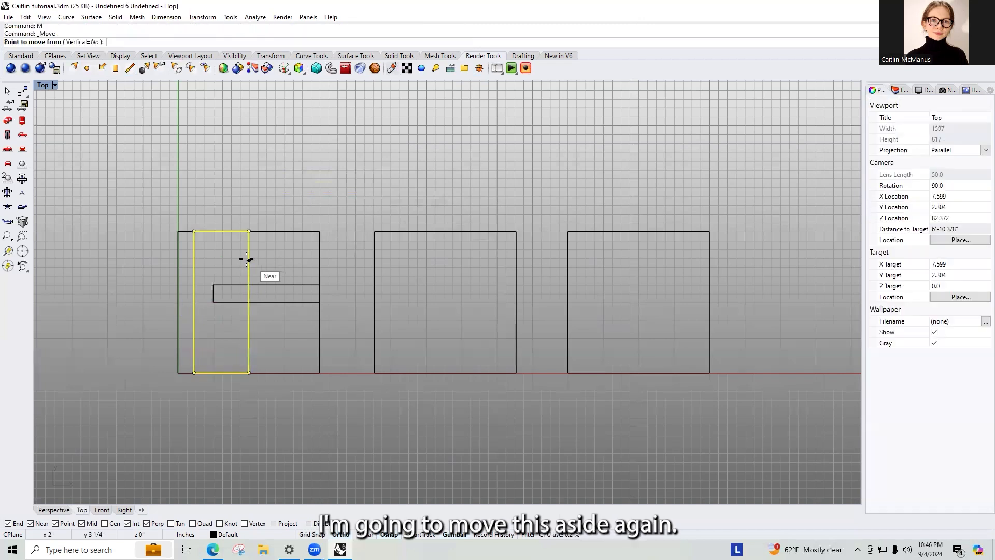
click(194, 231)
click(232, 232)
click(291, 270)
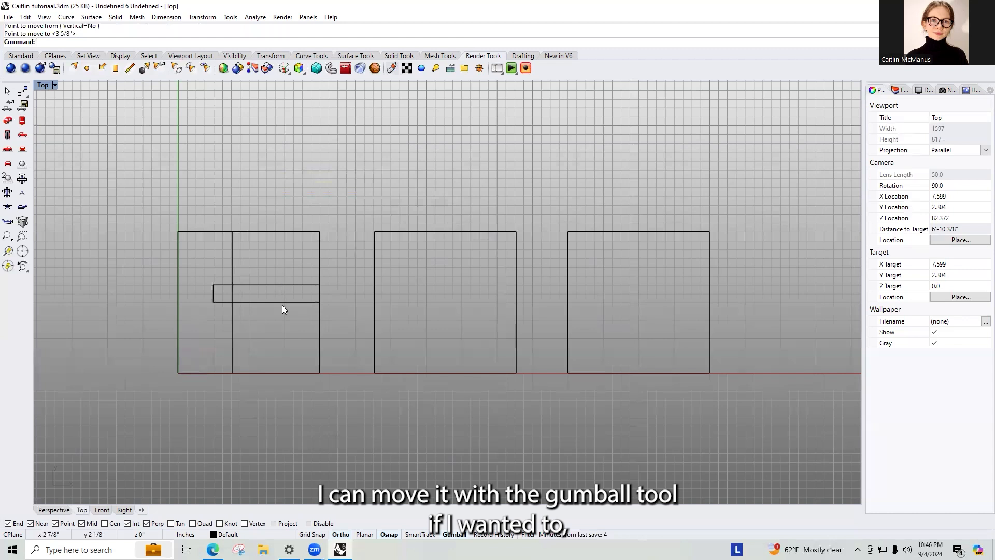
- Draw a rectangle 3.5 inches long and about 1.25 inches high, starting from the first square's bottom-right corner
text(REC)
key(Return)
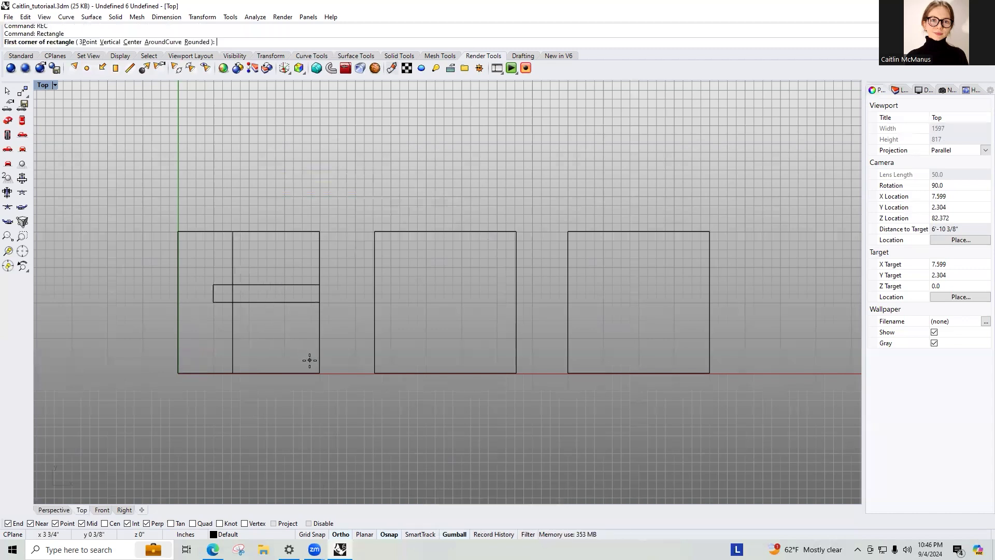
click(319, 373)
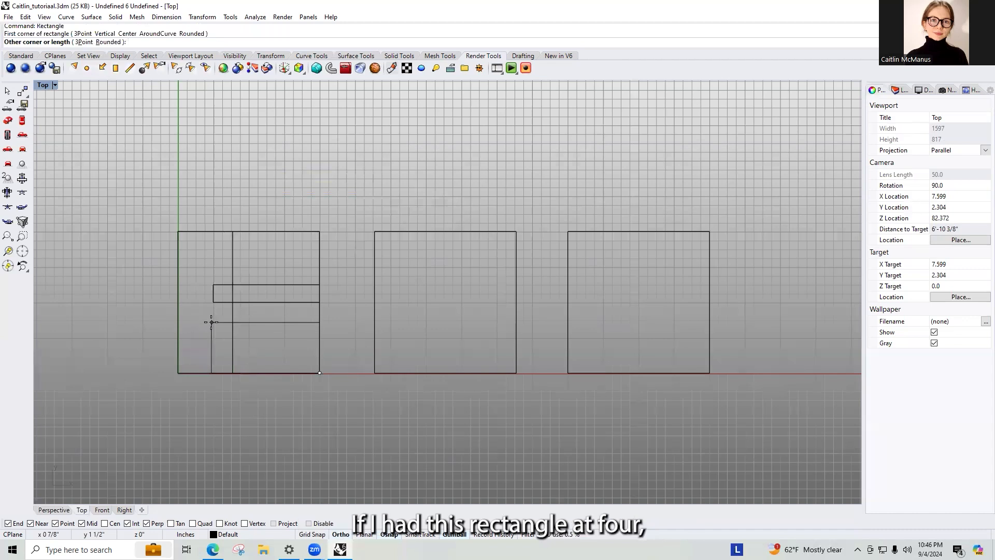
text(3.5)
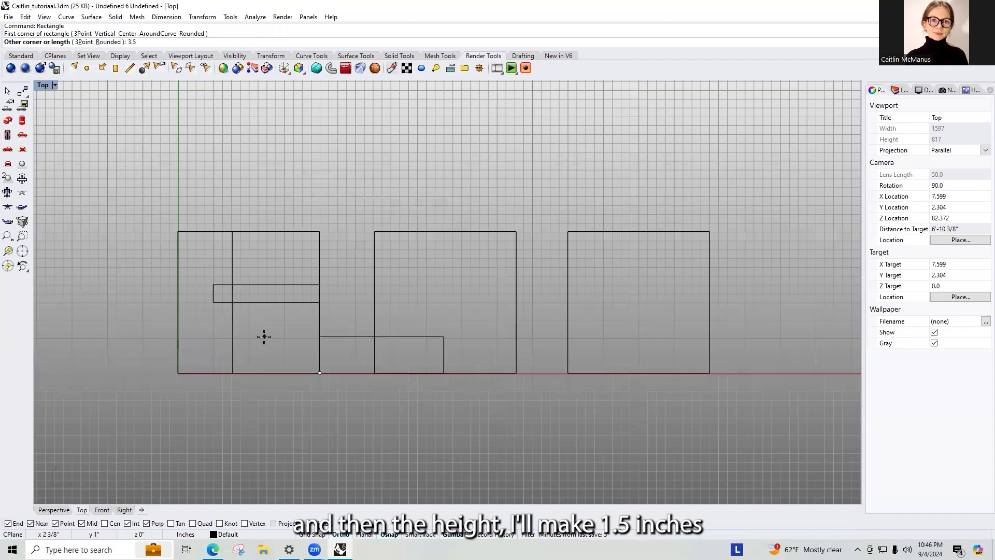
text(1.5)
key(Return)
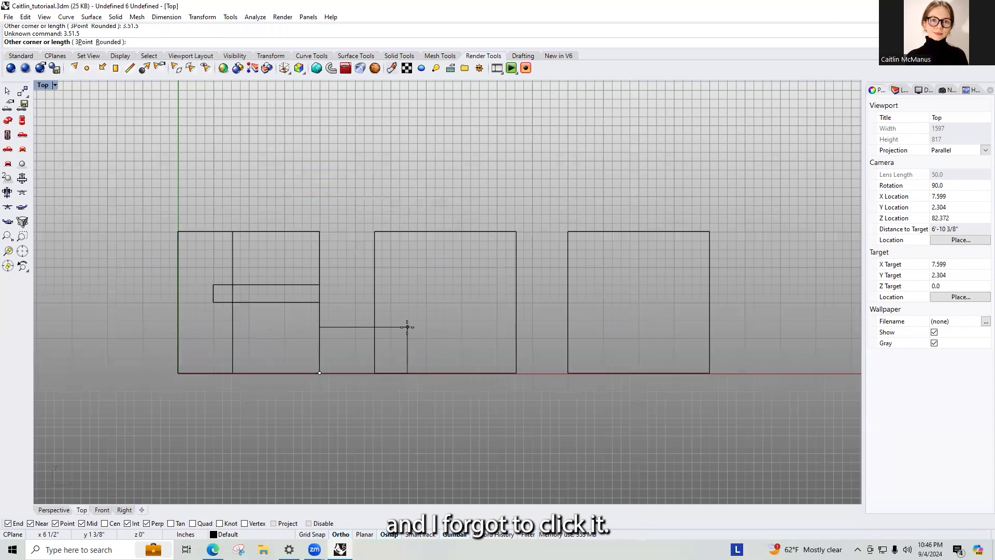
text(3.5)
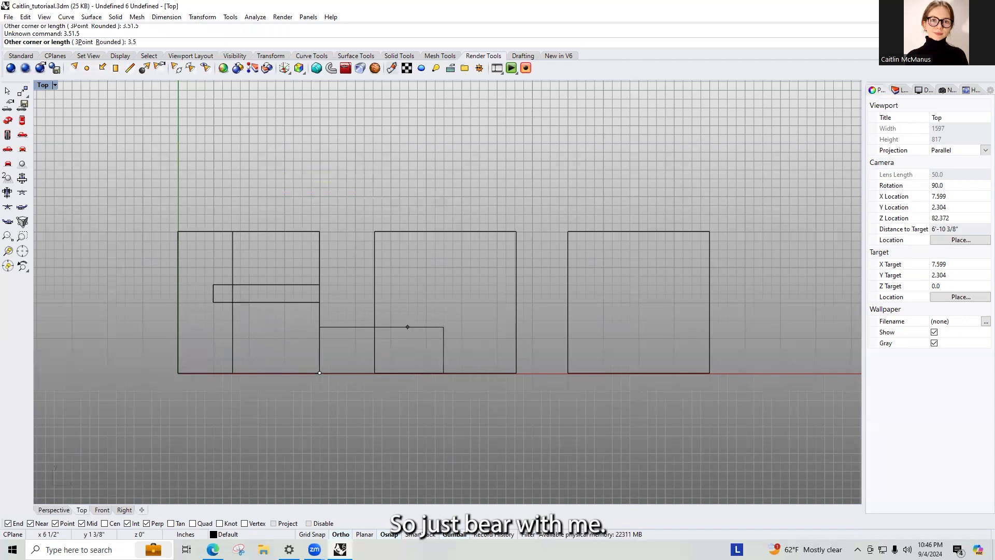
key(Return)
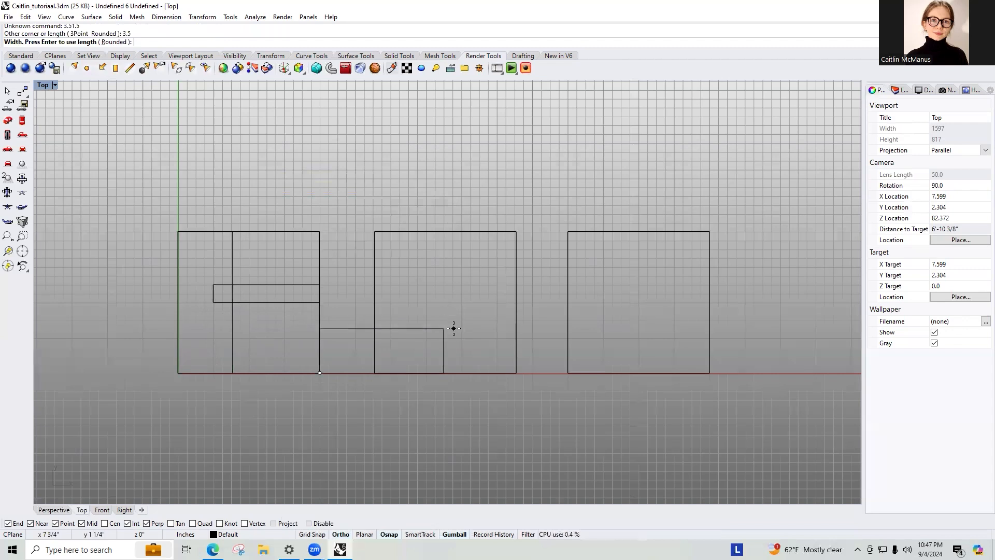
click(451, 329)
- Move the new rectangle by its bottom-right corner onto the first square's bottom-right corner, and delete it
click(417, 328)
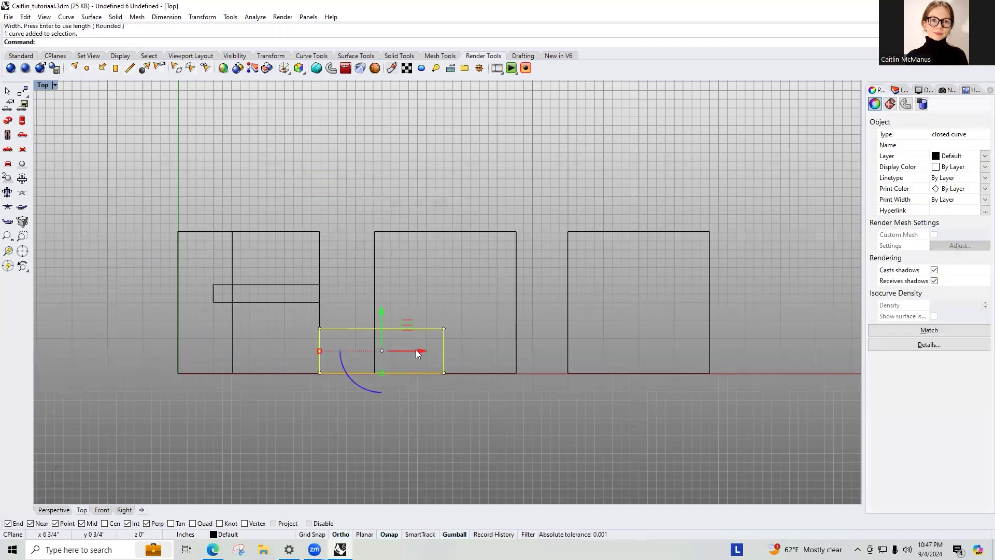
text(m)
key(Return)
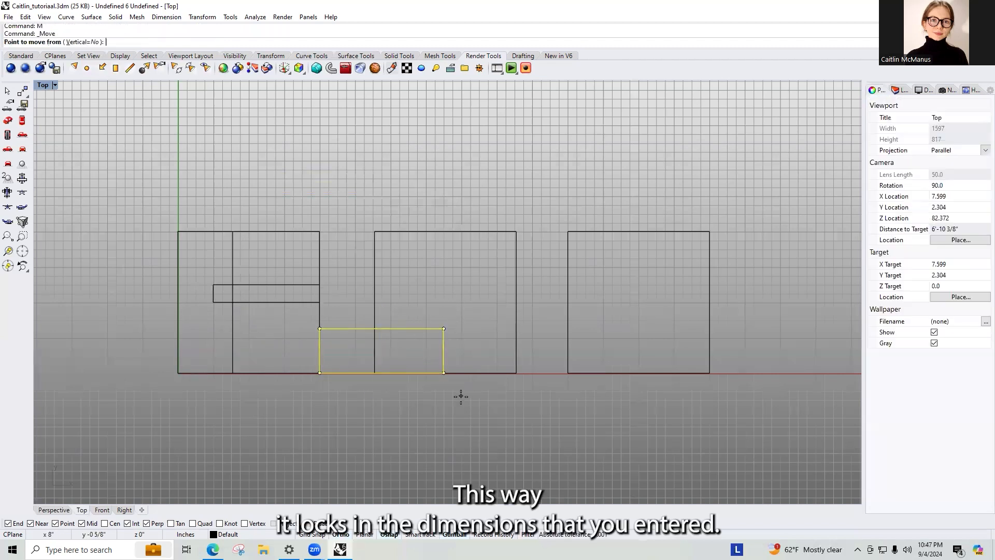
click(443, 373)
click(319, 373)
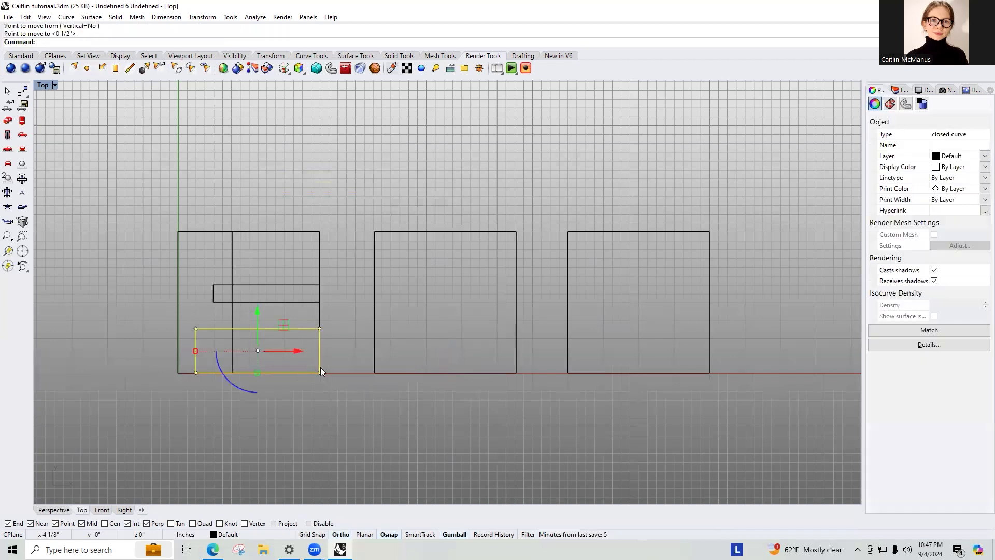
key(Delete)
- Draw another rectangle from the first square's bottom-right corner, 3.5 inches long and about 1 3/8 inches high
text(rec)
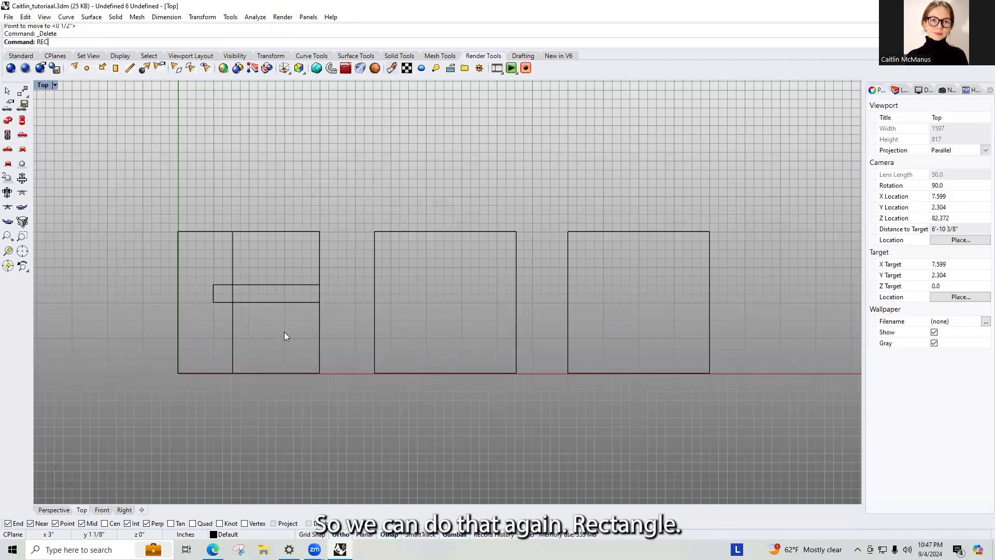
key(Return)
click(320, 373)
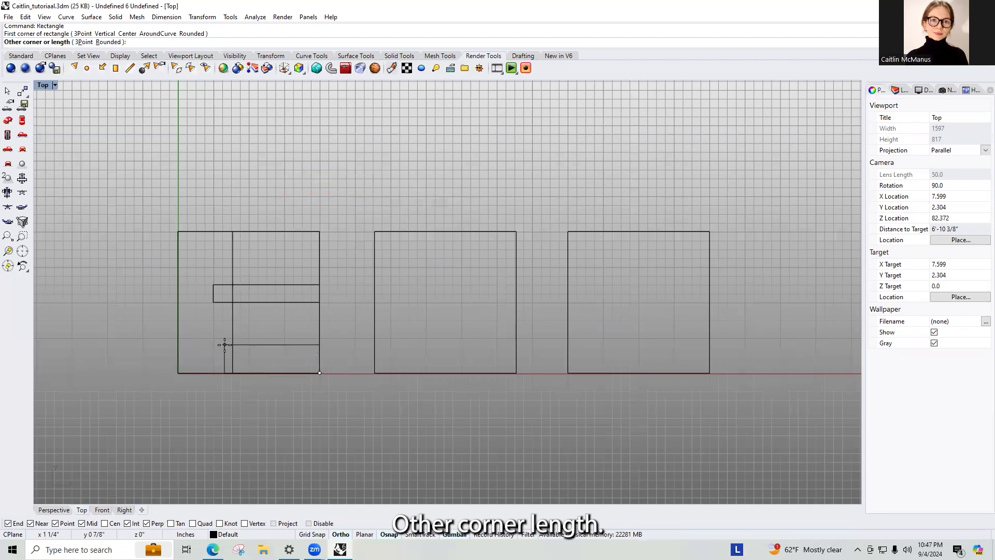
text(3.5")
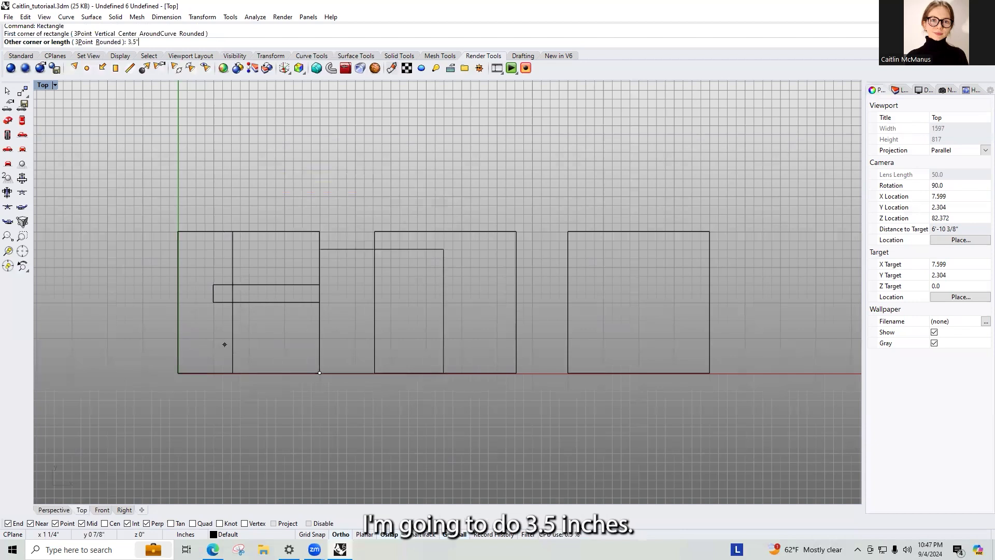
key(Return)
click(445, 324)
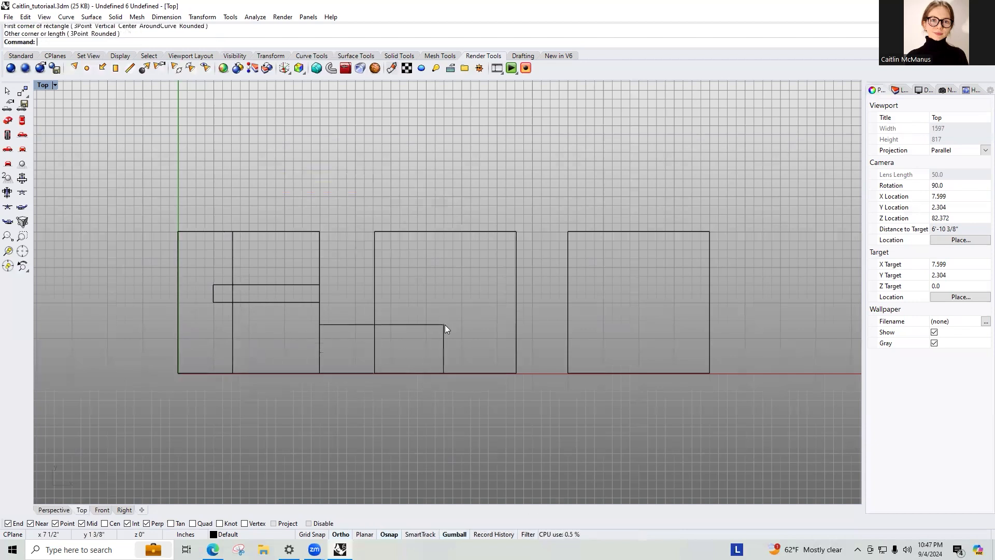
- Restart and cancel the Rectangle command, and delete the 3.5-inch rectangle lying between the first and second squares
text(REC)
key(Return)
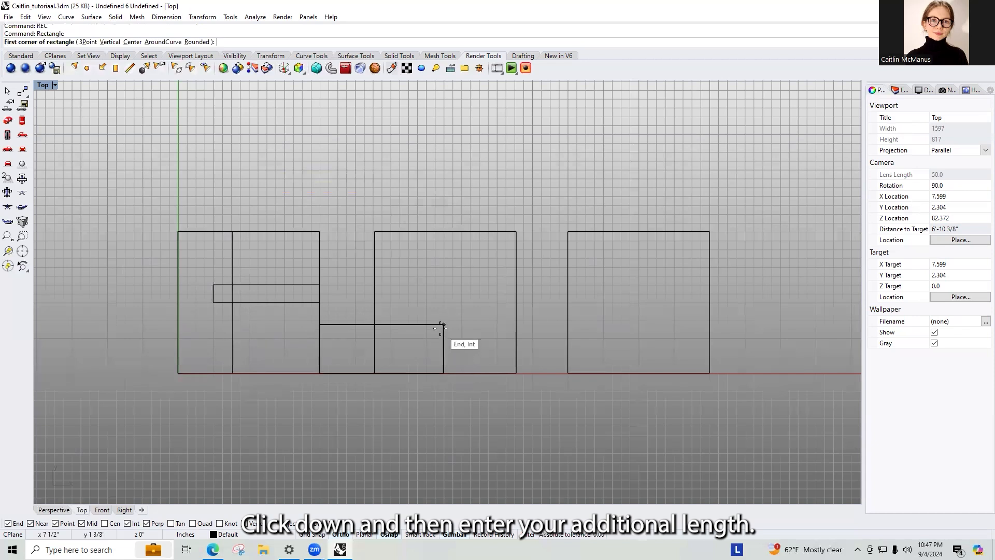
key(Escape)
click(349, 324)
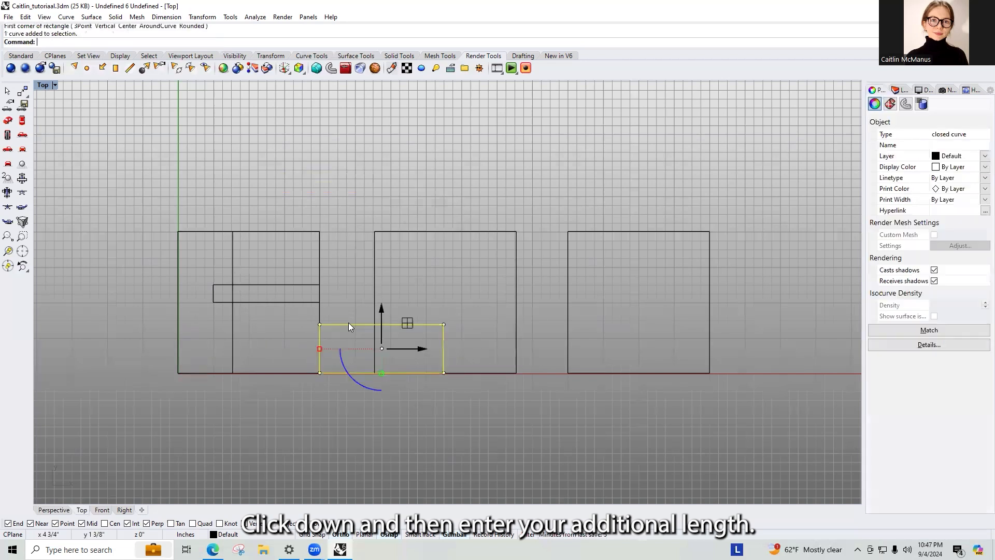
key(Delete)
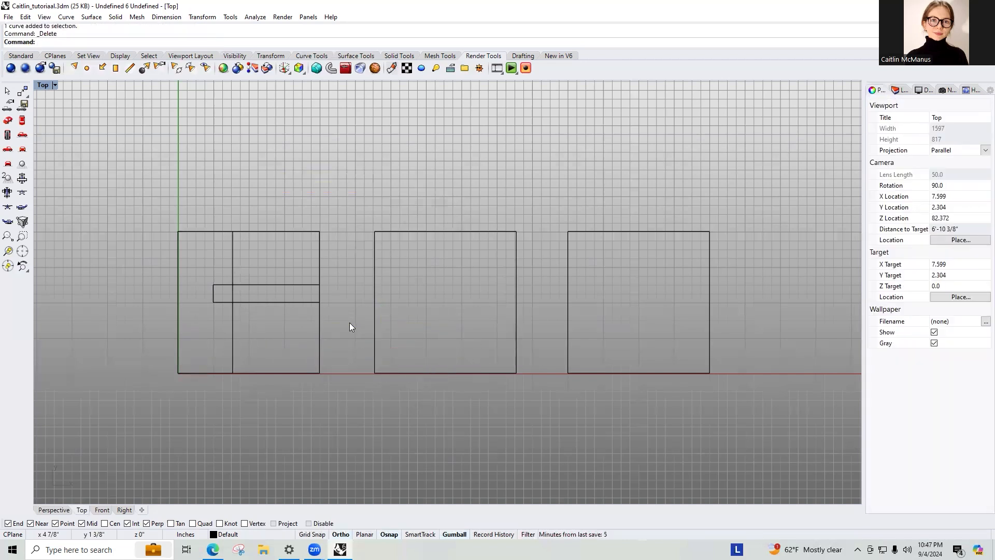
- Draw a polyline from the first square's bottom edge, about 0.75 inch from its left corner: 1.5 inches up, 3.5 inches right, 1.5 inches down
text(PLine)
key(Return)
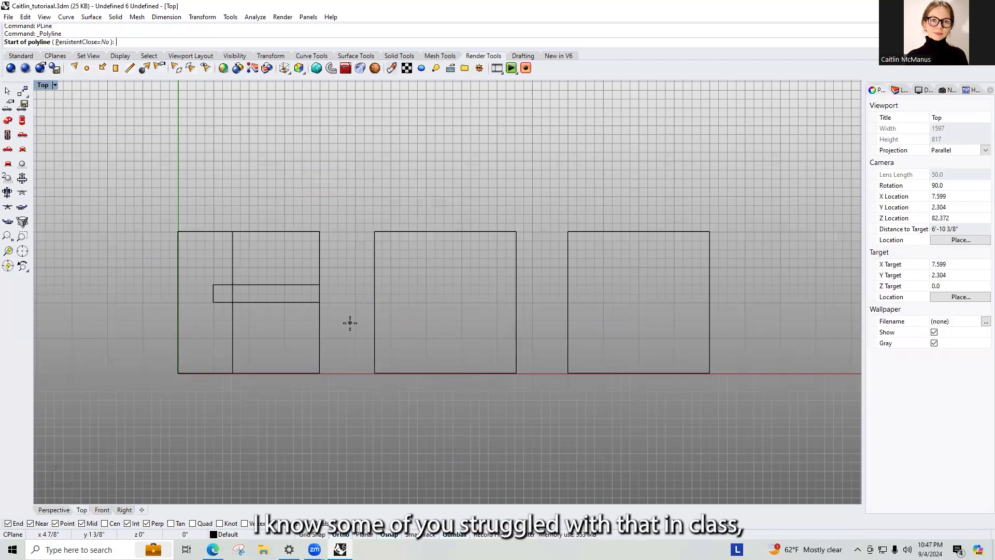
click(206, 372)
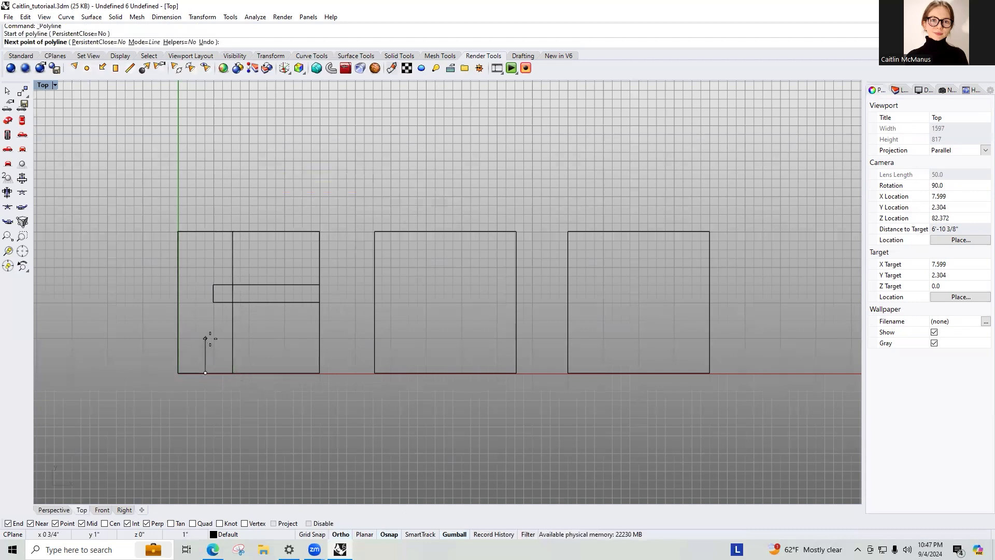
text(1.5)
key(Return)
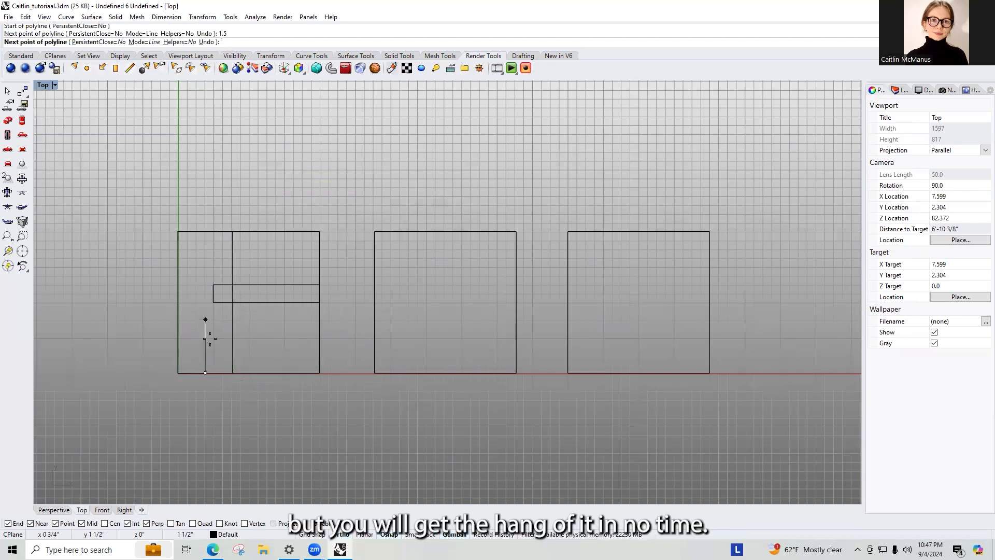
click(210, 338)
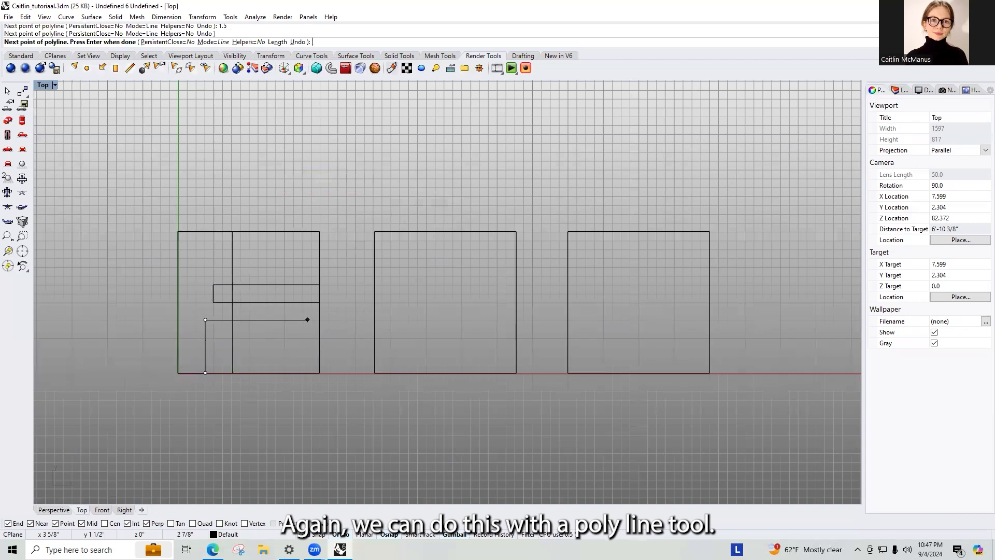
text(3.5)
key(Return)
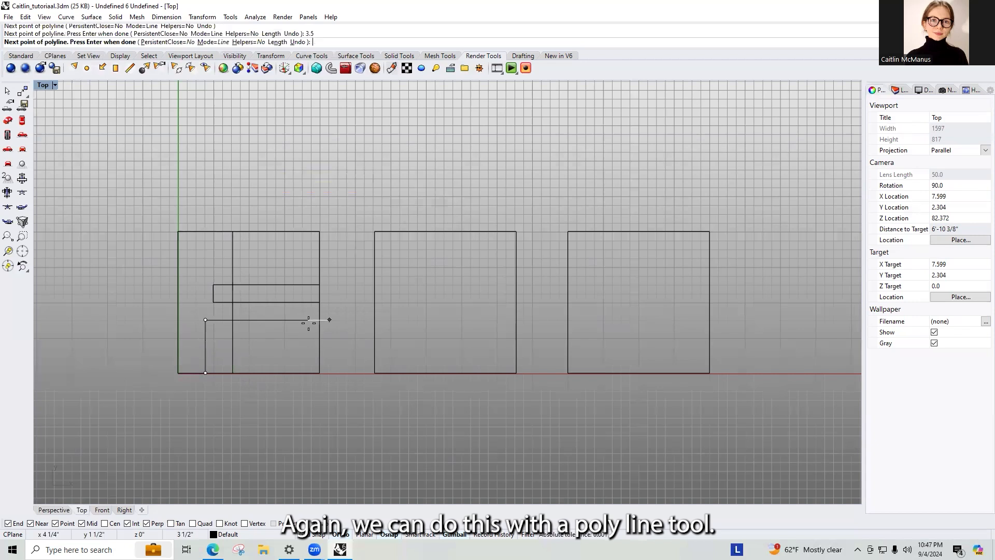
click(347, 322)
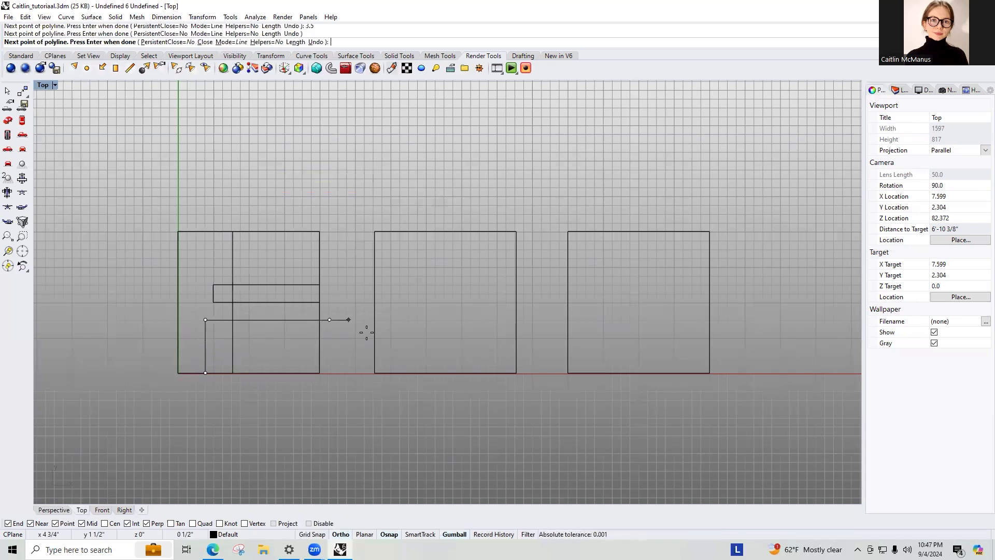
text(1.5)
key(Return)
click(336, 367)
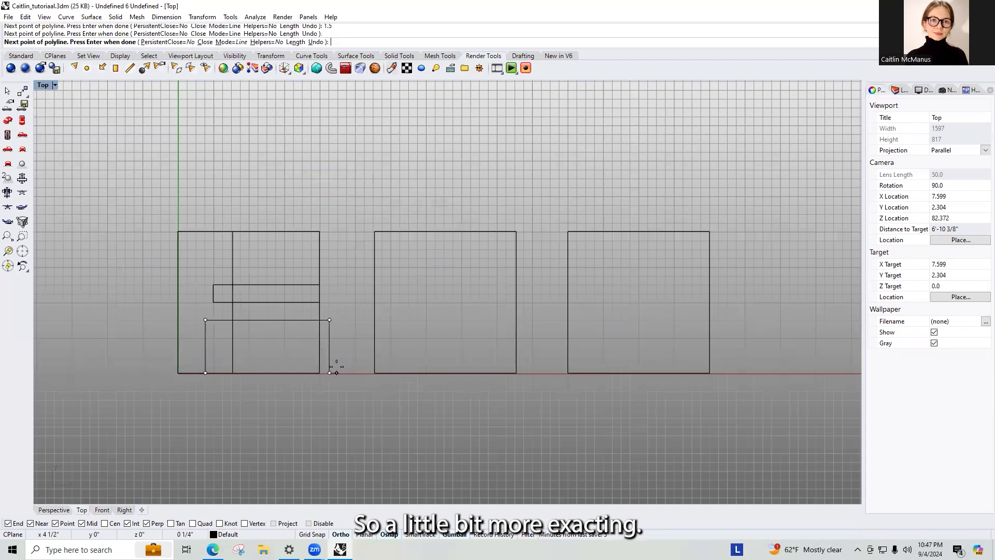
key(Return)
- Close the open three-segment polyline with the CloseCrv command
click(329, 347)
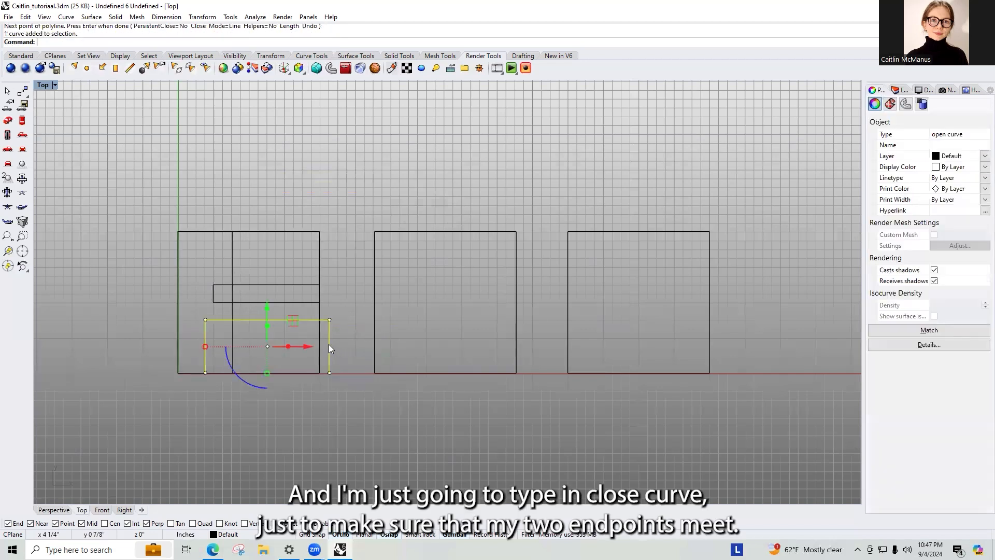
text(closecrv)
key(Return)
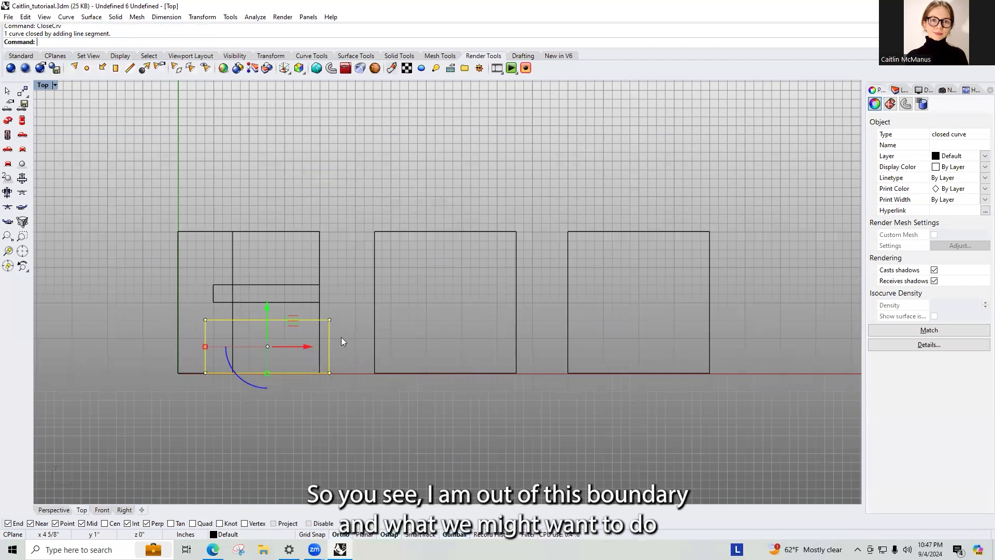
- Assign the three square boundary curves to Layer 01
click(304, 210)
click(320, 260)
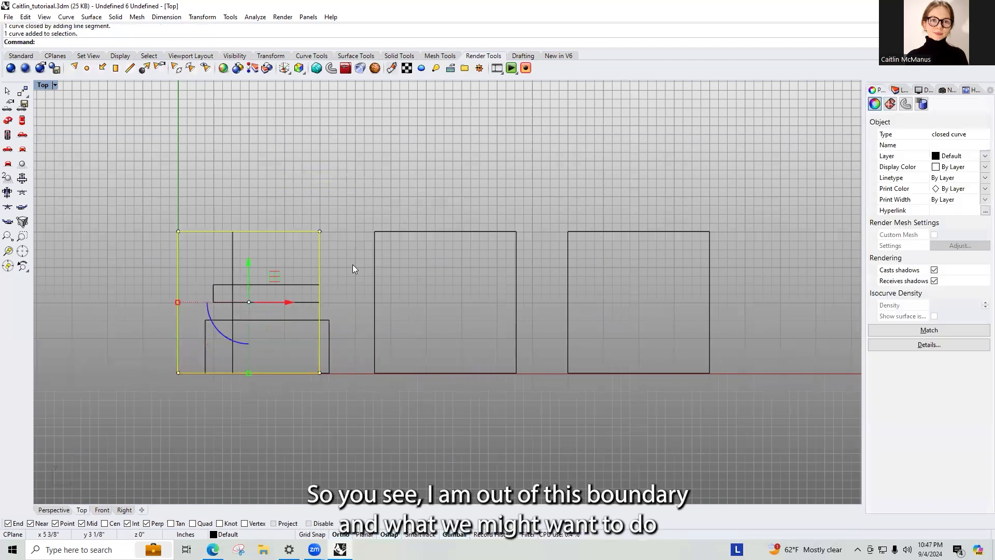
click(353, 209)
drag(617, 216, 289, 250)
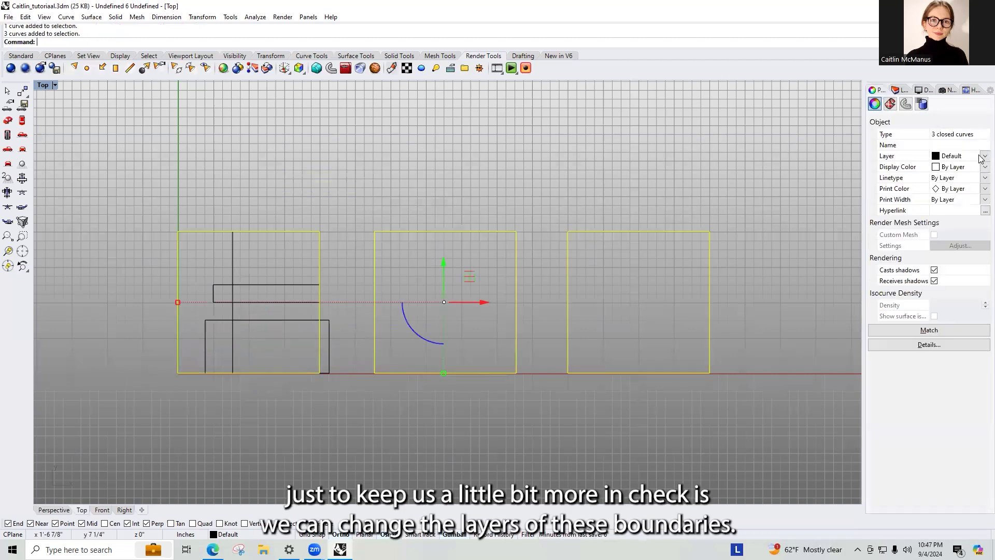
drag(606, 207, 259, 256)
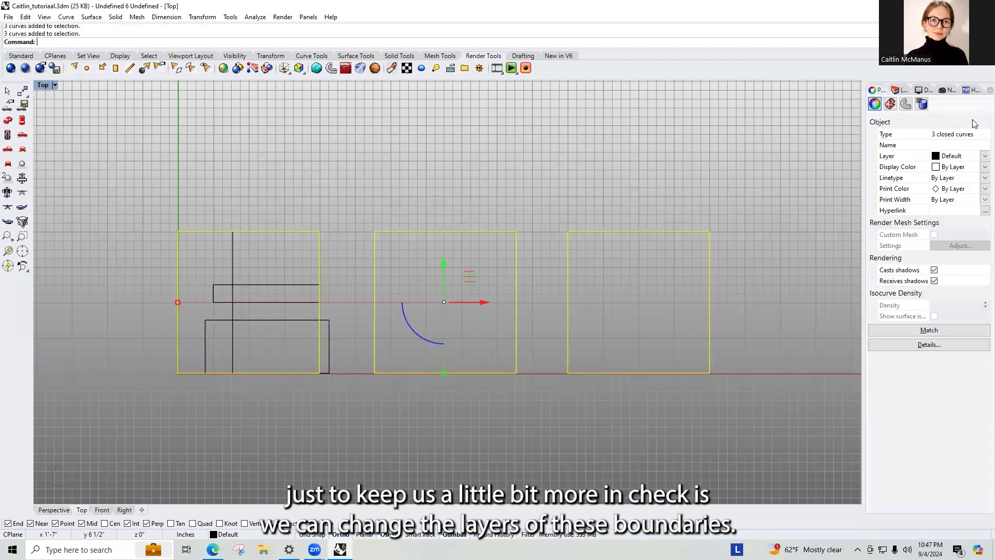
click(982, 157)
click(953, 173)
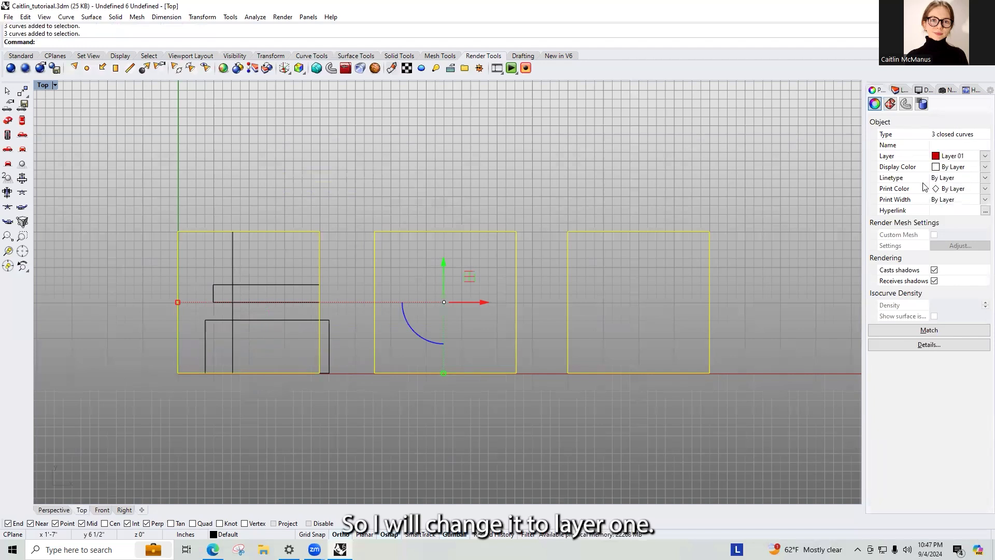
- Rename Layer 01 to "boundary"
click(897, 91)
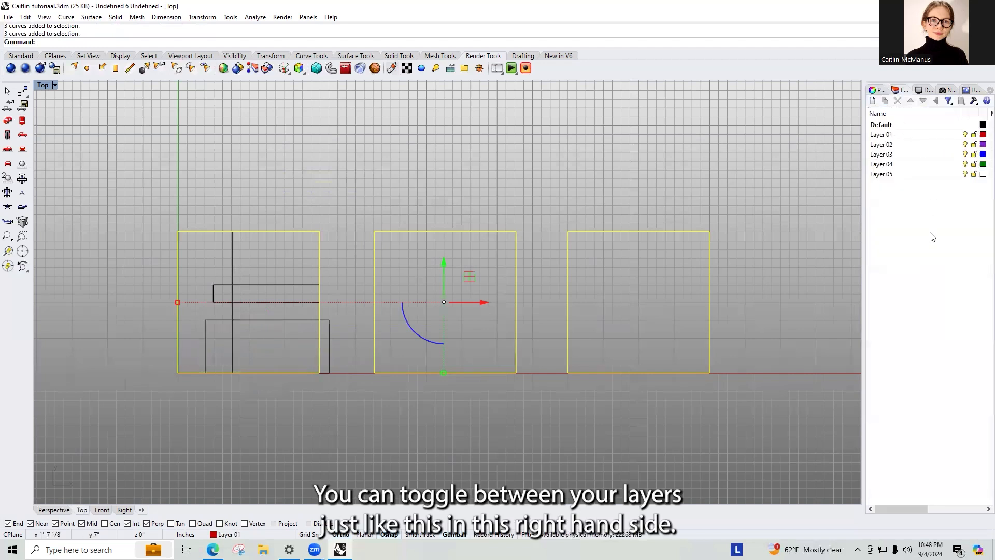
click(886, 134)
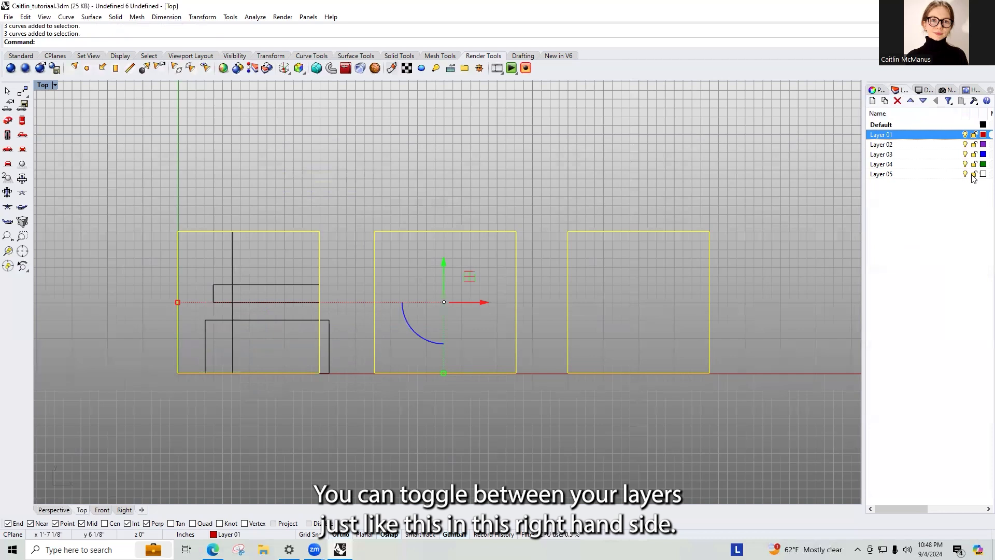
right_click(889, 135)
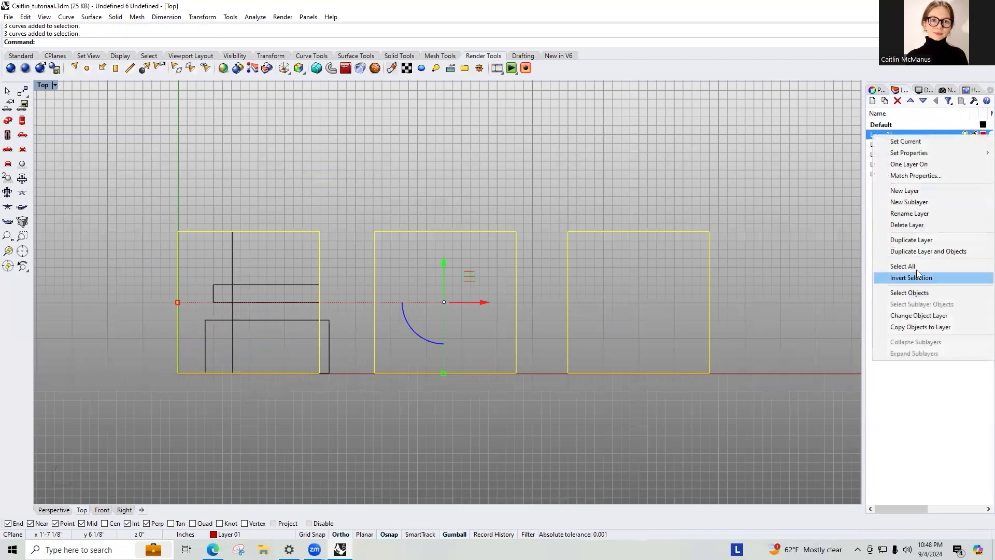
click(925, 214)
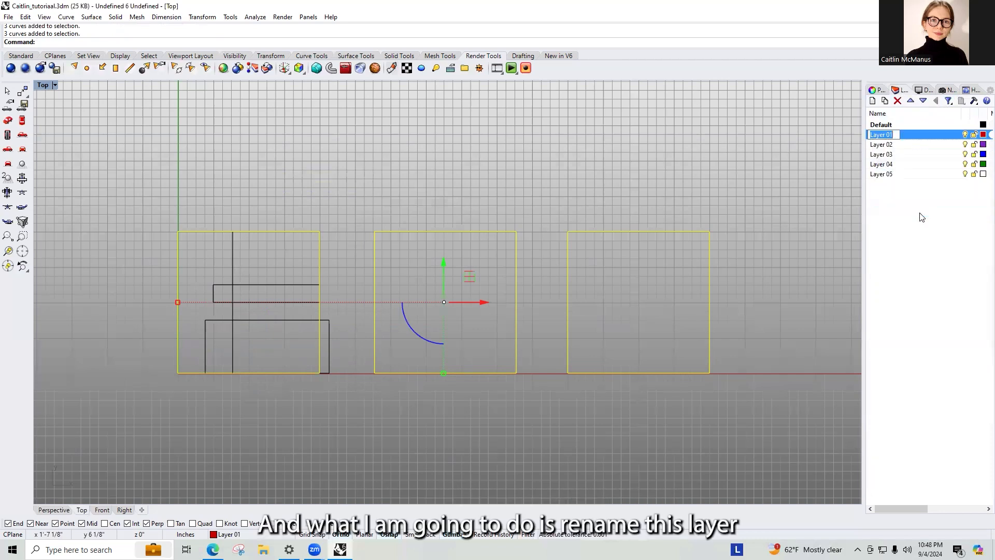
text(b)
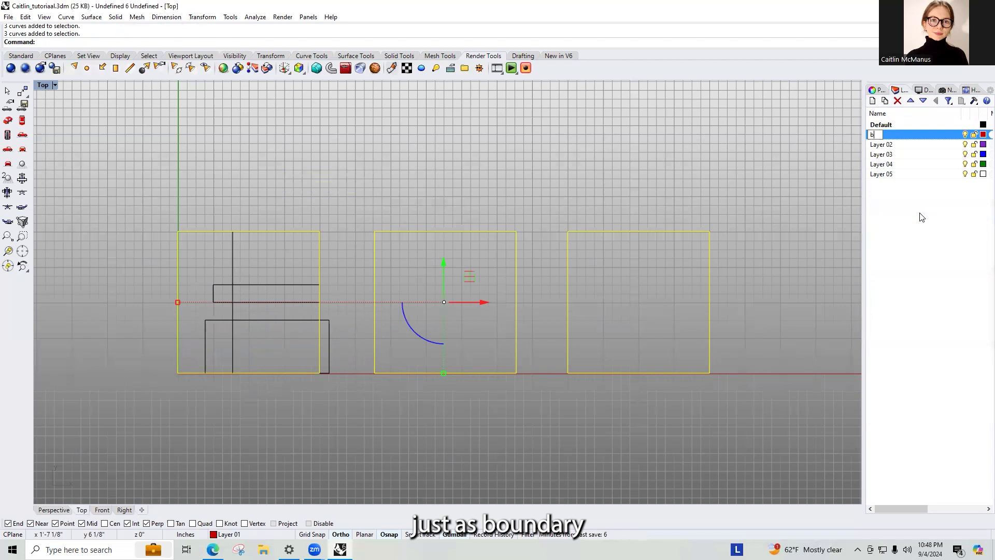
text(oundary)
key(Return)
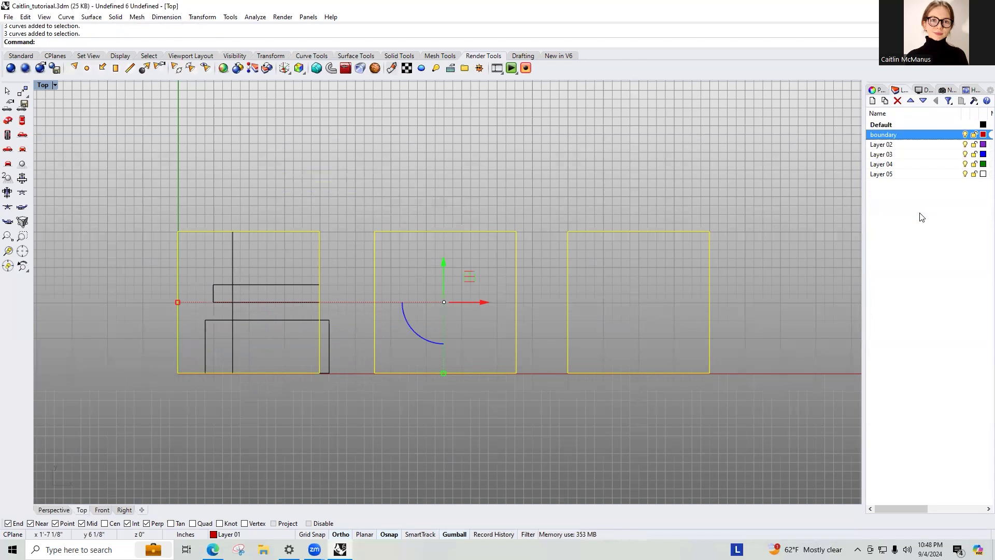
- Deselect the three boundary squares and bring up the object properties in place of the layer list
click(601, 251)
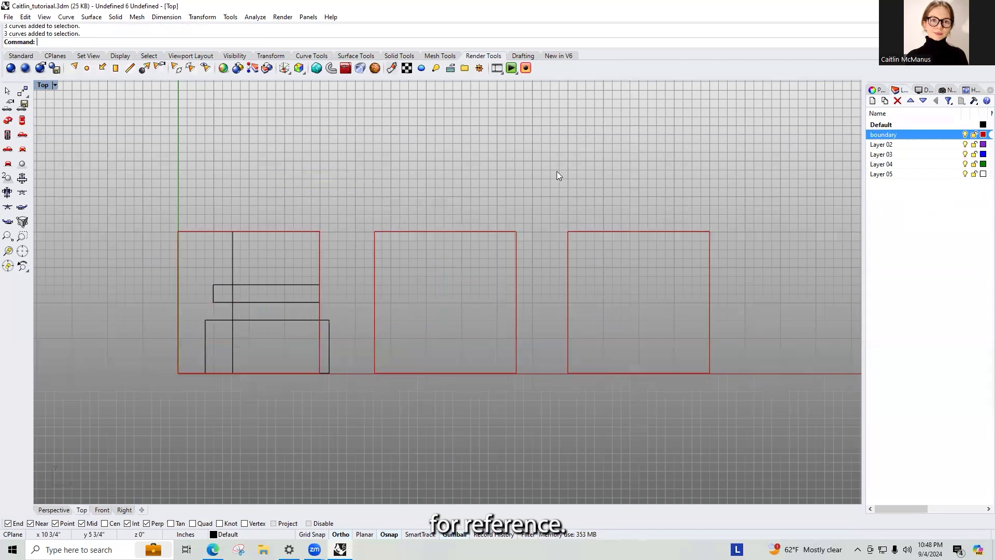
drag(633, 185, 270, 259)
click(616, 167)
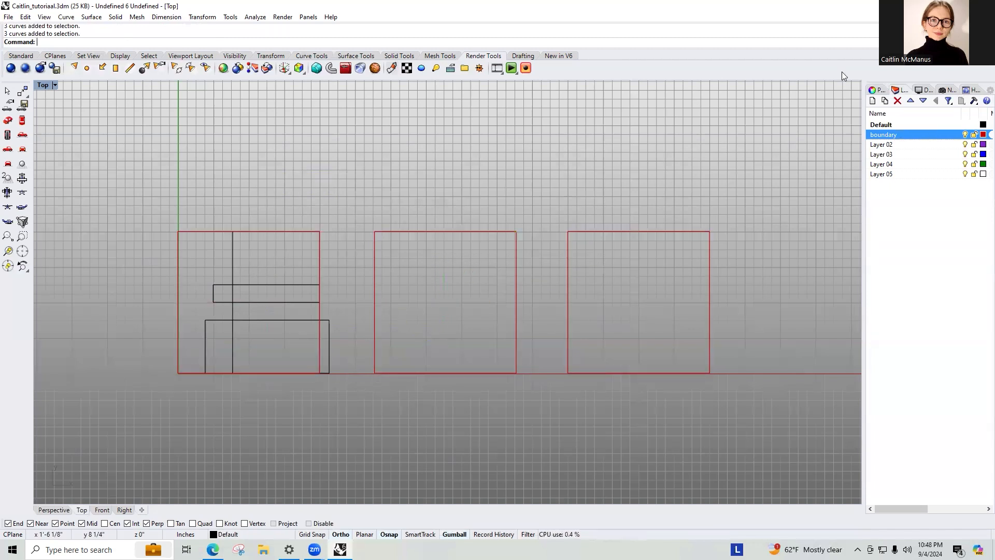
click(879, 90)
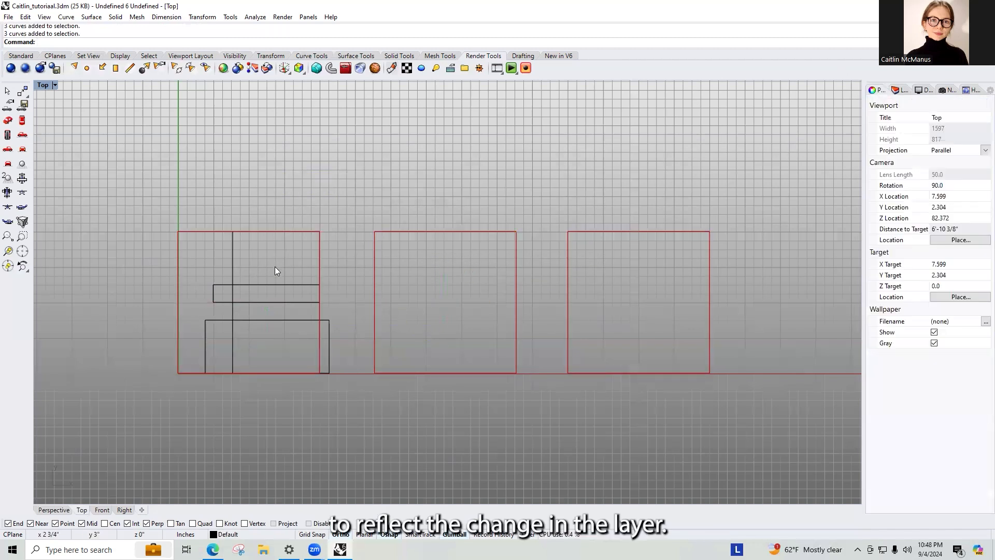
- Move the lower closed rectangle in the first square so its bottom-right corner snaps to the boundary's bottom-right corner
click(330, 325)
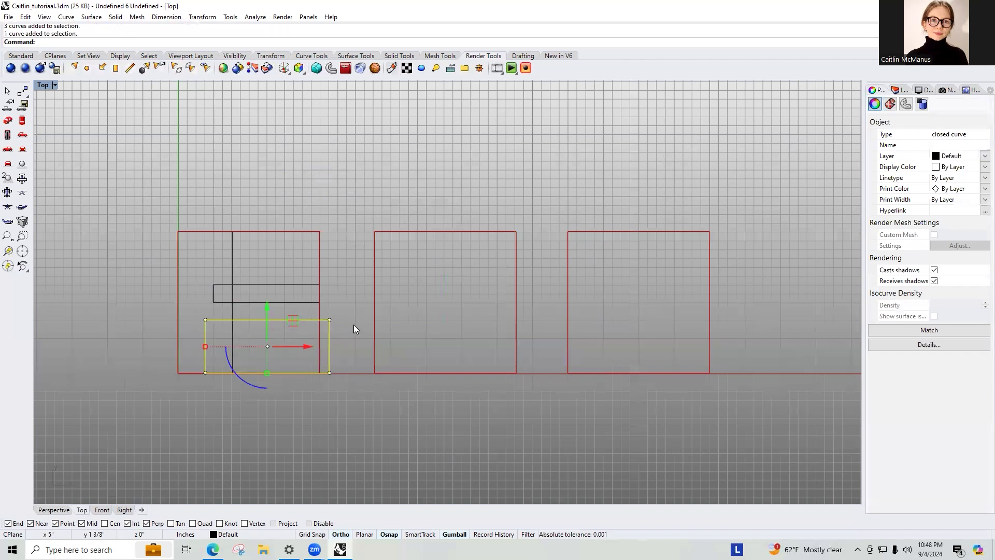
text(move)
key(Return)
click(330, 372)
click(320, 372)
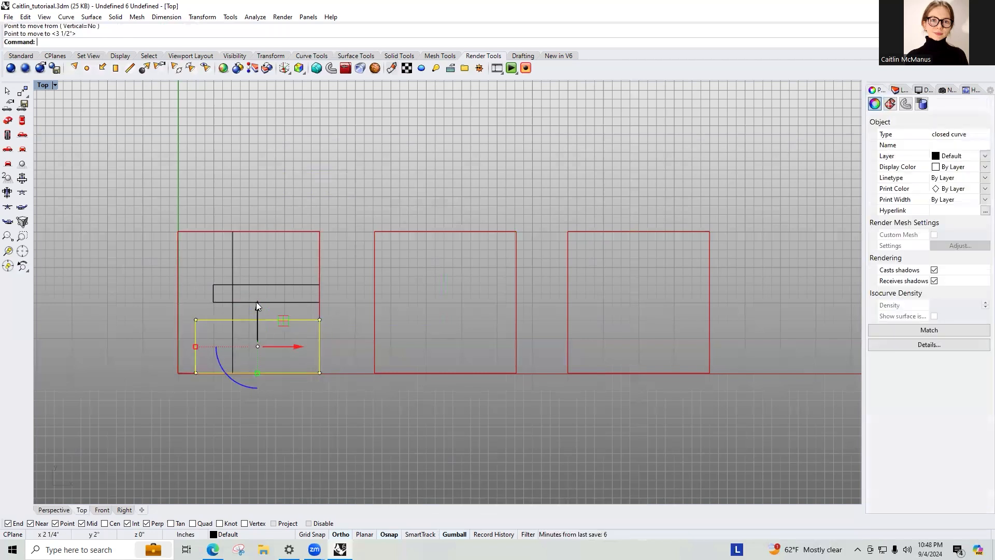
- Shift both horizontal rectangles in the first square up 1 inch with the gumball
drag(280, 270, 256, 356)
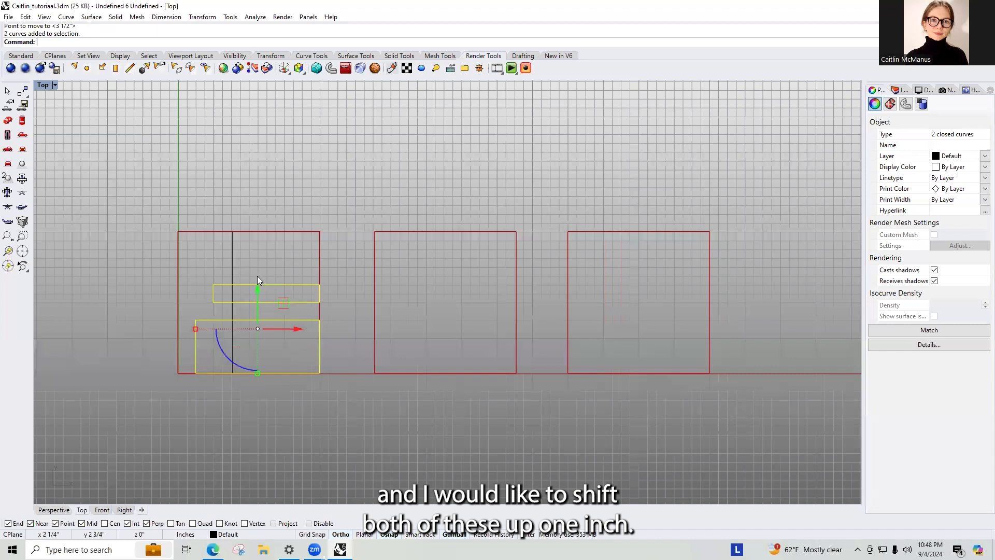
click(260, 291)
text(1)
key(Return)
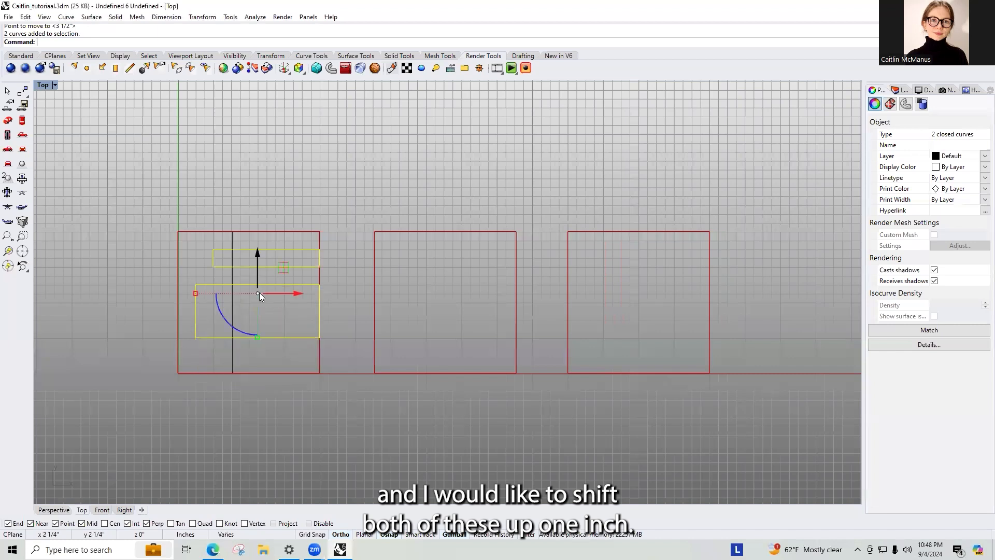
click(348, 239)
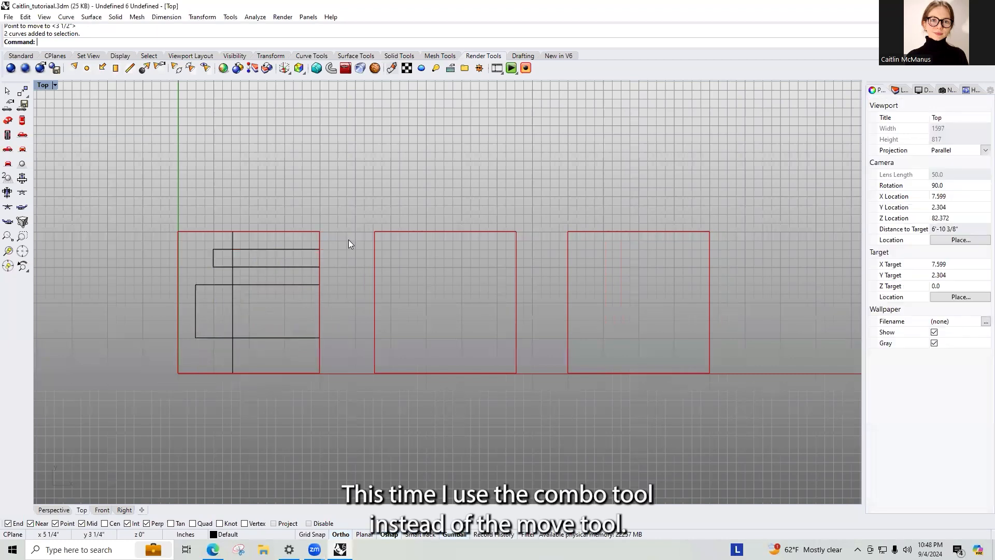
click(264, 250)
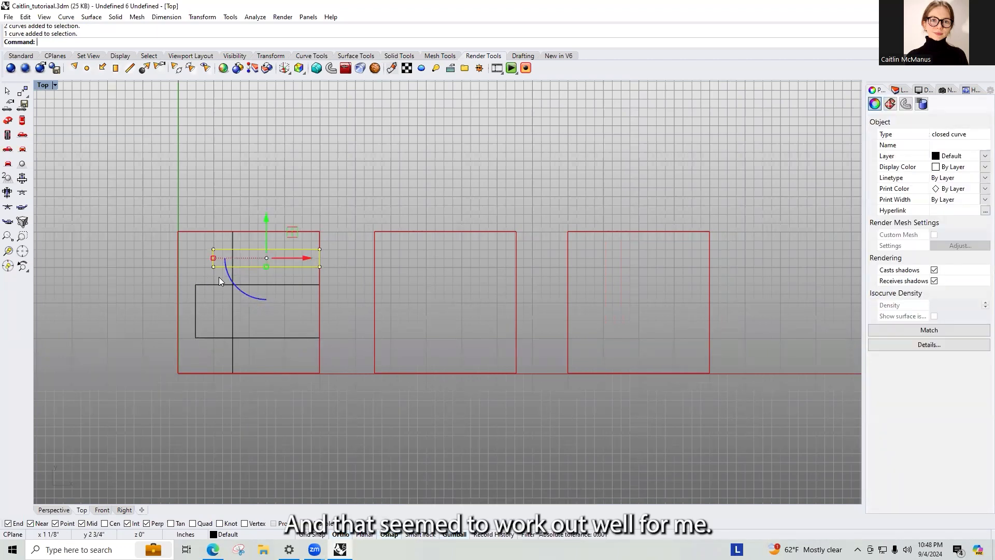
click(294, 274)
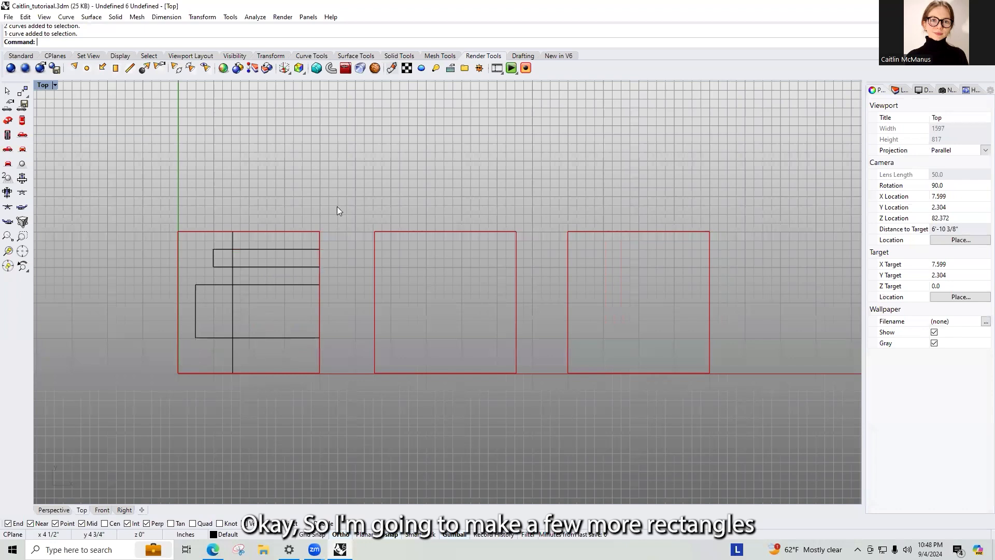
- Draw a rectangle about 1 inch wide and 2.25 inches high in the second square's lower-left corner
text(rec)
key(Return)
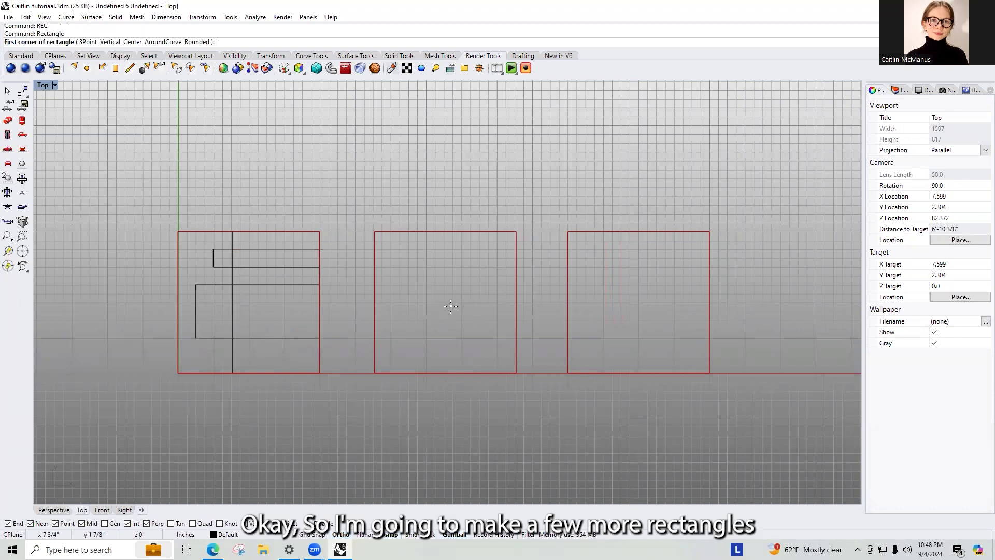
click(375, 294)
click(410, 373)
- Draw a second rectangle from the first one's upper-right corner to the second square's upper-right corner
text(rec)
key(Return)
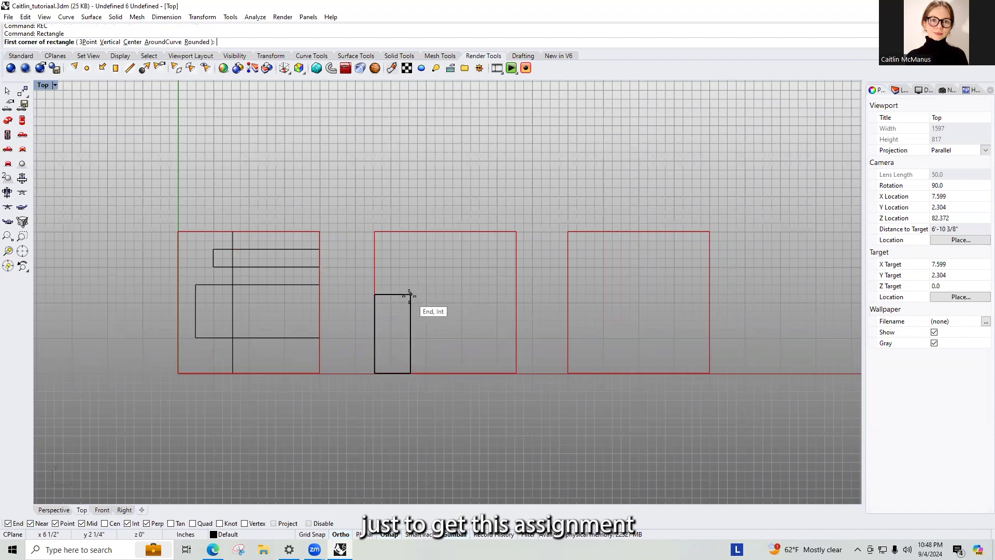
click(410, 295)
click(516, 231)
- Draw a rectangle about 2.4 by 1.5 inches, starting at the midpoint of the lower-left rectangle's top edge and extending down and right
key(Return)
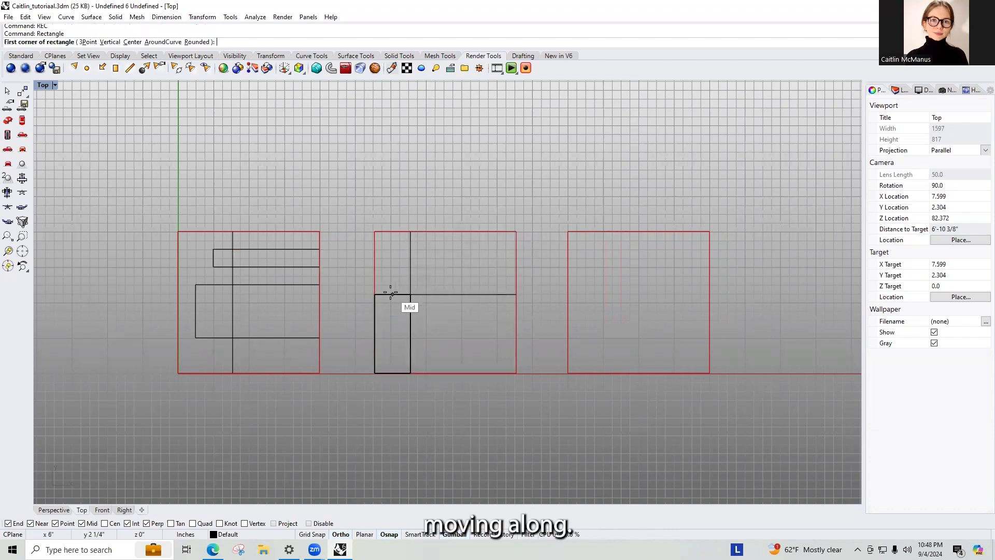
click(392, 294)
click(477, 347)
- Move the middle rectangle in the second square up 0.5 inch with the gumball
click(477, 322)
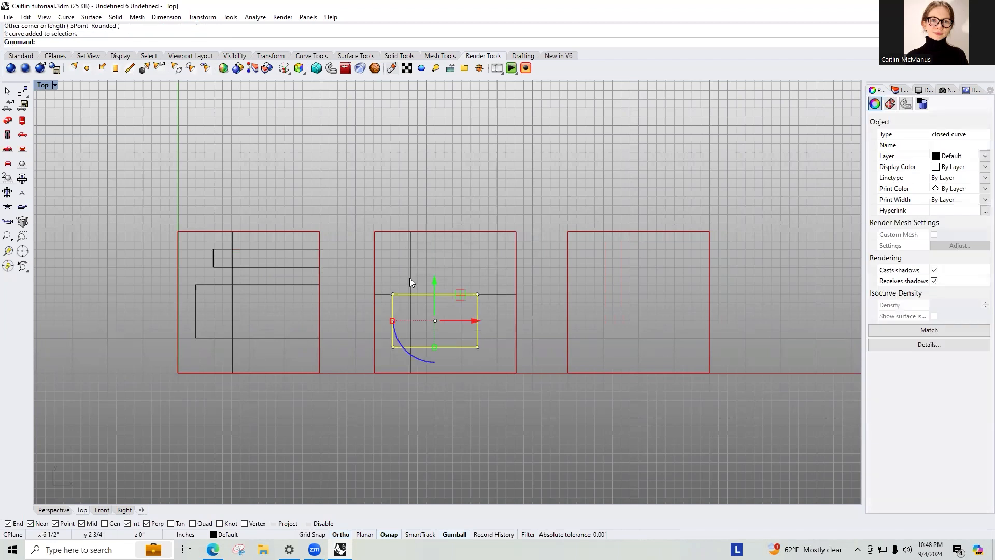
click(436, 284)
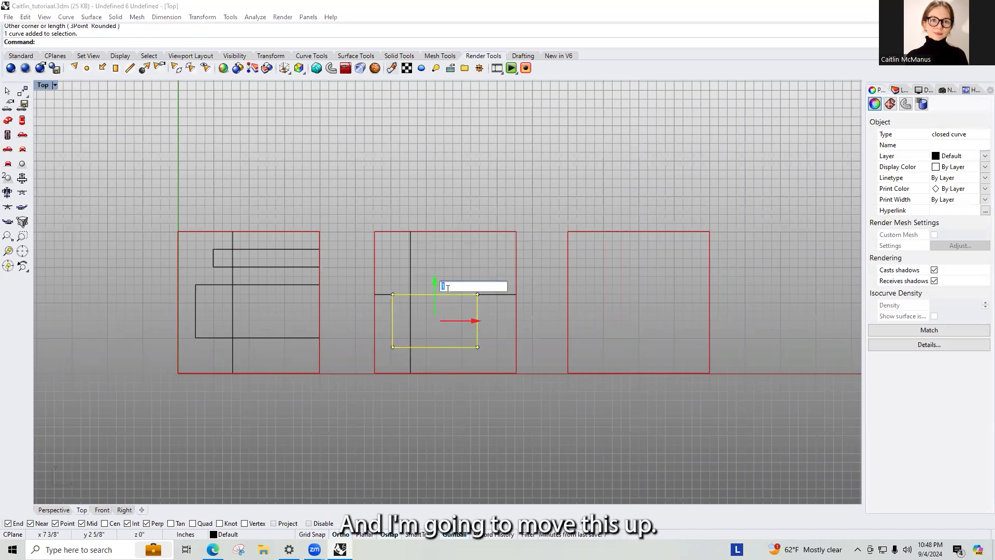
text(.5)
key(Return)
click(542, 354)
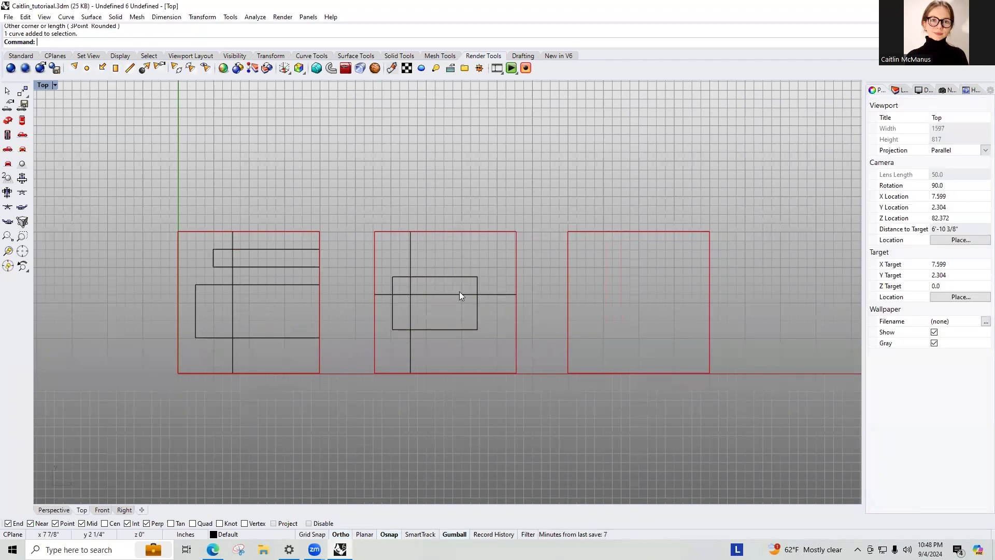
- Draw a rectangle about 1.25 by 1.5 inches in the third square's lower-left corner and a full-width strip about 0.8 inch deep along its top
text(REC)
key(Return)
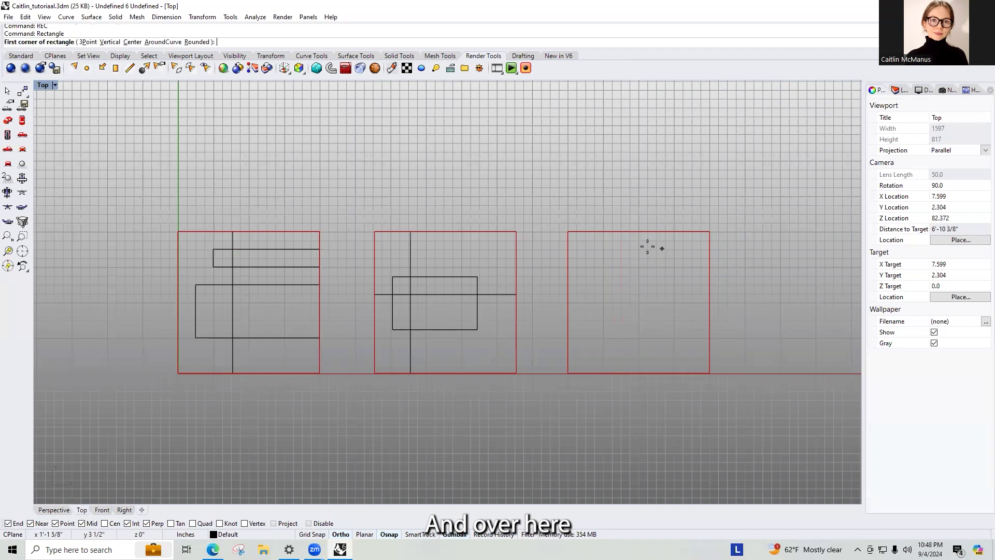
click(568, 319)
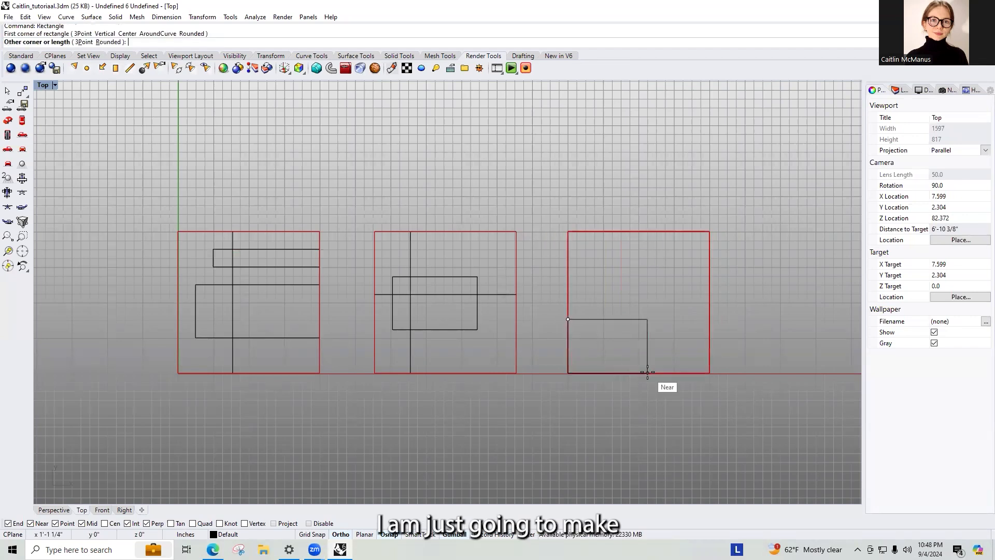
click(613, 371)
text(REC)
key(Return)
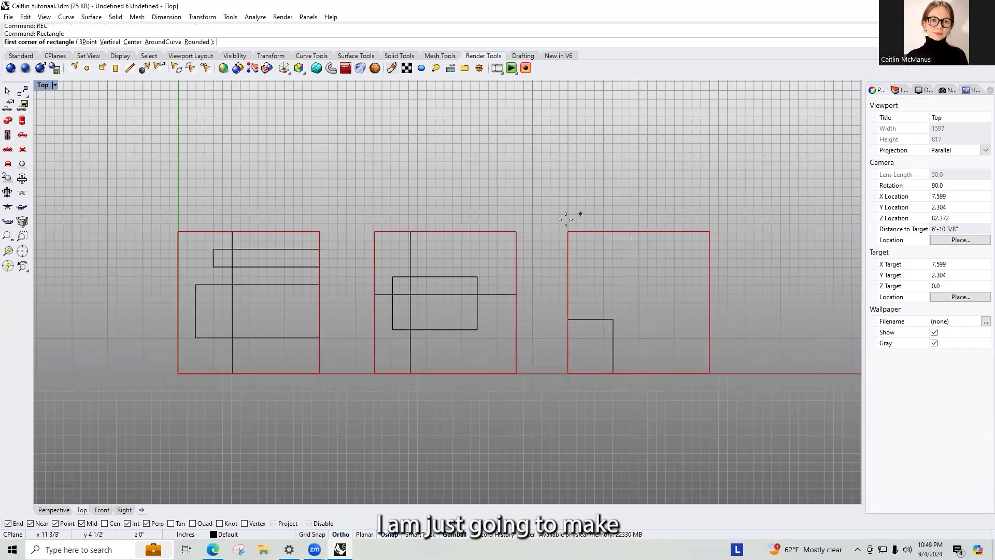
click(568, 231)
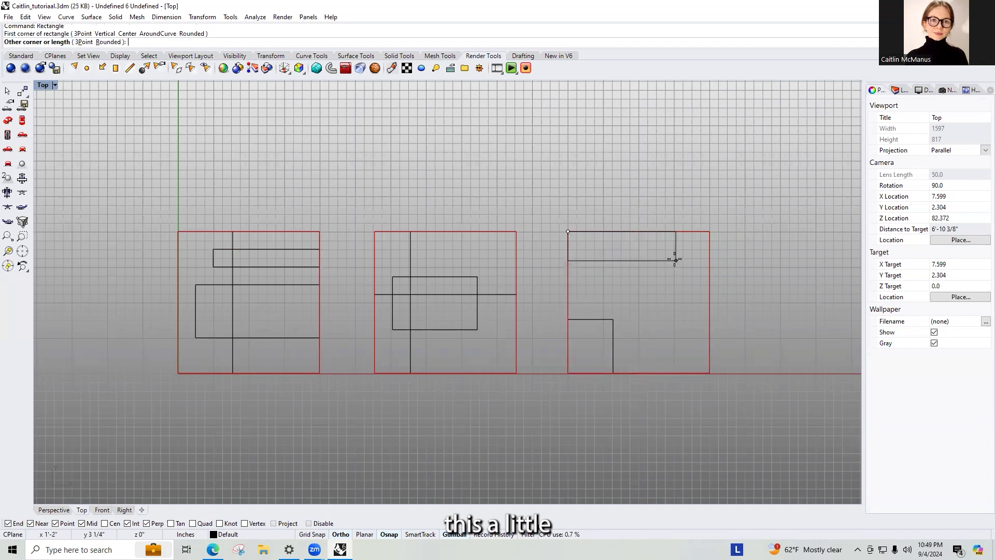
click(710, 260)
- Draw a rectangle about 2.25 by 3 inches from inside the lower-left rectangle up to the third square's top edge
key(Return)
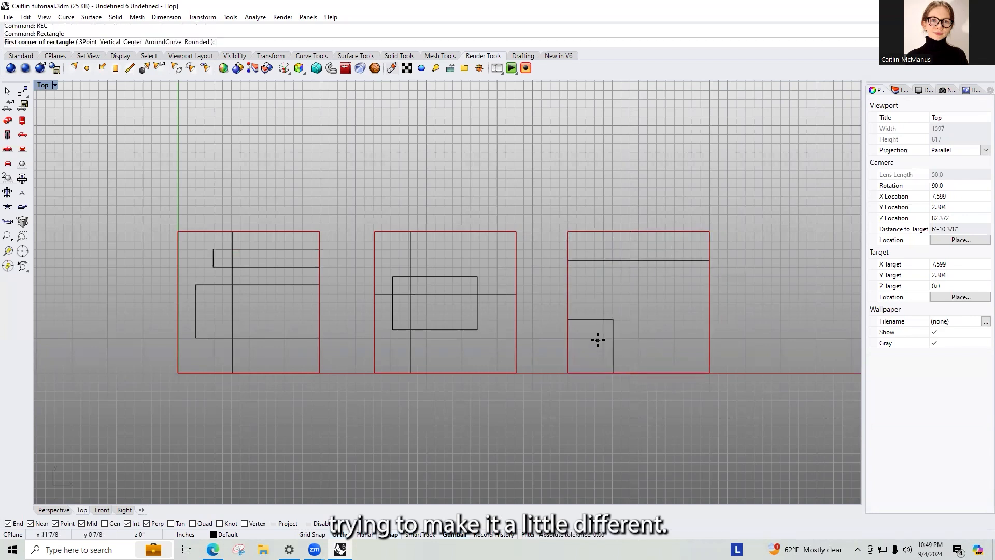
click(598, 338)
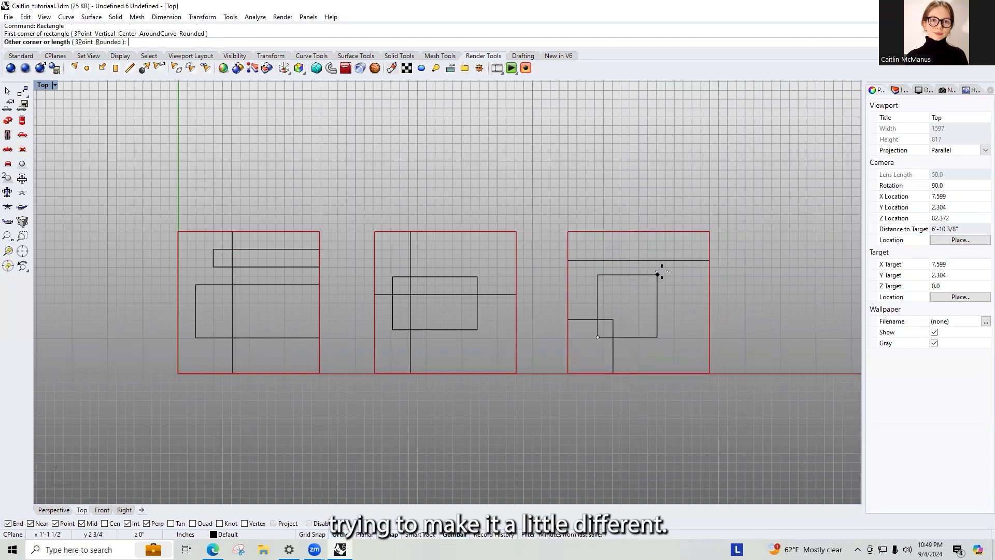
click(677, 232)
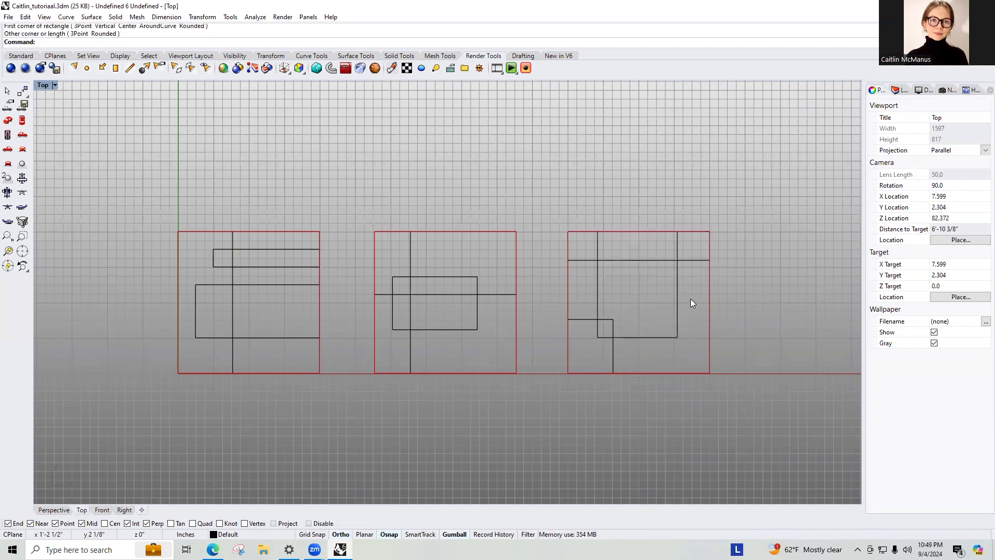
- Delete all three rectangles inside the third square, keeping only its boundary
click(678, 289)
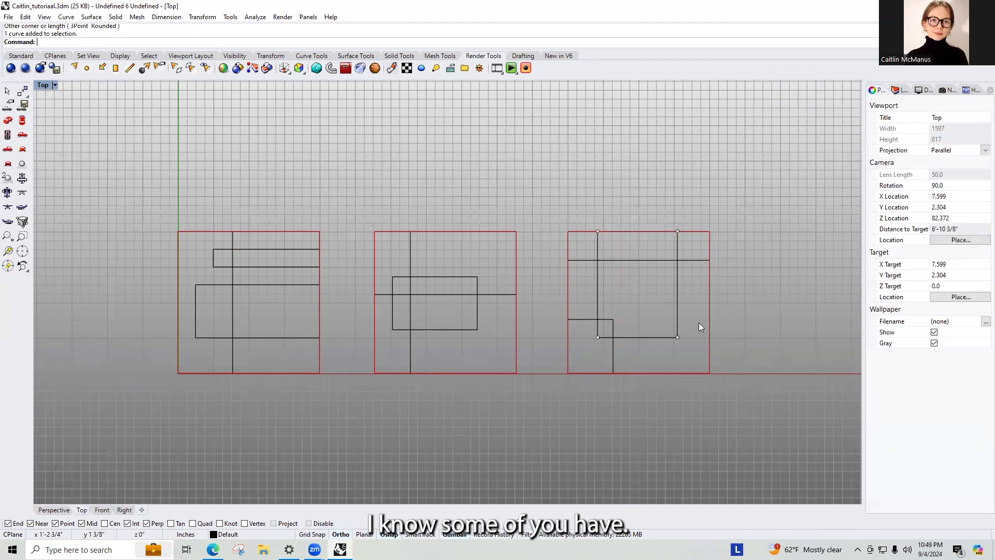
click(680, 259)
key(Delete)
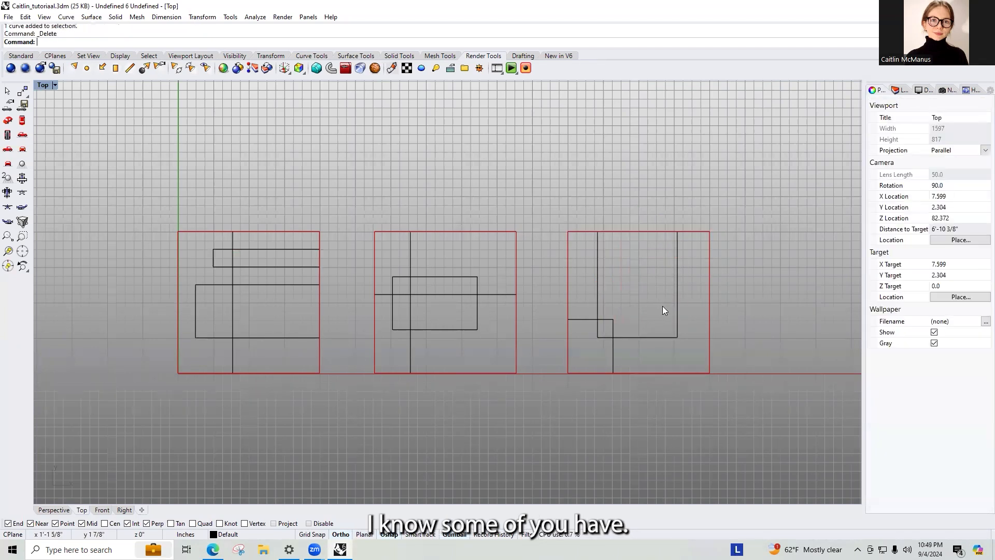
click(571, 318)
key(Delete)
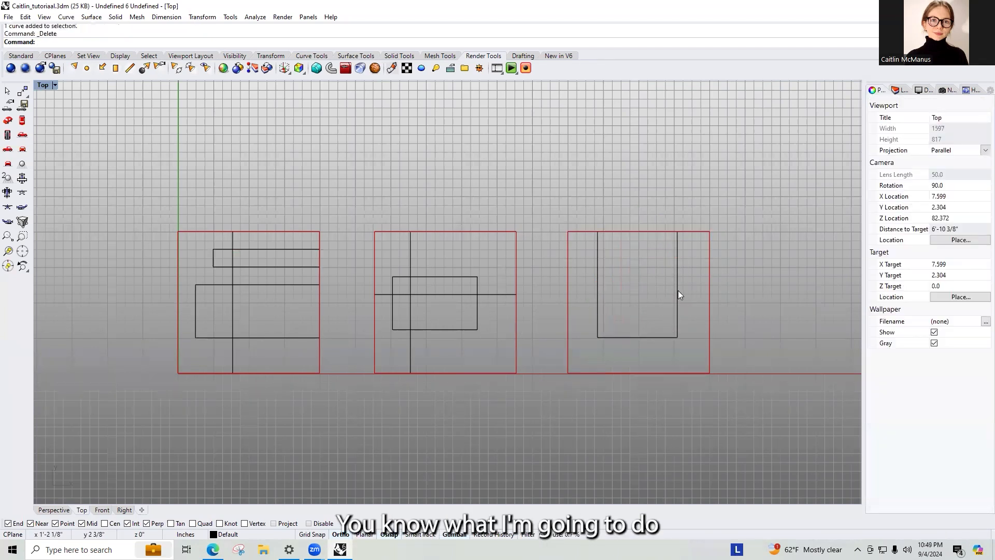
click(677, 293)
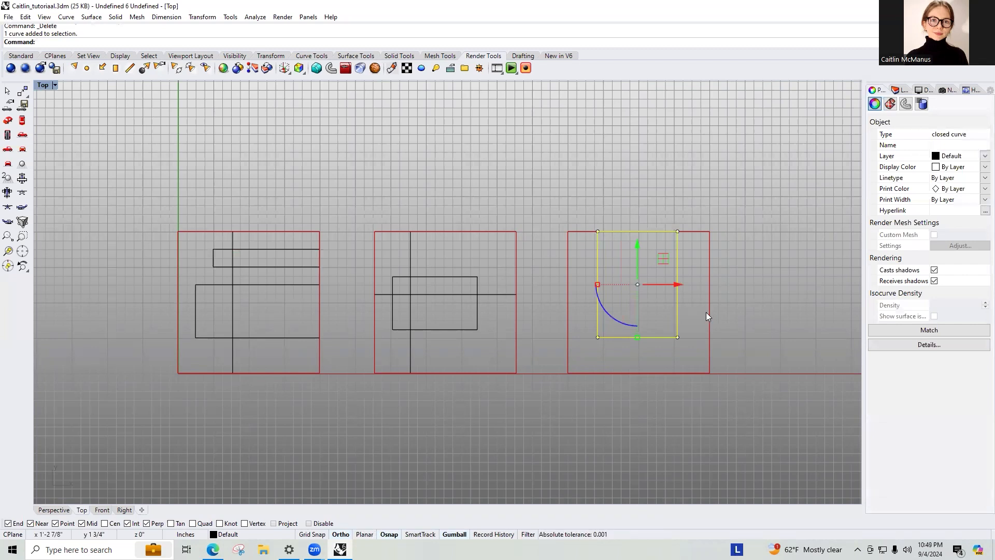
key(Delete)
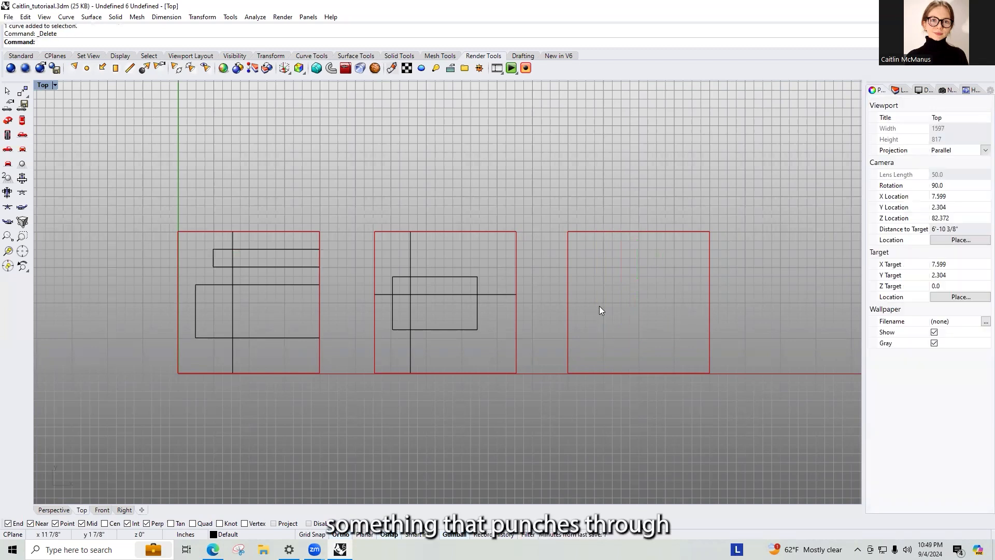
- Draw a rectangle about 2.7 by 3 inches in the third square, from about 0.5 inch inside its left edge up to the top edge
text(Rectangle)
key(Return)
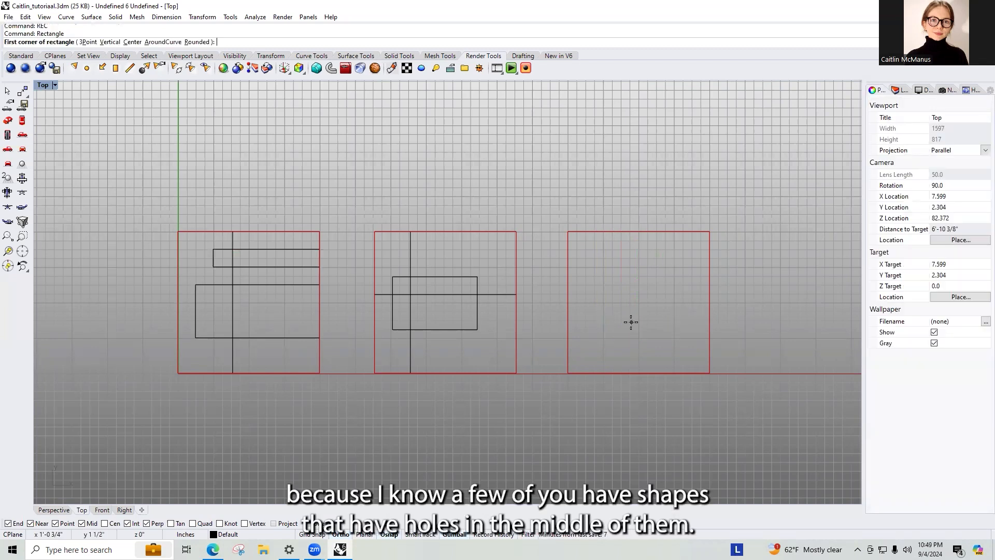
click(586, 336)
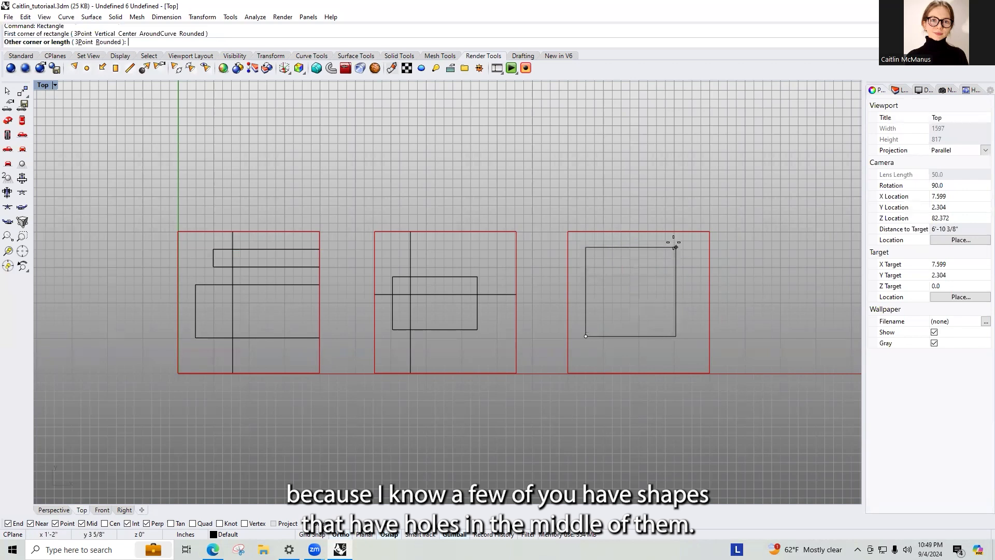
click(681, 232)
- Offset the third square's new rectangle 0.5 inch inward to form a hole outline
click(683, 265)
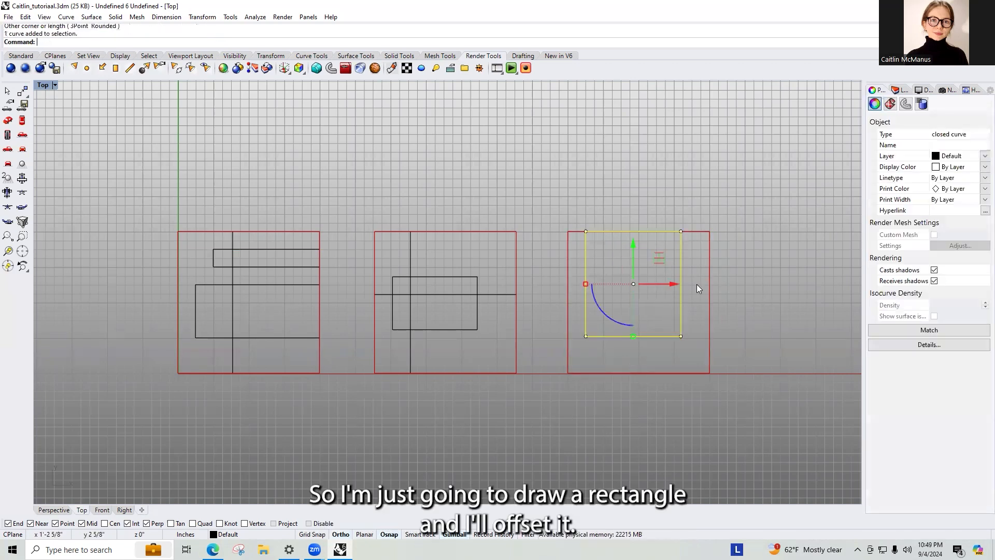
key(Return)
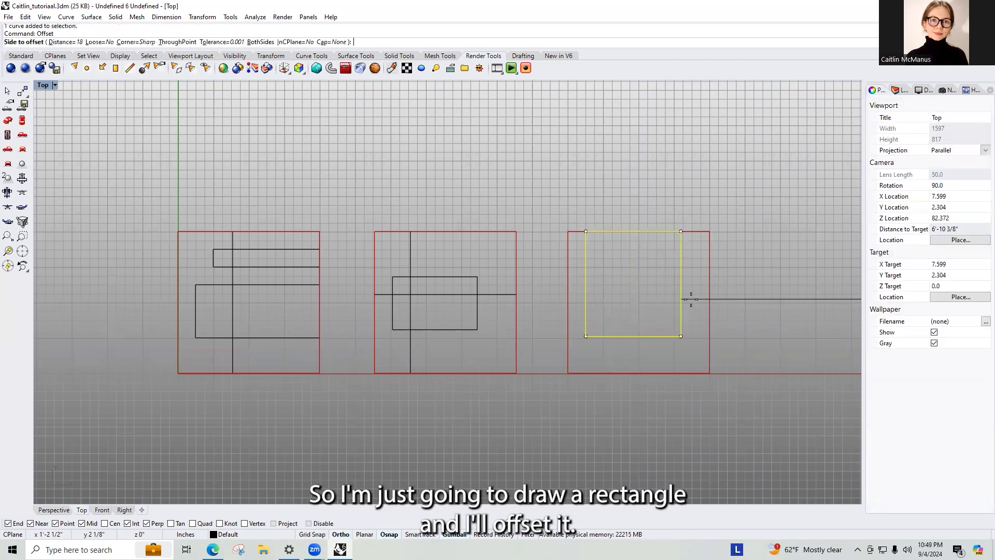
text(.5)
key(Return)
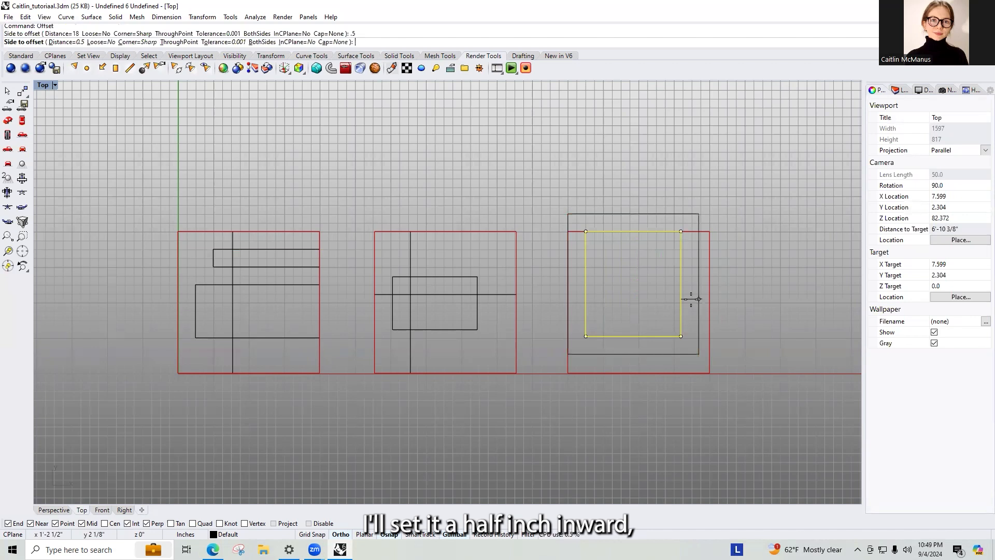
click(633, 269)
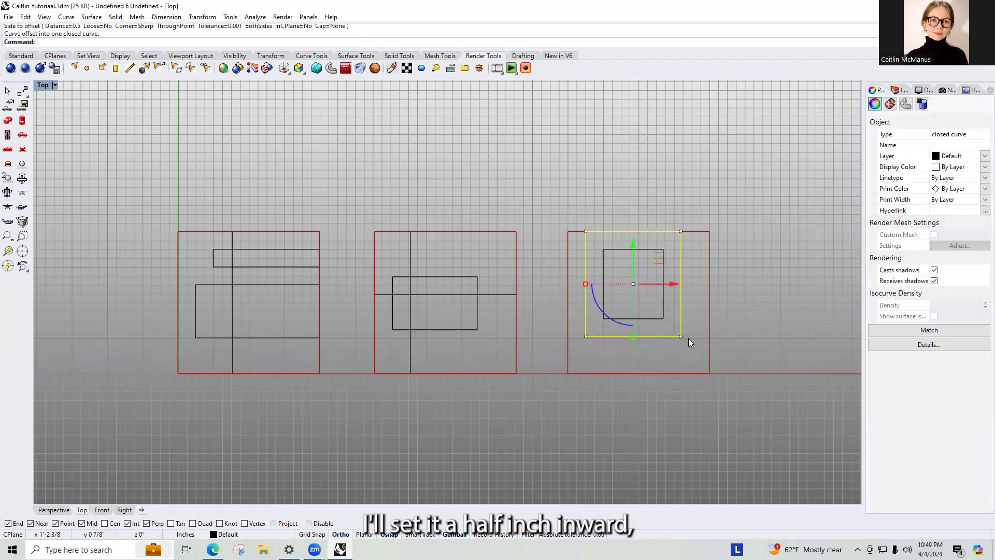
key(Escape)
- Draw a narrow rectangle about 0.5 by 4 inches through the hole outline, from the third square's top edge to its bottom edge
click(640, 248)
click(647, 355)
text(REC)
key(Return)
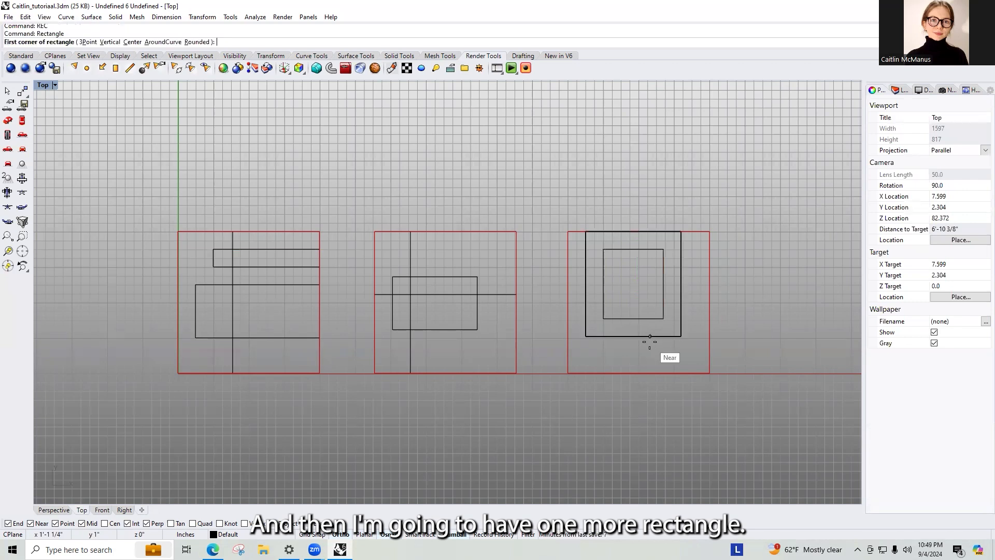
click(620, 231)
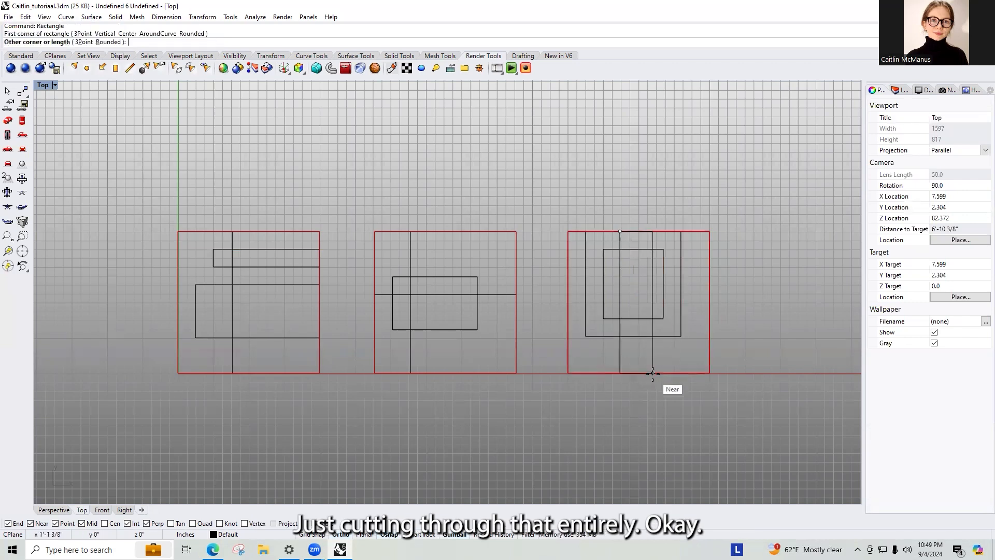
click(639, 373)
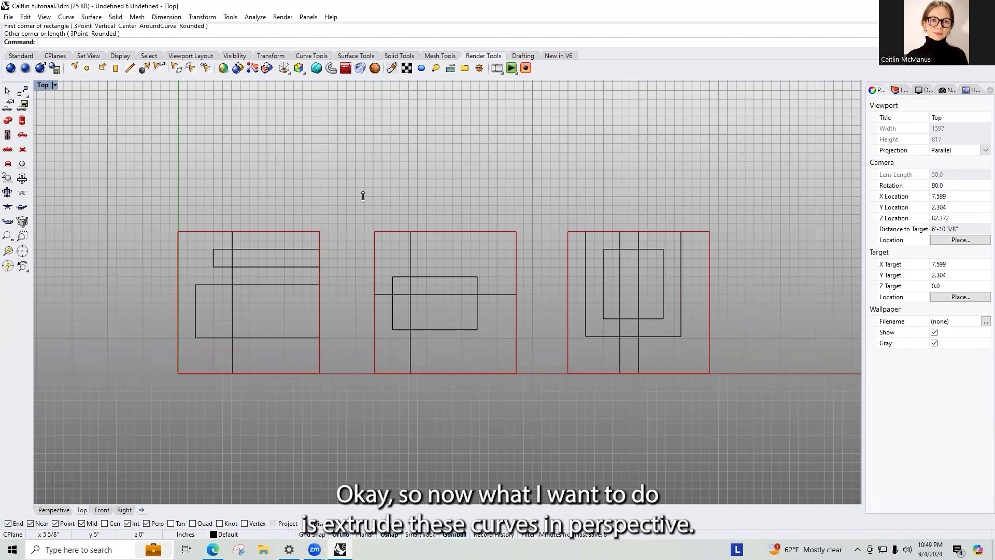
- Switch from the Top view to a maximized Perspective view and zoom to the extents of all the plan curves
double_click(43, 86)
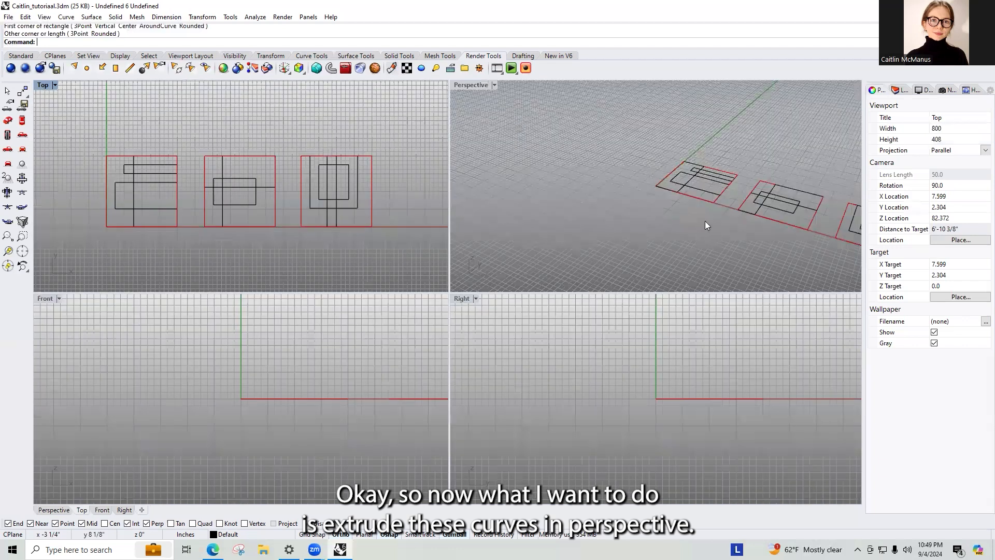
double_click(44, 86)
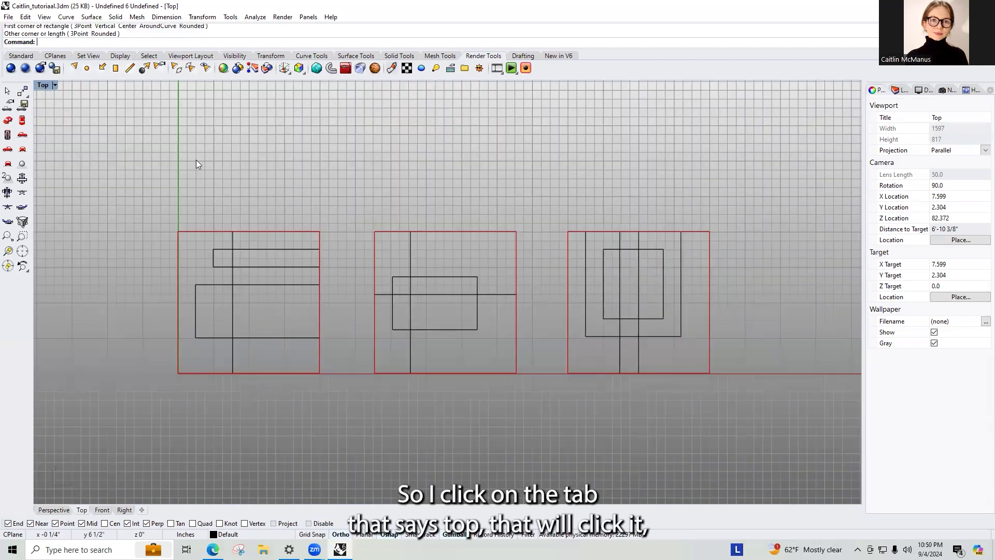
double_click(42, 86)
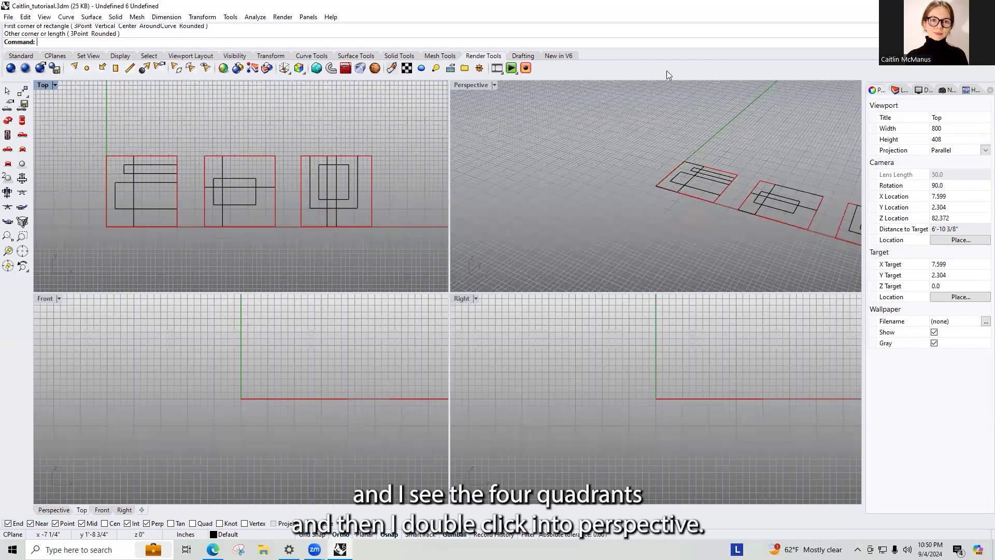
double_click(463, 86)
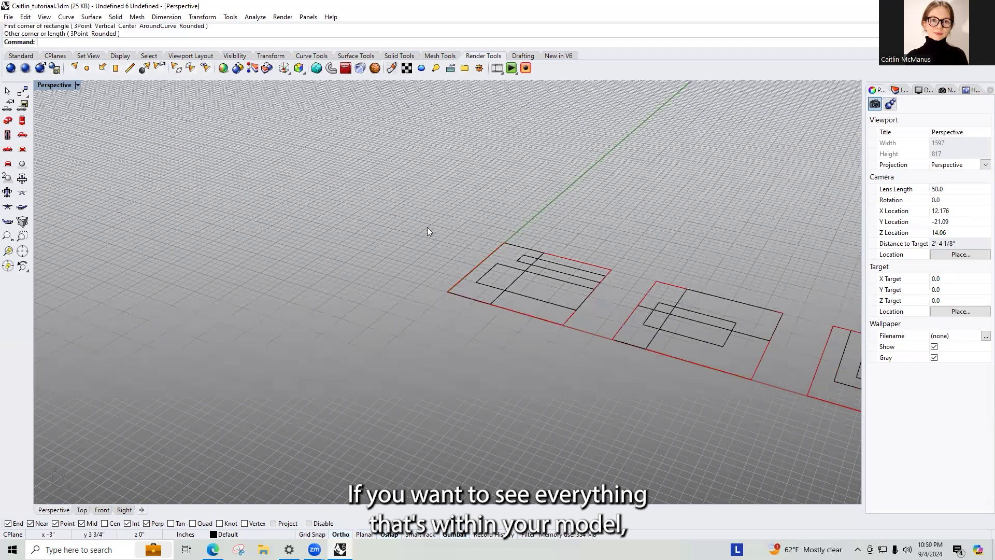
text(Zoom)
key(Return)
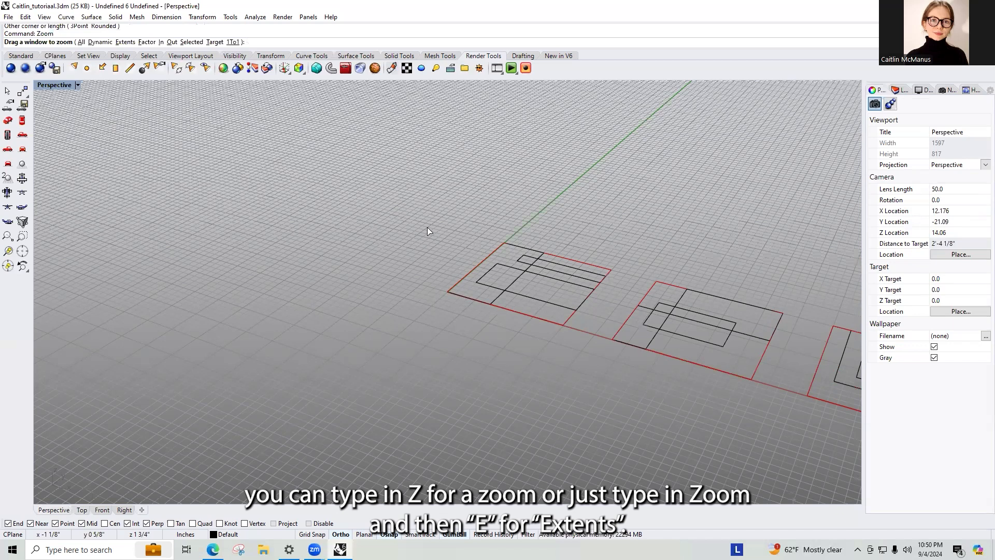
text(e)
key(Return)
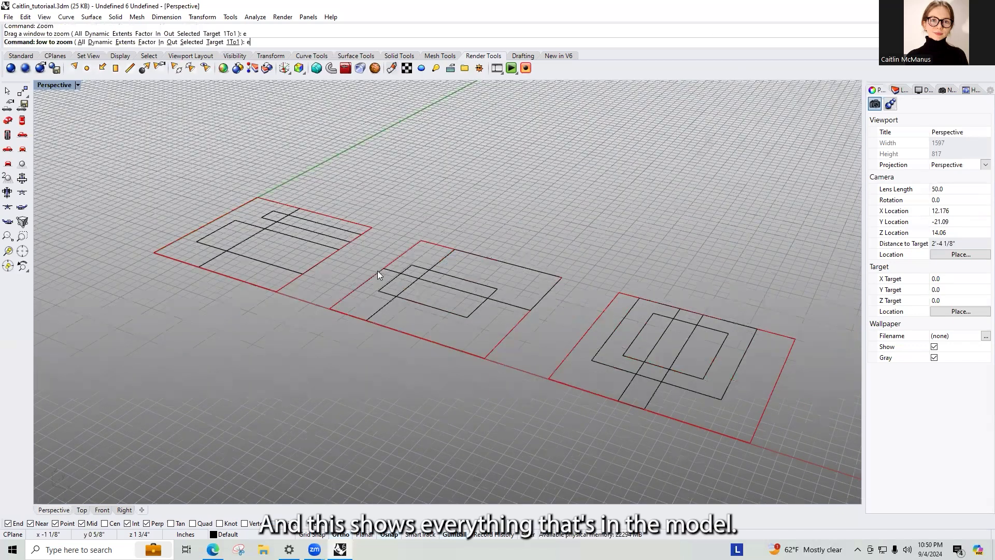
- Draw a rectangle far away from the three squares and move it by its near corner to the origin, 0,0
key(Return)
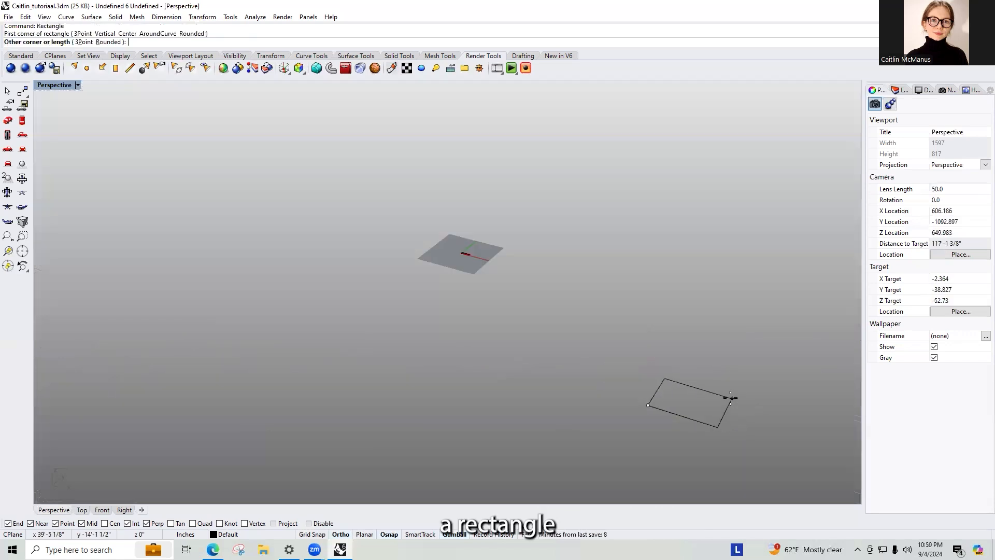
click(695, 399)
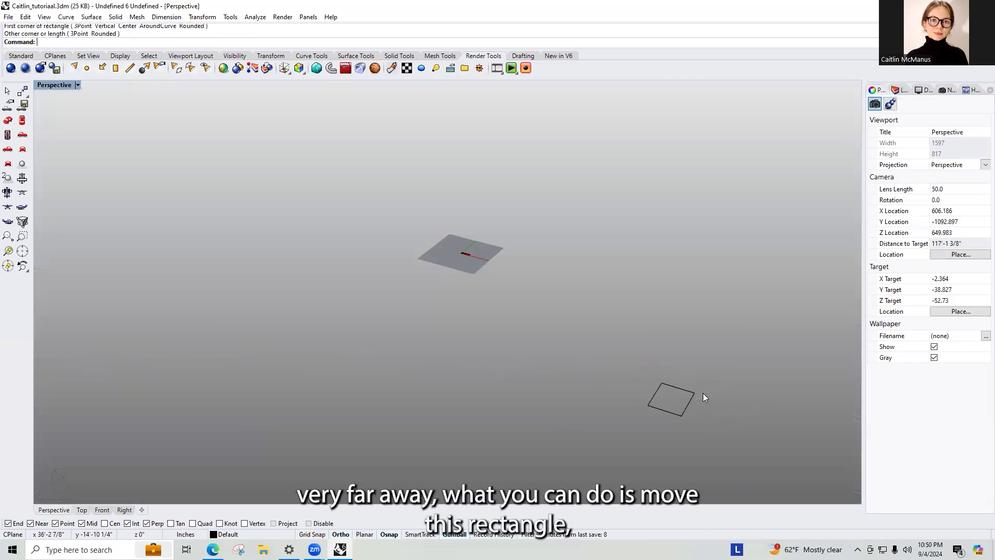
click(671, 385)
text(Mo)
key(Return)
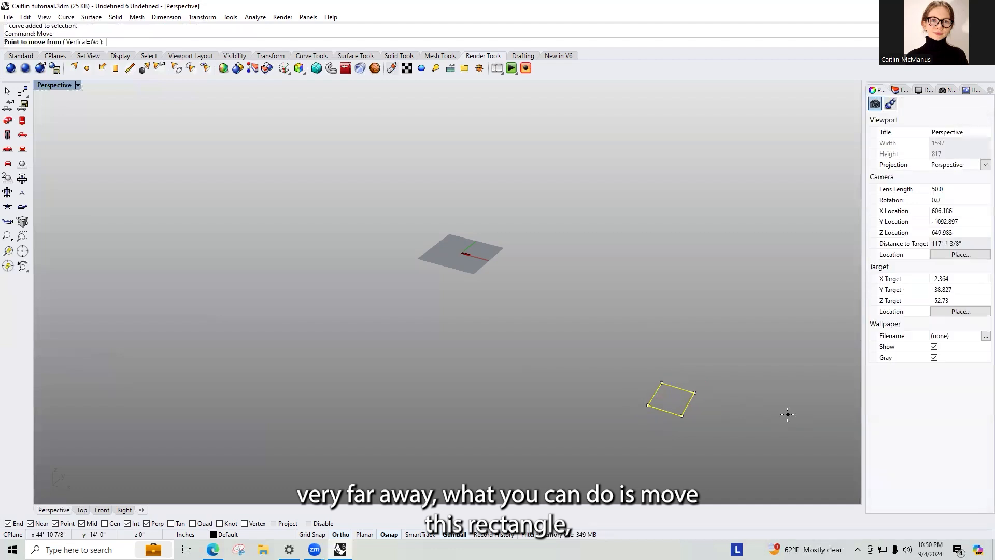
click(647, 404)
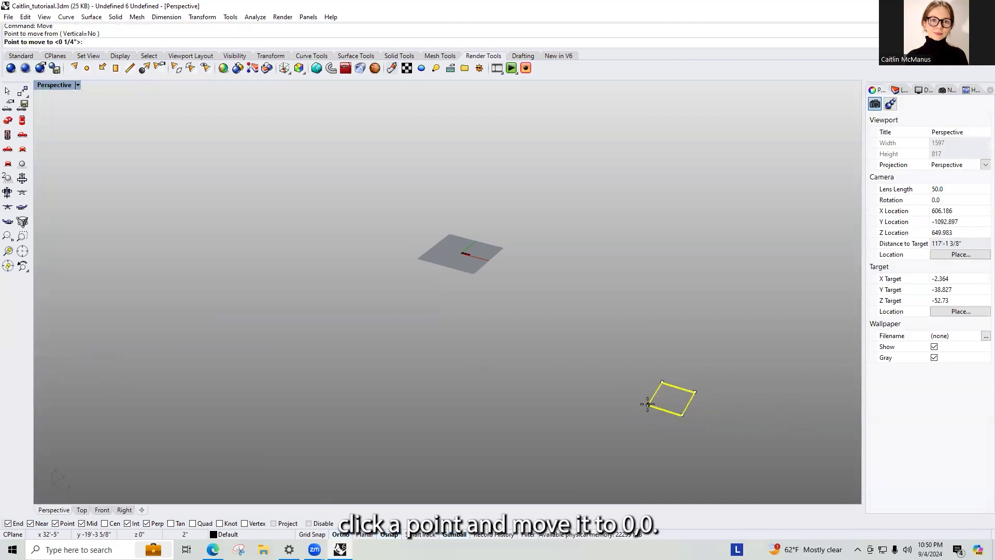
text(0,0)
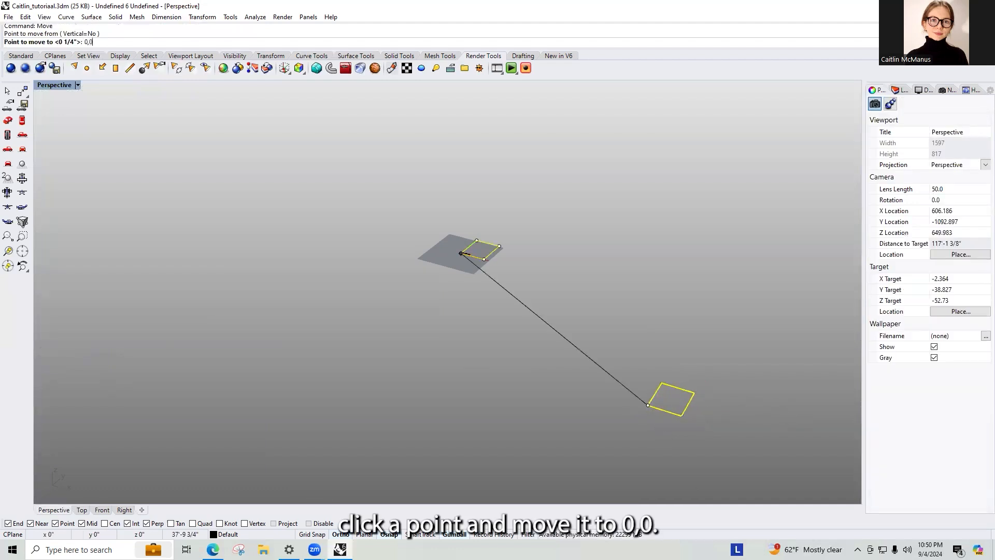
key(Return)
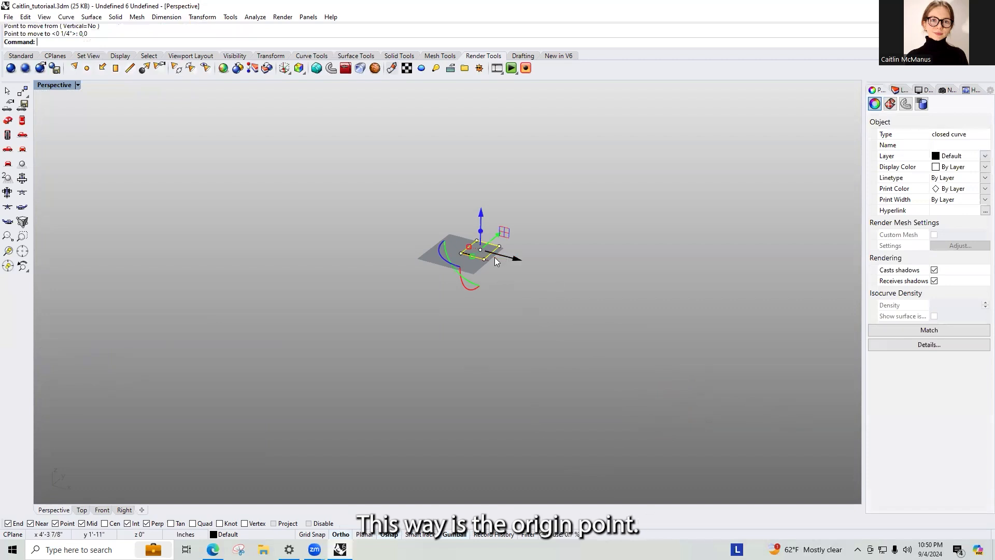
key(Escape)
- Delete the large demonstration rectangle at the origin and zoom back to the extents of the three squares
scroll(490, 272, up, 6)
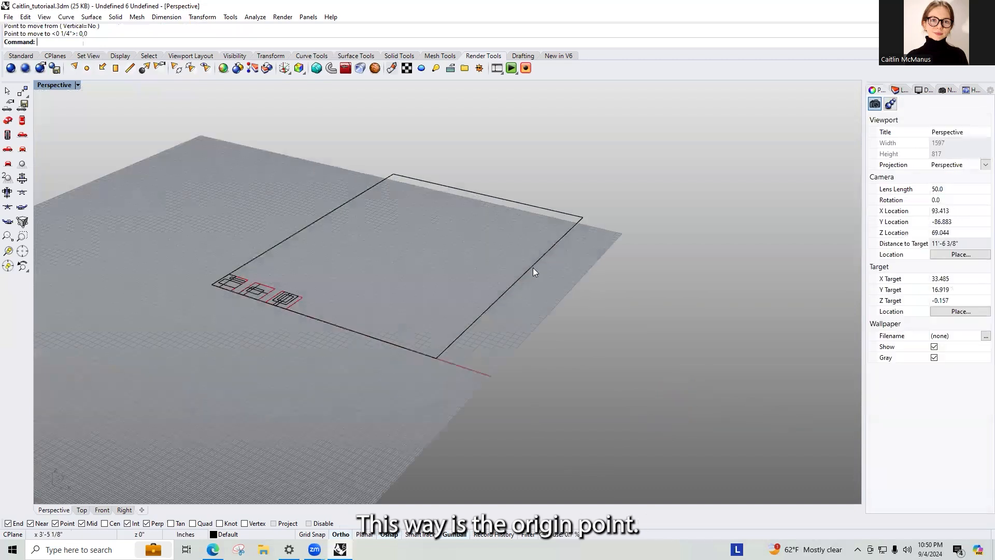
click(533, 267)
key(Delete)
text(z)
key(Return)
text(e)
key(Return)
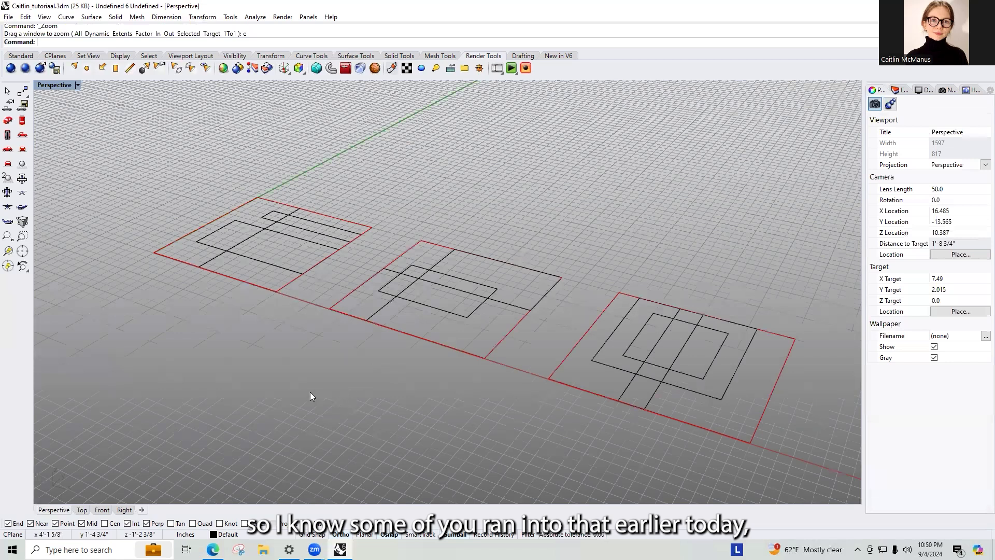
- Set the Perspective viewport to Shaded display mode
mouse_move(310, 371)
right_down()
mouse_move(326, 395)
mouse_move(319, 389)
right_up()
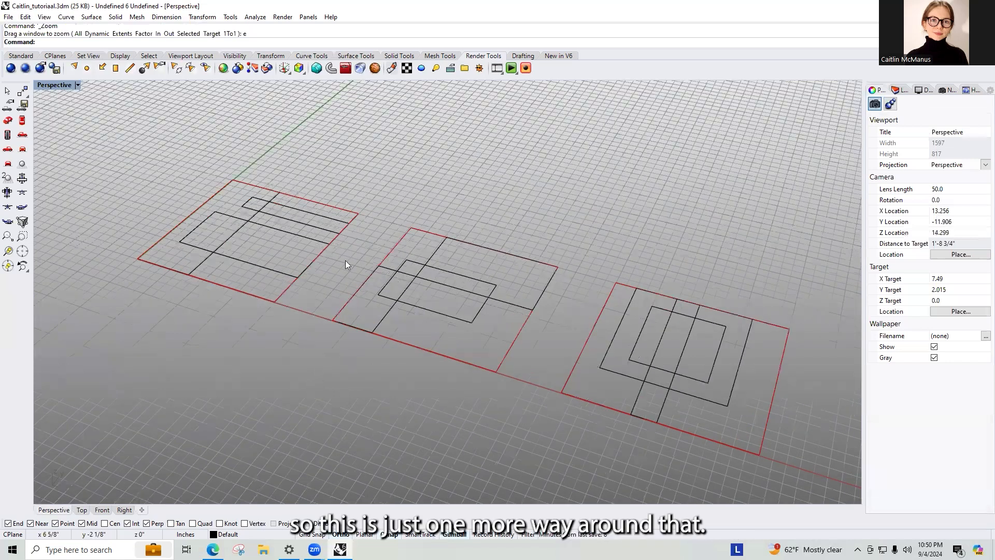
scroll(345, 260, down, 5)
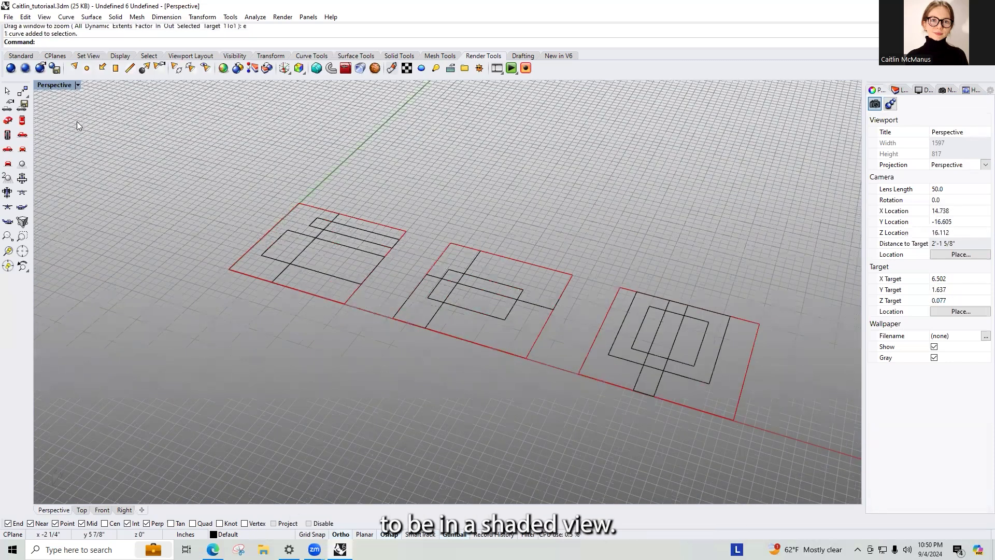
key(ctrl+alt+s)
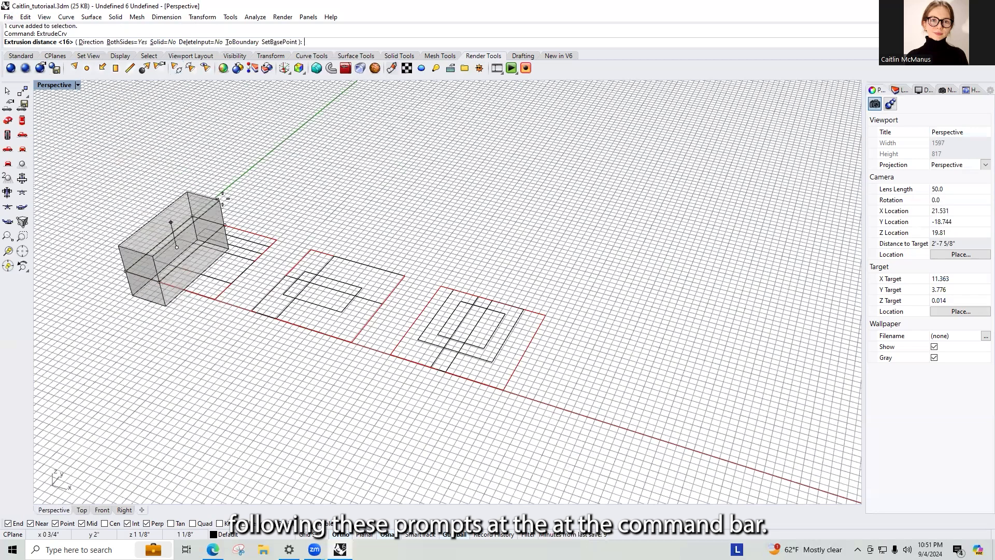
- Extrude the first square's full-depth left rectangle 2 inches up with ExtrudeCrv, setting BothSides to No and Solid to Yes
text(b)
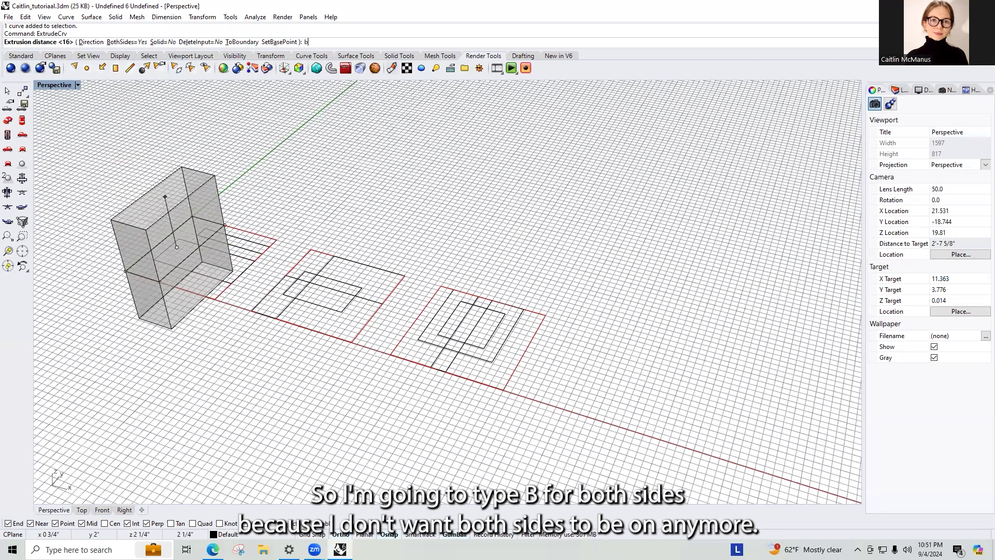
key(Return)
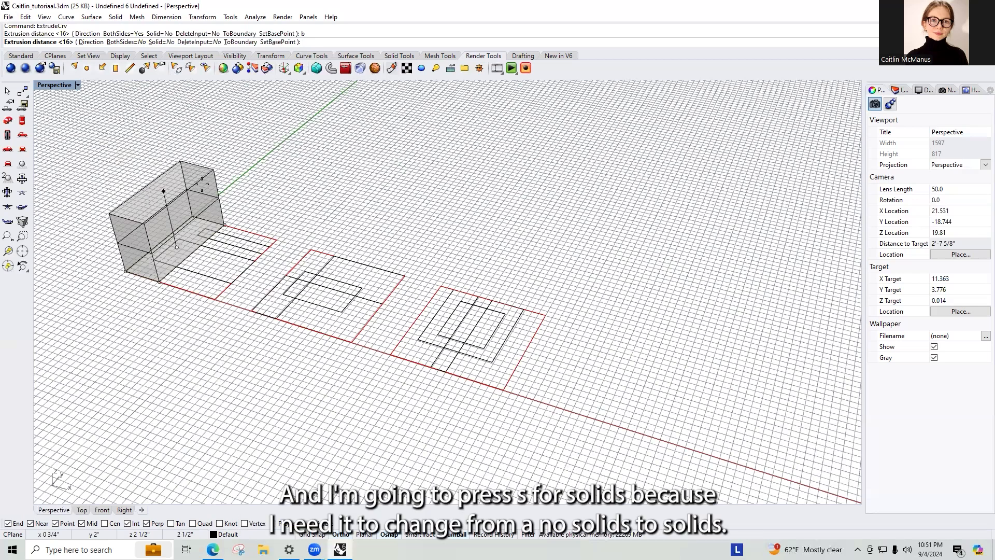
text(s)
key(Return)
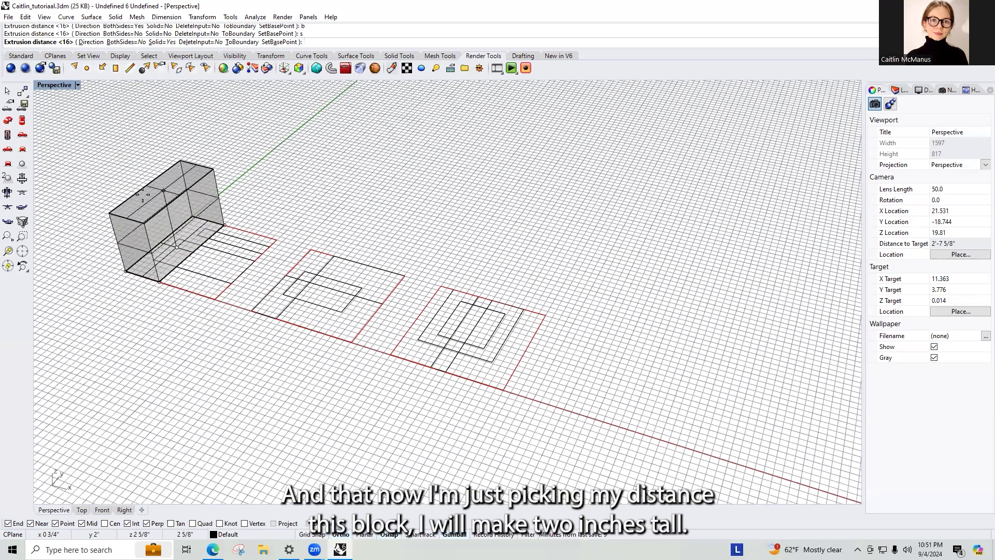
text(2)
key(Return)
key(Escape)
- Extrude the thin rectangle near the first square's back edge into a solid 3 inches tall
click(229, 241)
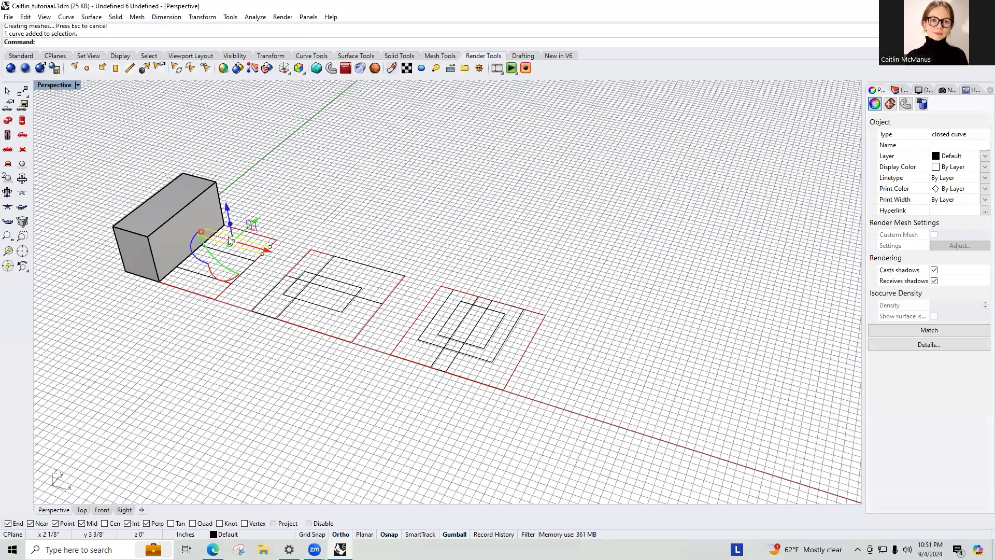
key(Return)
text(3)
key(Return)
key(Escape)
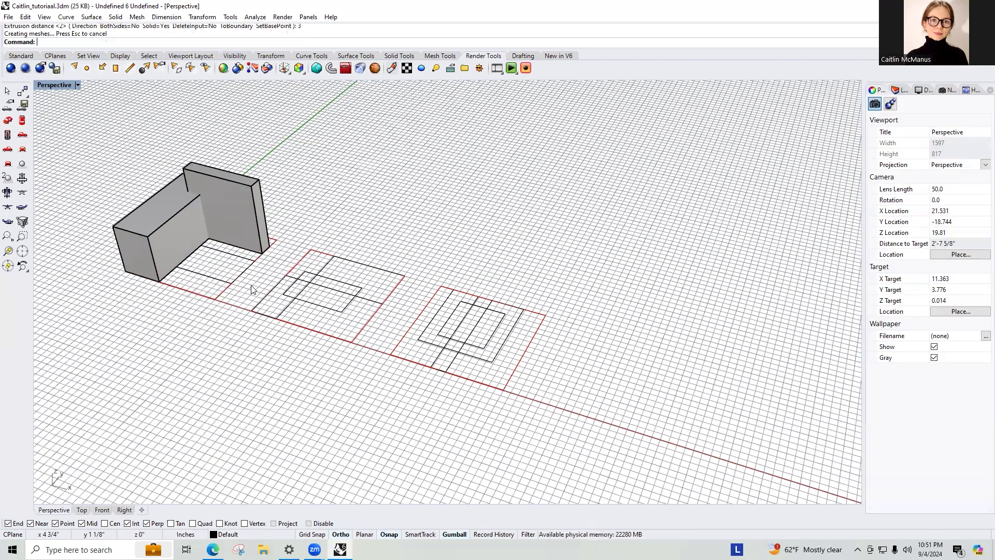
- Extrude the wider rectangle near the front of the first square into a solid 0.5 inch tall
click(239, 259)
key(Return)
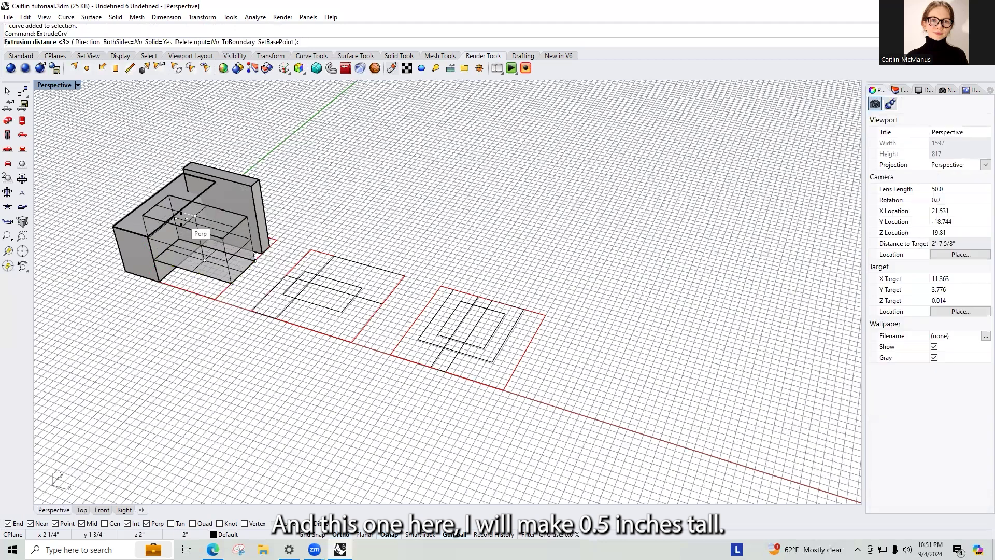
text(.5)
key(Return)
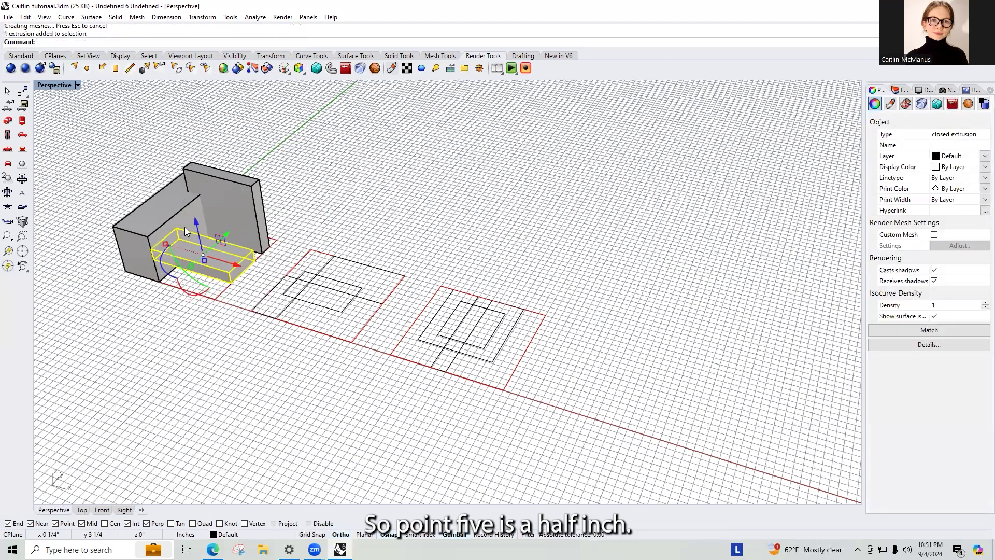
- Raise the 0.5-inch-thick slab vertically to about 1 inch above the ground plane
click(197, 224)
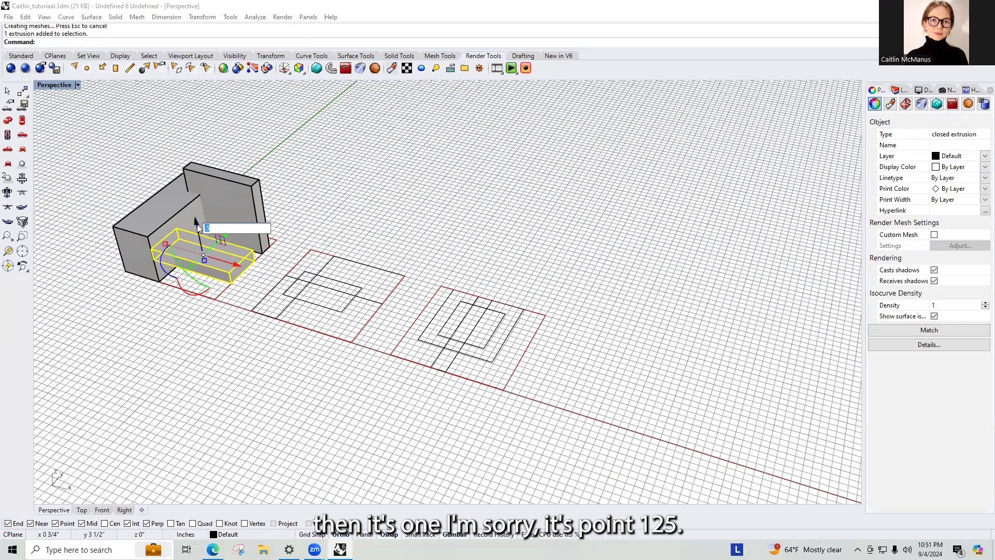
scroll(160, 226, up, 3)
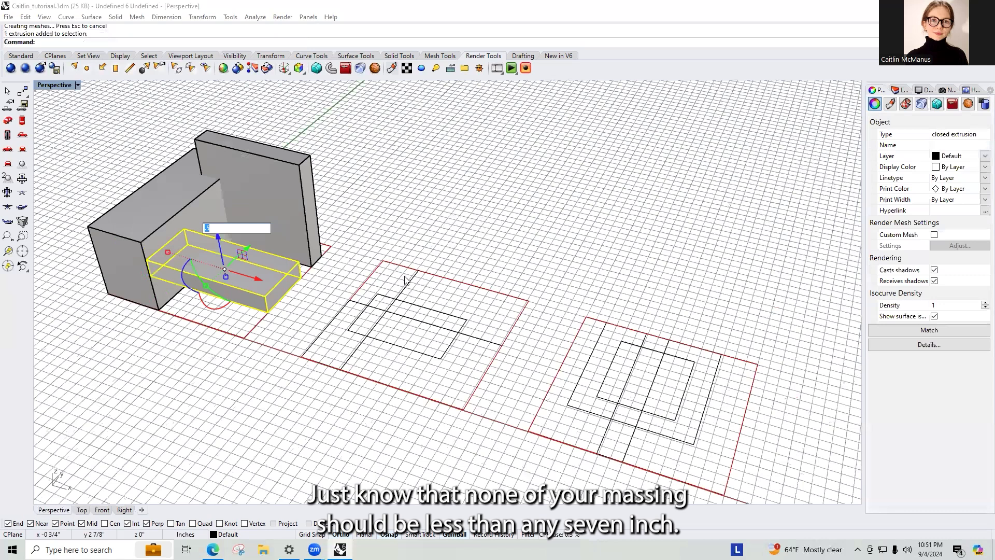
scroll(511, 347, up, 2)
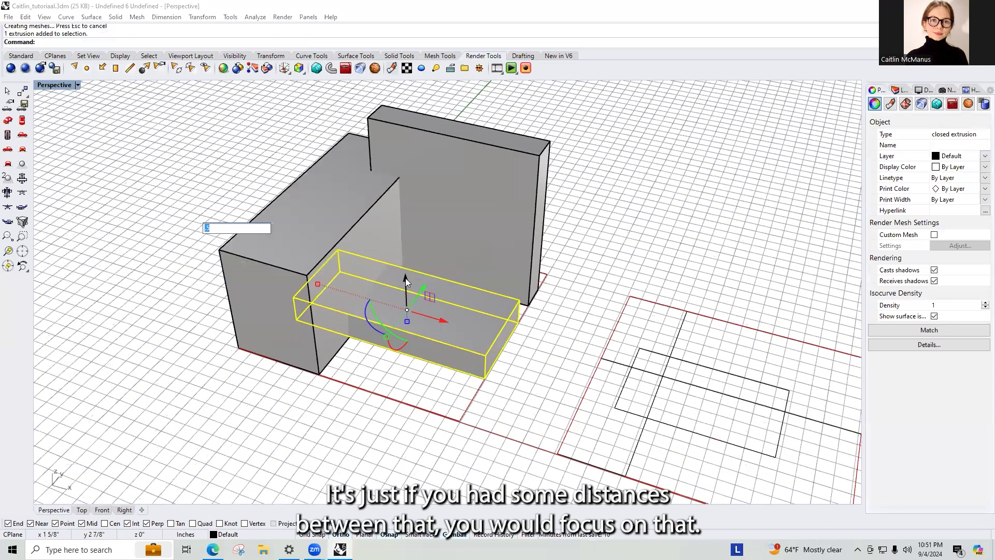
key(Return)
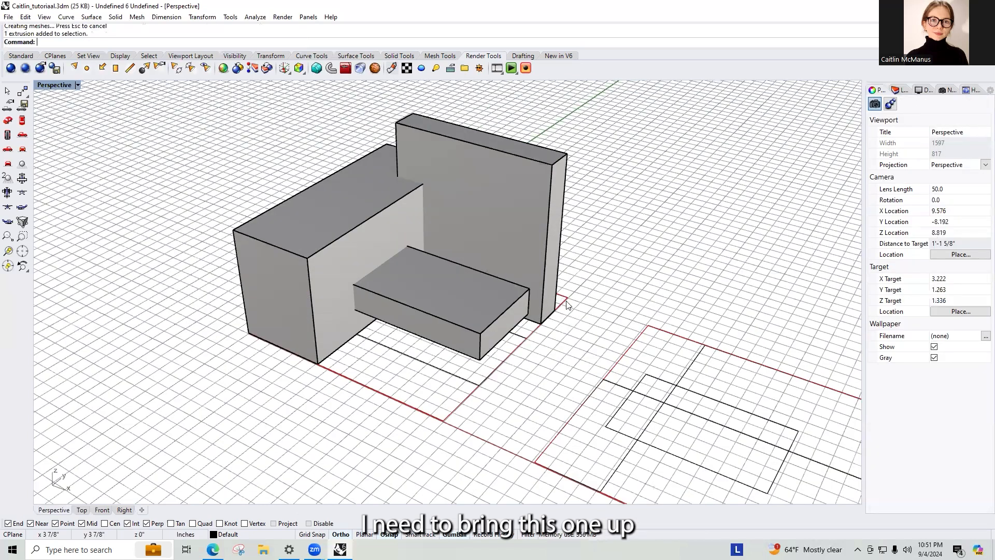
click(447, 285)
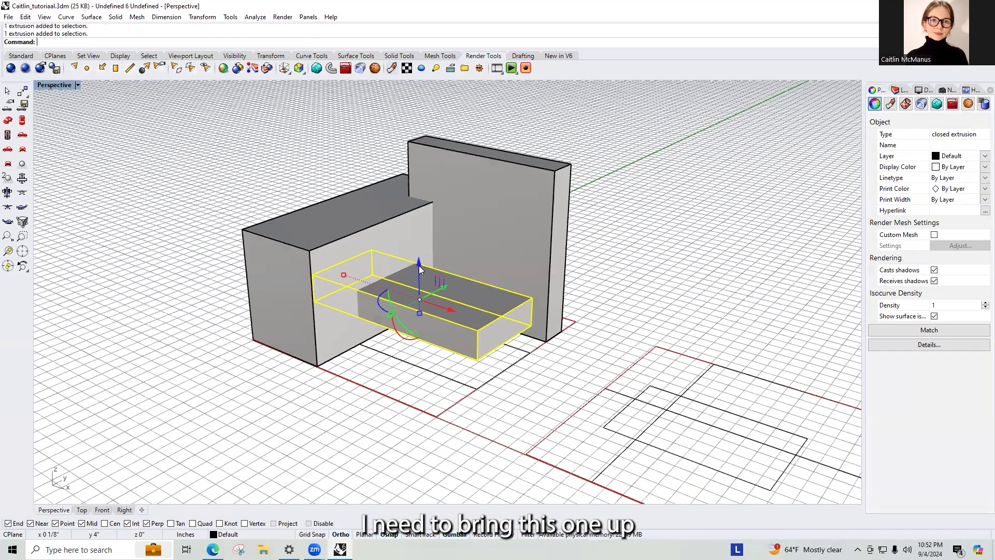
click(681, 275)
- Create a solid BoundingBox around the first square's three extrusions, using world coordinates
right_drag(681, 275, 532, 264)
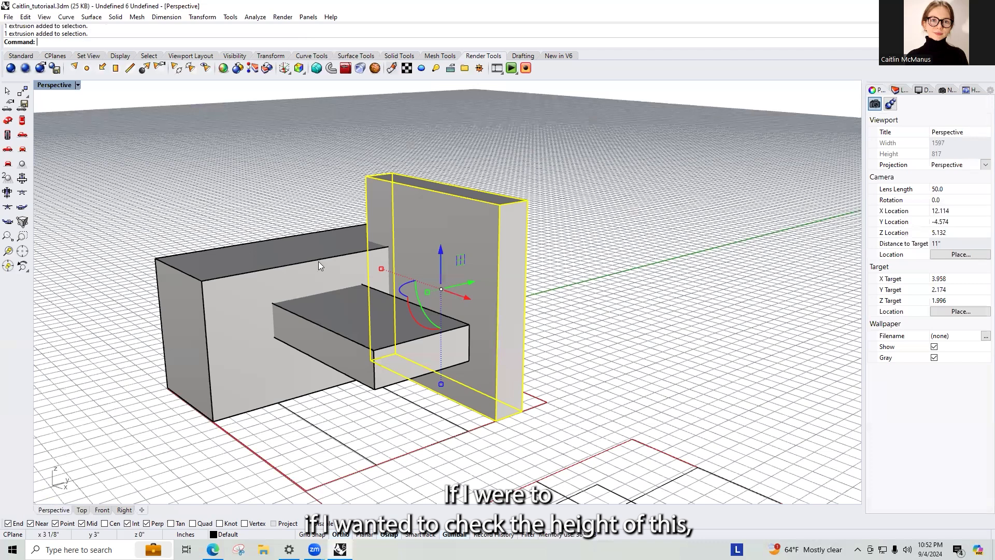
key(ctrl+a)
text(Bo)
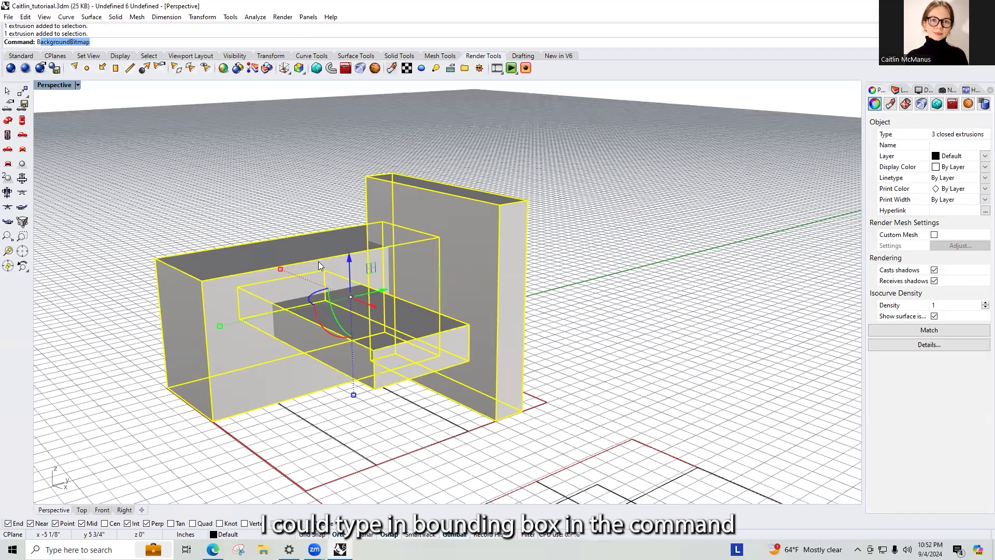
text(undingBox)
key(Return)
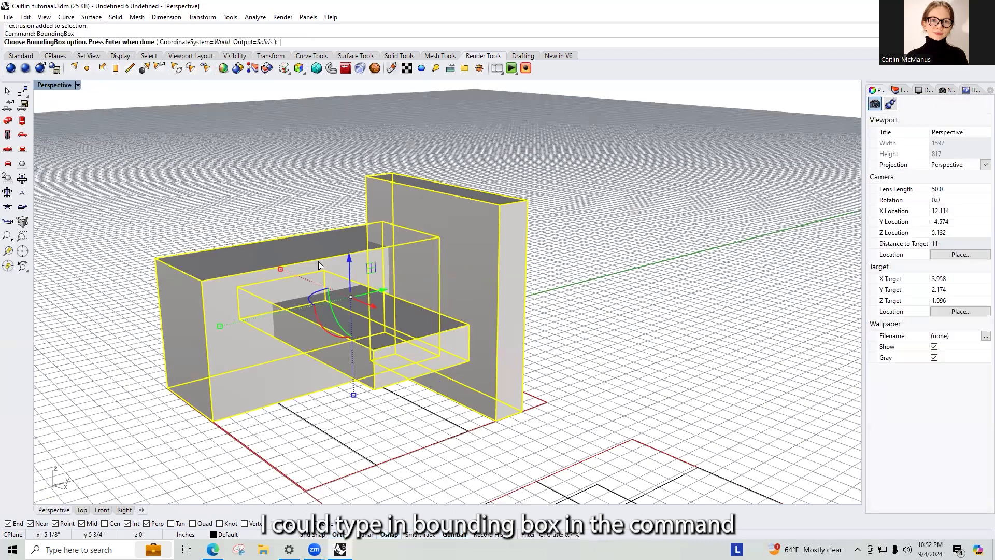
key(Return)
click(705, 294)
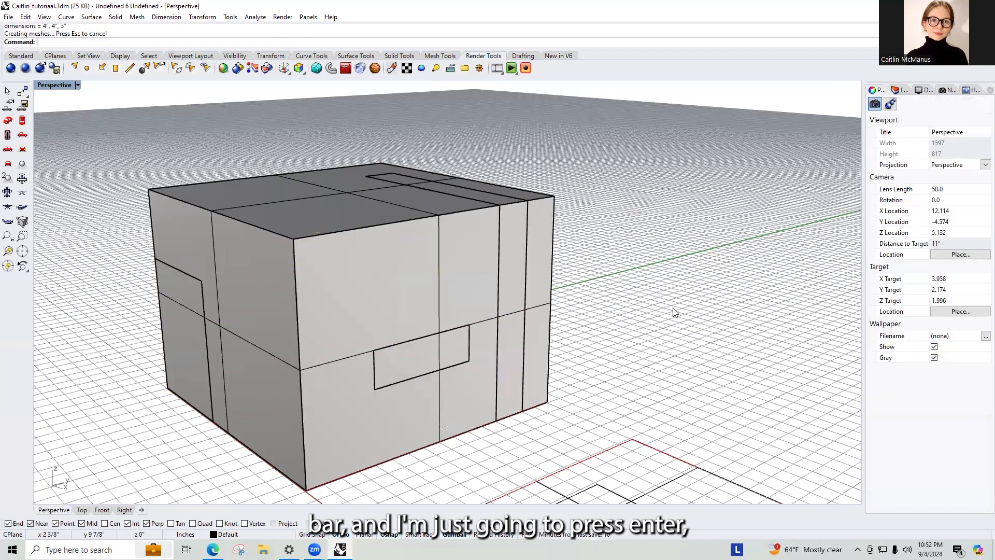
- Measure the bounding box's vertical height at one corner with Distance, and delete the box
text(Dis)
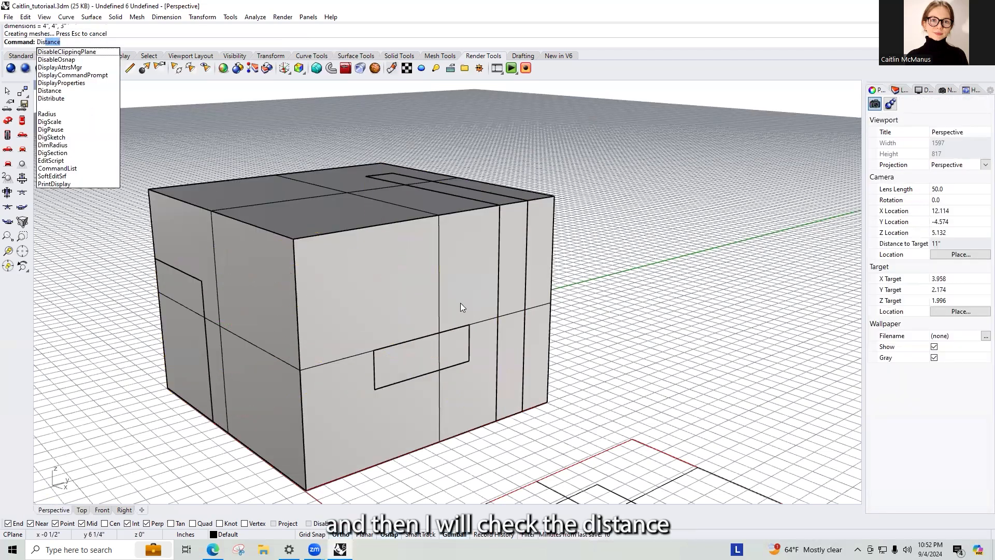
key(Return)
click(547, 401)
click(554, 197)
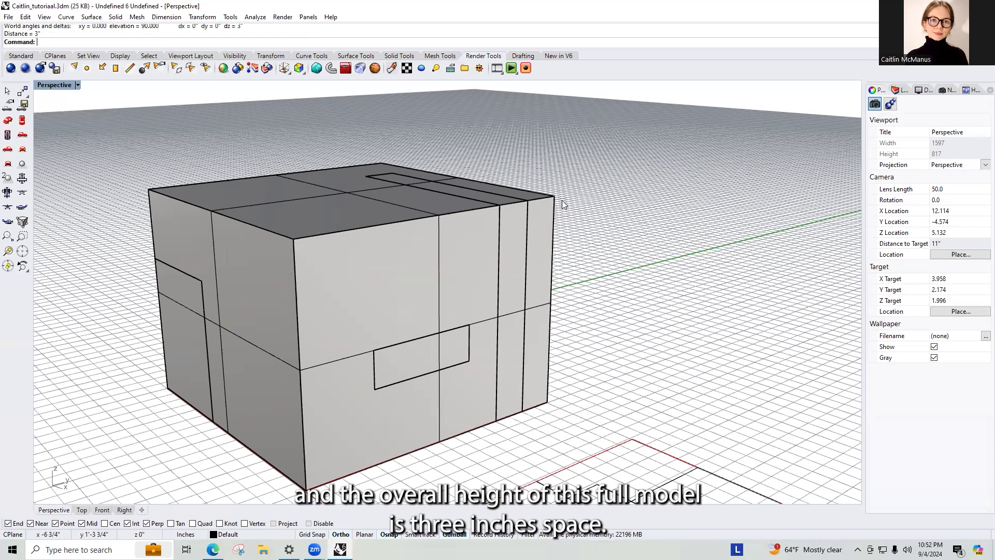
click(544, 238)
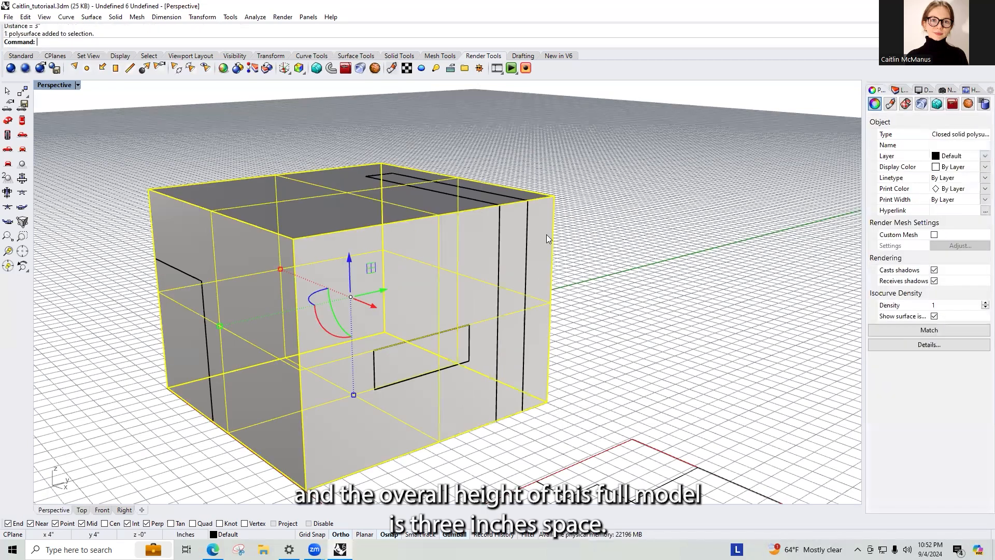
key(Delete)
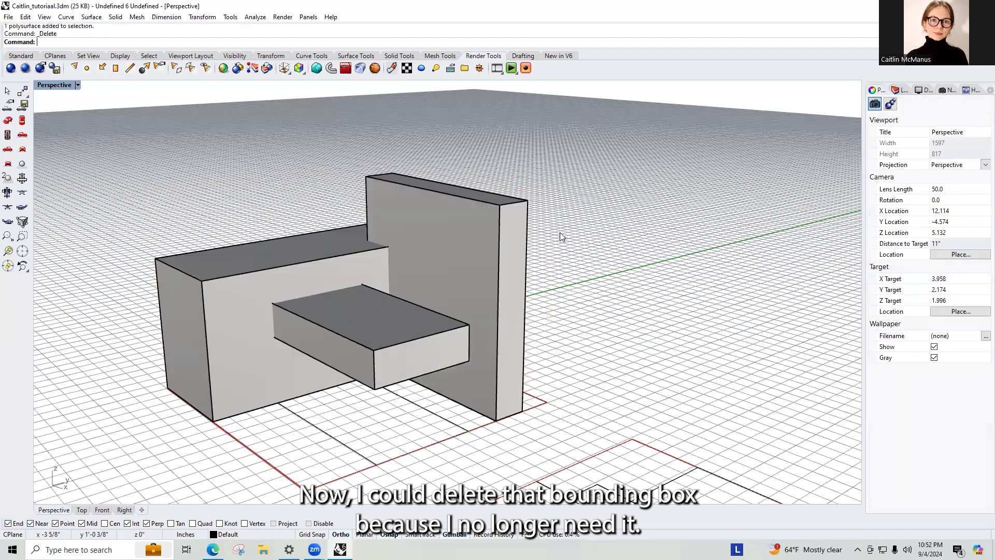
- Extrude the second square's large rear-right rectangle into a solid 4 inches tall with ExtrudeCrv
scroll(559, 233, down, 2)
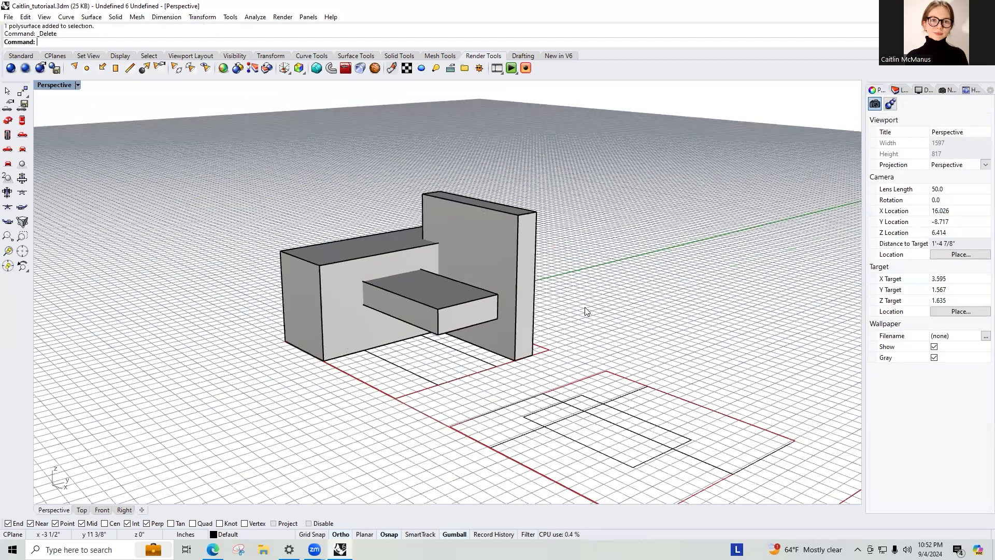
scroll(466, 313, down, 2)
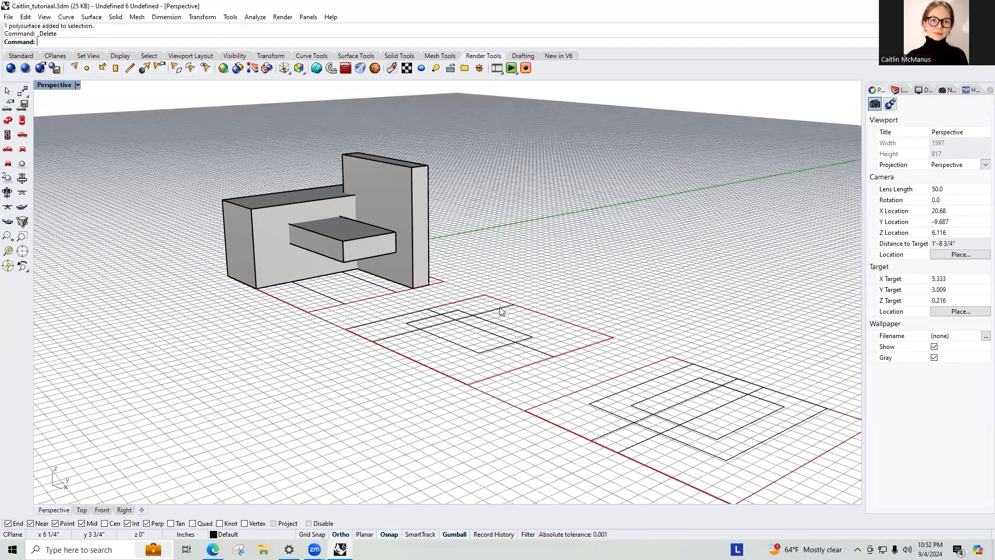
click(595, 321)
text(EXtrudecrv)
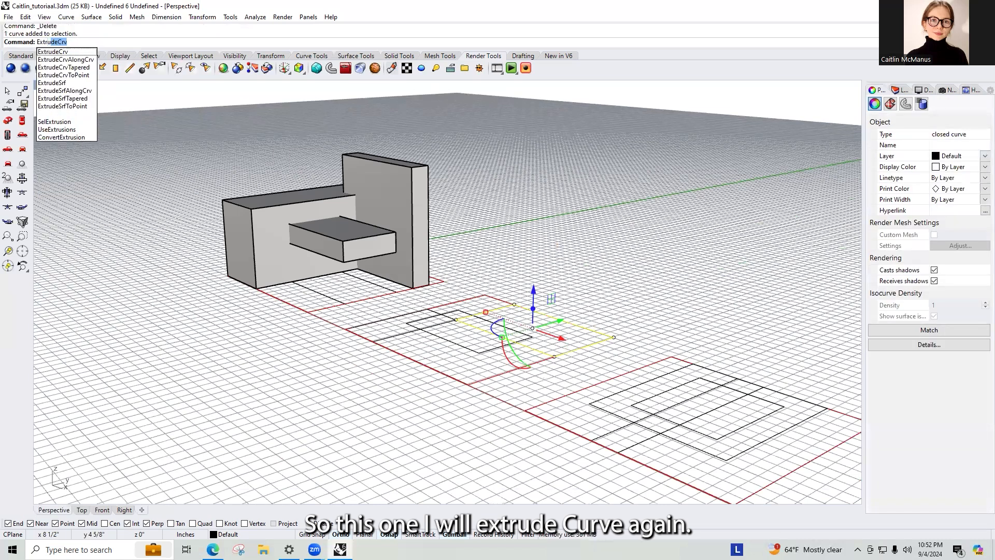
key(Return)
text(4)
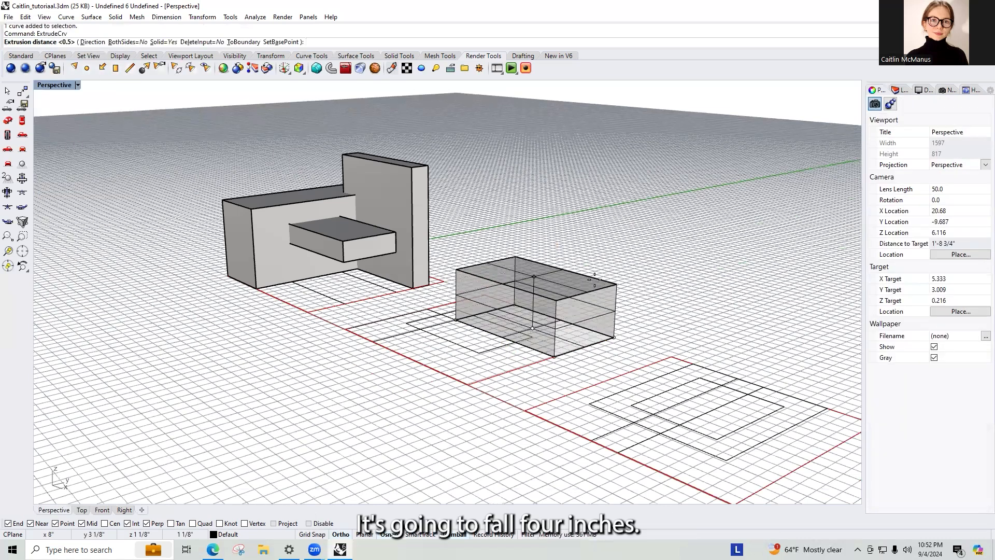
key(Return)
click(621, 356)
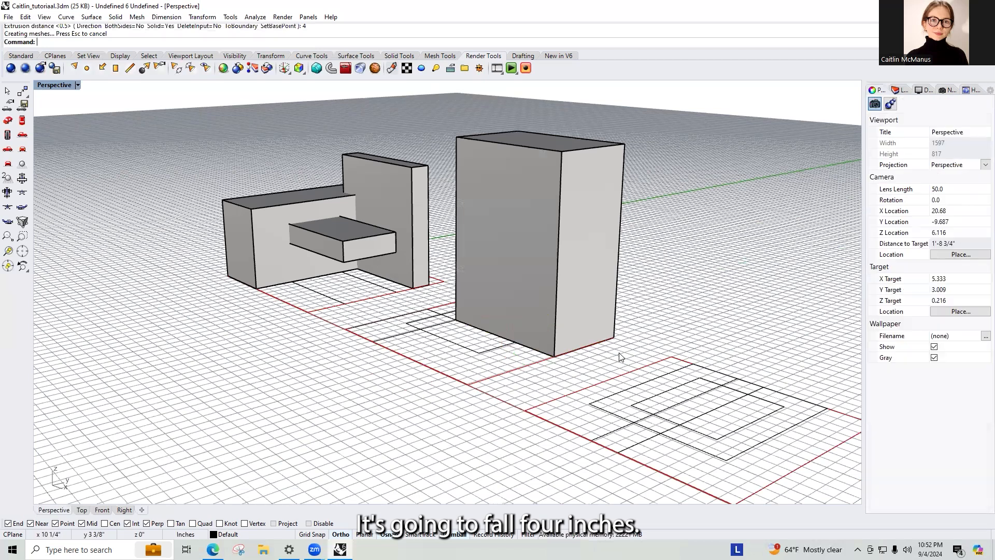
- Extrude the narrow rectangle on the left side of the second square into a solid 3 inches tall
click(392, 335)
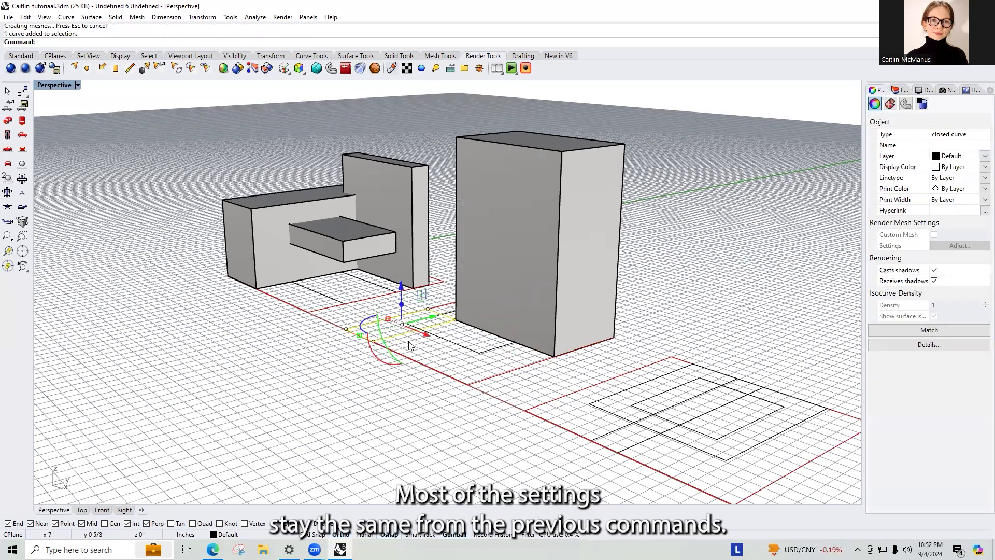
key(Return)
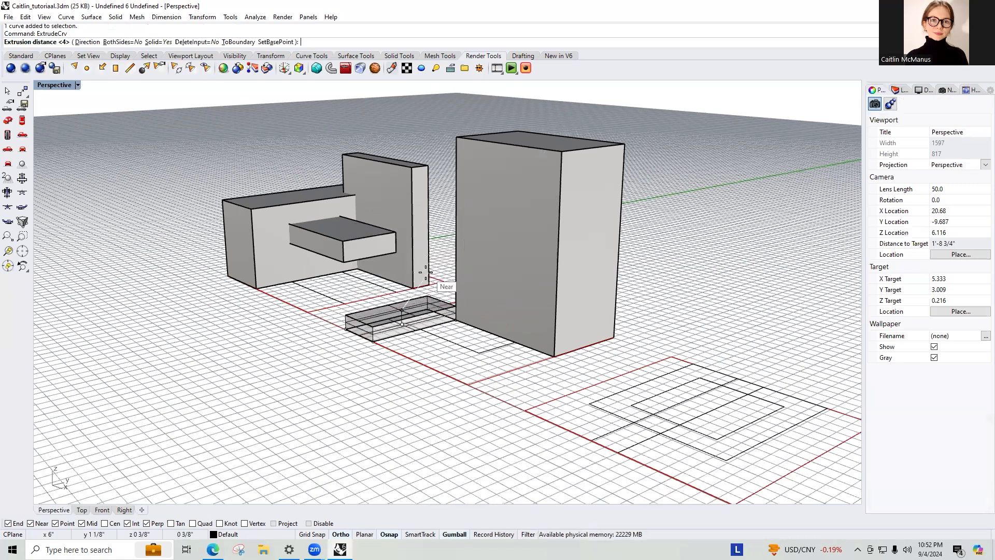
text(3)
key(Return)
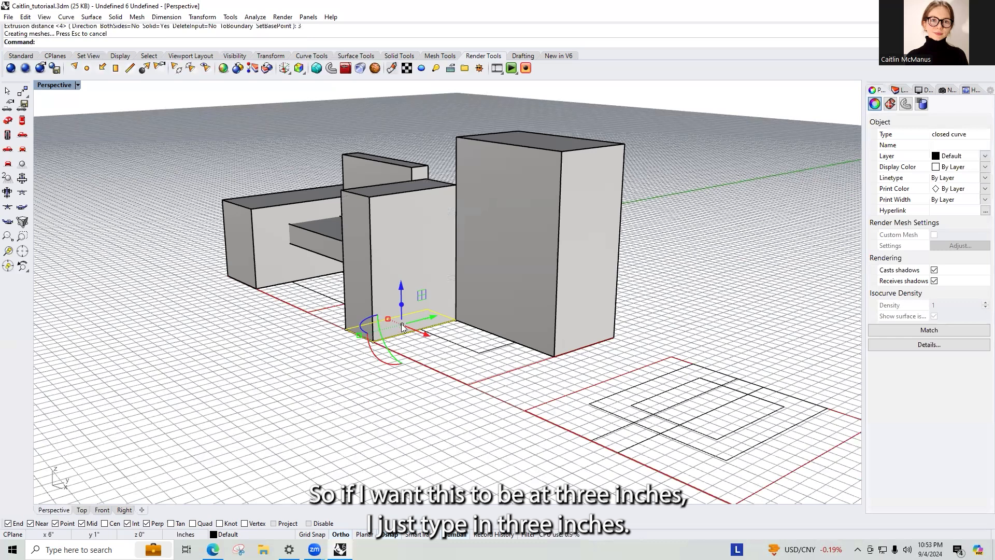
- Extrude the second square's central rectangle, which overlaps both neighbouring blocks, into a solid 0.56 inch tall with ExtrudeCrv
scroll(403, 340, down, 3)
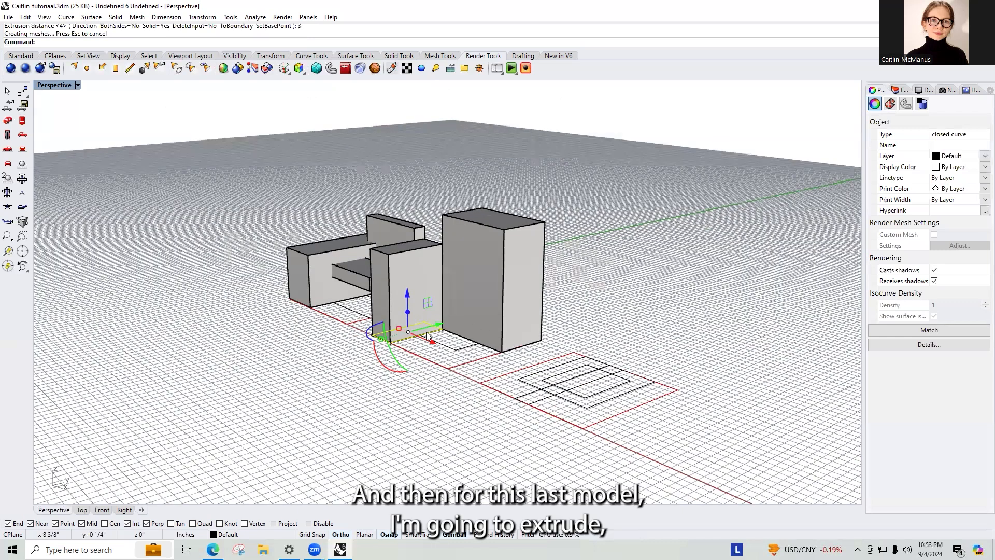
scroll(426, 336, up, 5)
text(EXude)
key(Return)
text(Extr)
text(c)
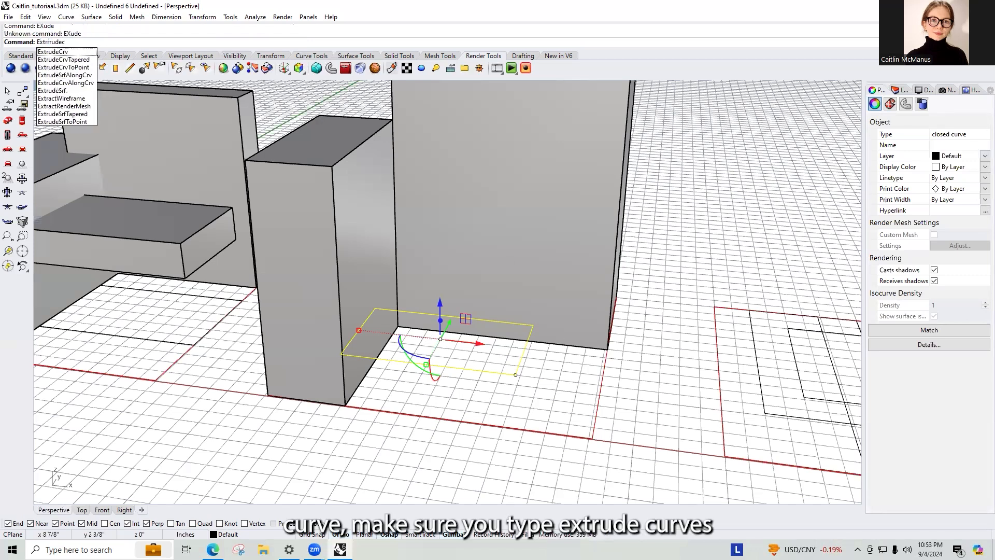
key(Return)
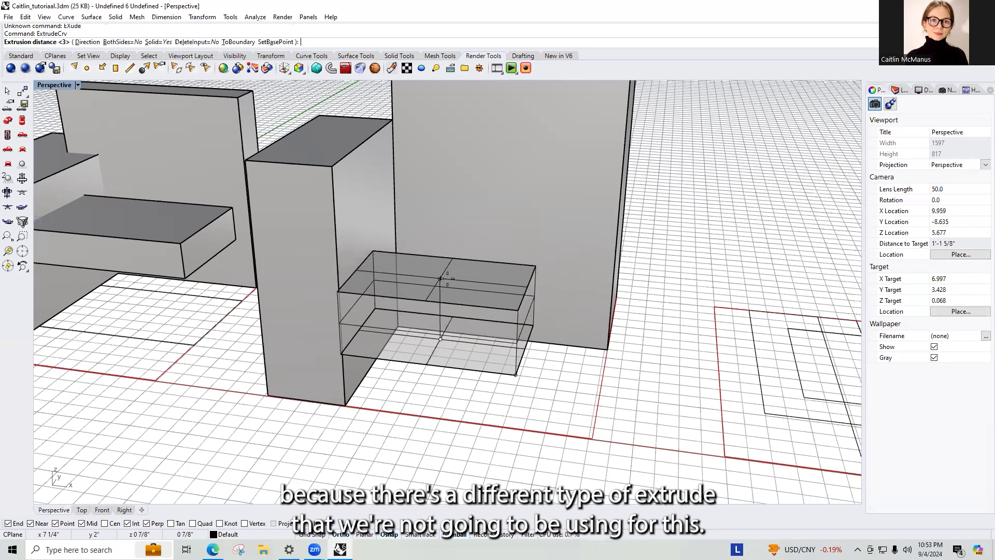
text(.56)
key(Return)
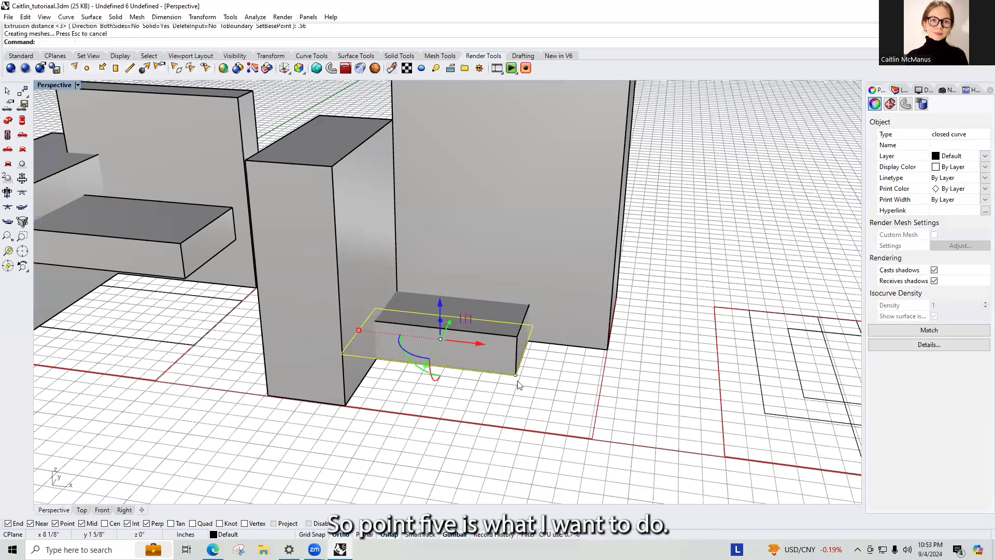
- Raise the second square's 0.56-inch-thick slab 1 inch vertically and check that it connects the two taller blocks
key(Escape)
click(494, 306)
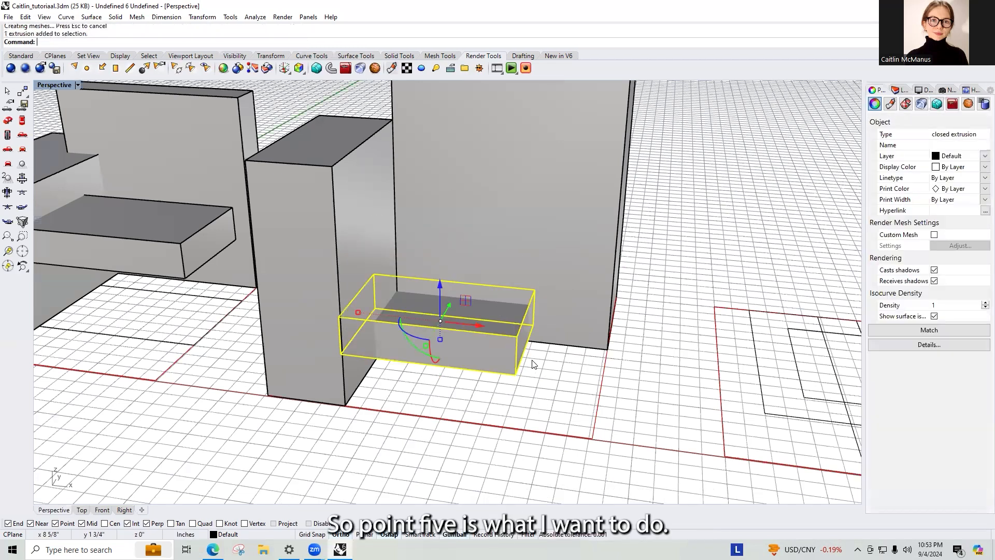
click(440, 282)
text(1)
key(Return)
click(559, 399)
right_drag(343, 180, 309, 262)
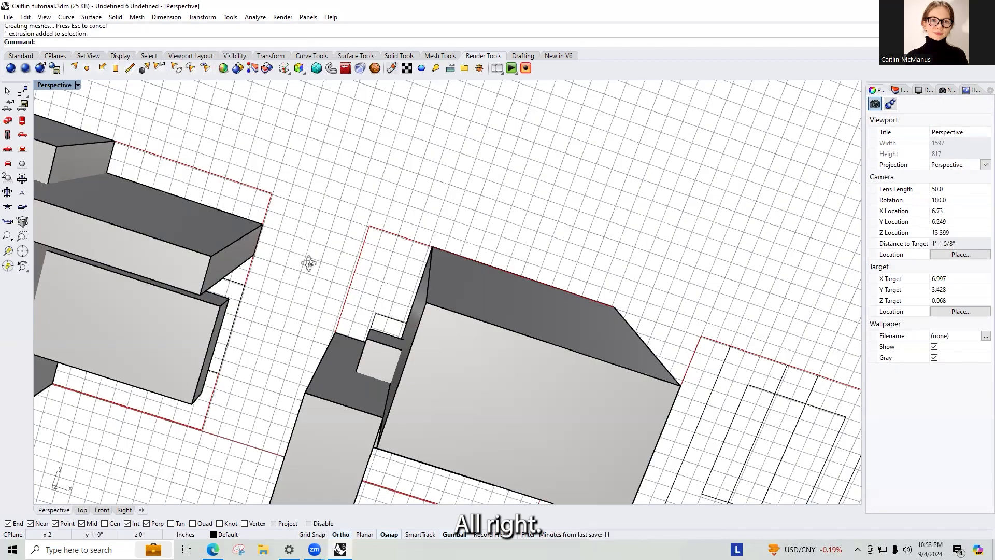
right_drag(416, 223, 378, 314)
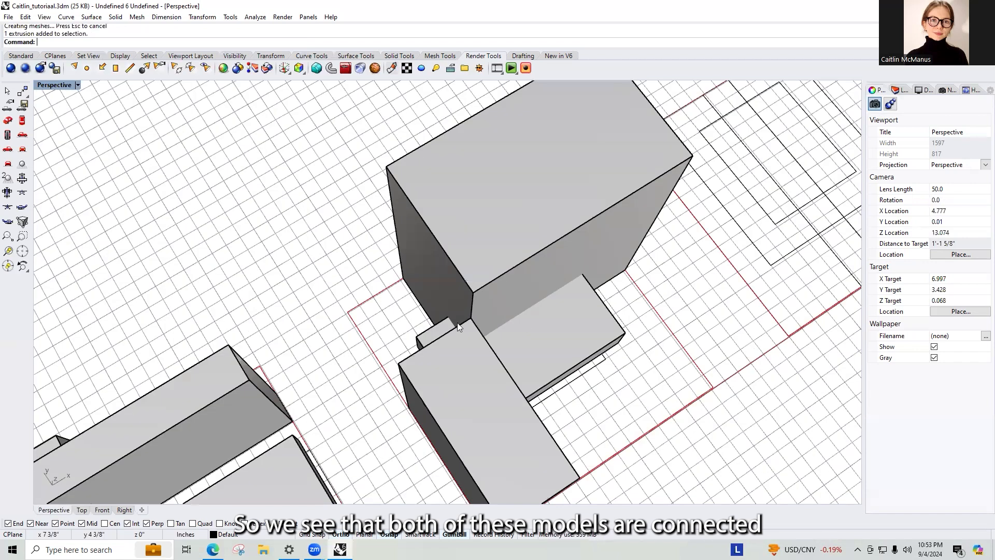
scroll(522, 319, up, 6)
right_drag(522, 319, 204, 242)
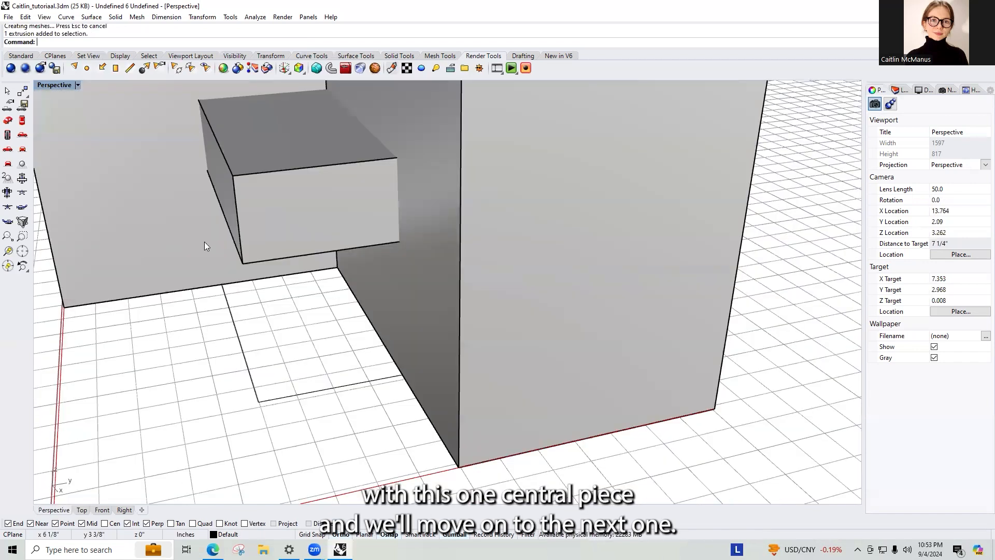
- Try extruding the third square's long narrow strip into a solid 4 inches tall with ExtrudeCrv
scroll(265, 261, down, 10)
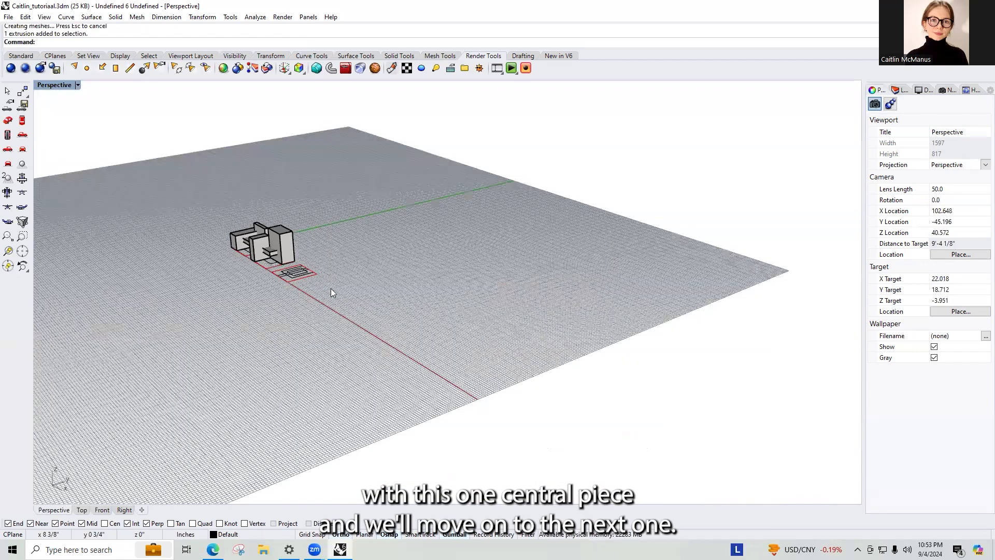
click(523, 310)
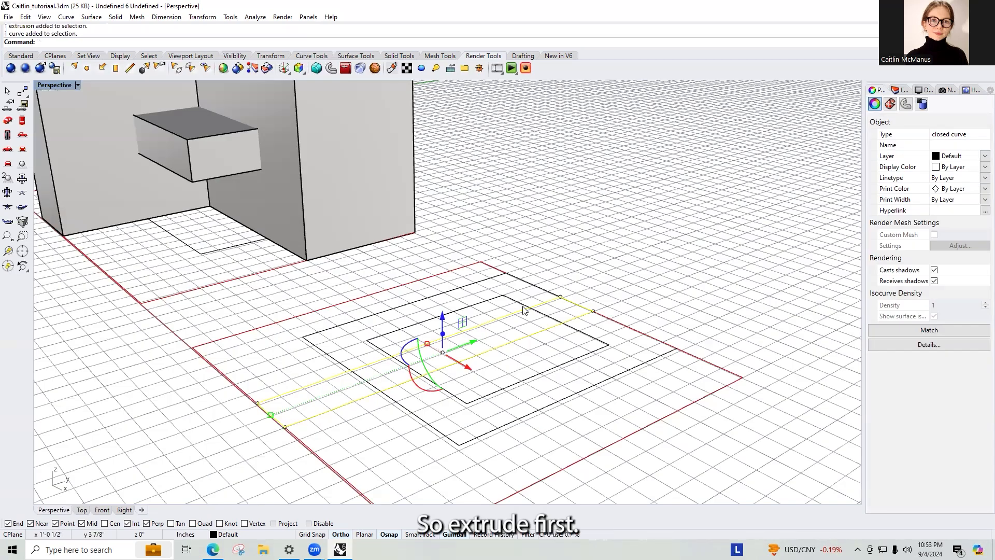
text(ExtrudeCrv)
key(Return)
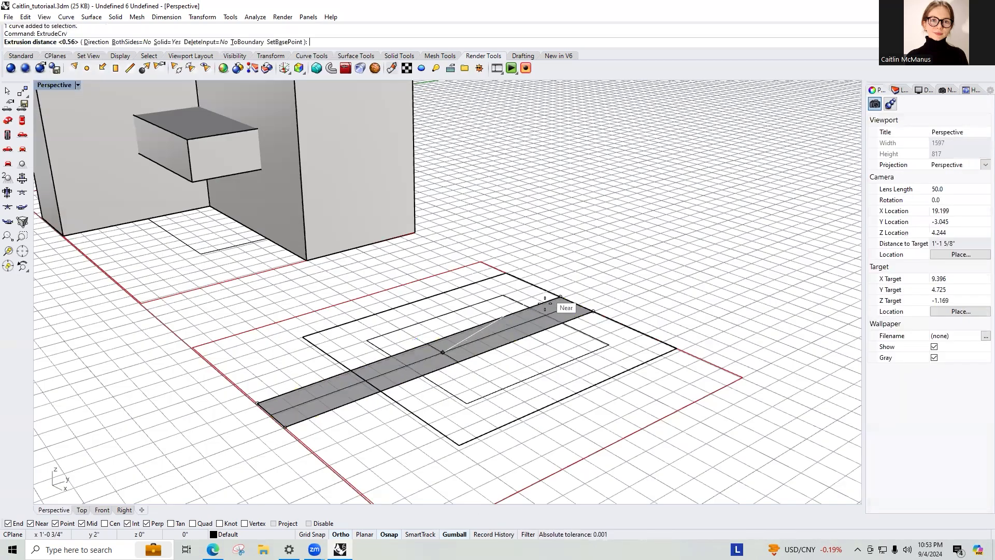
scroll(521, 306, down, 7)
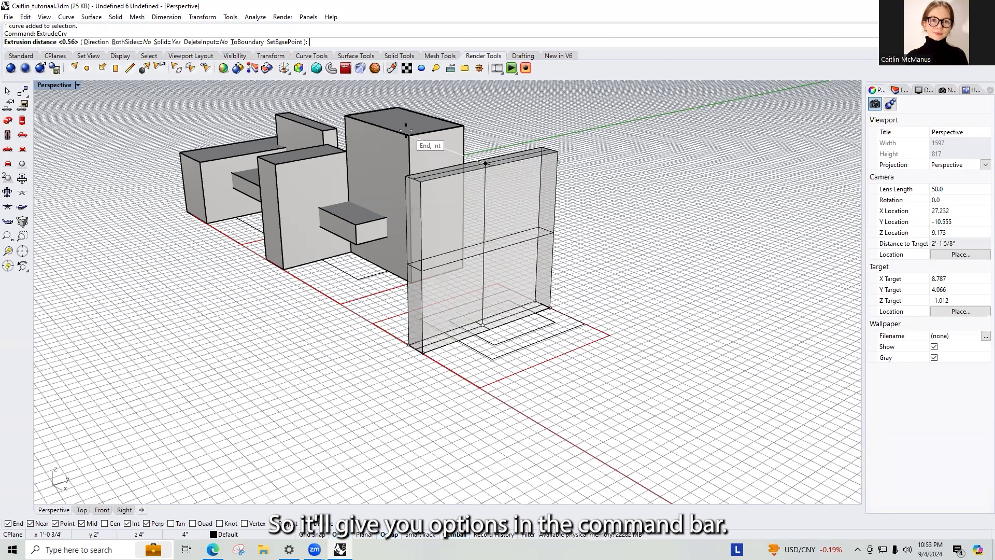
text(4)
key(Return)
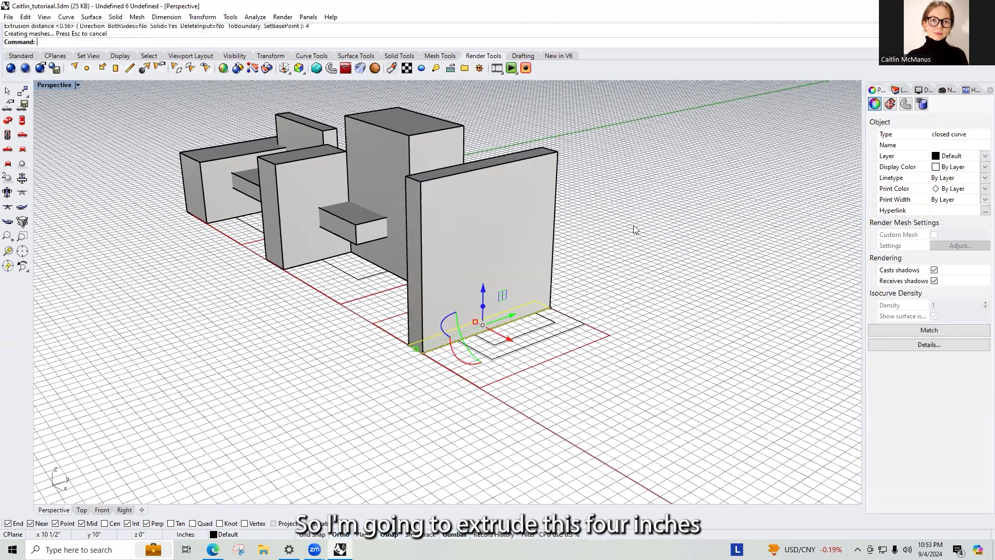
key(Escape)
- Extrude the larger of the third square's two nested rectangles into a solid 1 inch tall with ExtrudeCrv
right_drag(412, 276, 481, 272)
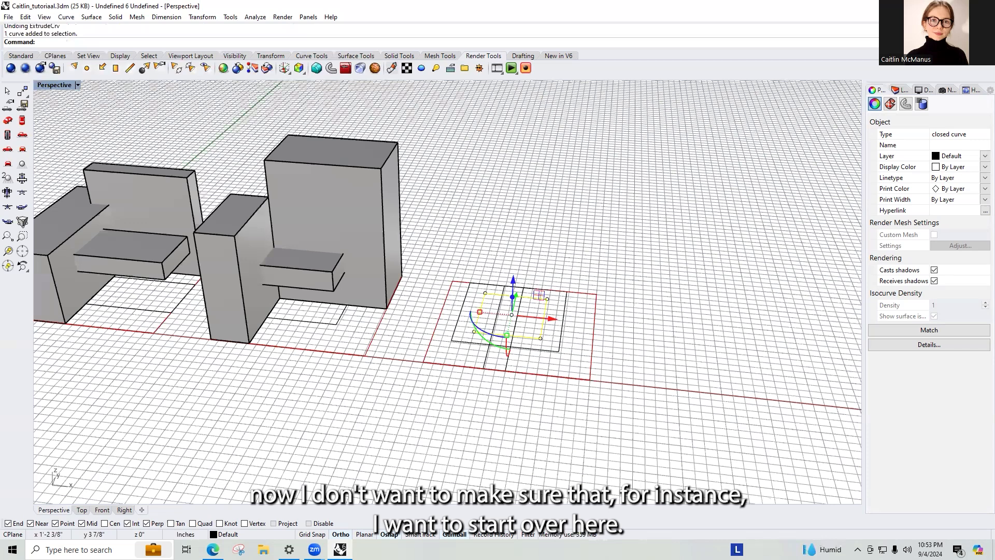
click(567, 311)
text(Exttud)
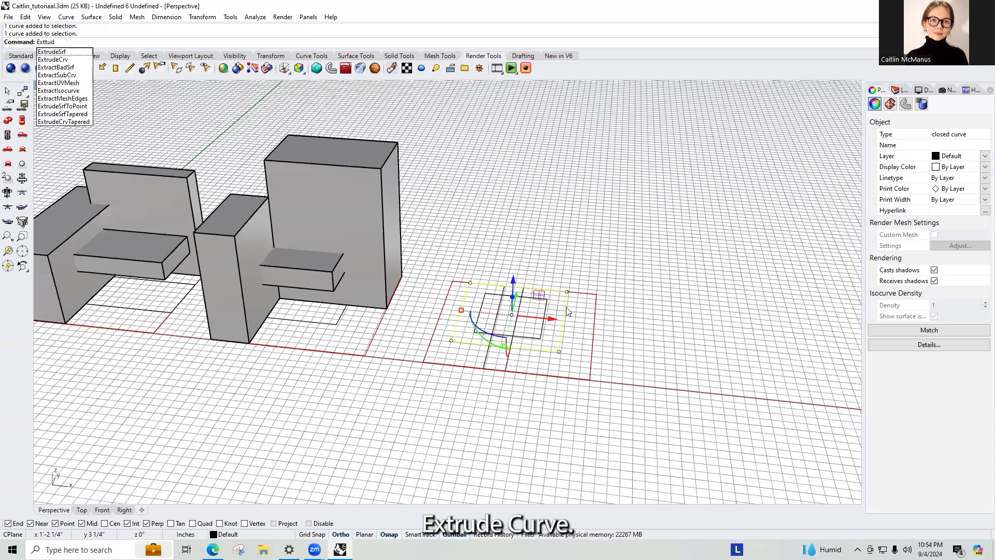
key(Down)
key(Return)
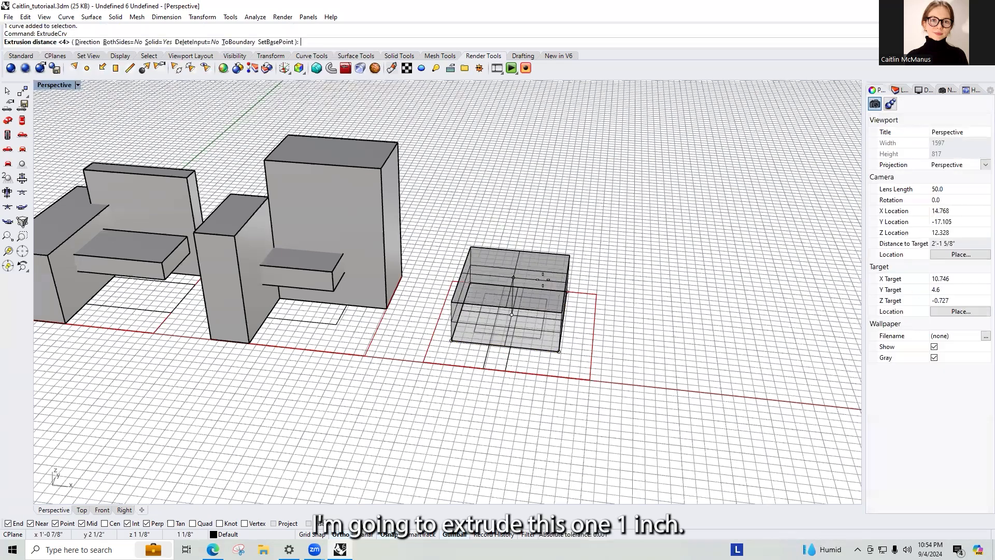
text(1)
key(Return)
click(484, 228)
- Select the smaller nested rectangle enclosed by the third square's 1-inch-tall solid
right_drag(494, 265, 498, 275)
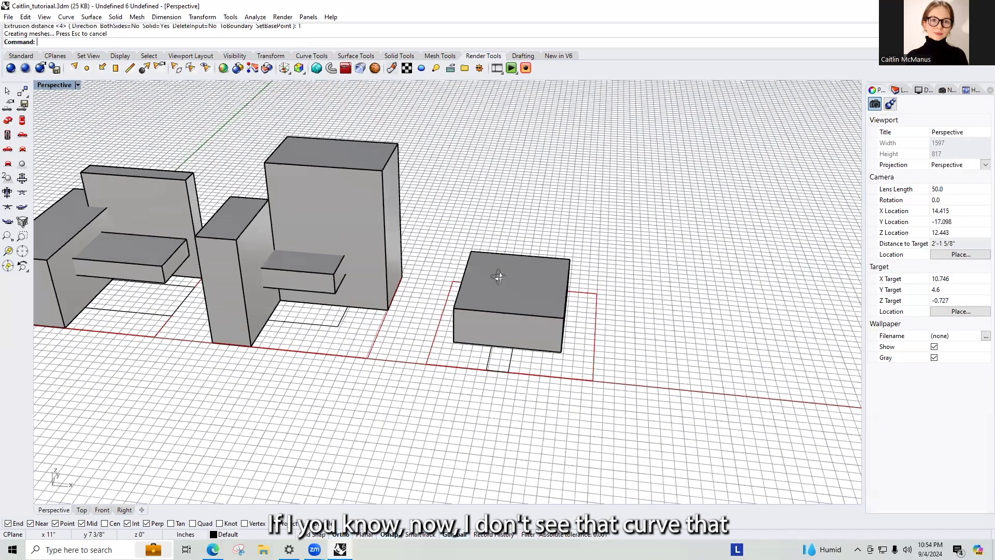
right_drag(484, 228, 589, 375)
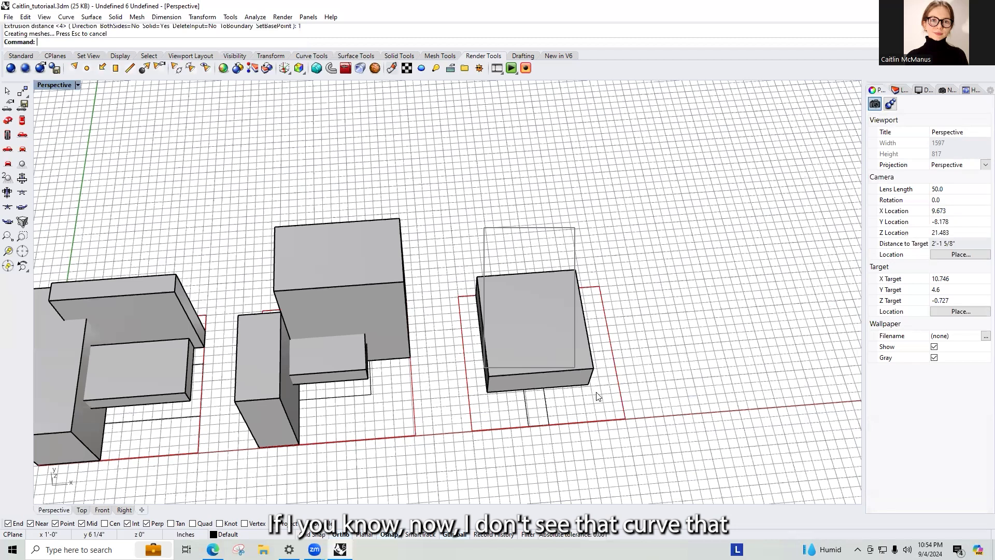
drag(596, 393, 615, 400)
right_drag(615, 400, 590, 360)
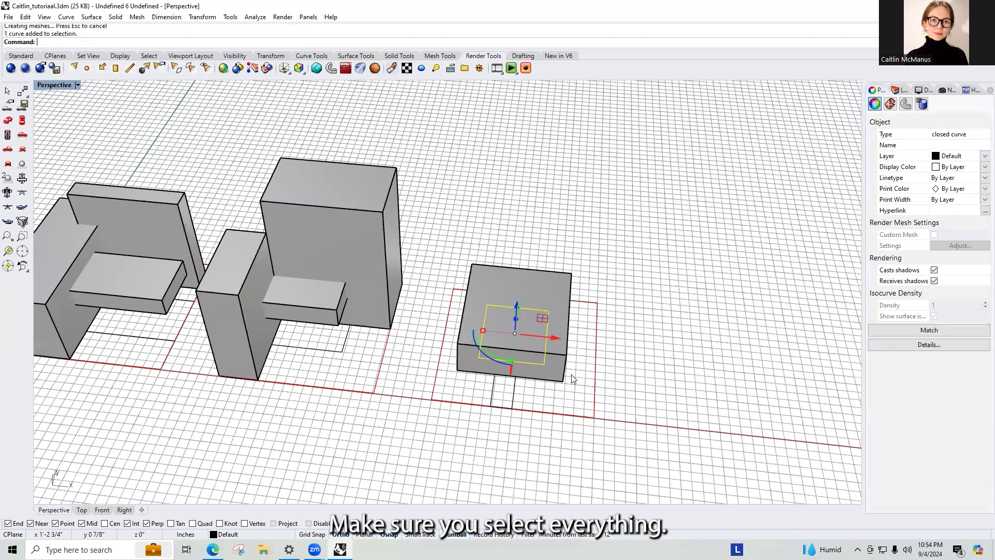
right_drag(571, 374, 570, 370)
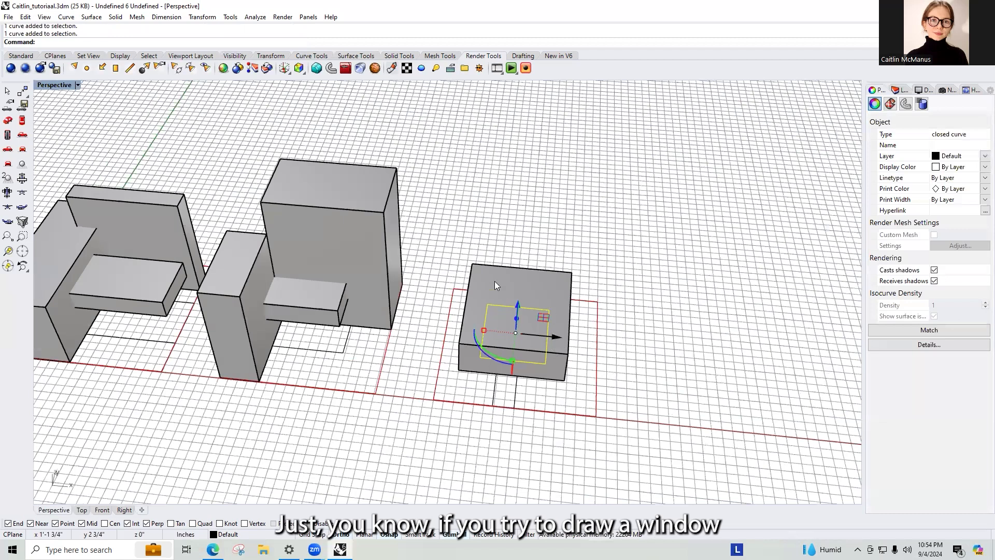
right_drag(494, 281, 476, 258)
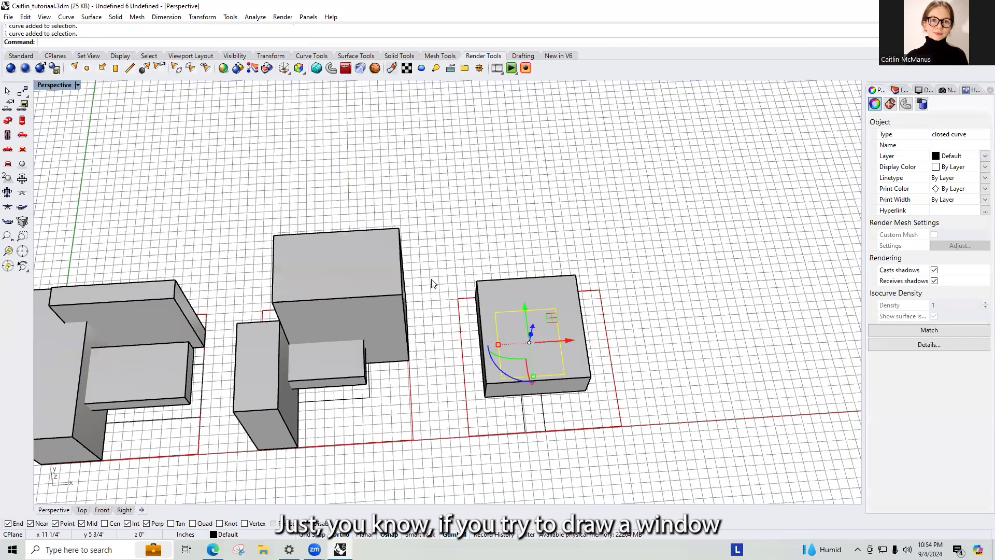
scroll(554, 363, up, 9)
right_drag(502, 298, 510, 343)
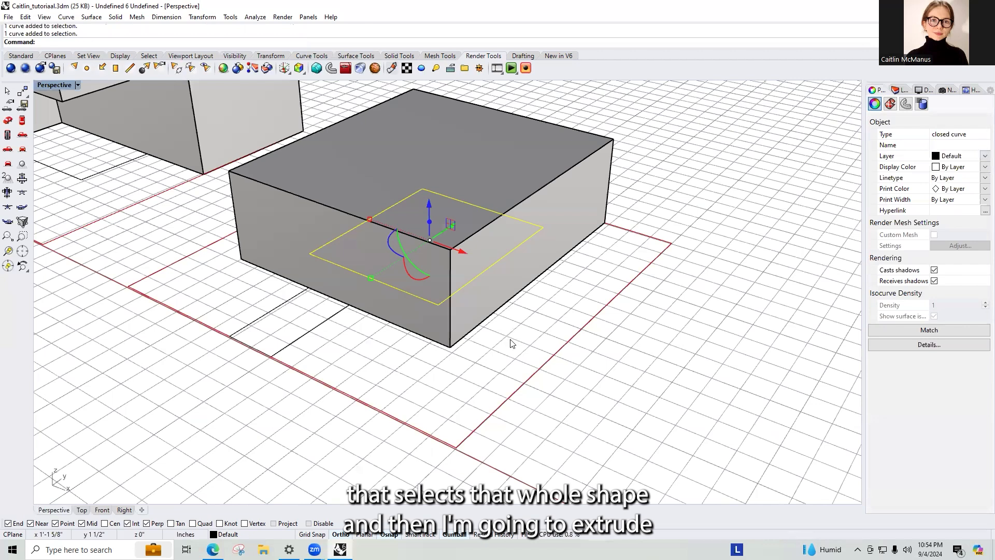
- Try extruding the third square's smaller nested rectangle 2 inches downward with ExtrudeCrv, and undo the extrusion
text(EXTu)
text(rudecrv)
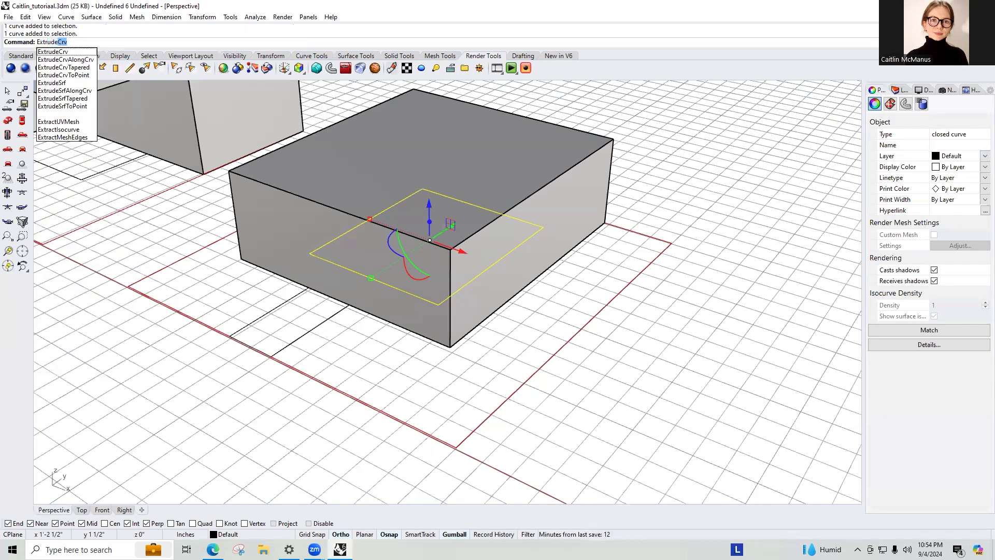
key(Return)
key(ctrl+z)
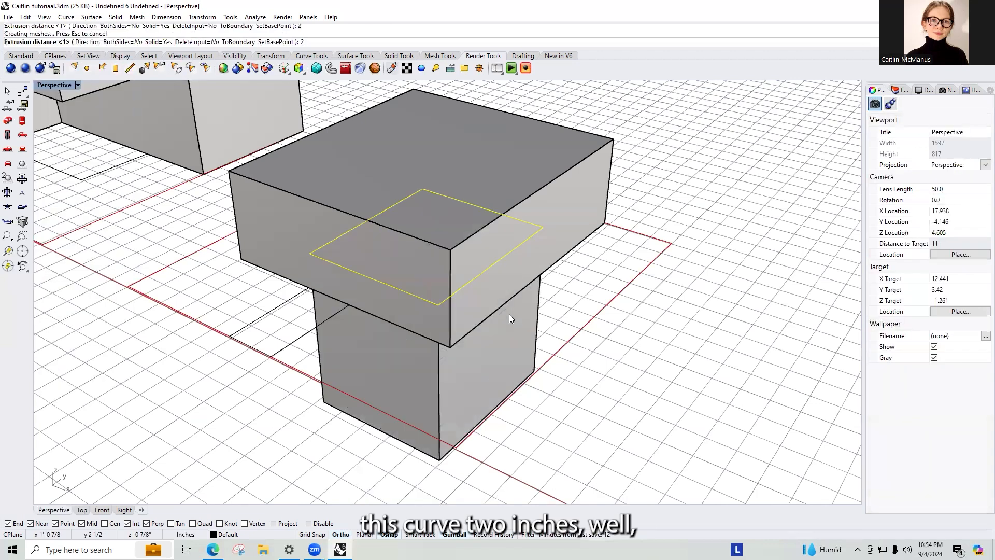
- Extrude the third square's smaller nested rectangle upward into a solid 2 inches tall with ExtrudeCrv
key(Return)
scroll(487, 282, down, 2)
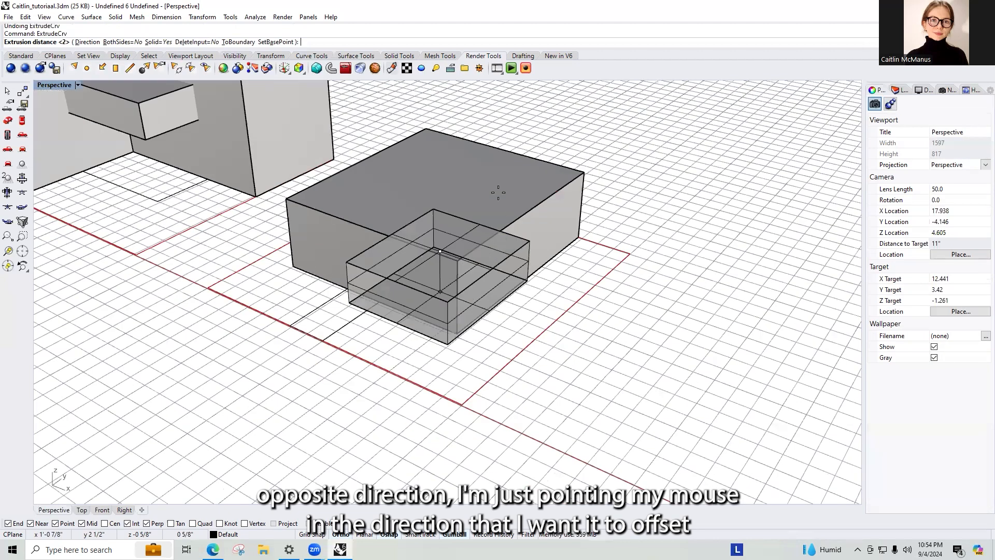
scroll(498, 141, down, 3)
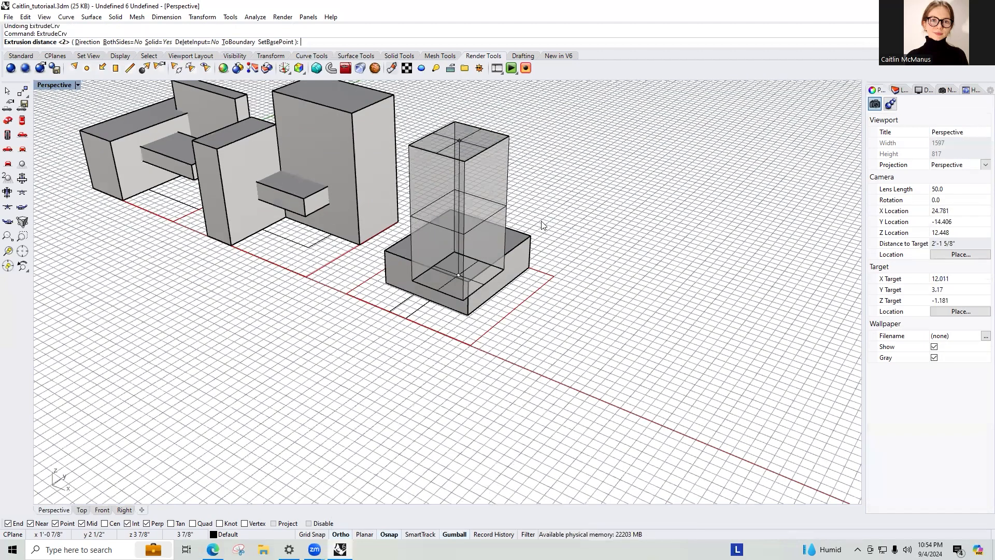
text(2)
key(Return)
scroll(358, 363, up, 3)
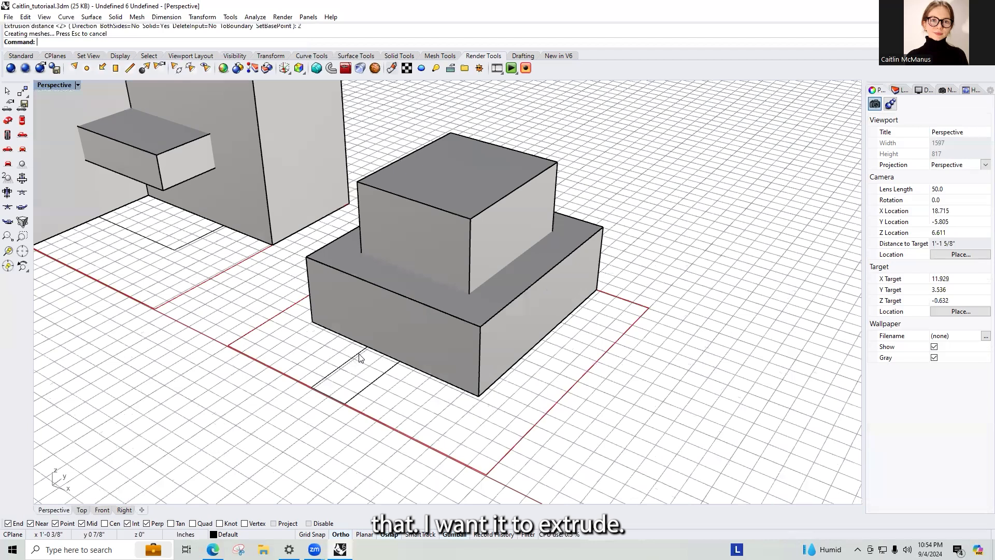
- Raise the third square's larger 1-inch-thick block 0.5 inch vertically
click(499, 293)
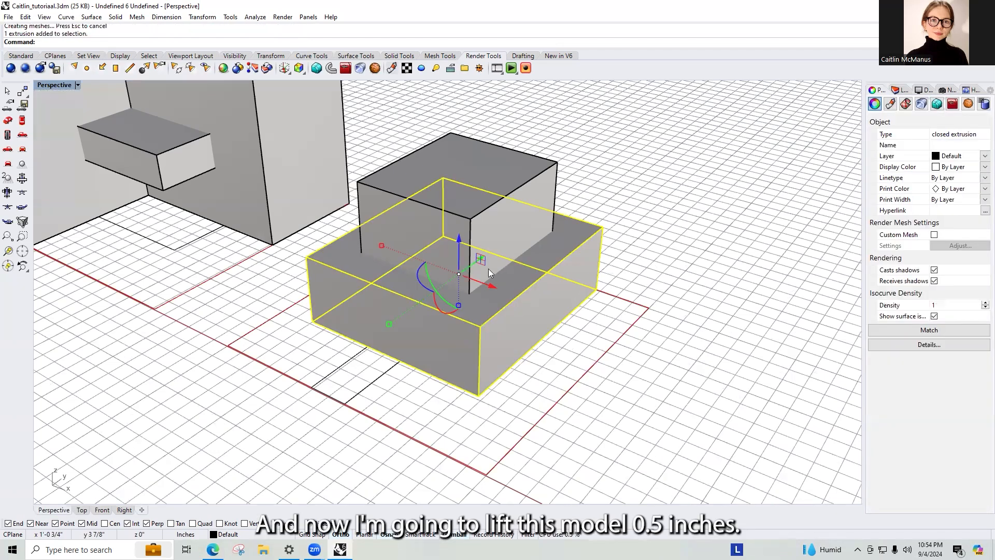
click(458, 243)
text(.5)
key(Return)
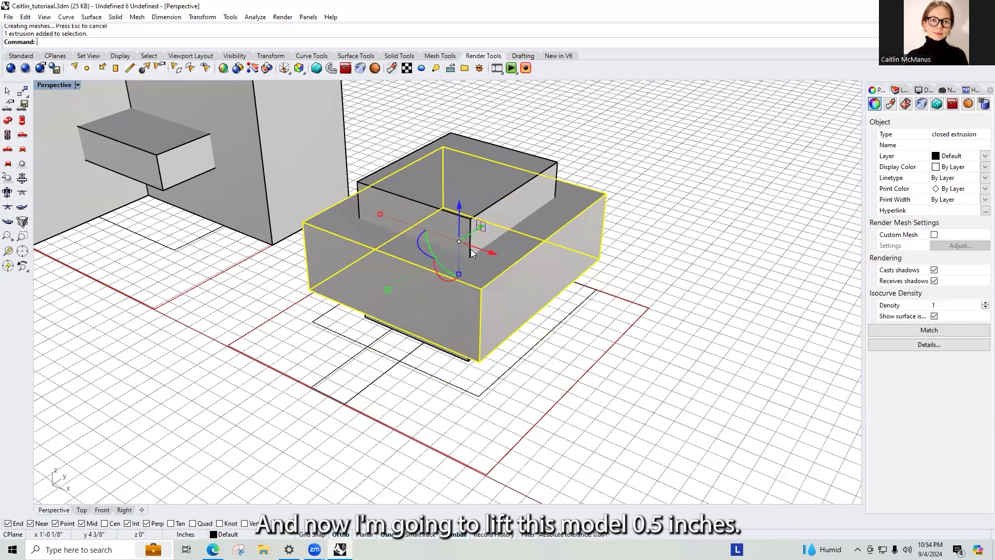
key(Escape)
- Extrude the third square's long narrow strip into a solid with ExtrudeCrv
click(377, 388)
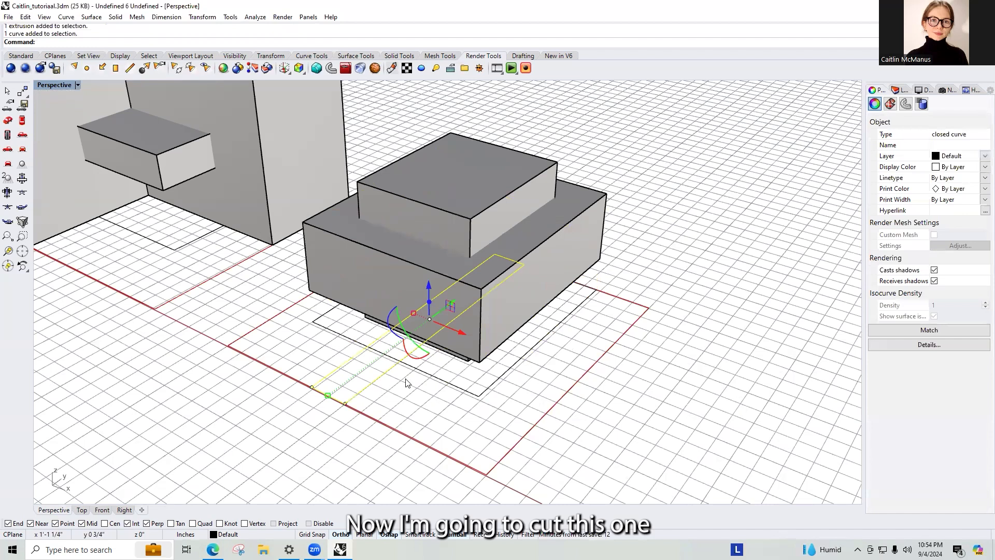
text(Extrude)
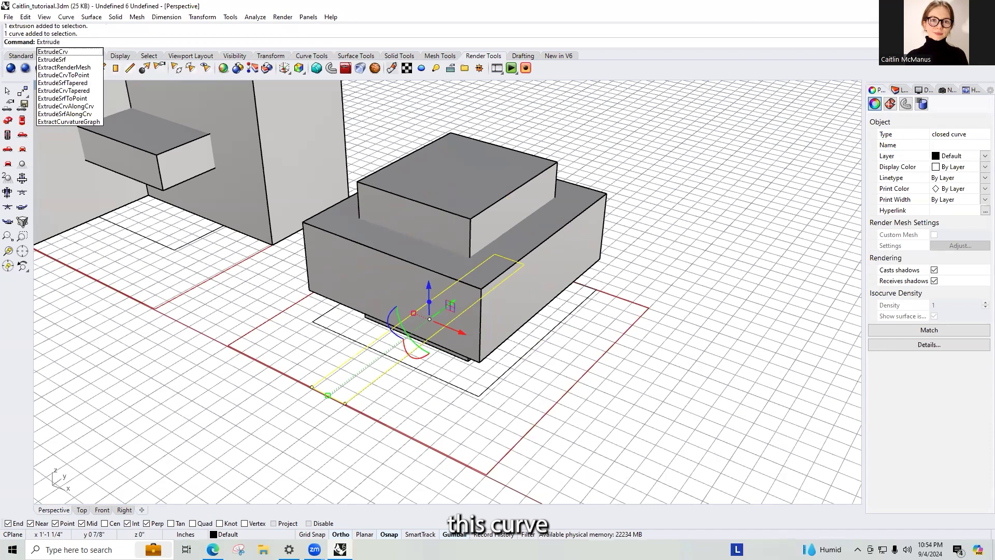
key(Return)
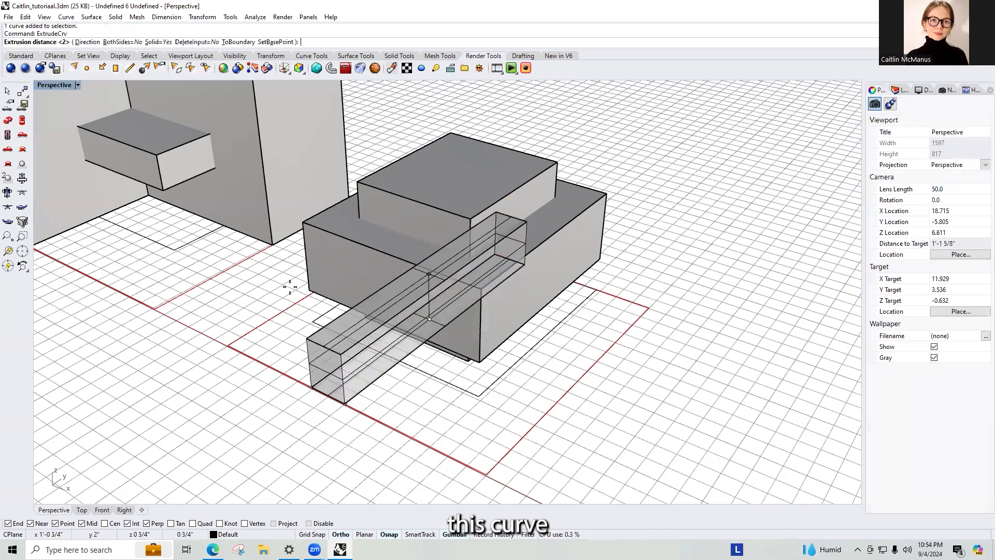
- Extrude the narrow rectangle 0.25 inches as a solid, and raise the resulting bar 1 inch
text(.25)
key(Return)
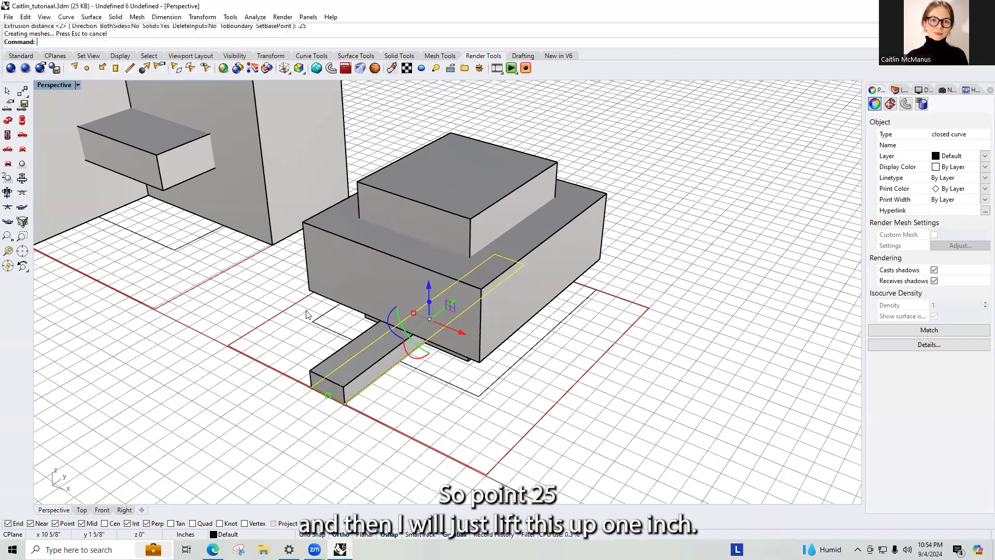
click(306, 314)
click(335, 380)
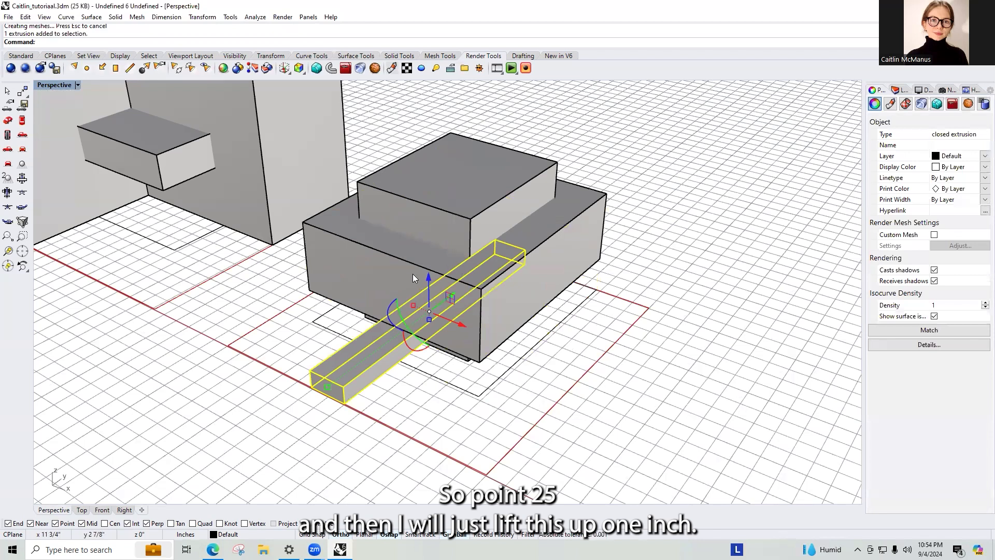
click(430, 276)
text(1)
key(Return)
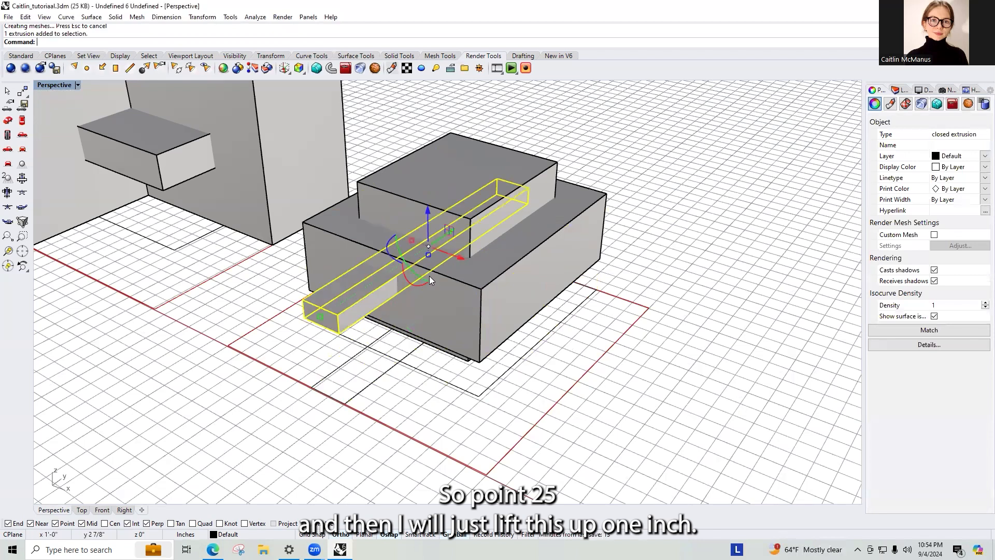
click(669, 154)
- Undo the last copy, try duplicating the three models alongside the originals again, and delete that duplicate set
right_drag(371, 418, 460, 370)
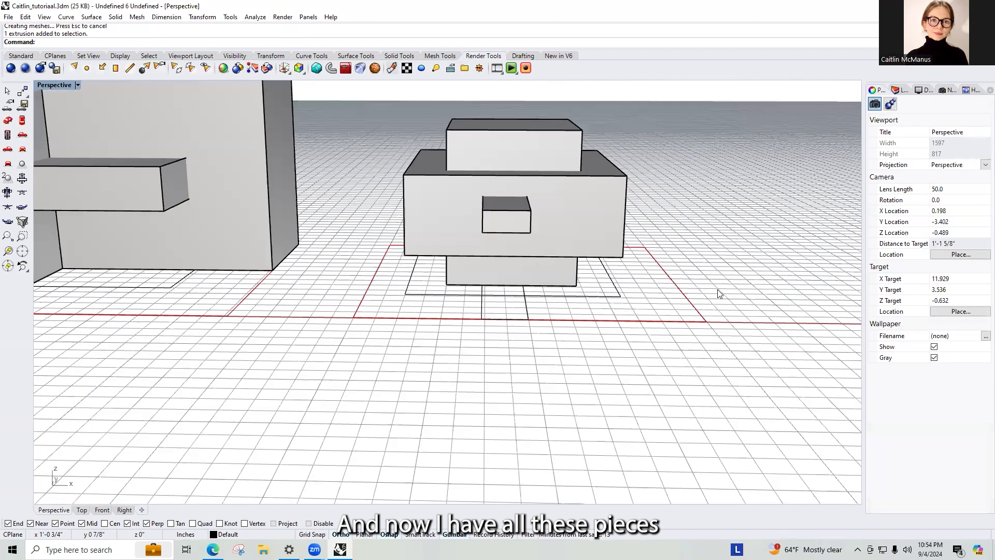
right_drag(605, 411, 573, 279)
right_drag(739, 226, 523, 294)
scroll(519, 294, down, 14)
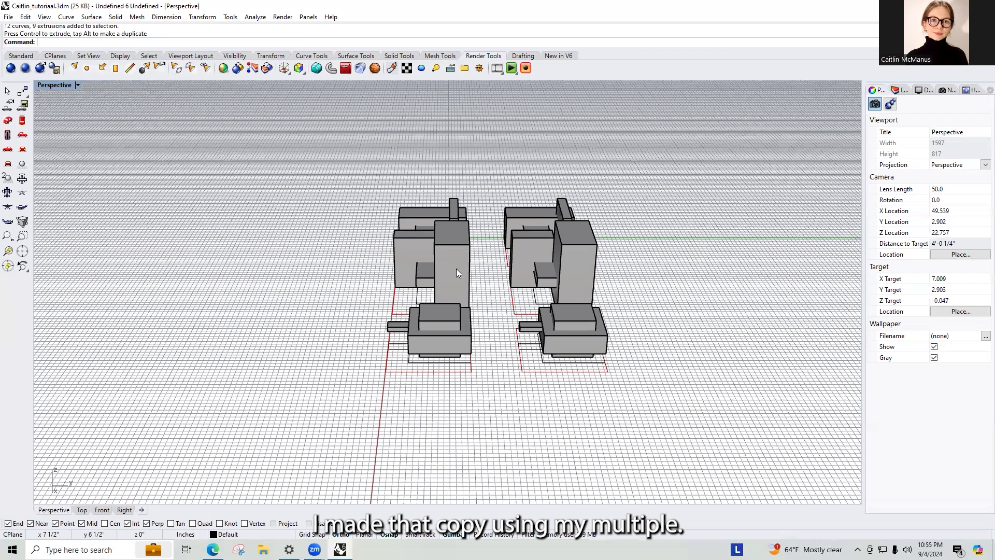
key(ctrl+z)
mouse_move(470, 264)
alt+mouse_down()
mouse_move(582, 288)
mouse_move(669, 293)
alt+mouse_up()
click(650, 281)
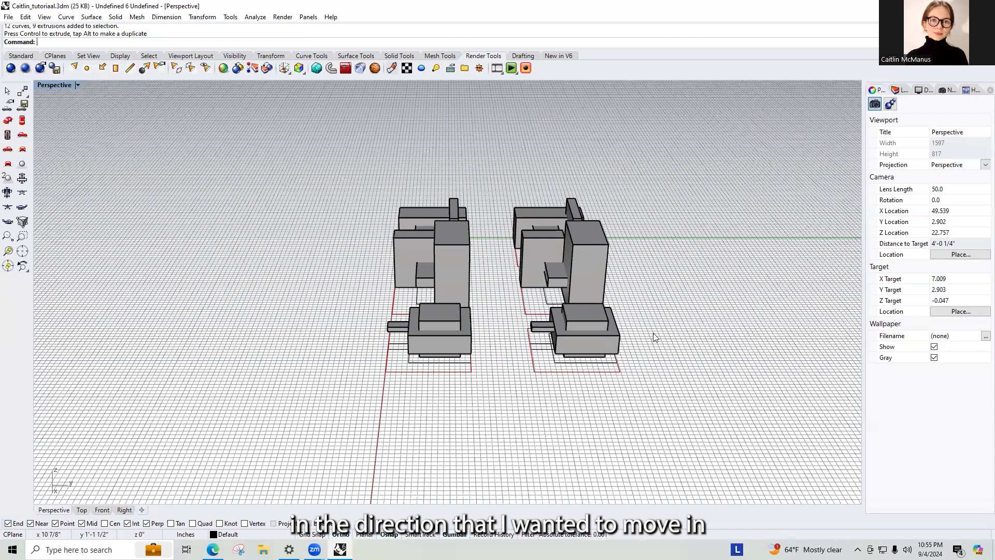
drag(654, 385, 381, 398)
key(Delete)
- Use the Copy command on all three models and place the duplicate set about 7 inches away along the Y axis
text(Copy)
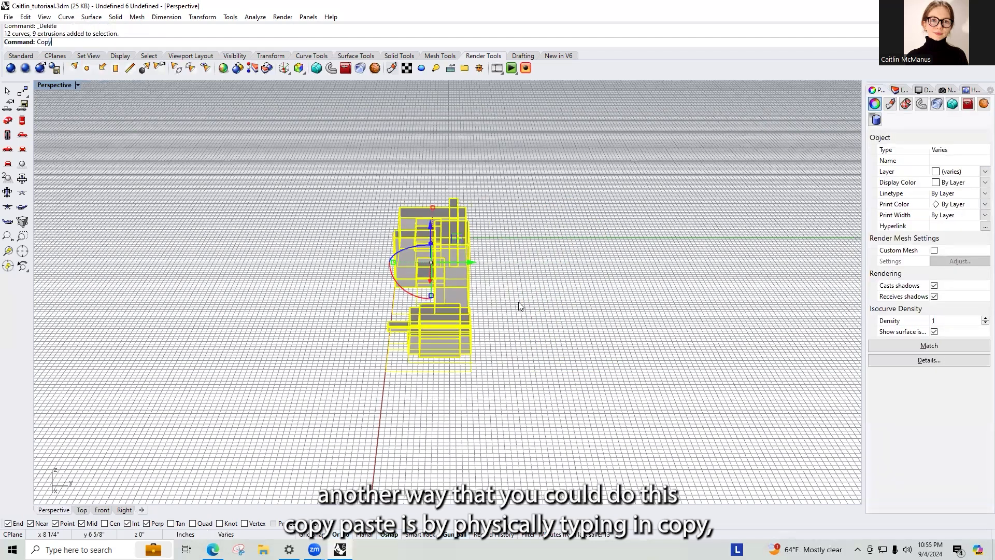
key(Return)
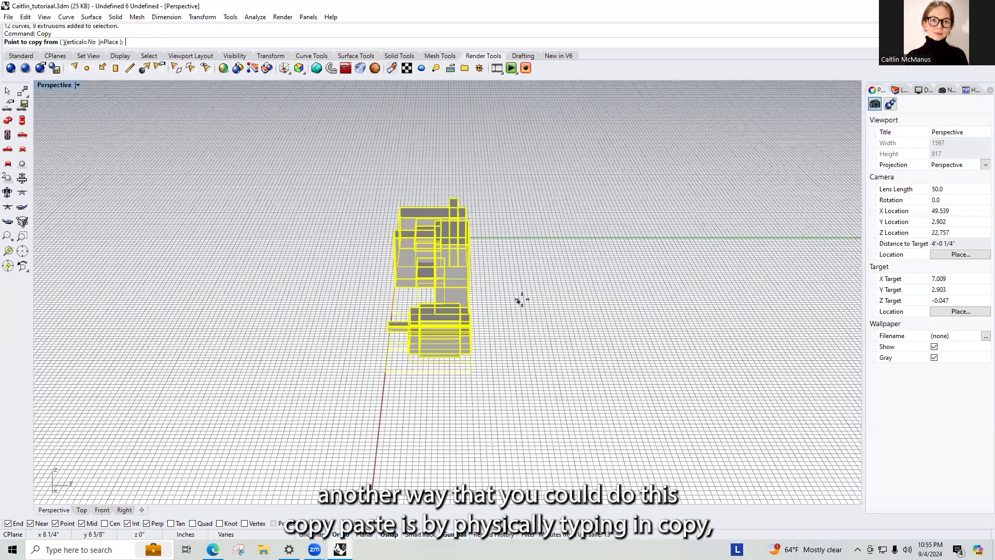
click(387, 380)
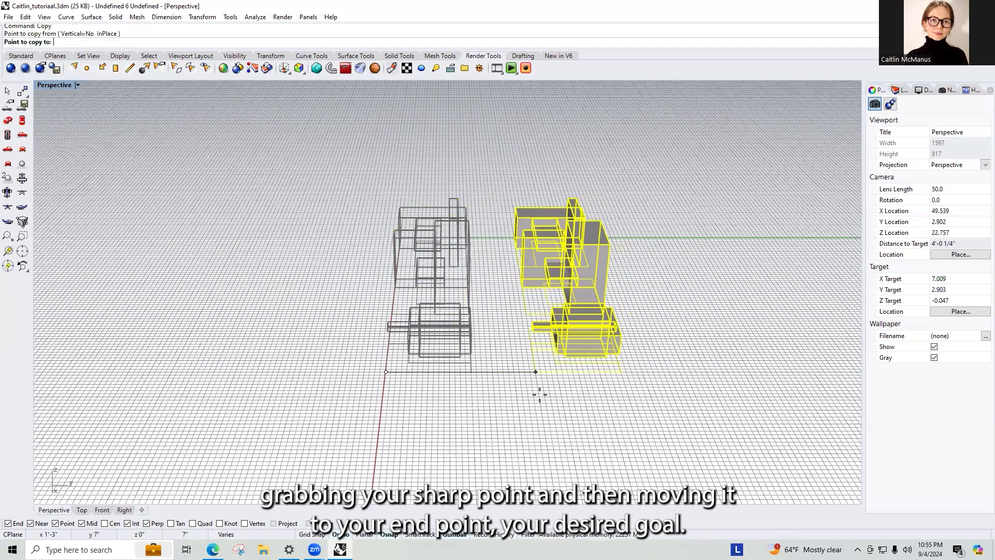
click(542, 392)
key(Return)
click(583, 400)
- Use Scale1D from the bottom corner of the middle model's long base block to make it 1 inch tall
right_drag(323, 380, 307, 322)
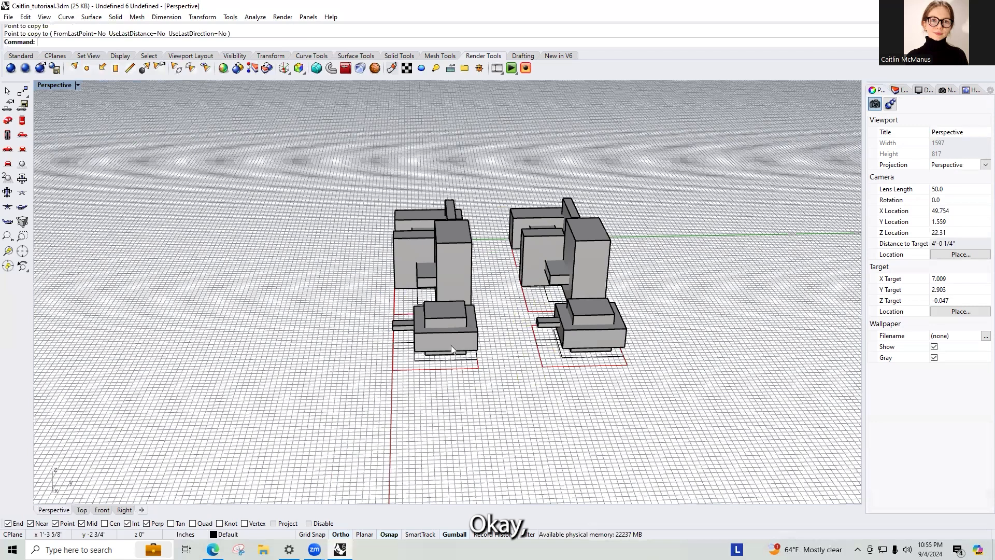
right_drag(439, 321, 372, 260)
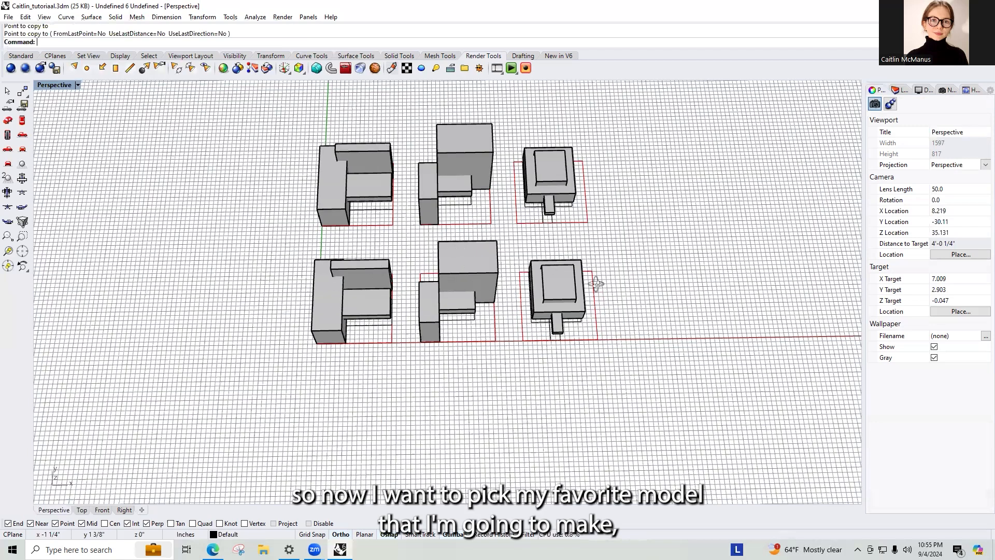
right_drag(596, 280, 615, 244)
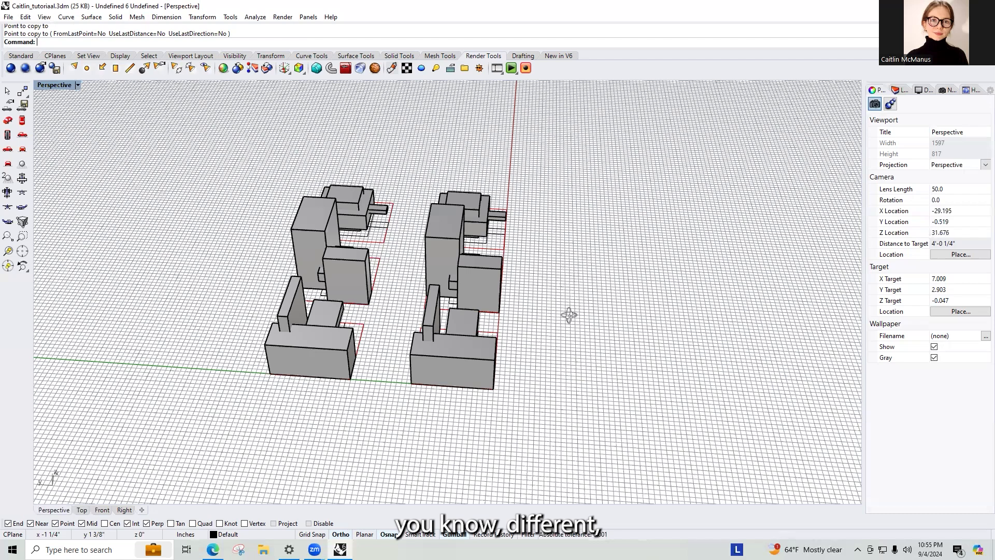
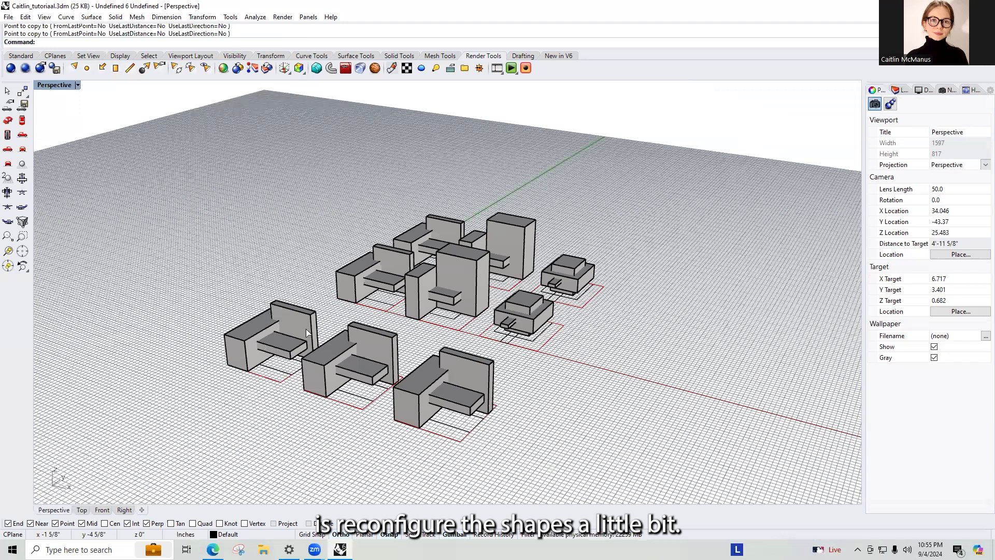
scroll(346, 270, up, 4)
click(333, 288)
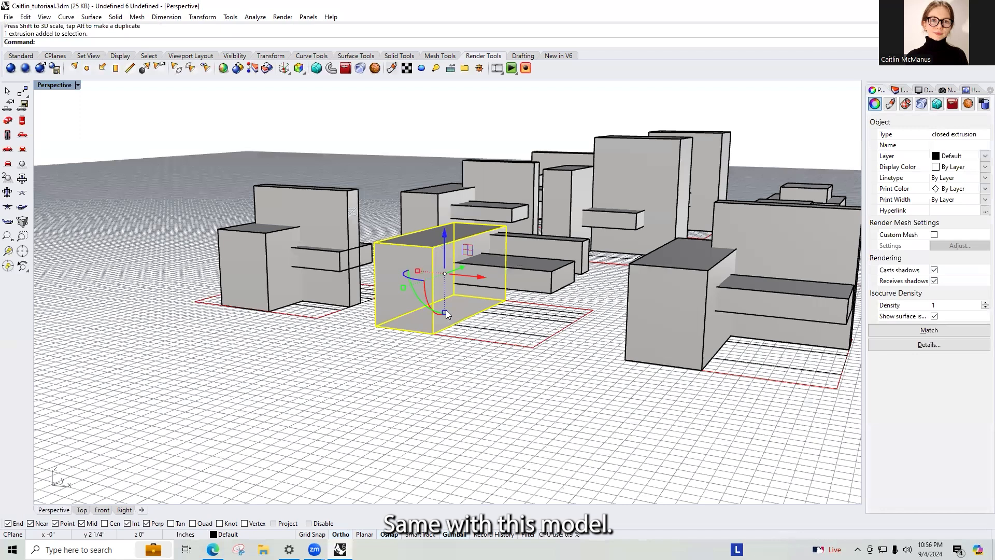
text(Scale1D)
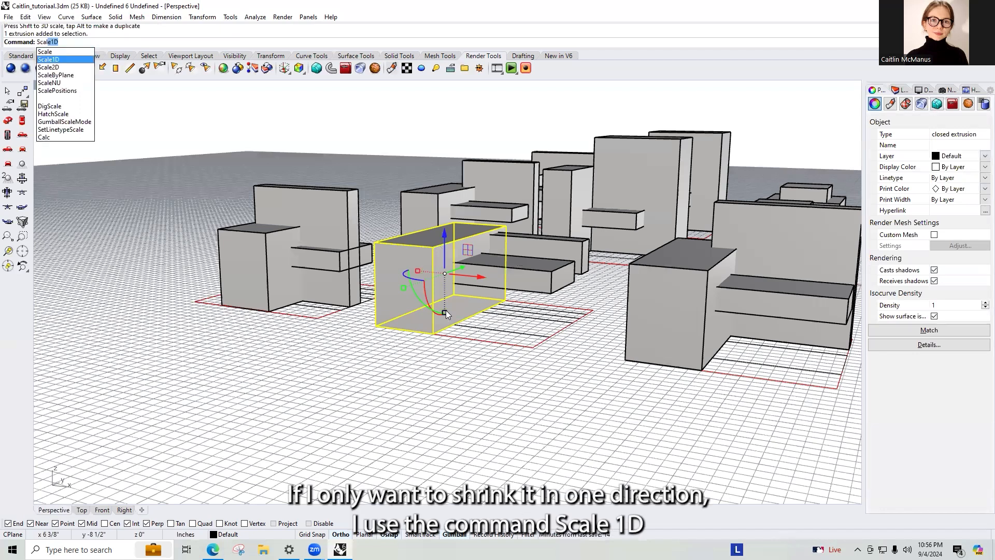
key(Return)
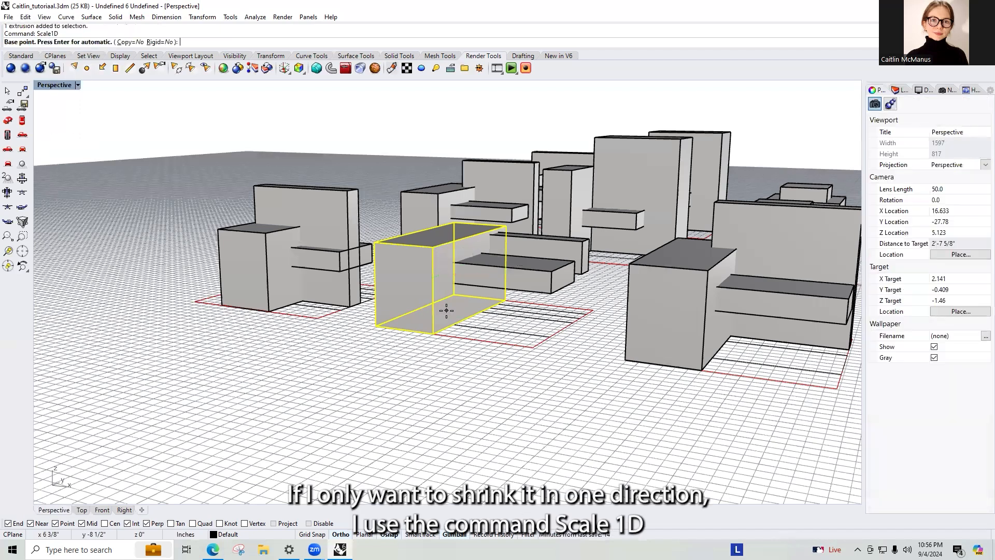
click(376, 325)
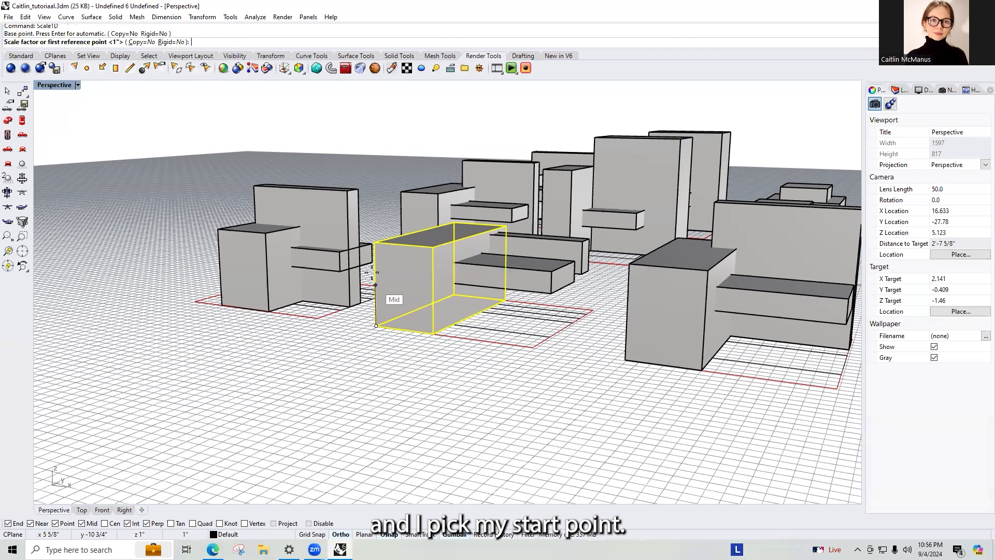
click(375, 243)
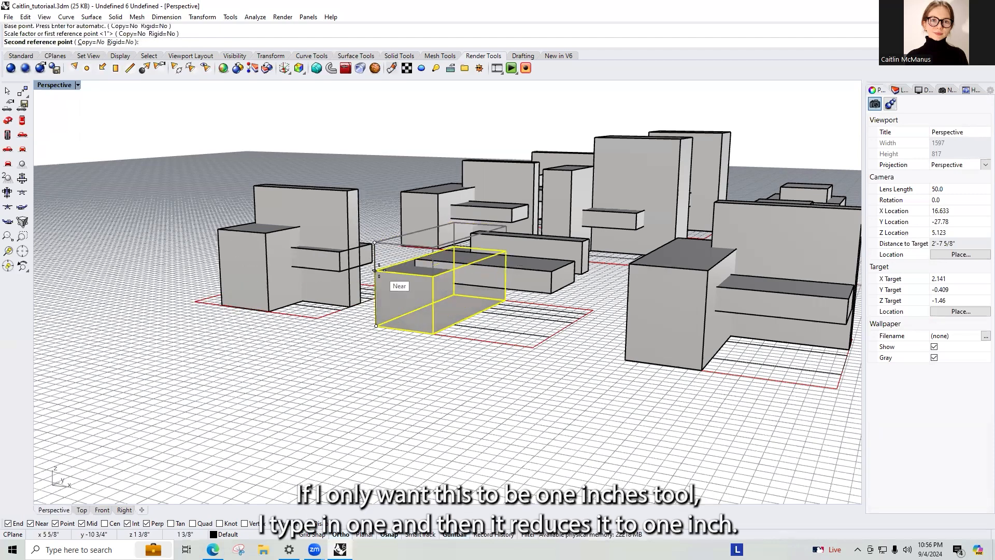
text(1)
key(Return)
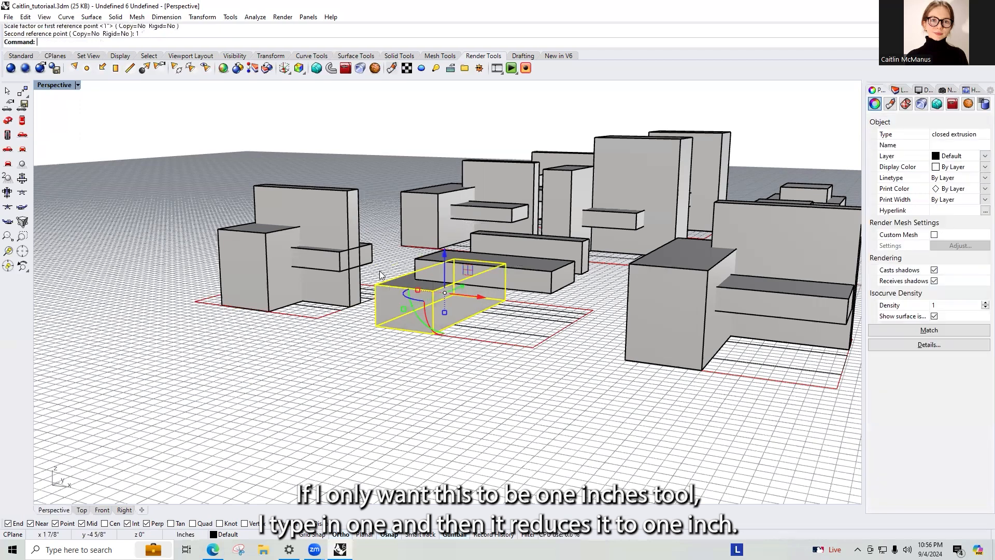
click(309, 338)
- Measure the height of the shortened base block along its front vertical edge with the Distance command
scroll(309, 338, up, 3)
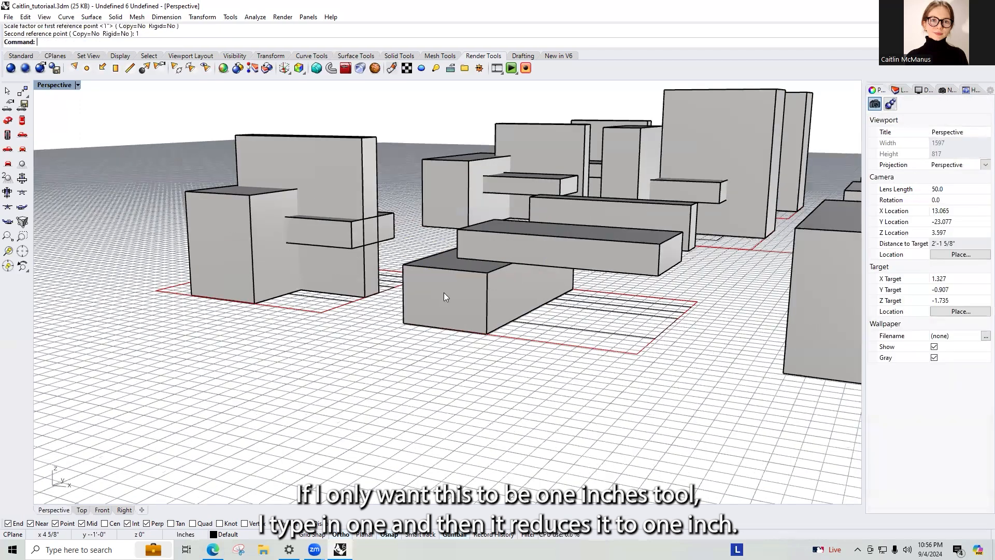
shift+right_drag(493, 259, 521, 256)
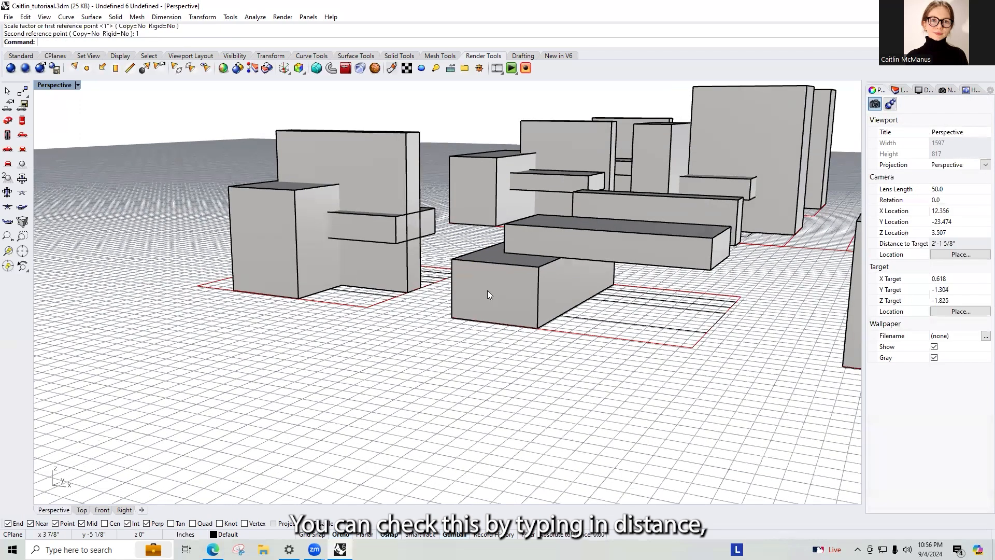
scroll(487, 291, up, 2)
text(distance)
key(Return)
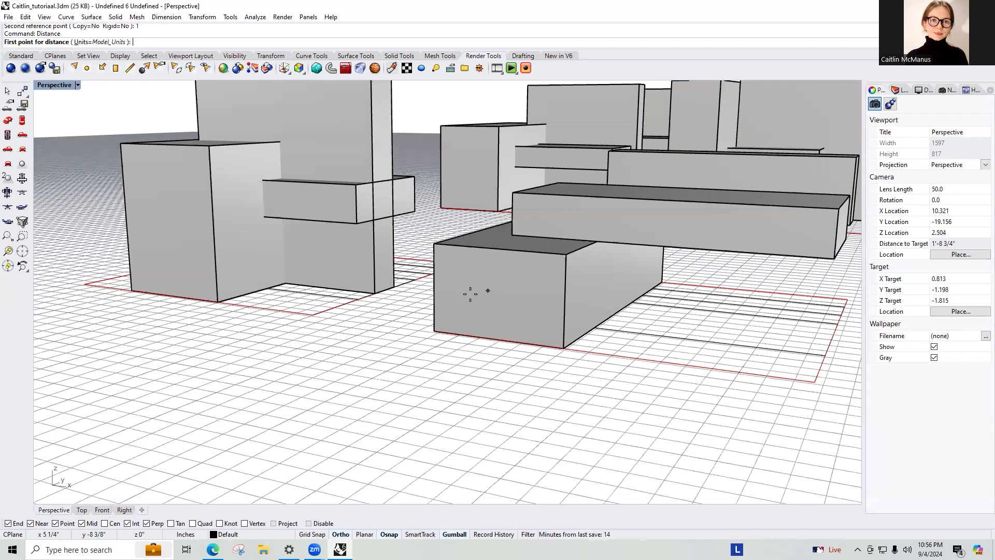
click(434, 330)
click(435, 243)
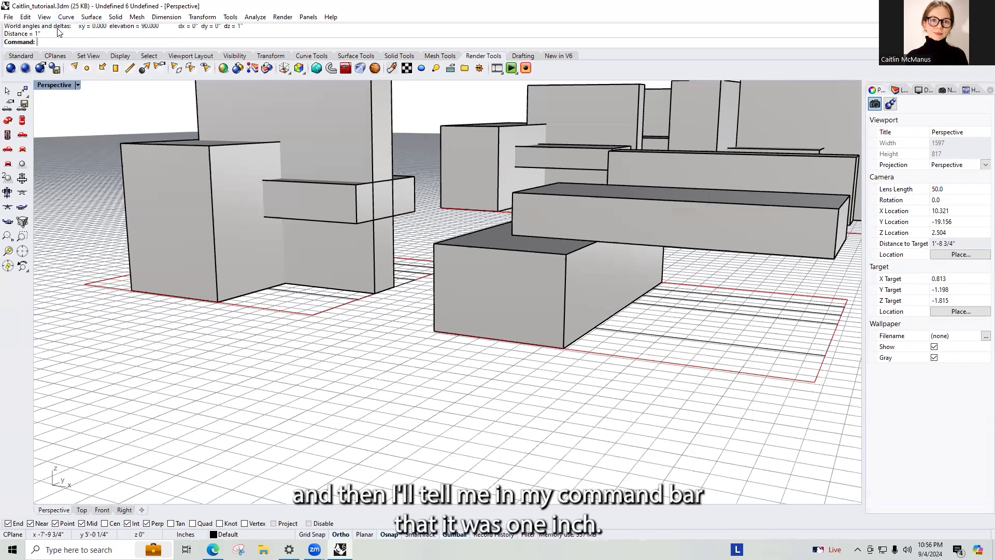
- Try moving the floating slab down from its top corner to its bottom corner, and undo the move
scroll(497, 274, down, 3)
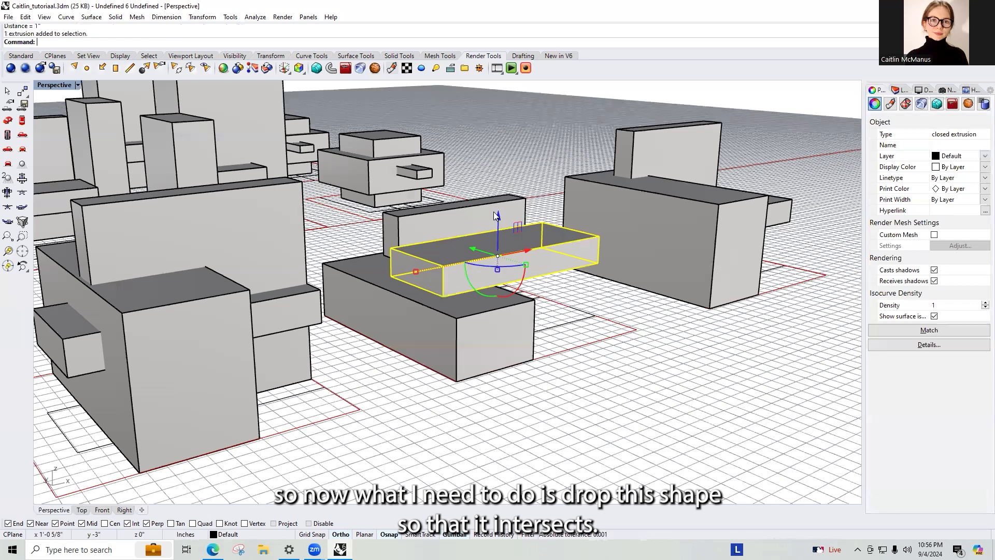
scroll(498, 211, up, 3)
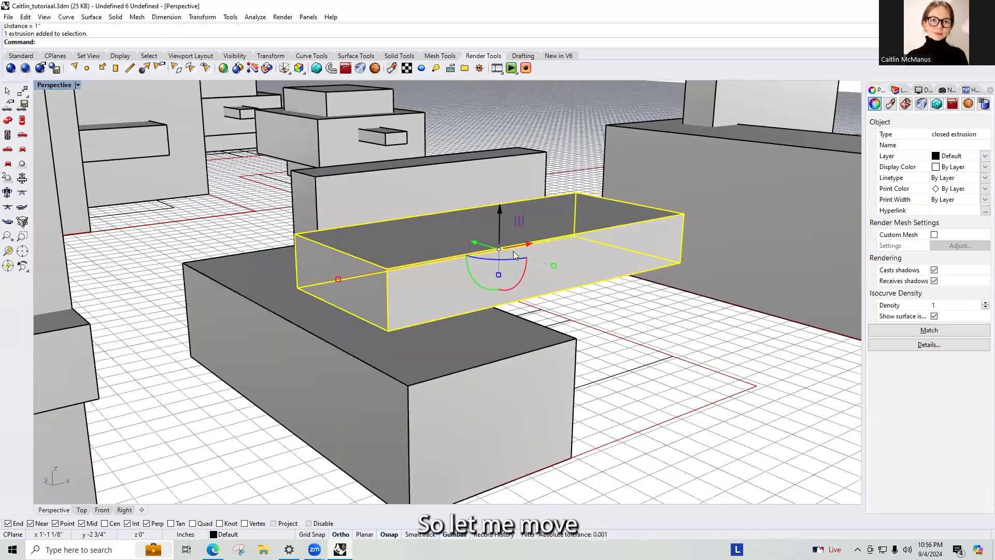
text(m)
key(Return)
click(387, 270)
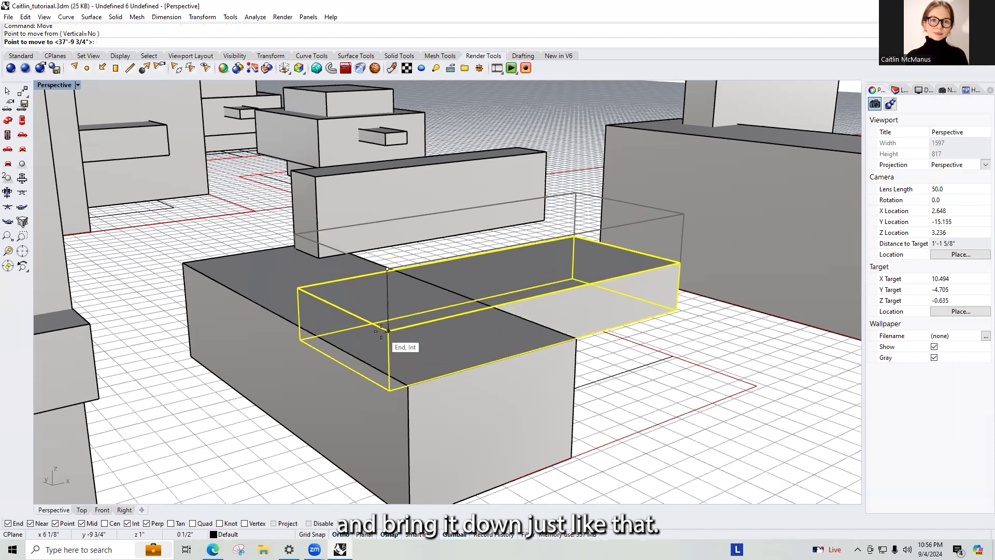
click(388, 330)
key(ctrl+z)
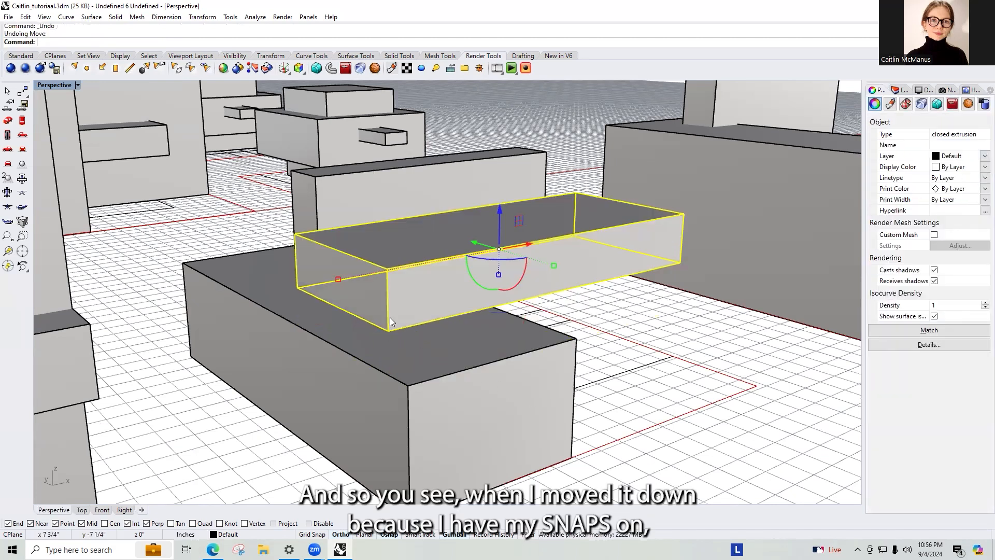
- Move the floating slab straight down 1/2 inch into the base block, from its top corner to its bottom corner
key(Return)
click(387, 270)
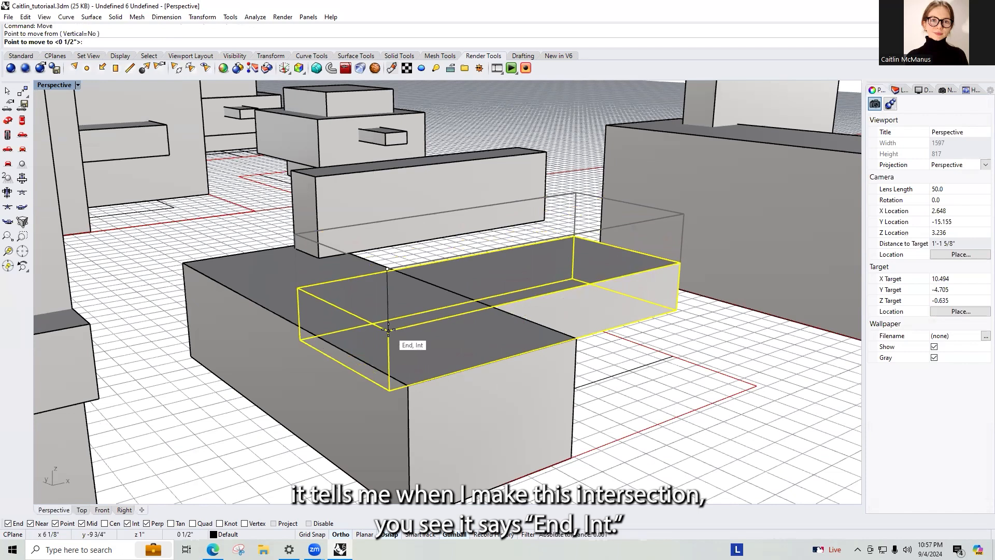
click(389, 329)
key(Escape)
- Stretch the thin upright panel downward with Scale1D from its top corner, ending at the slab's lower corner height
right_drag(684, 381, 662, 400)
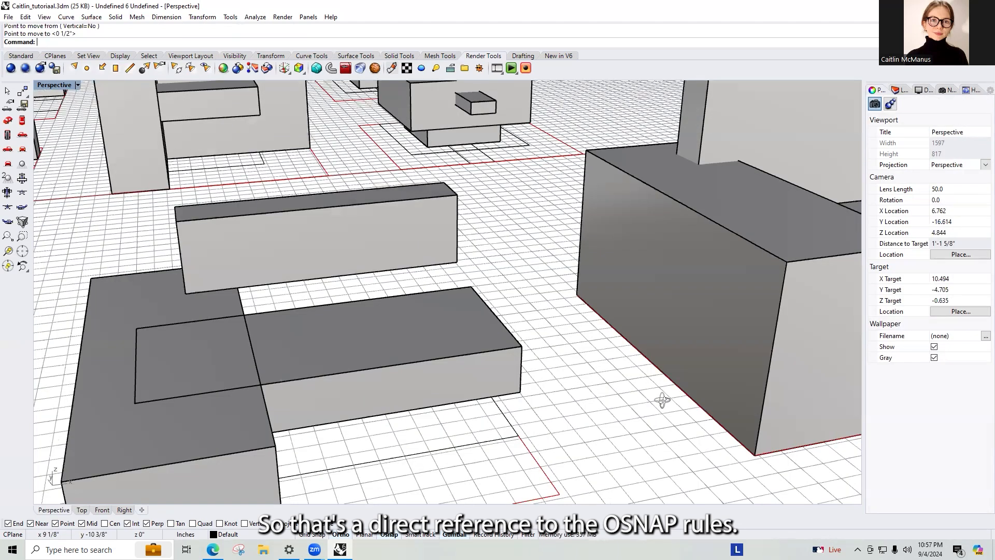
click(389, 244)
right_drag(389, 245, 443, 249)
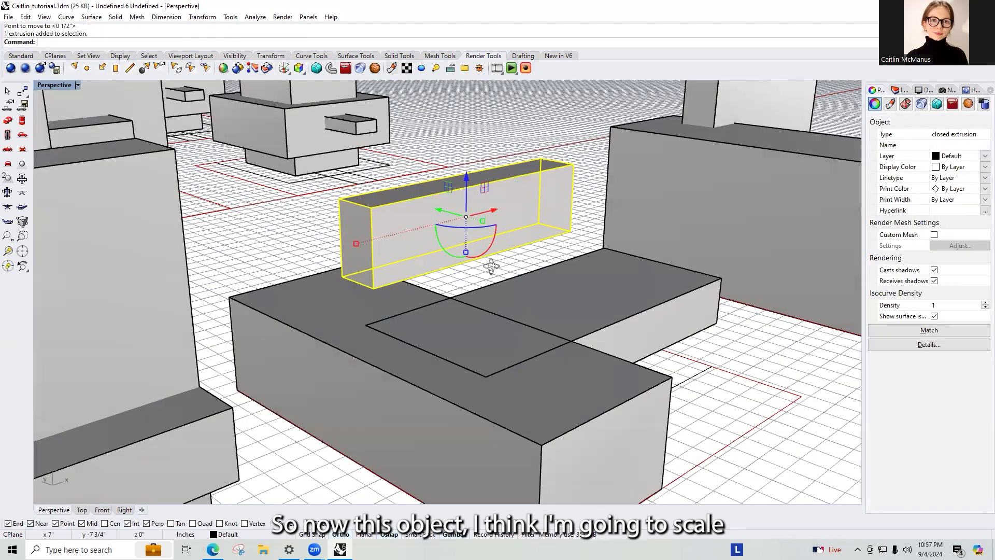
text(SC)
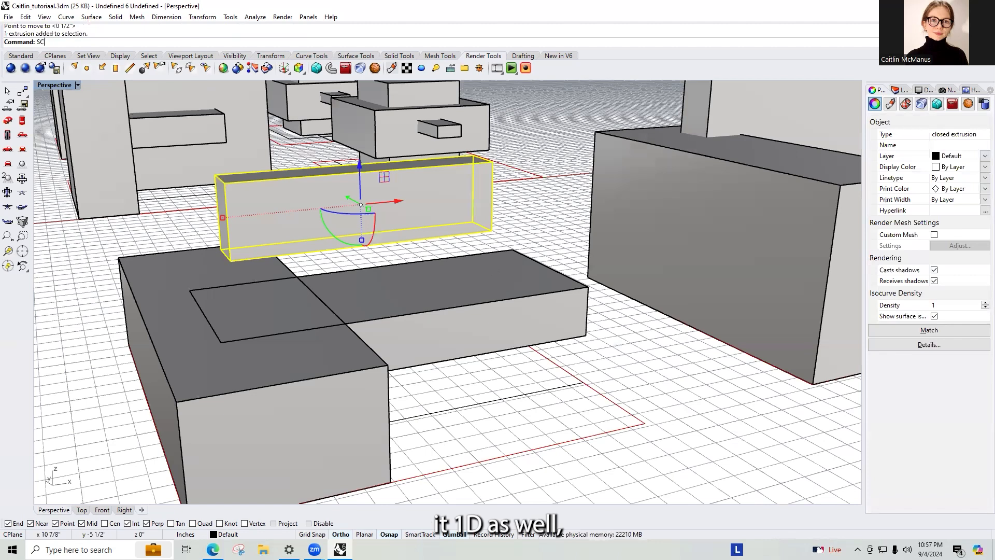
text(ale1D)
key(Return)
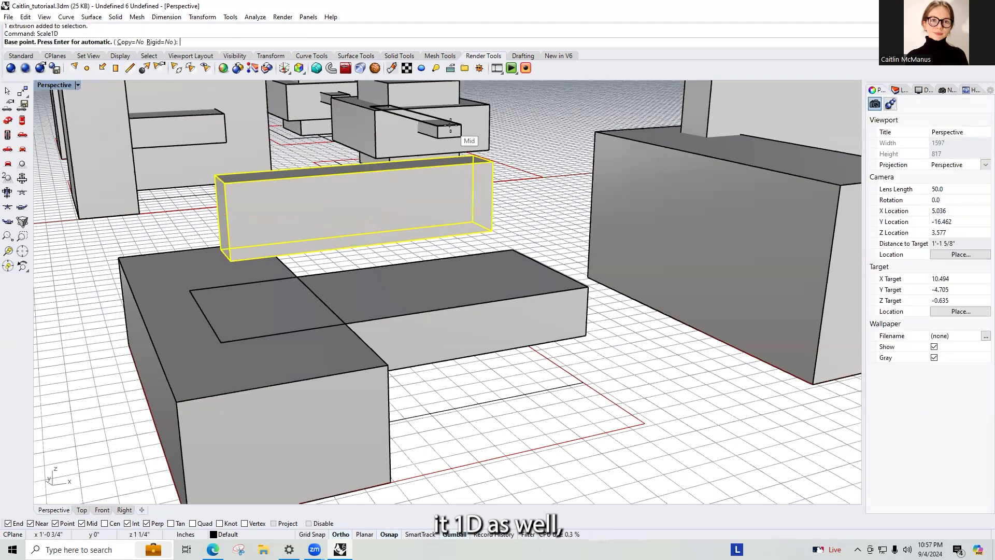
click(493, 162)
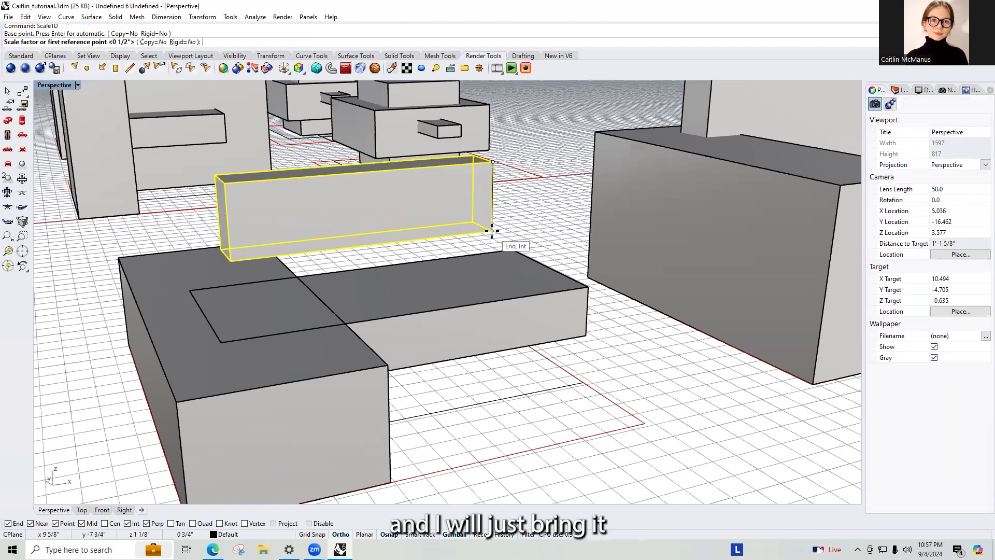
click(492, 239)
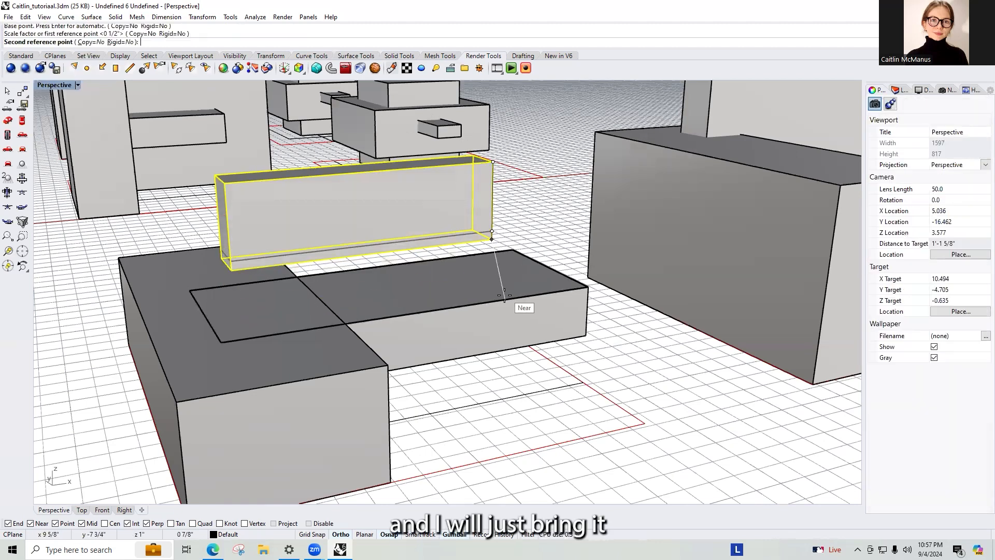
click(587, 336)
click(632, 366)
right_drag(635, 363, 253, 256)
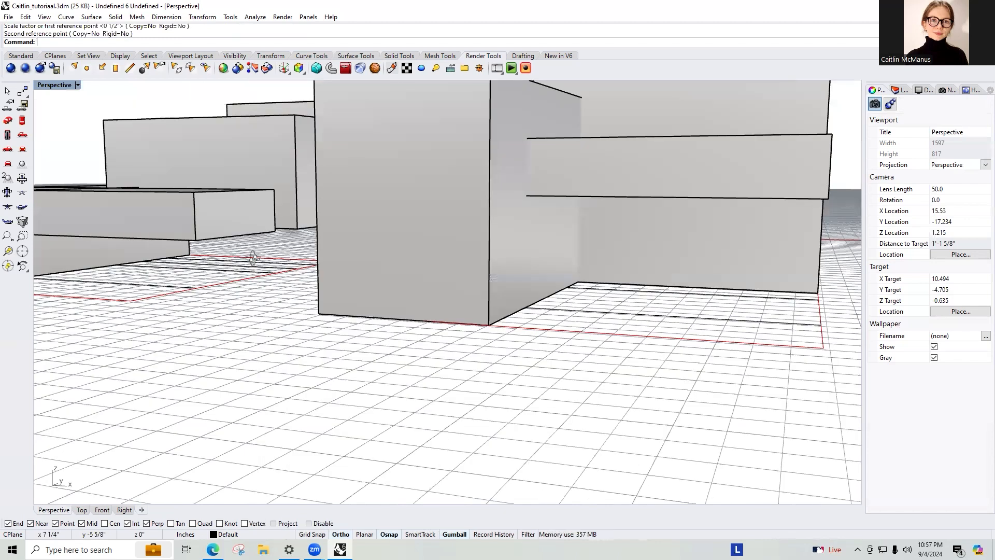
- Examine how the slab and upright panel of the second model overhang its base block
right_drag(333, 210, 369, 245)
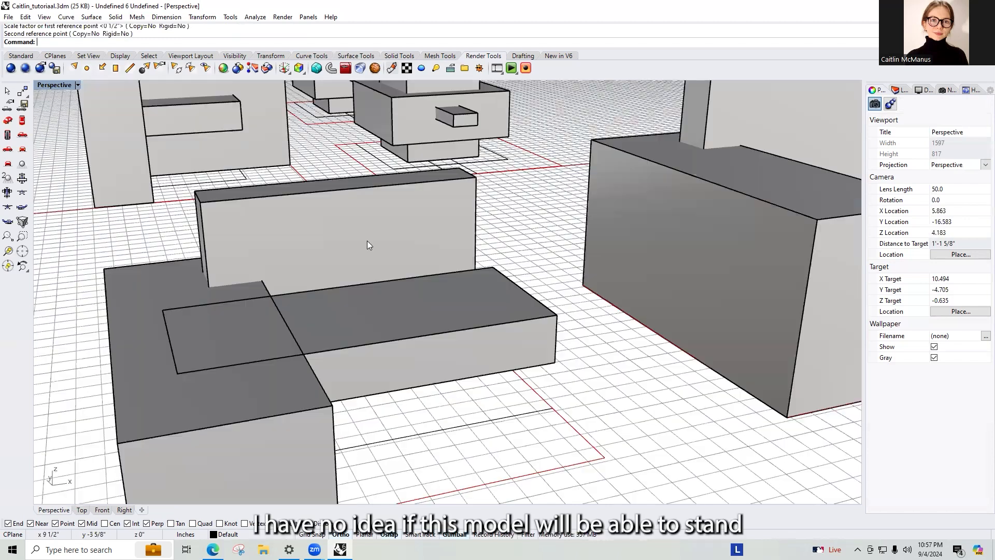
scroll(458, 273, down, 3)
click(467, 271)
right_drag(558, 368, 557, 331)
click(613, 373)
right_drag(364, 254, 440, 263)
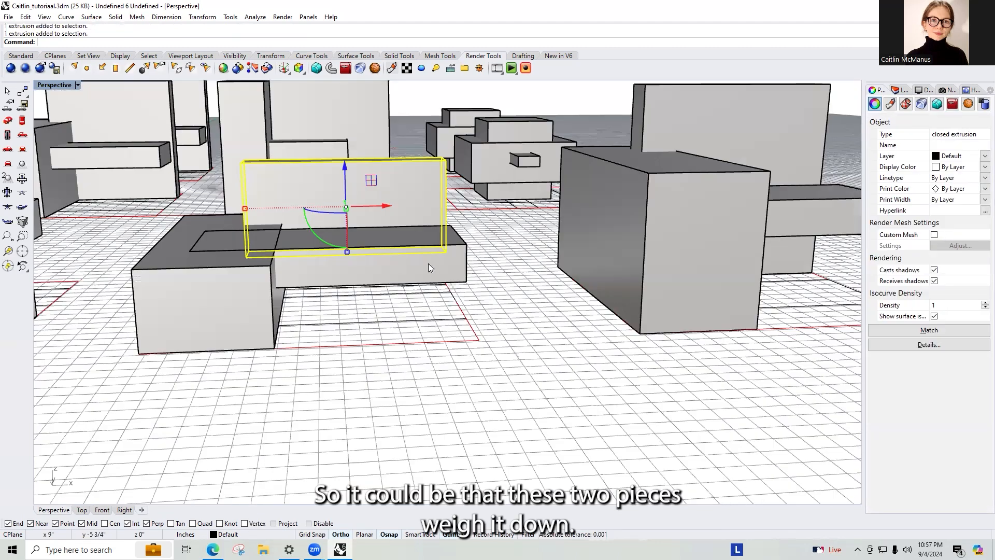
shift+click(423, 270)
click(558, 351)
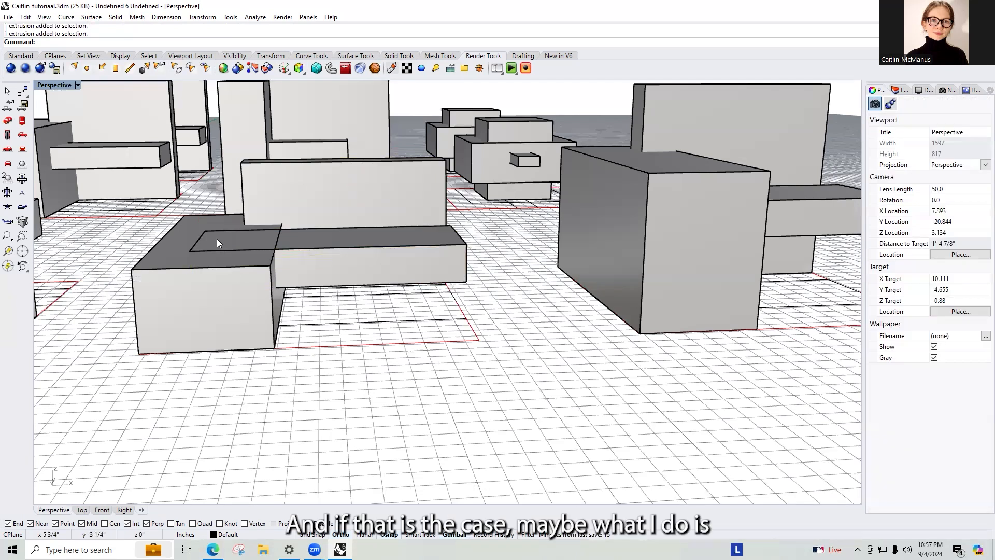
- Rotate the second model's base block, slab and panel together a quarter turn with Rotate3D about the base's outer lower long edge
click(217, 239)
shift+click(337, 261)
shift+click(328, 200)
right_click(300, 303)
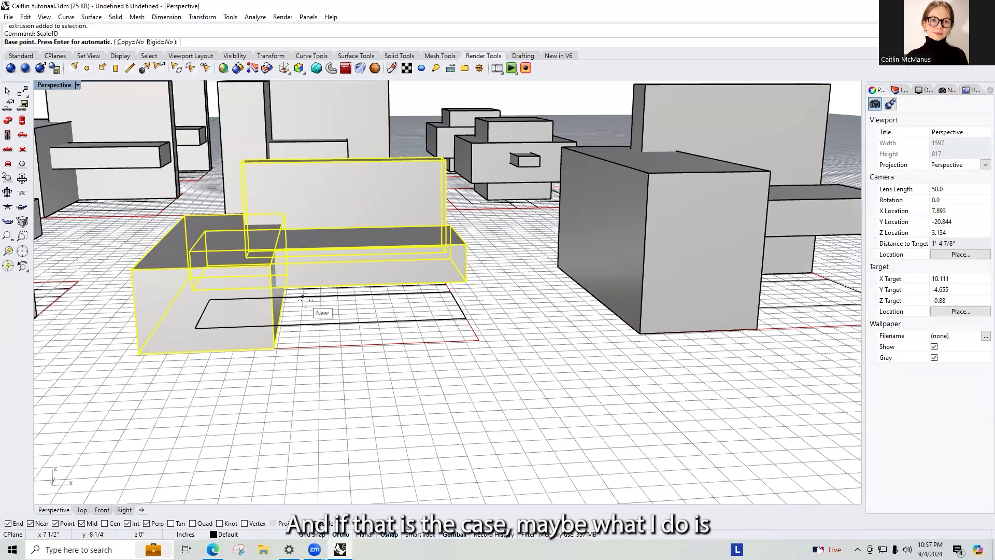
key(Escape)
text(Rotate)
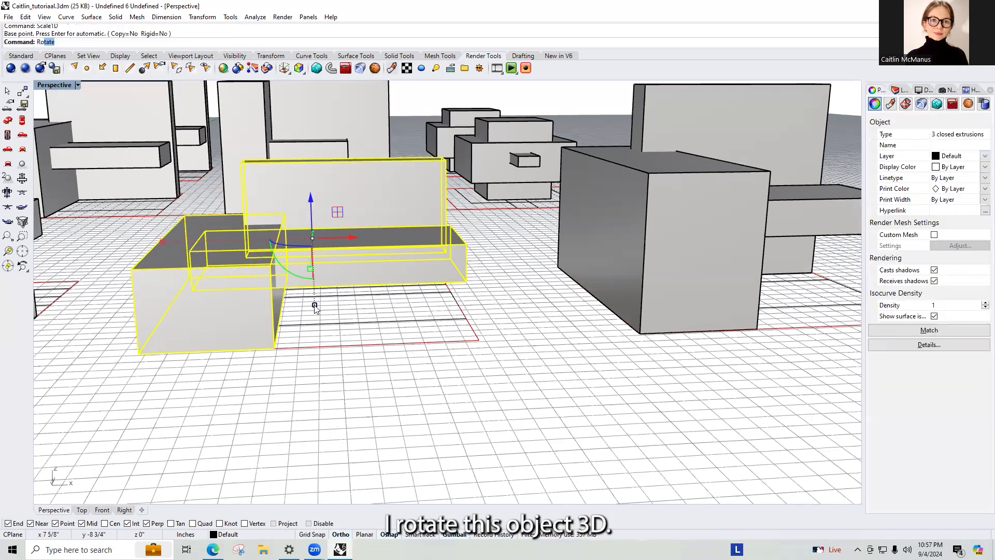
key(Down)
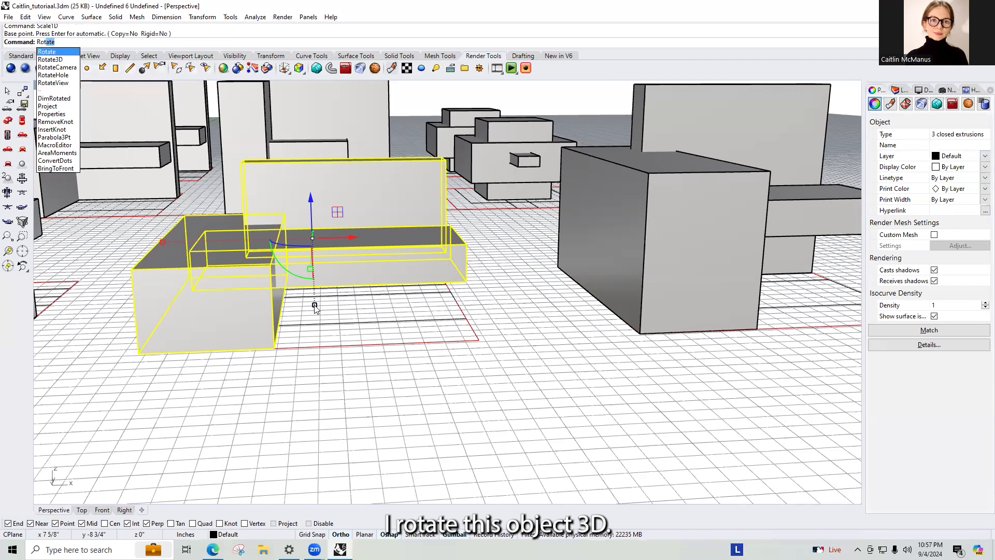
key(Return)
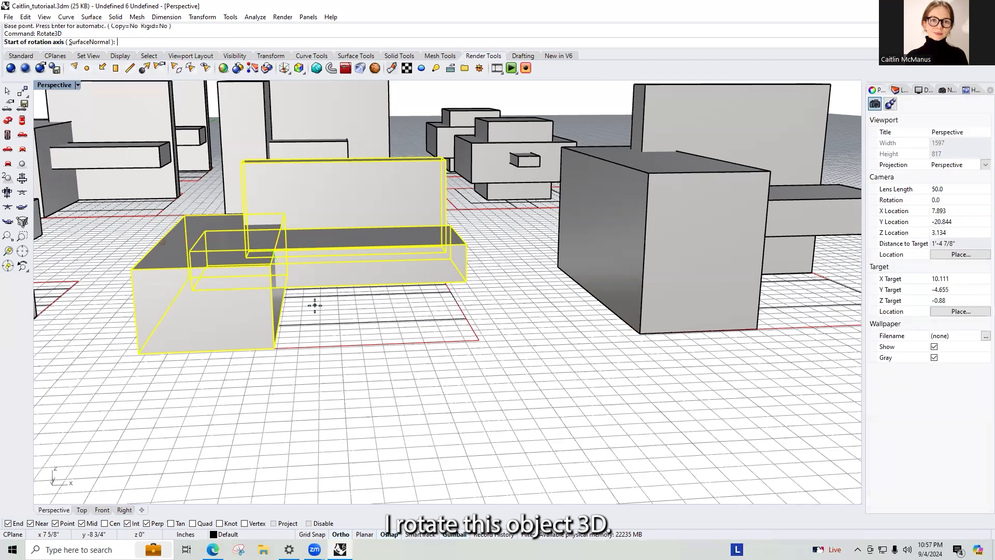
click(140, 352)
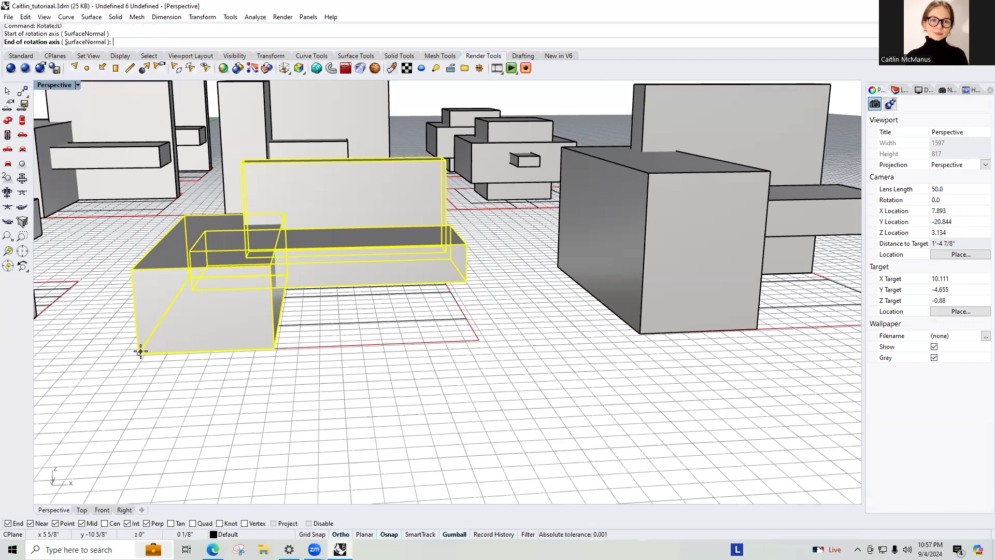
scroll(378, 346, down, 3)
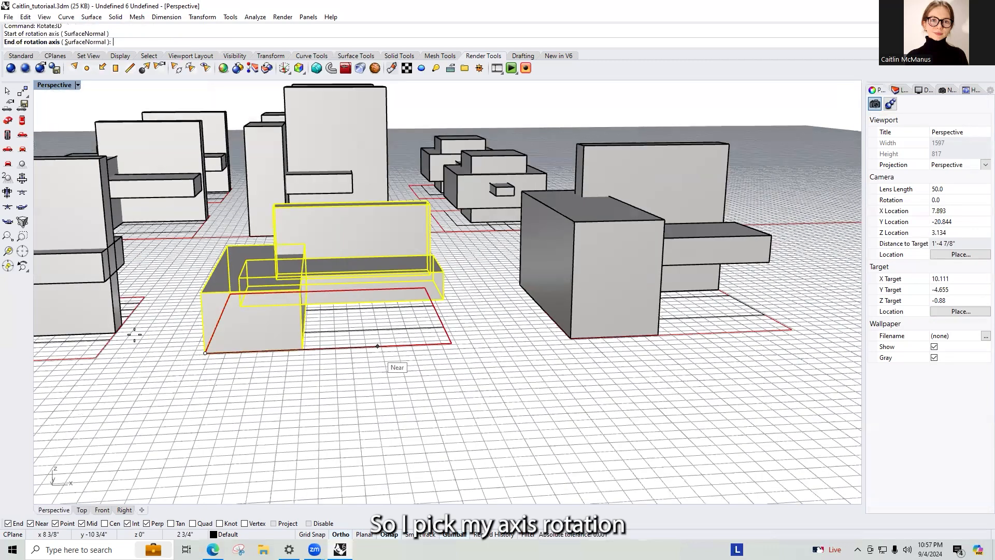
right_drag(166, 322, 278, 323)
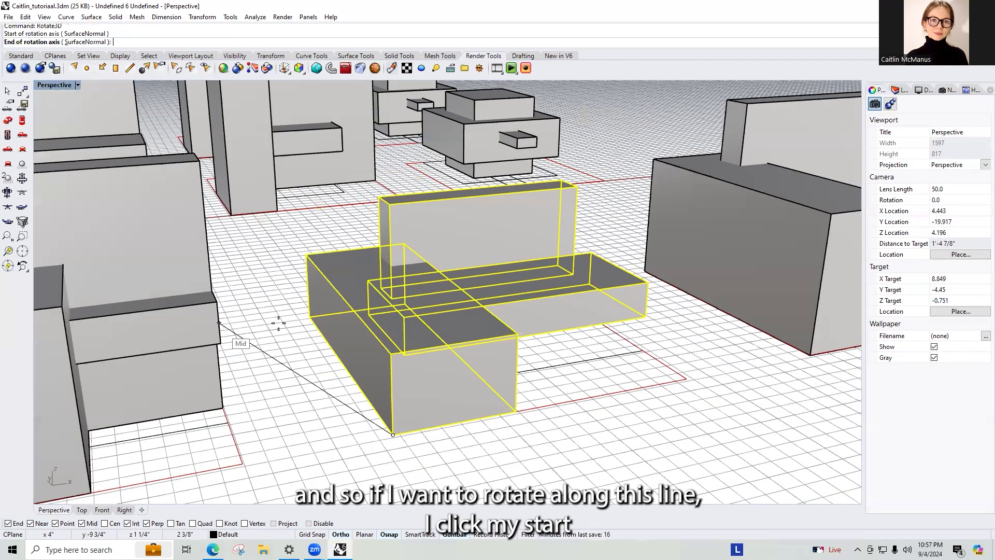
click(313, 317)
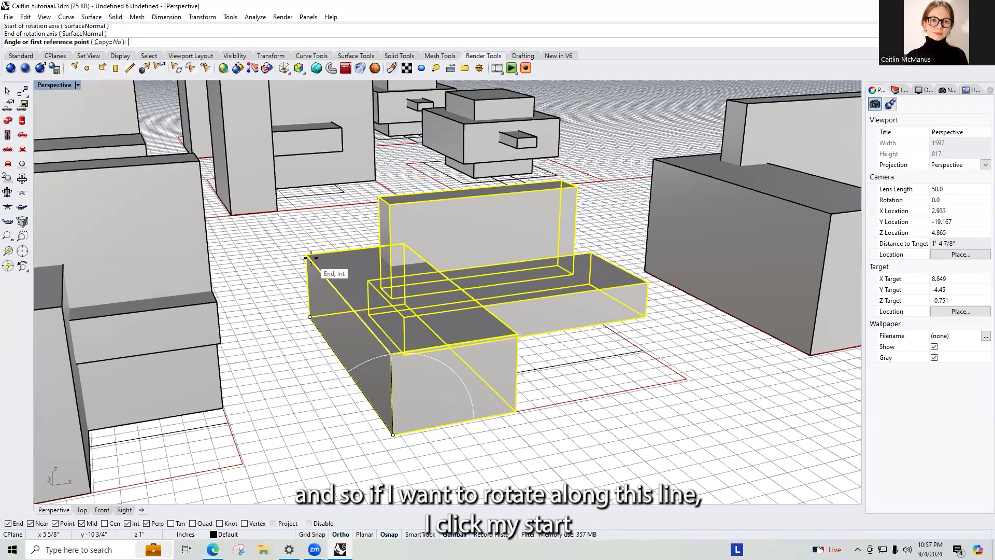
click(310, 256)
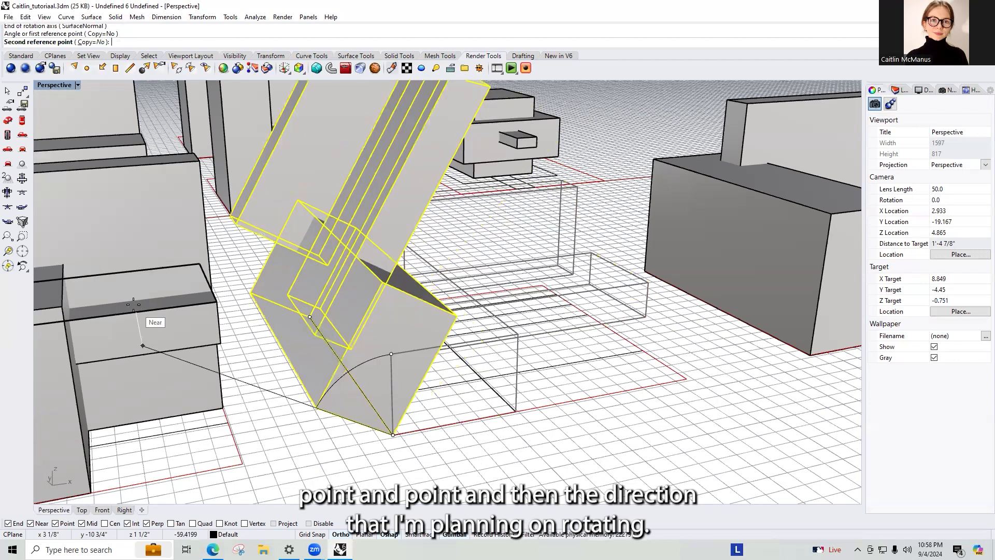
click(135, 423)
- Move the rotated model 2" back inside its boundary, from the base's lower front corner to the front boundary line's midpoint
text(Move)
key(Return)
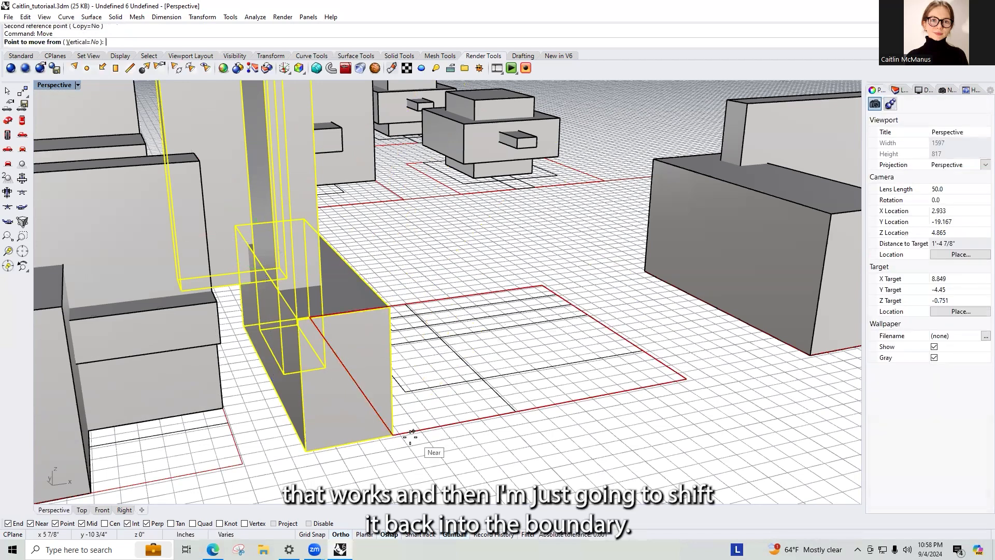
click(392, 433)
click(553, 405)
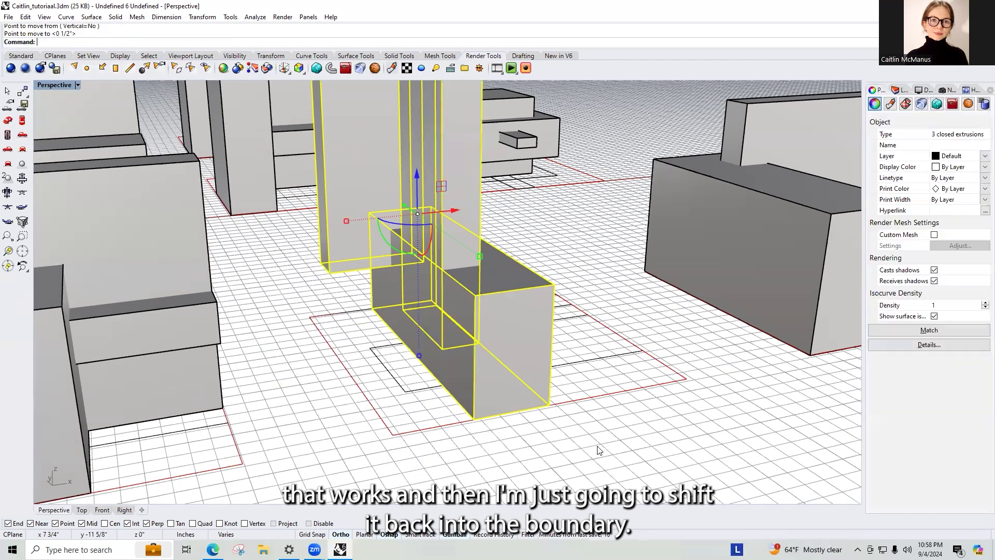
- Move the rotated model slightly further along the front boundary line so its base block sits centred in the boundary
right_click(562, 421)
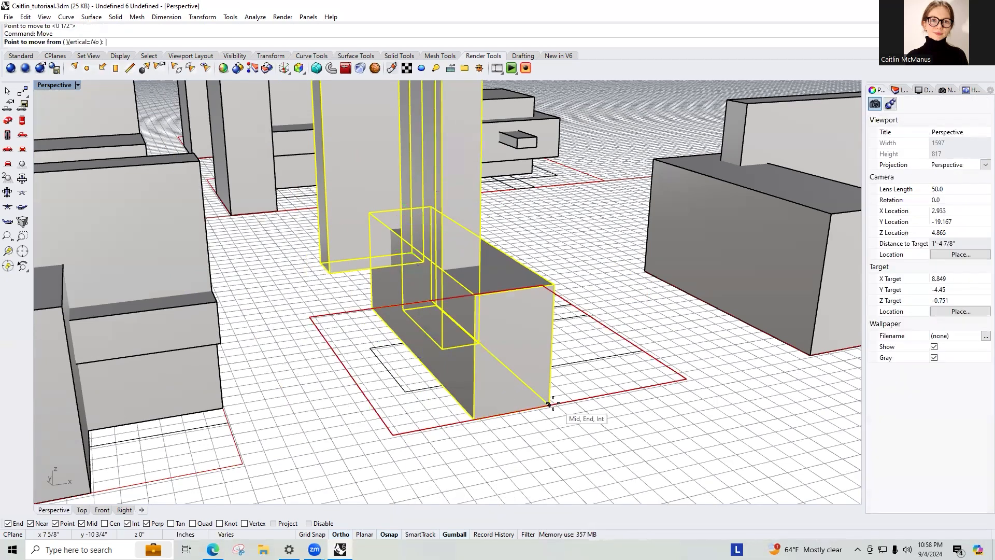
click(549, 405)
click(592, 398)
click(666, 465)
right_drag(656, 438, 579, 463)
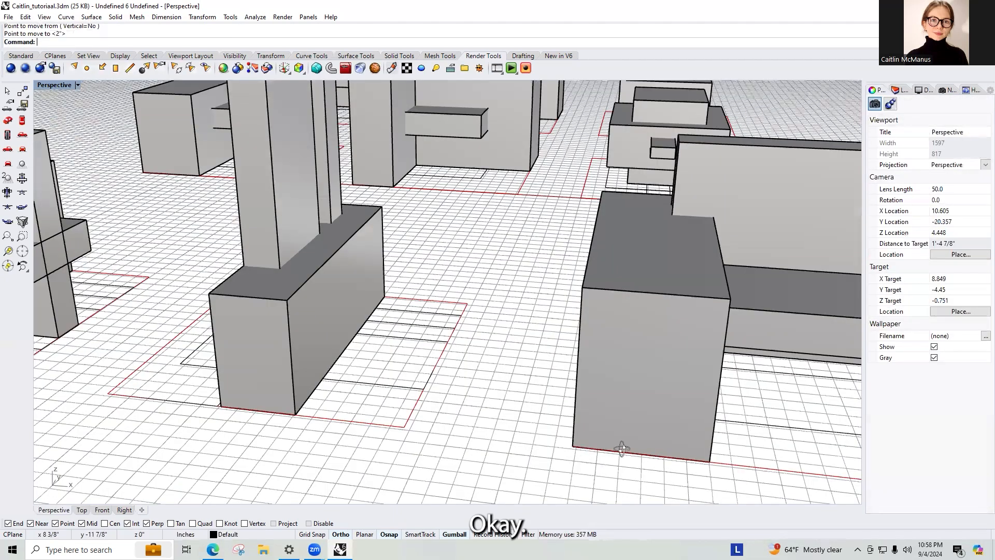
right_drag(620, 435, 561, 365)
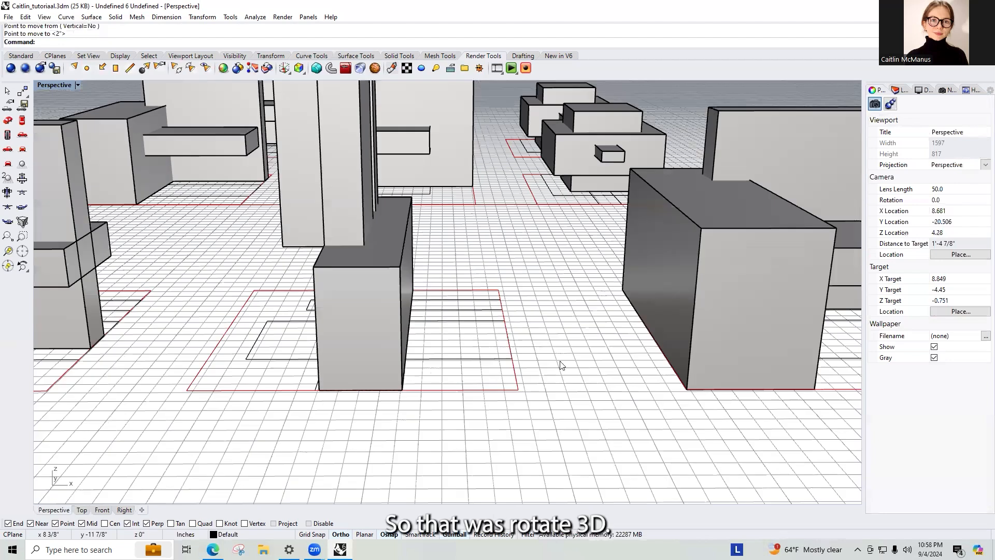
- Shorten the third model's base block lengthwise with Scale1D from its front top corner, ending in line with the slab's edge
scroll(359, 283, down, 6)
right_drag(359, 283, 481, 269)
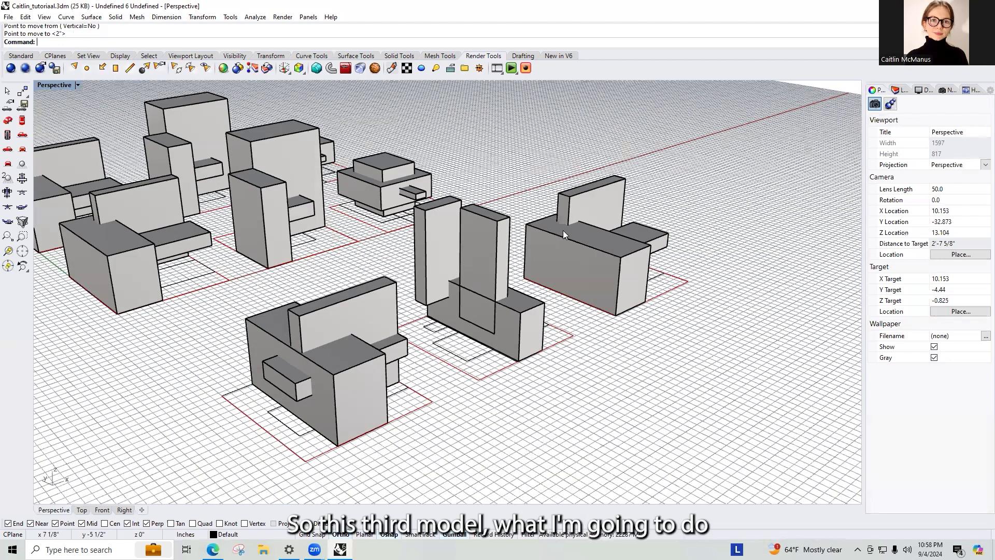
scroll(587, 237, up, 4)
right_drag(586, 237, 564, 250)
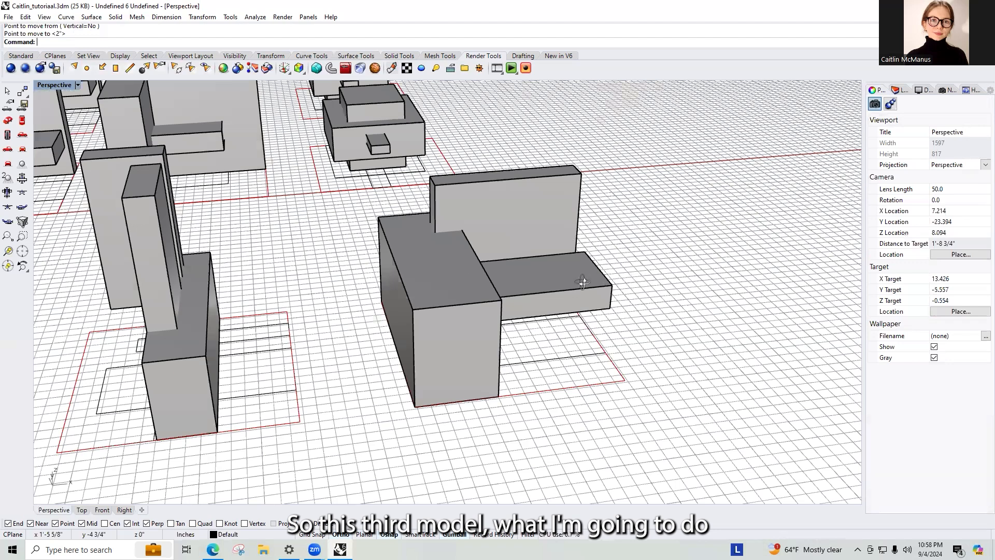
click(412, 291)
text(S)
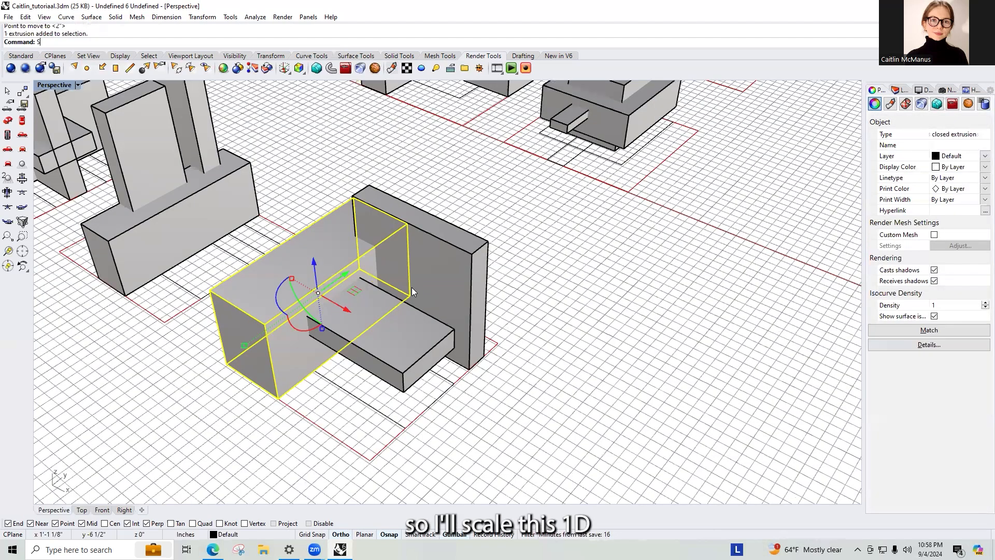
text(cale1D)
key(Return)
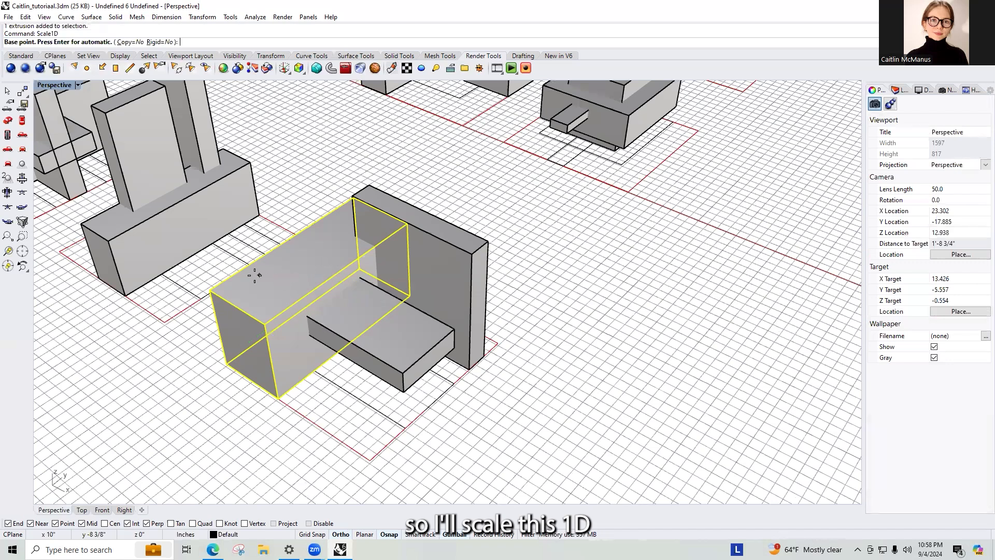
click(210, 289)
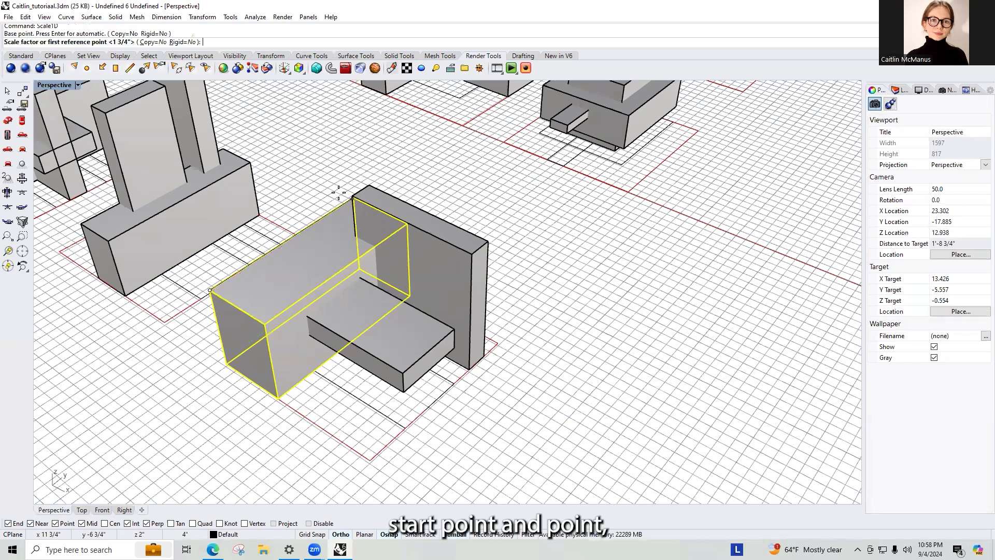
scroll(357, 199, up, 4)
scroll(356, 215, down, 3)
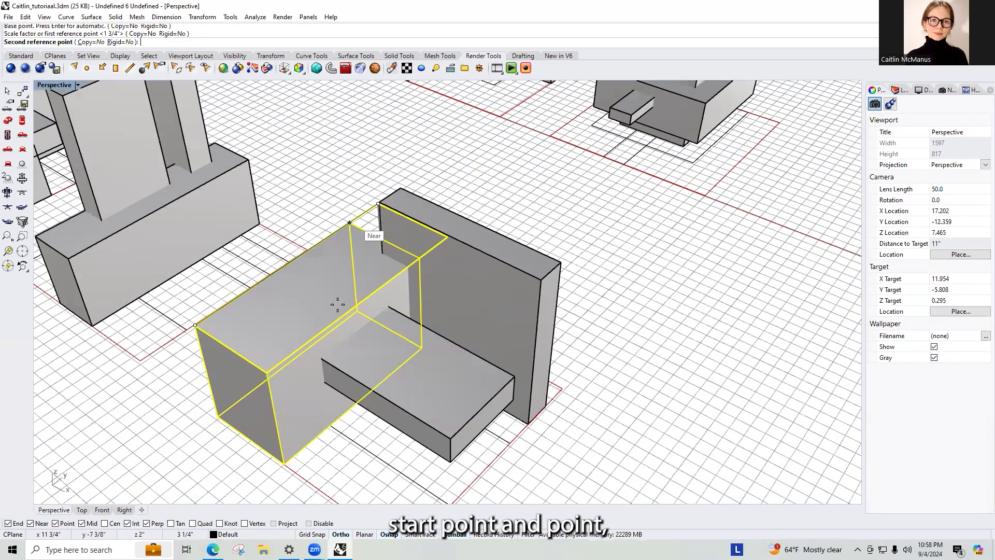
click(350, 223)
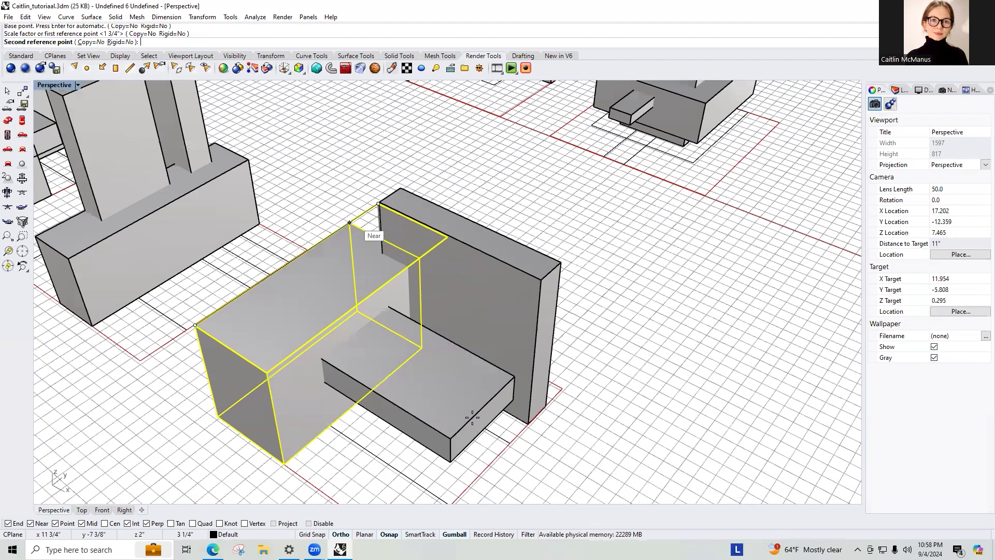
click(513, 389)
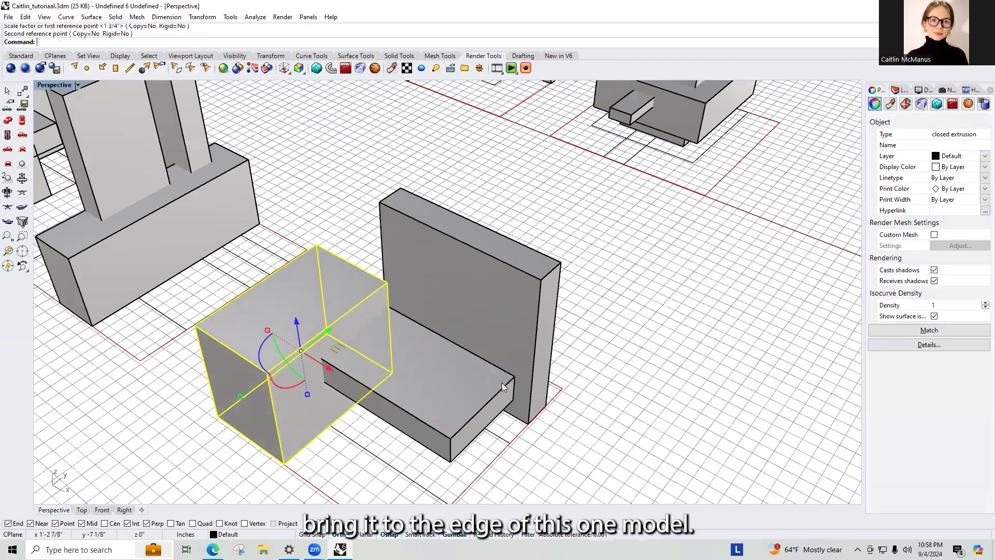
- Narrow the third model's upright panel from its outer top corner with Scale1D, and thicken it forward so it intersects the slab's end
right_drag(431, 374, 420, 368)
click(440, 348)
right_drag(586, 305, 414, 307)
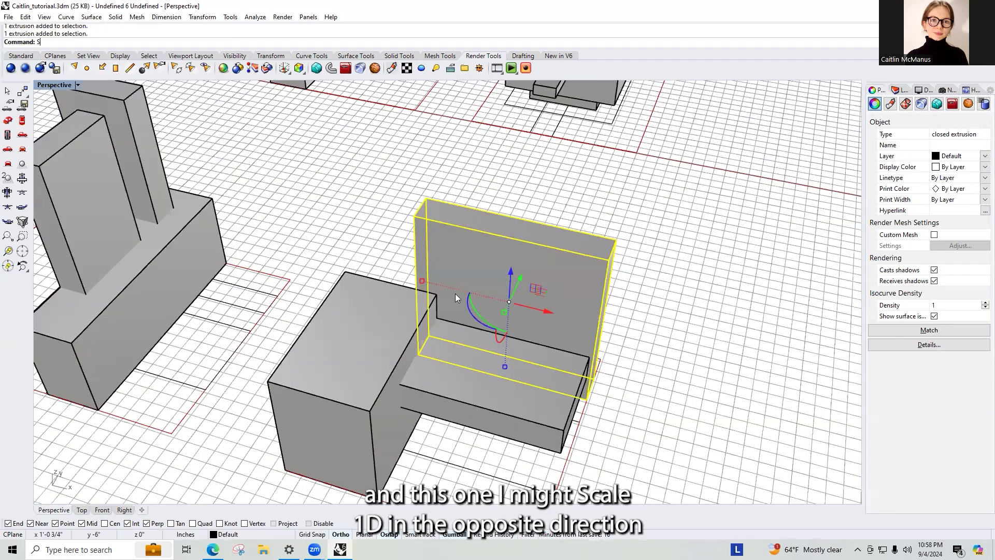
text(cale1D)
key(Return)
click(608, 260)
click(415, 216)
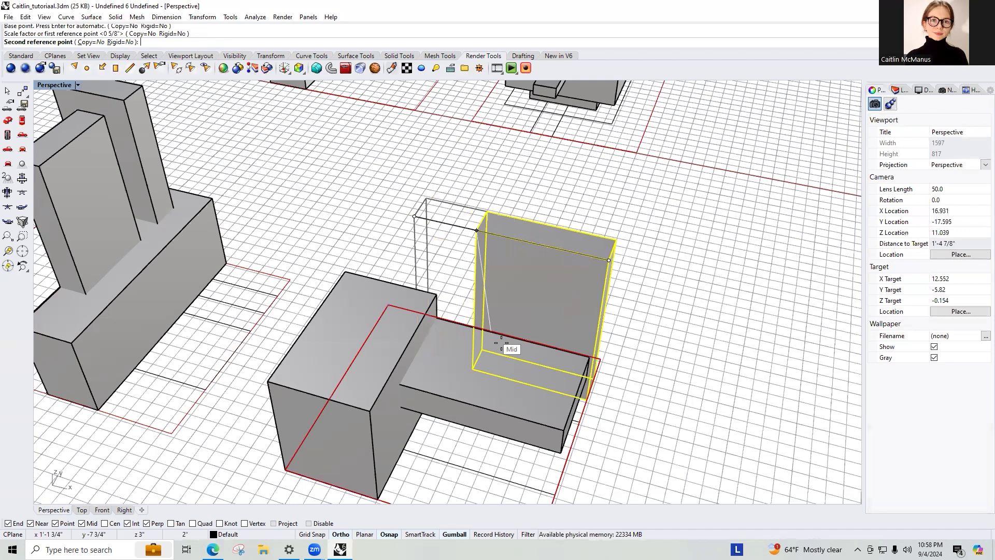
click(533, 354)
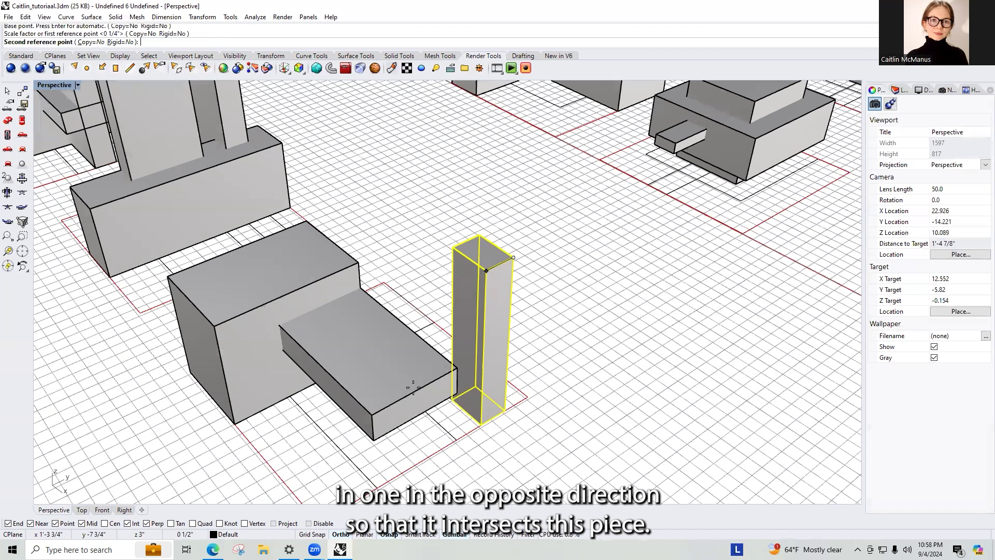
click(430, 405)
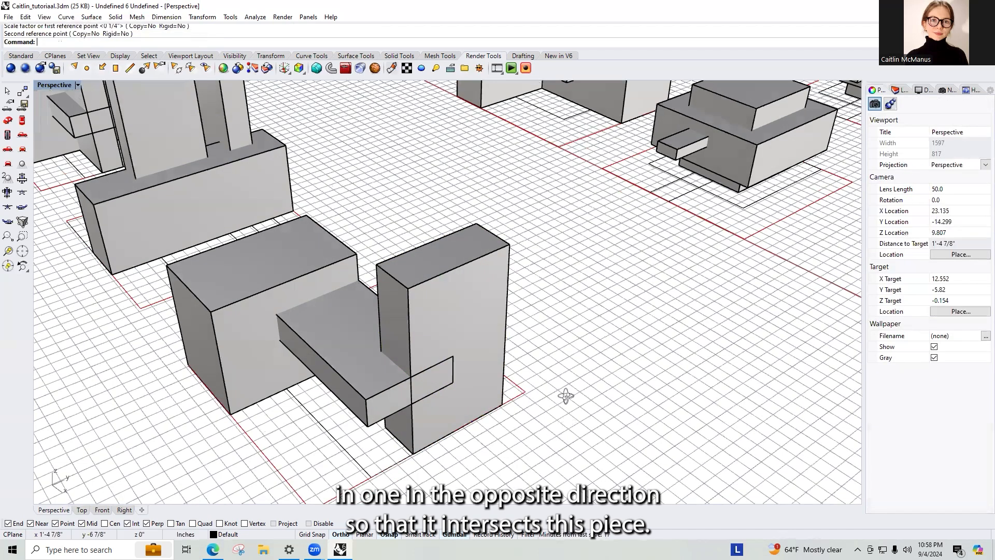
click(589, 284)
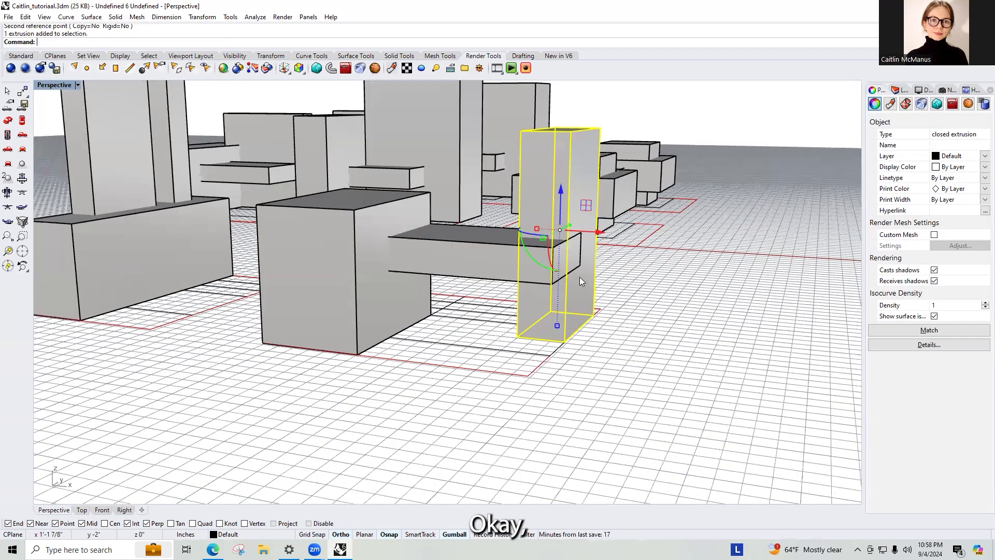
- Copy the row of three reconfigured models with their boundary curves, placing one duplicate row beside it
scroll(555, 275, down, 3)
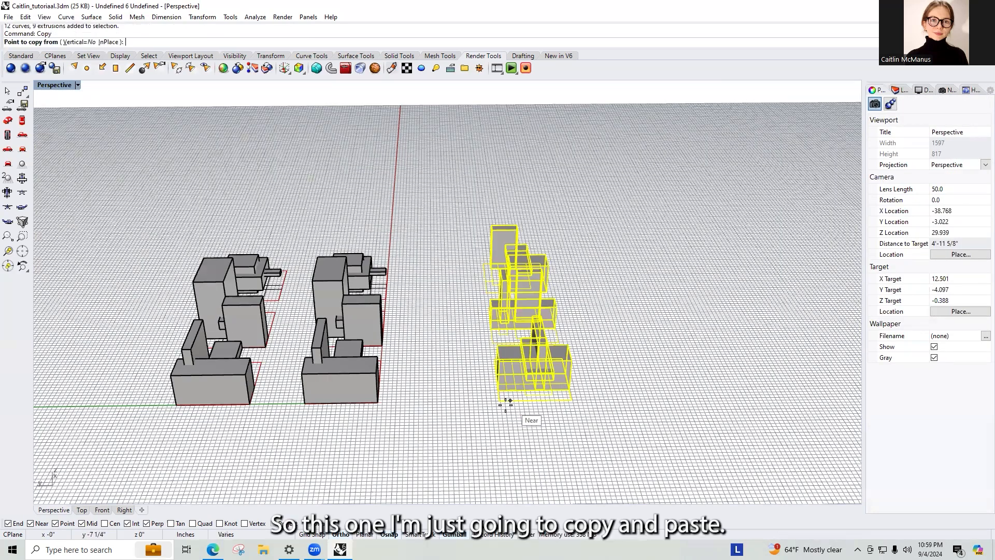
click(500, 400)
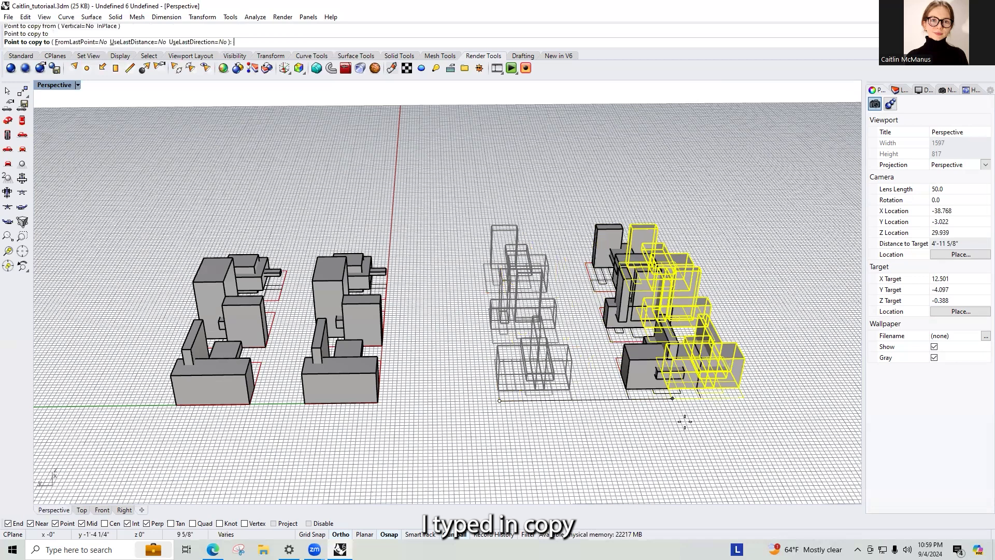
key(Escape)
key(Escape)
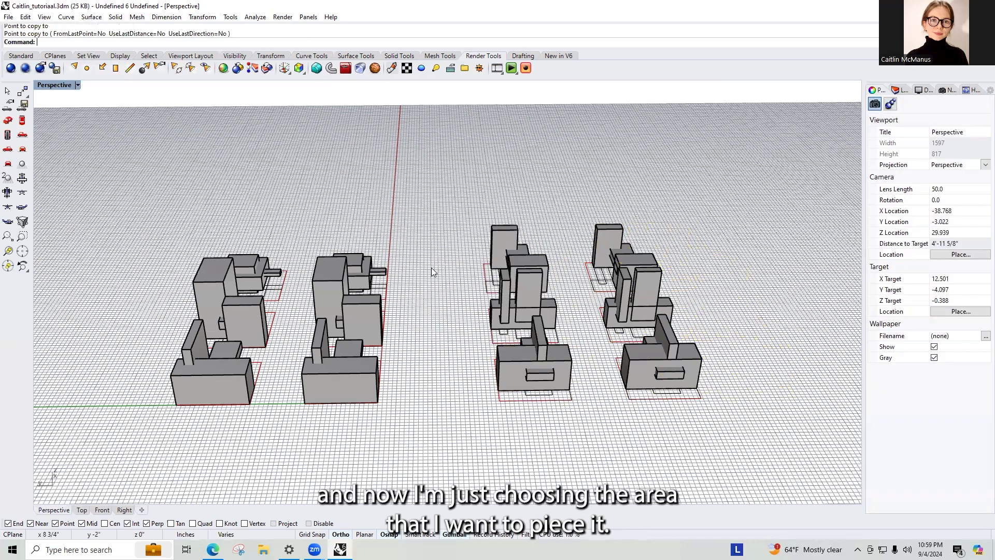
right_drag(246, 316, 248, 307)
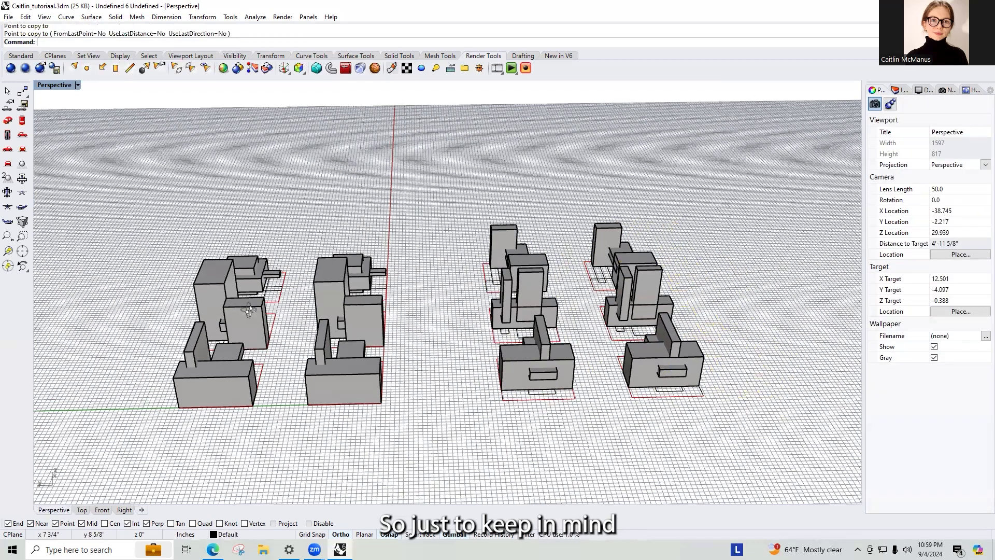
right_drag(273, 362, 280, 356)
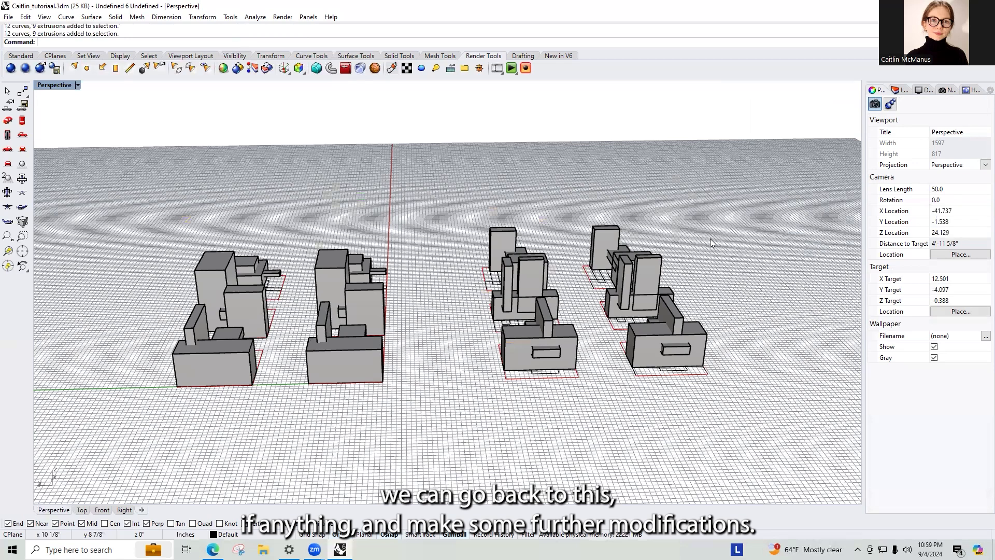
- Show the list of layers and save the Rhino model file
drag(157, 417, 828, 142)
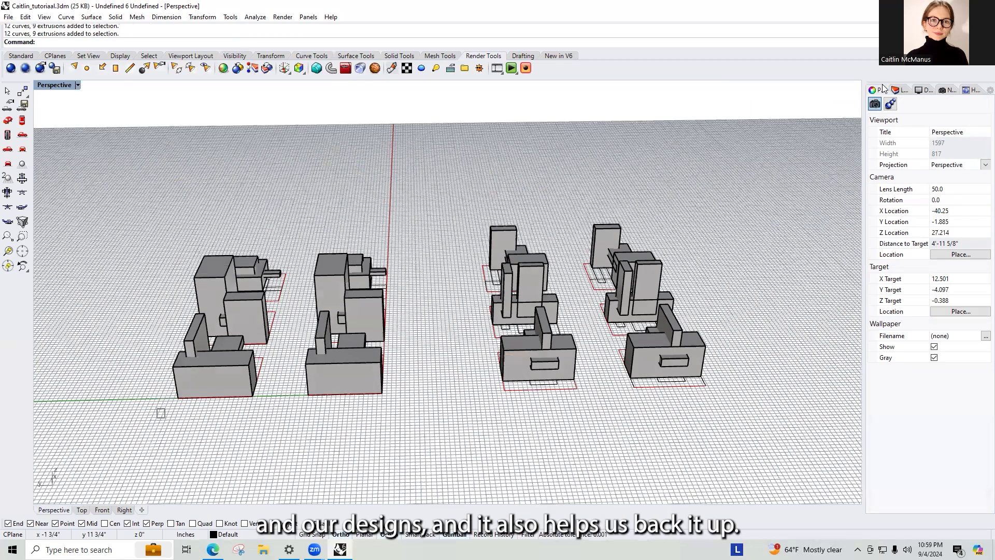
click(901, 90)
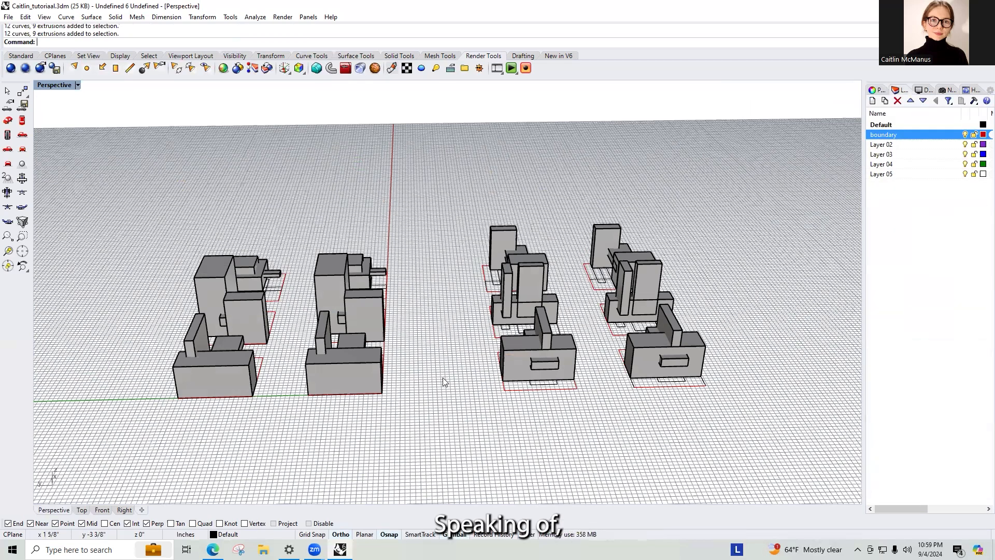
key(ctrl+s)
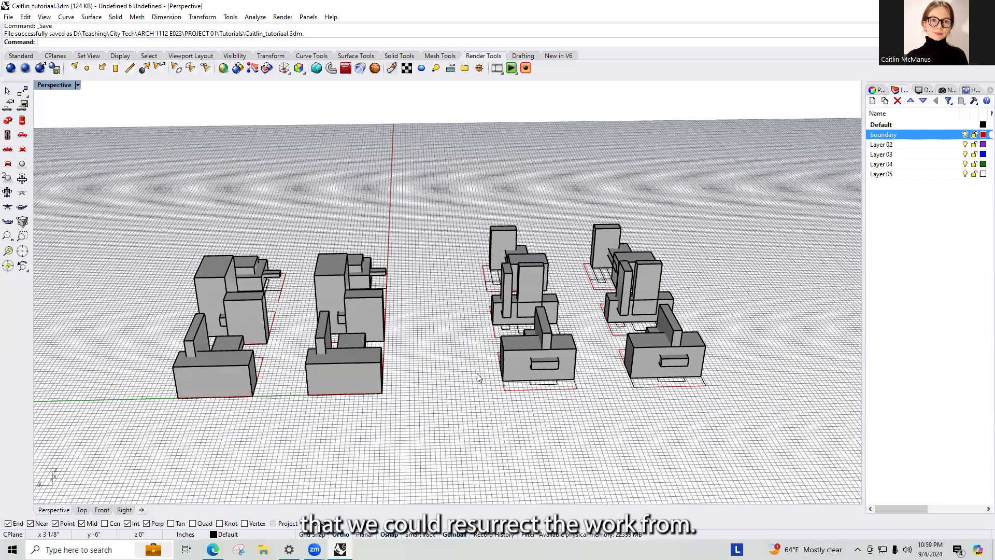
- Lock the boundary layer and change one full row from each pair of duplicate model rows to Layer 02 as untrimmed originals
mouse_move(411, 284)
right_down()
mouse_move(456, 282)
mouse_move(418, 284)
right_up()
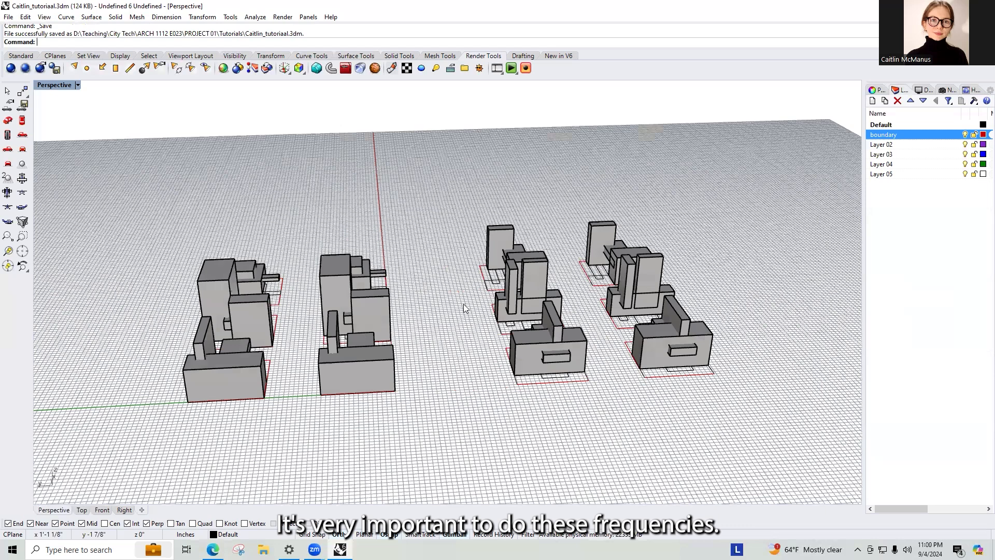
right_drag(442, 353, 428, 353)
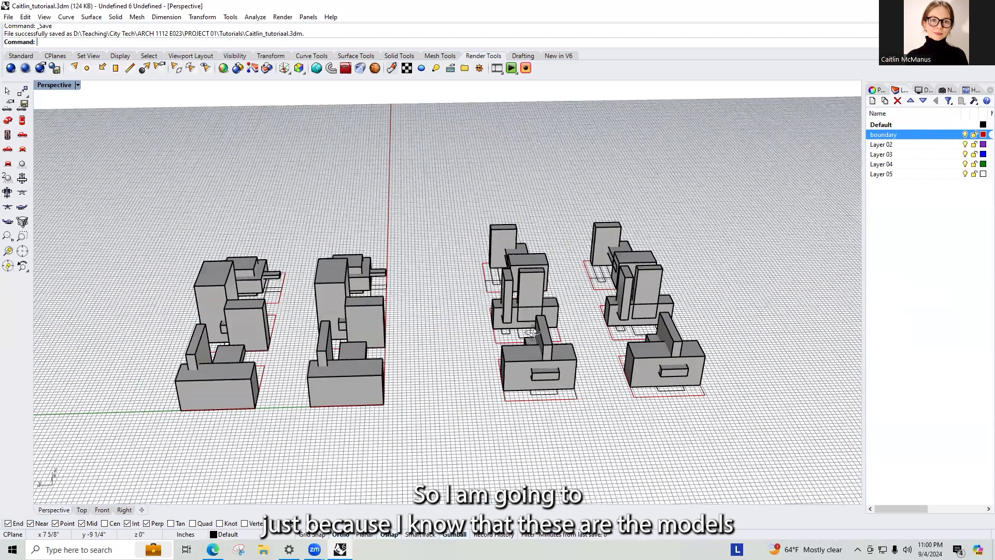
right_drag(566, 307, 541, 388)
right_drag(492, 317, 512, 323)
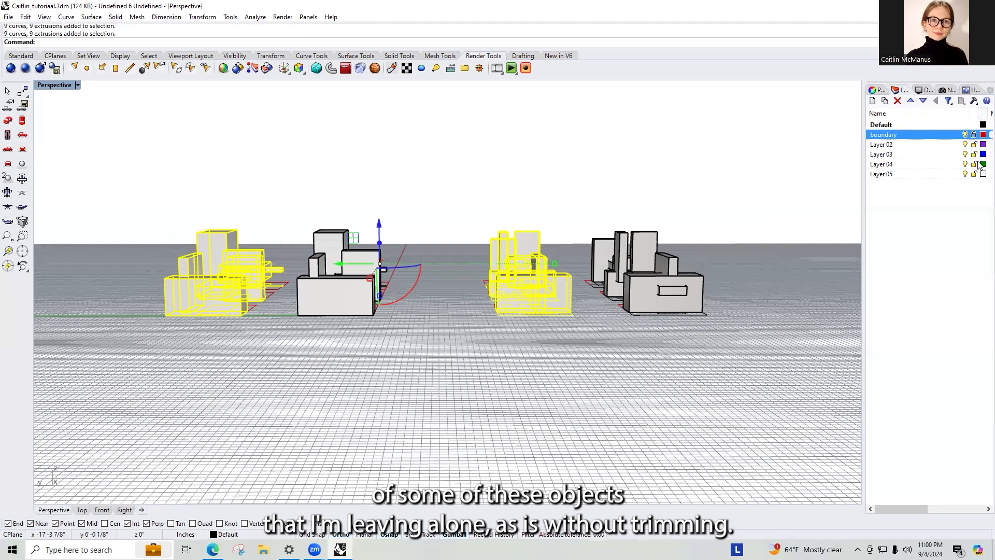
right_click(899, 147)
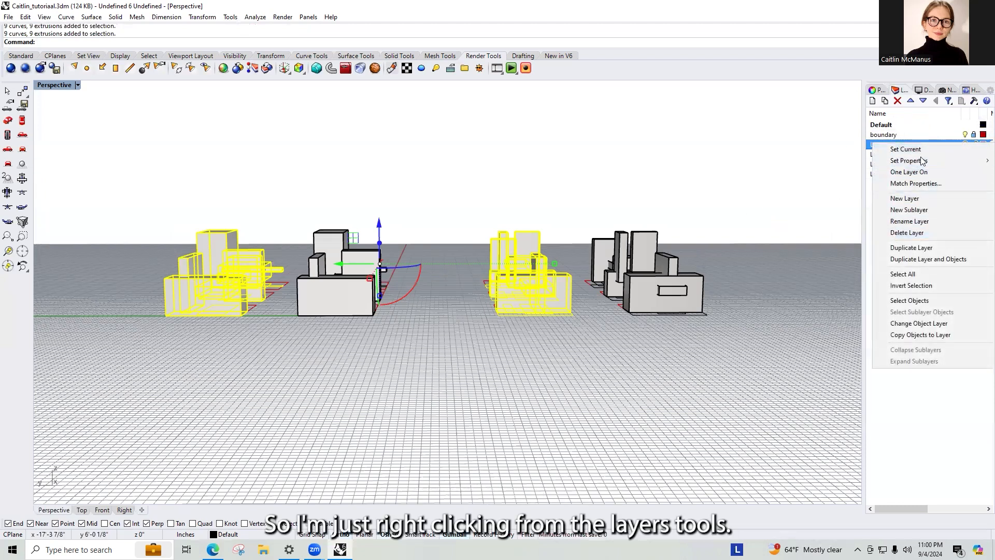
click(876, 90)
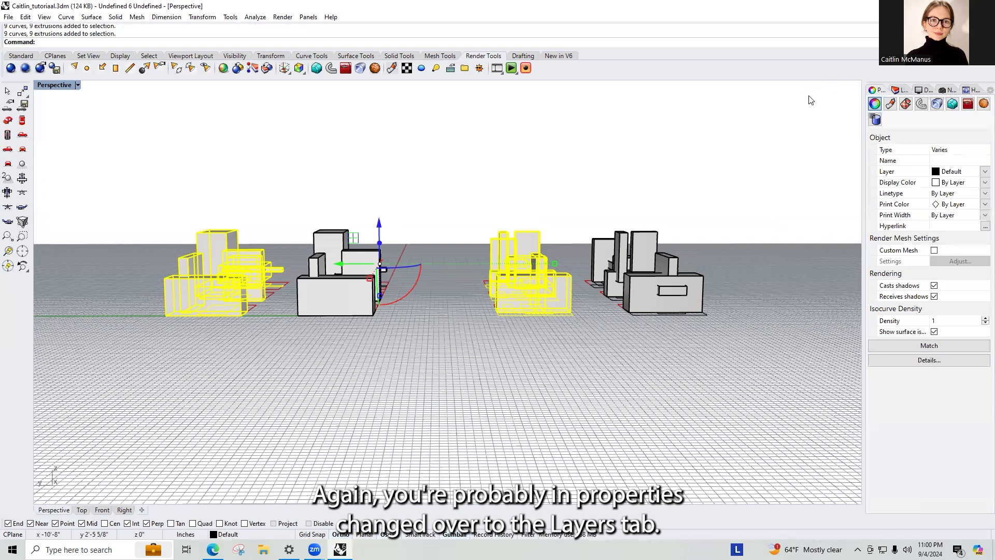
click(901, 90)
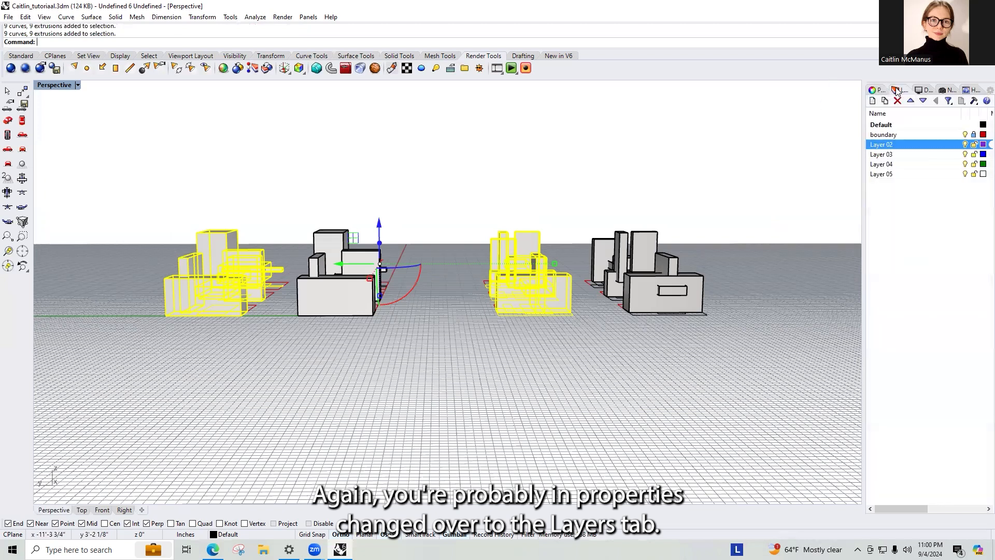
right_click(884, 148)
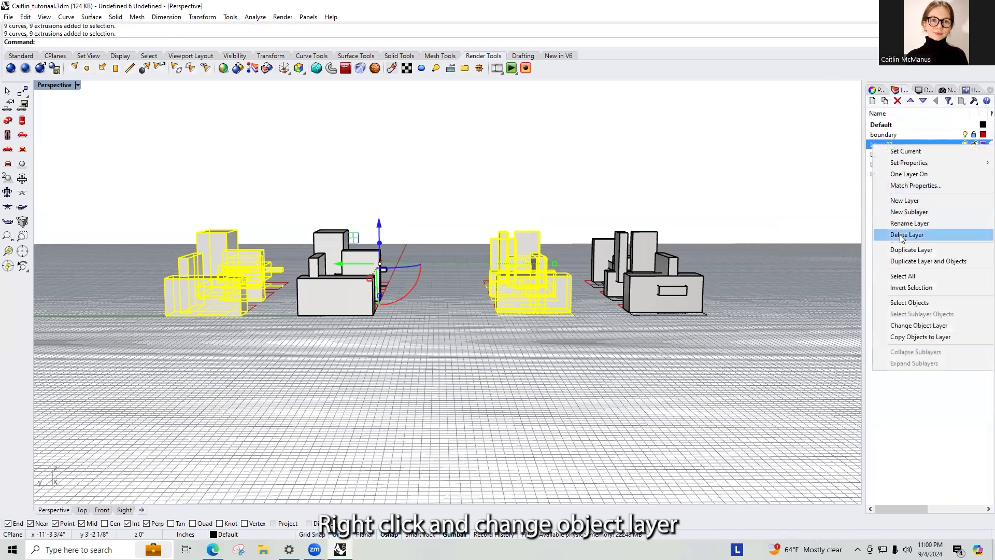
click(918, 325)
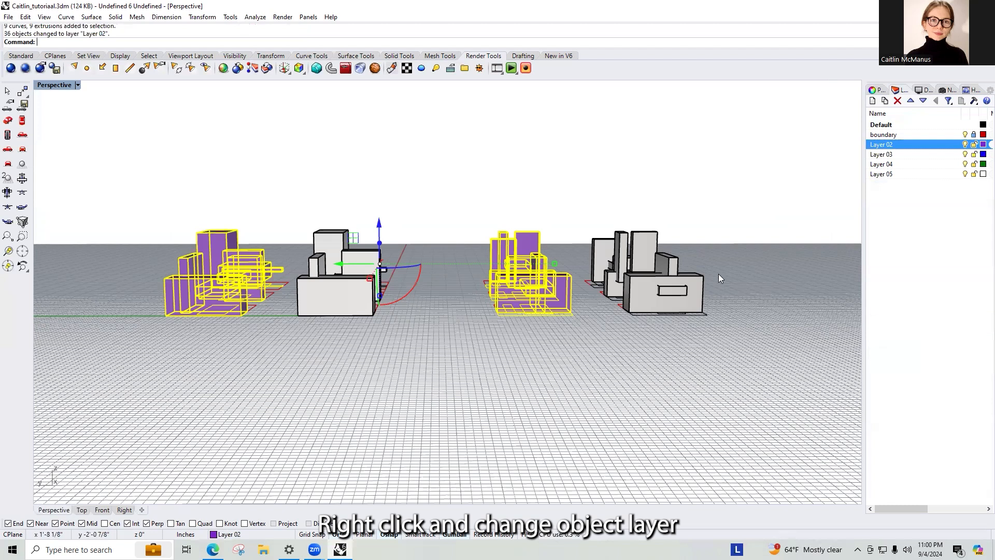
key(Escape)
- Rename Layer 02 as original
right_drag(339, 393, 390, 279)
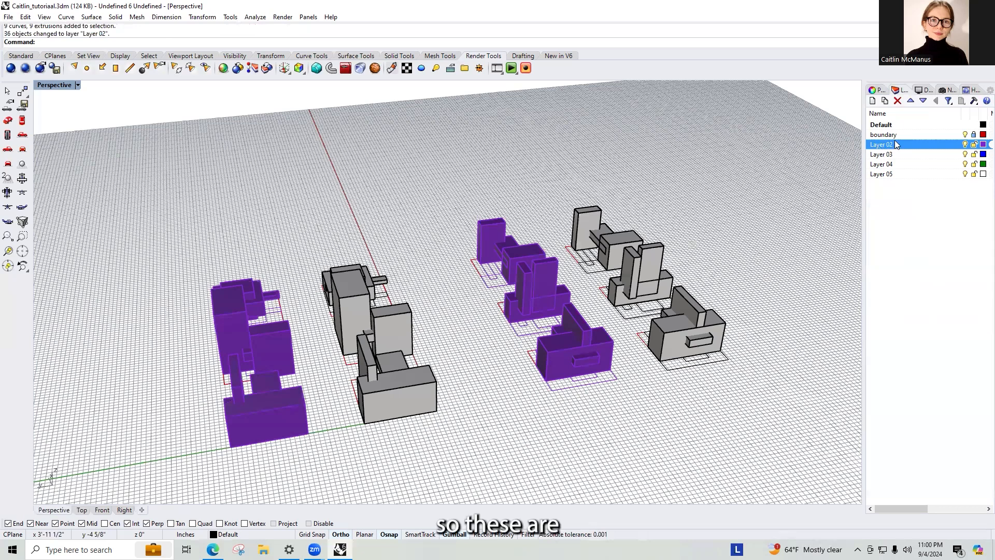
double_click(896, 145)
text(original)
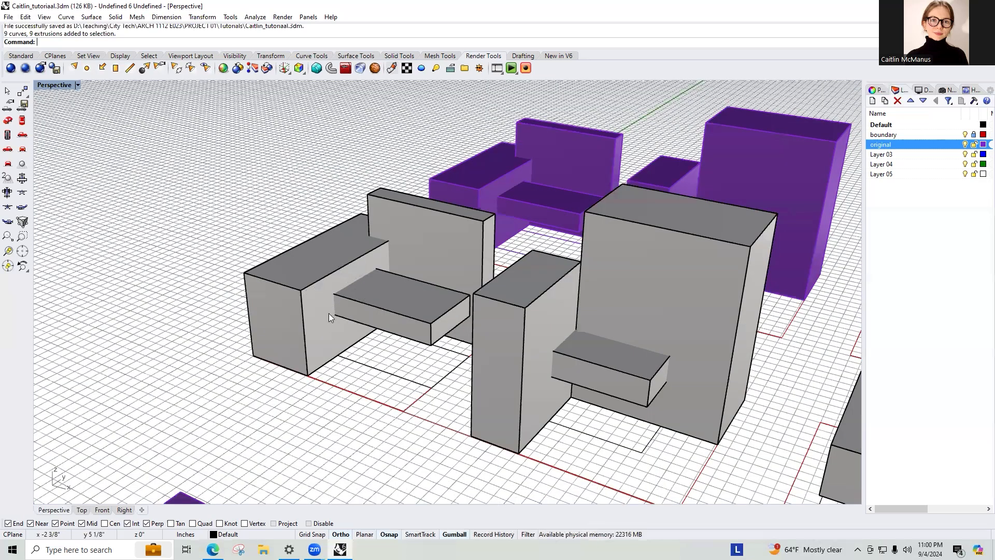
- Use BooleanSplit to cut the first grey model's base block with its upright panel and horizontal slab
click(351, 260)
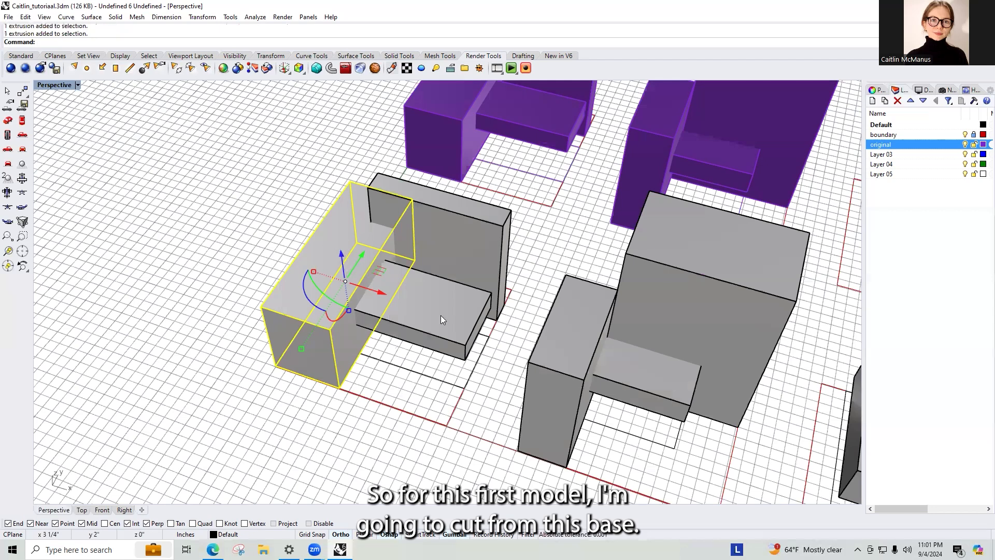
click(201, 216)
click(337, 232)
click(245, 269)
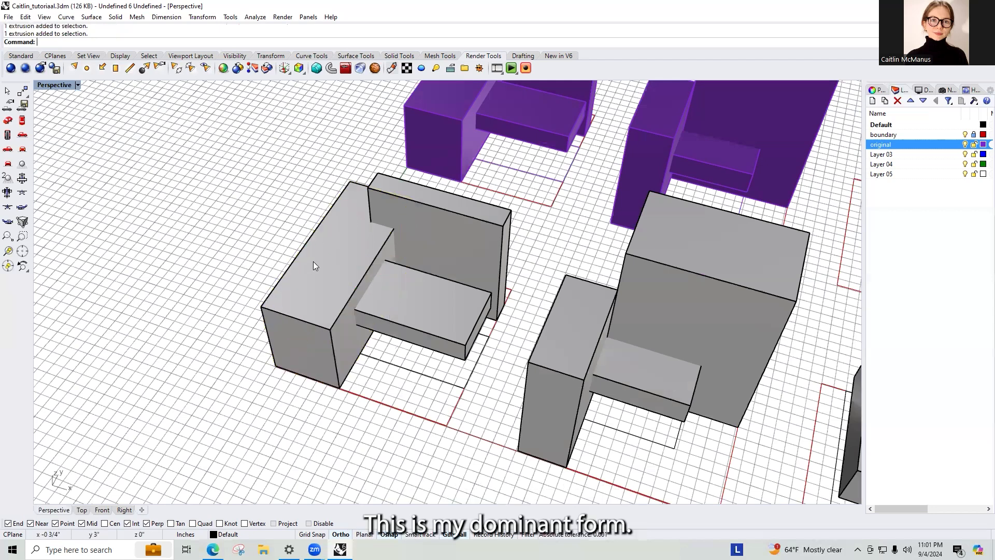
text(Boolean)
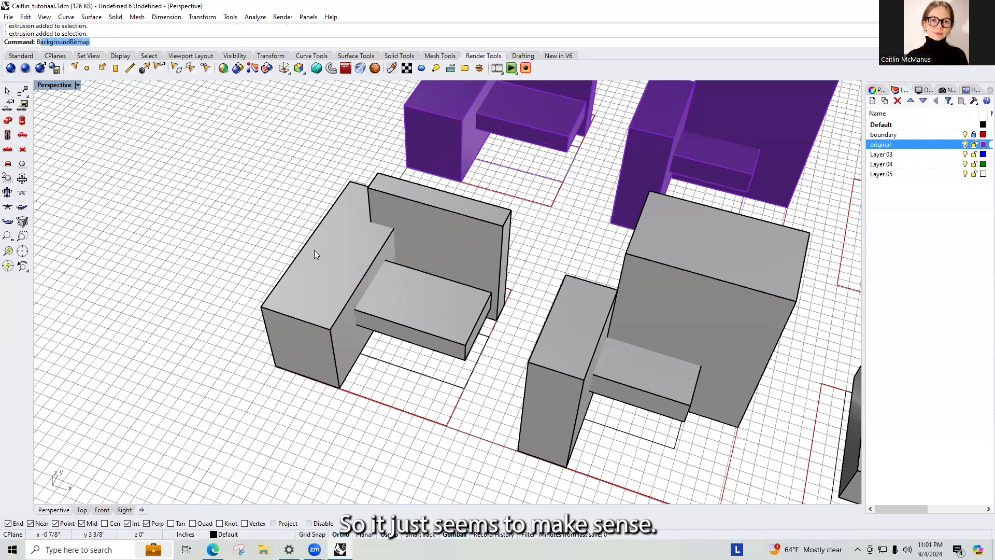
text(Split)
key(Return)
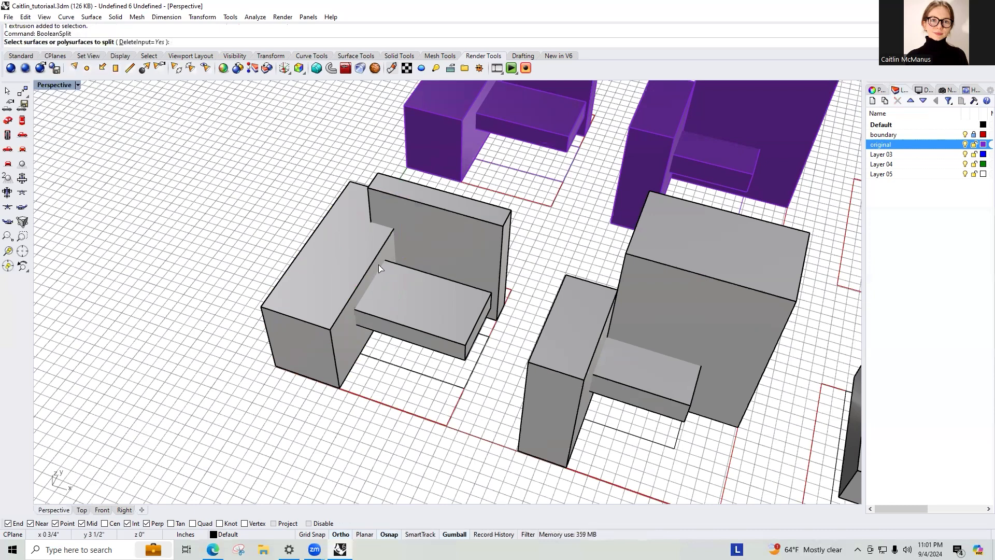
click(361, 274)
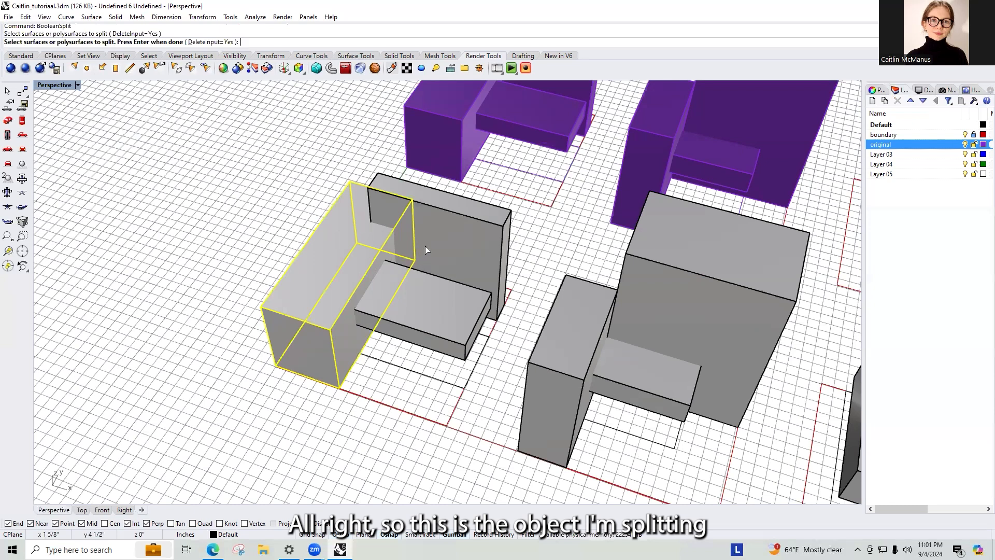
key(Return)
click(448, 232)
click(423, 318)
key(Return)
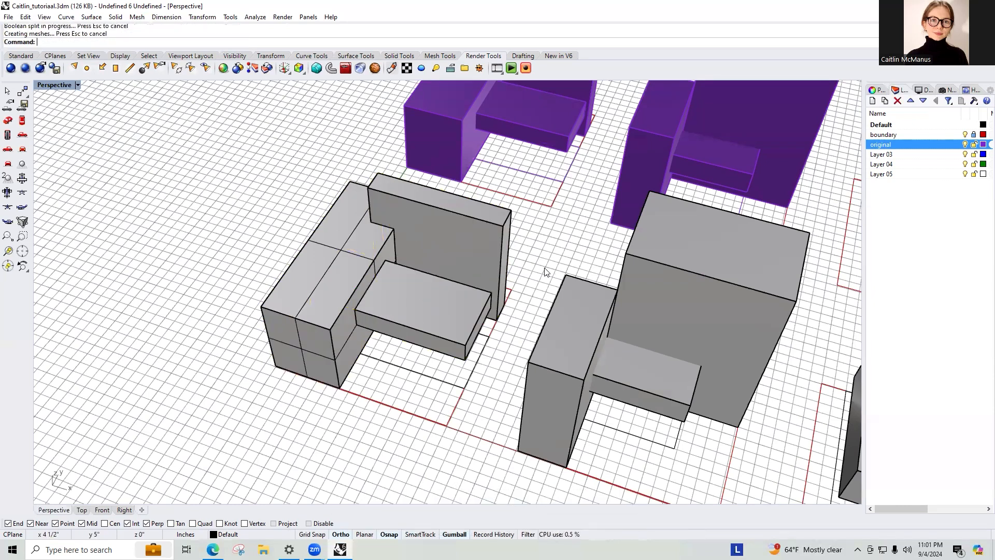
- Duplicate the split base block along the X axis into the empty space outside the first model
click(346, 288)
right_drag(347, 288, 370, 303)
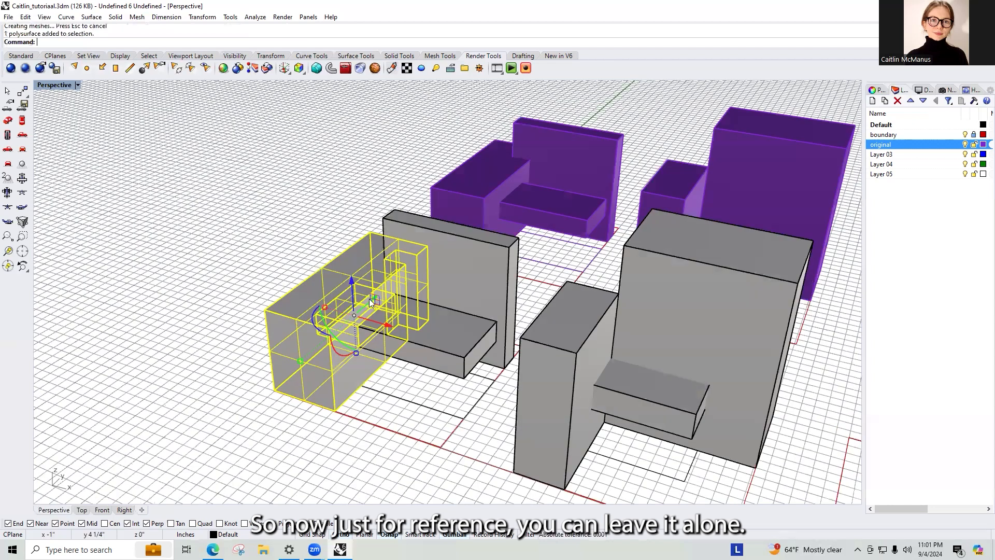
drag(388, 323, 216, 306)
click(212, 374)
- Examine the slab and panel cut-outs in the duplicated base block from several angles
scroll(184, 266, up, 6)
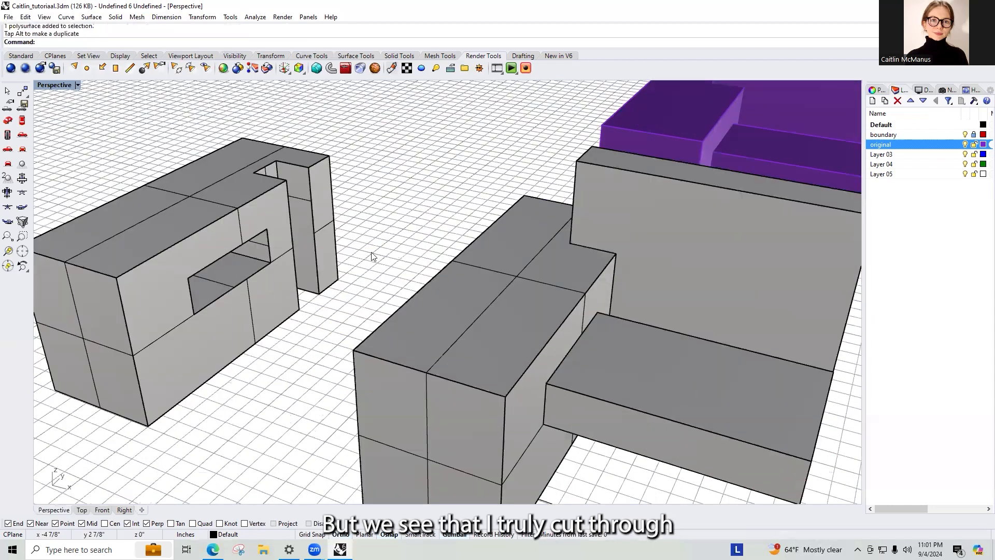
right_drag(321, 295, 377, 414)
scroll(377, 394, up, 5)
shift+right_drag(392, 342, 415, 252)
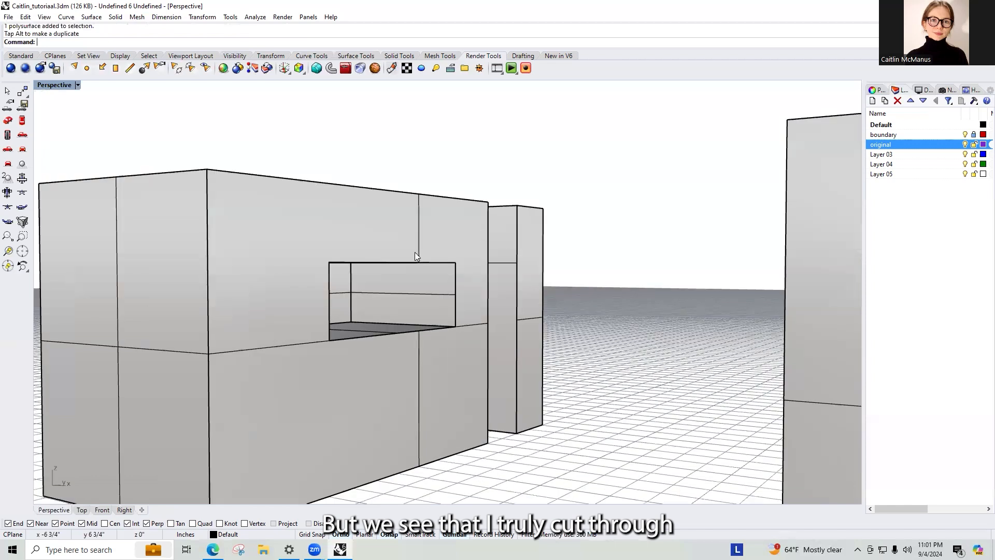
scroll(458, 276, up, 1)
right_drag(470, 289, 373, 300)
scroll(415, 290, up, 3)
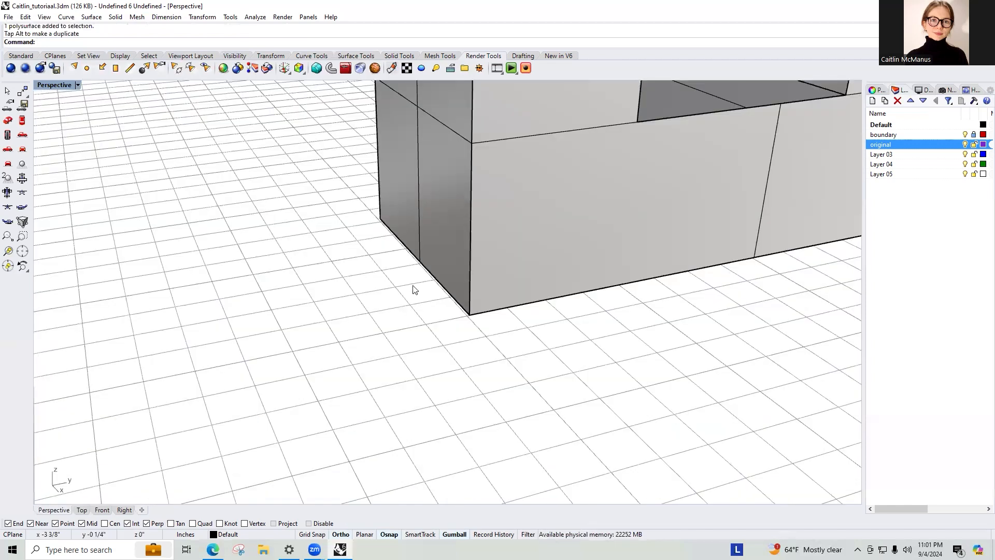
scroll(555, 241, down, 5)
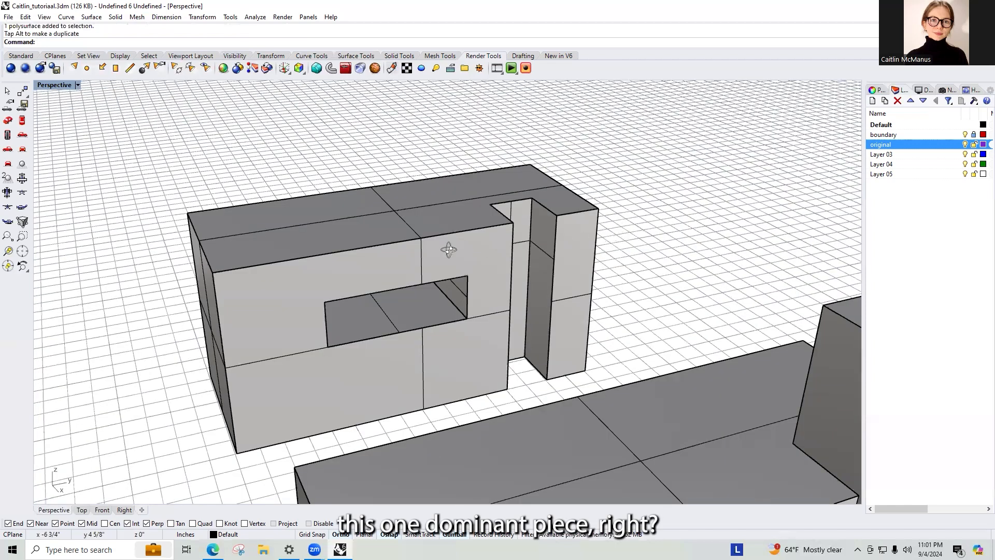
scroll(571, 269, up, 3)
scroll(679, 274, down, 5)
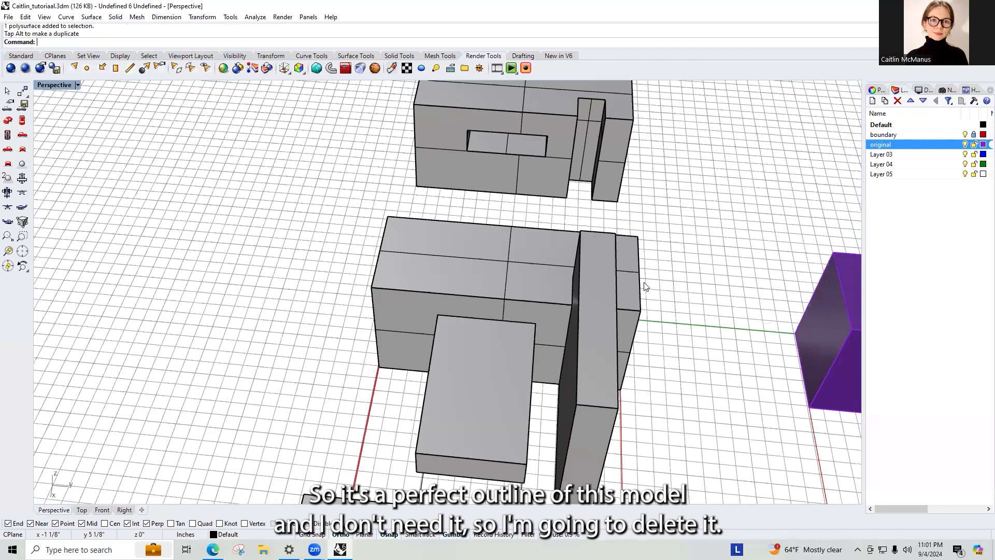
- Delete the duplicated base block standing outside the model
right_drag(483, 284, 531, 256)
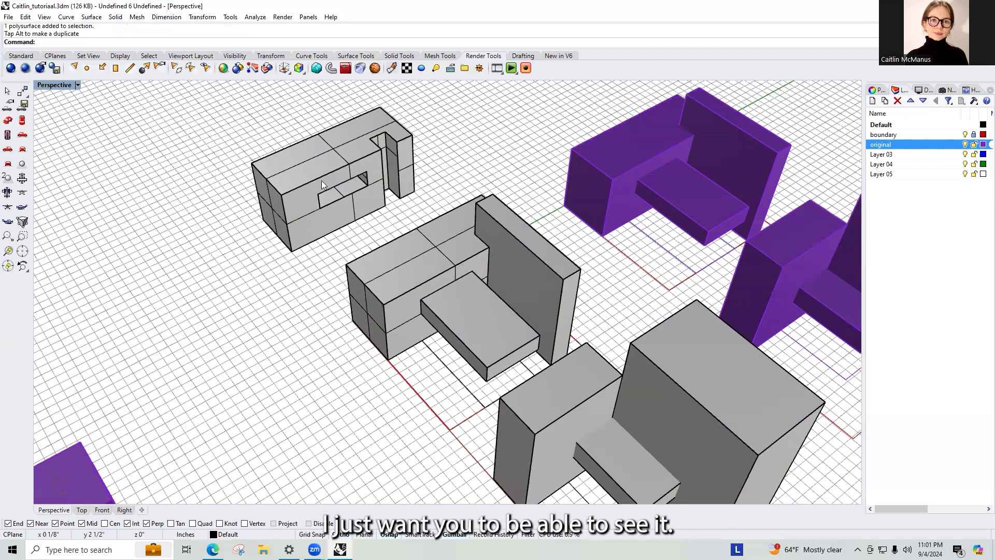
key(Delete)
- Switch the perspective view to Ghosted display and examine the internal cut lines of the first model's base block
right_drag(322, 180, 484, 317)
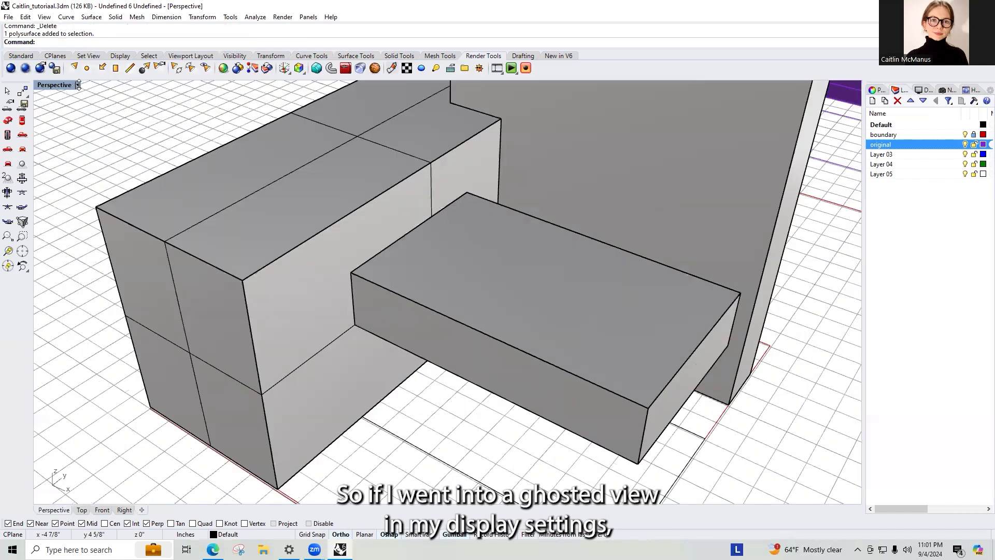
click(78, 84)
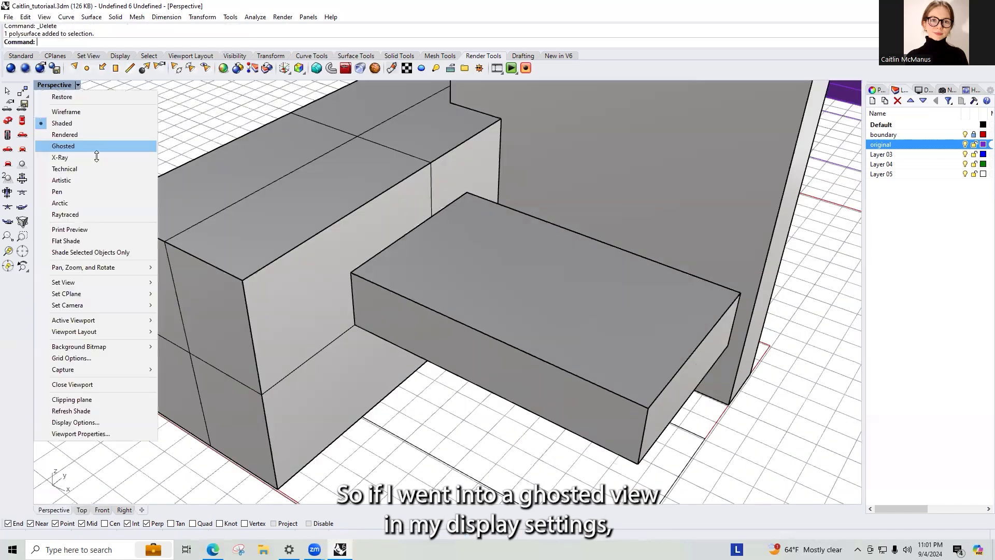
click(91, 145)
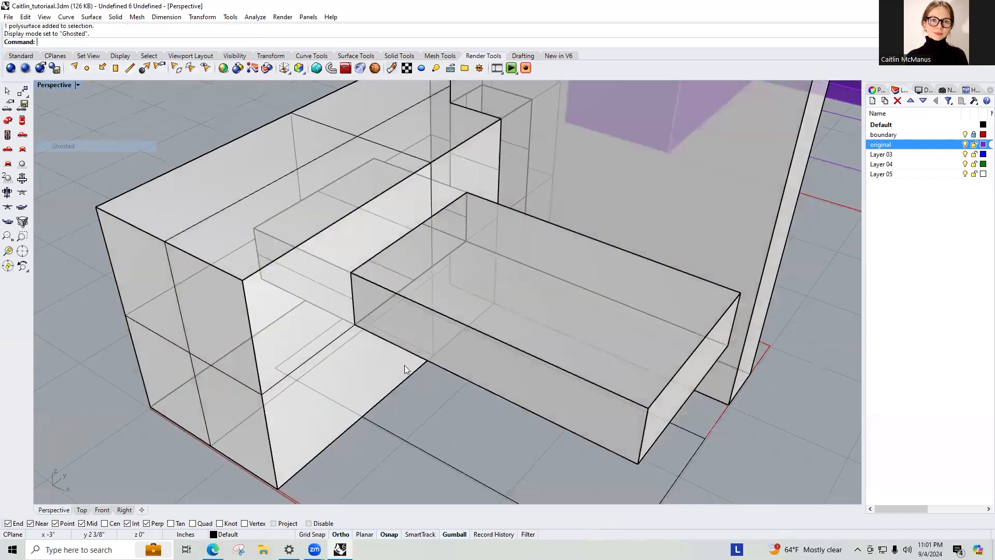
scroll(363, 202, down, 5)
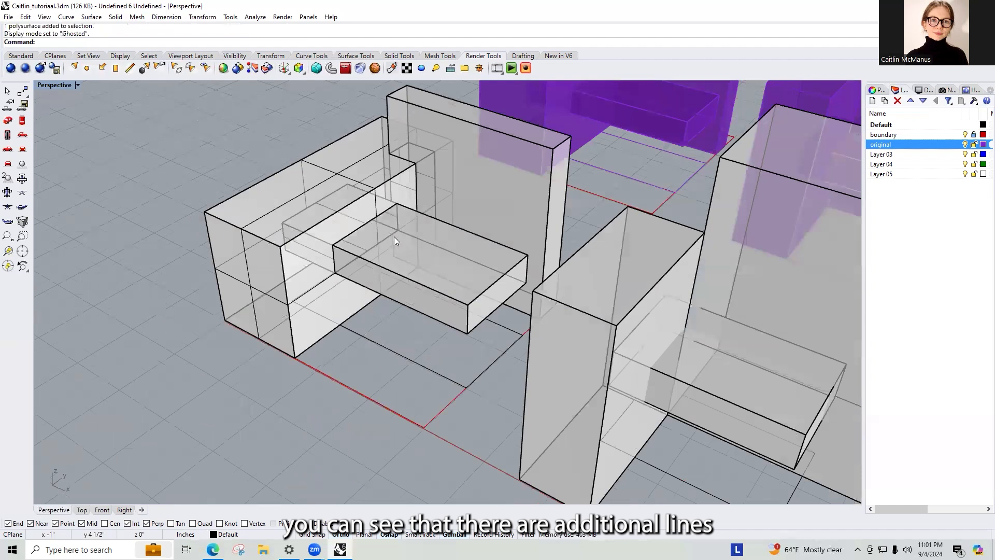
scroll(394, 236, down, 1)
right_drag(369, 303, 325, 294)
click(261, 235)
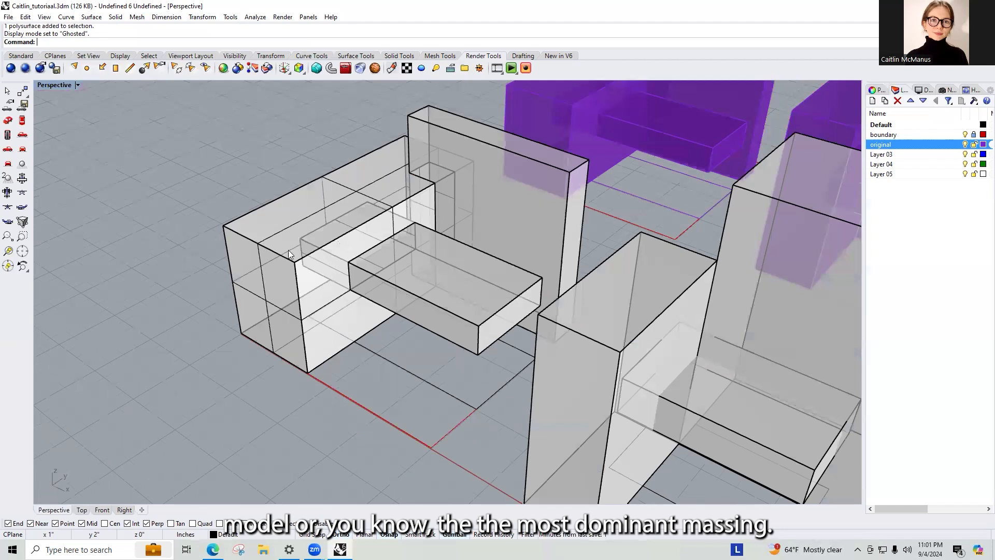
right_drag(383, 328, 553, 380)
click(491, 347)
right_drag(491, 346, 339, 202)
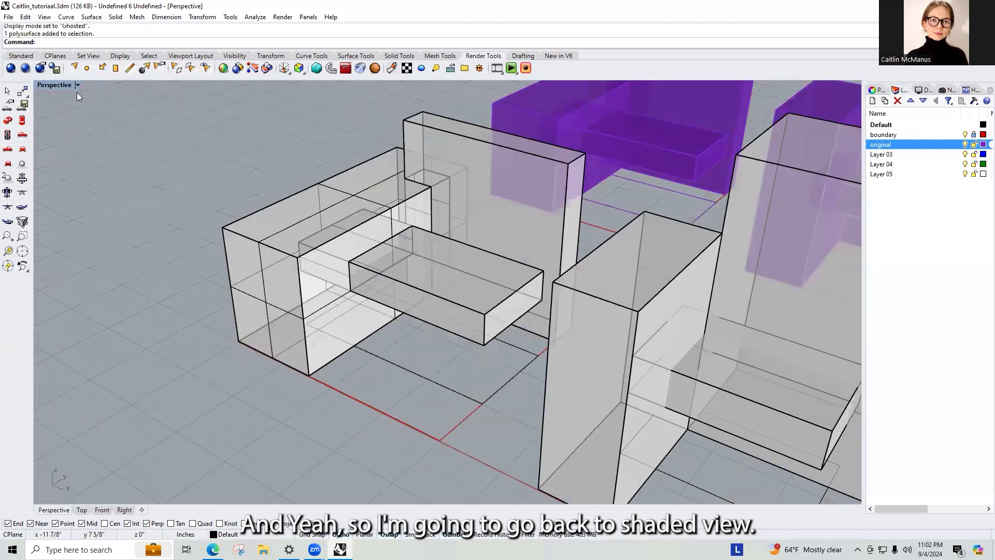
- Set the perspective view back to Shaded display
click(75, 88)
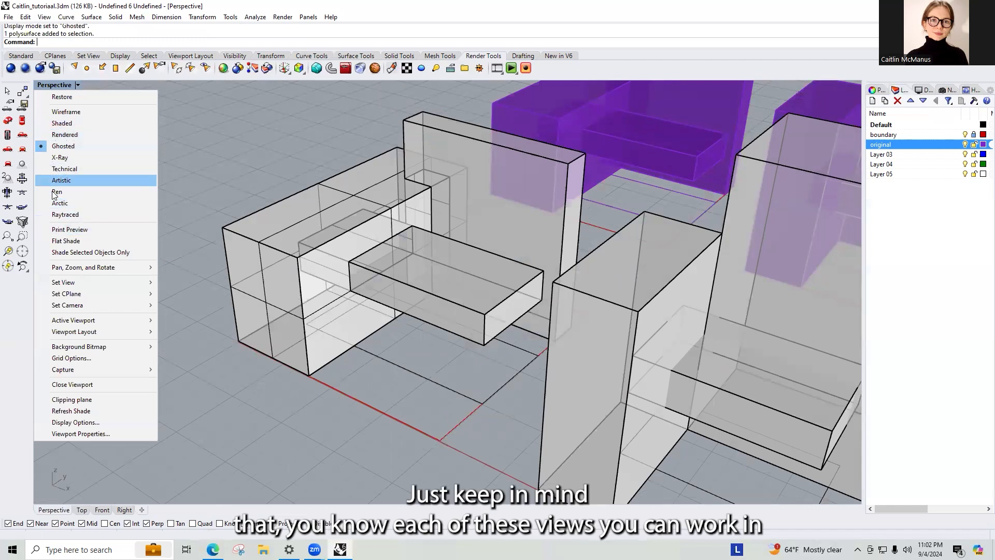
click(79, 124)
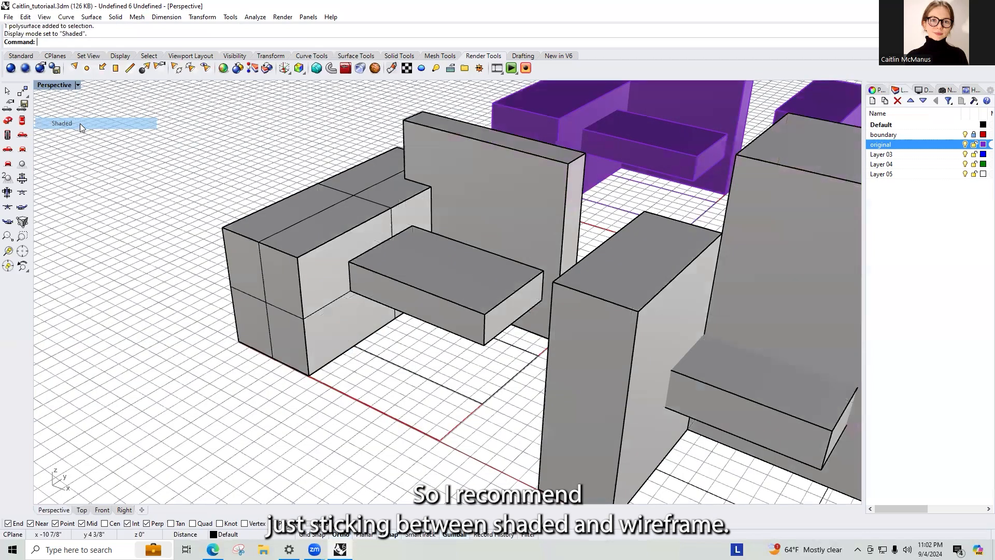
scroll(308, 208, down, 5)
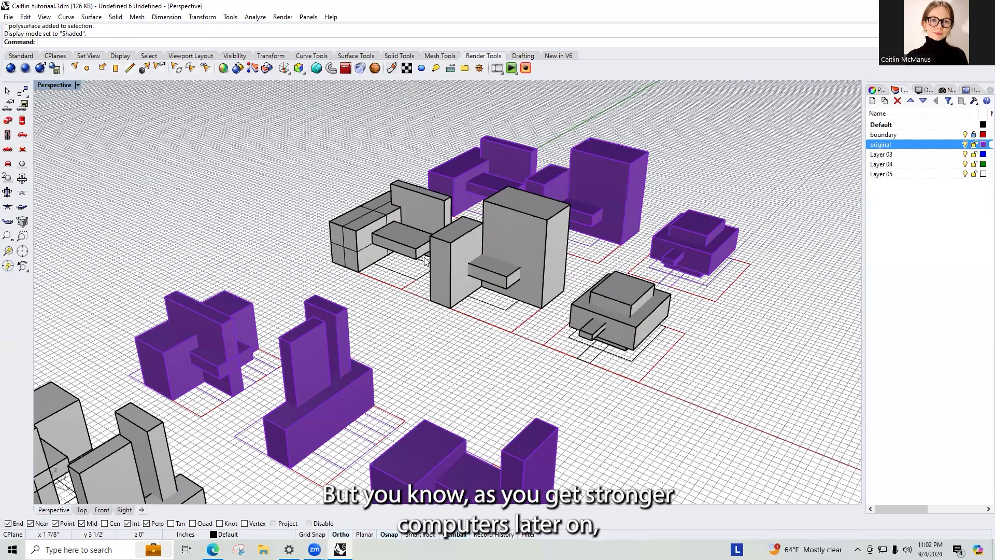
- BooleanSplit the second grey model's two upright blocks, using the horizontal slab between them as the cutting object
scroll(481, 243, up, 4)
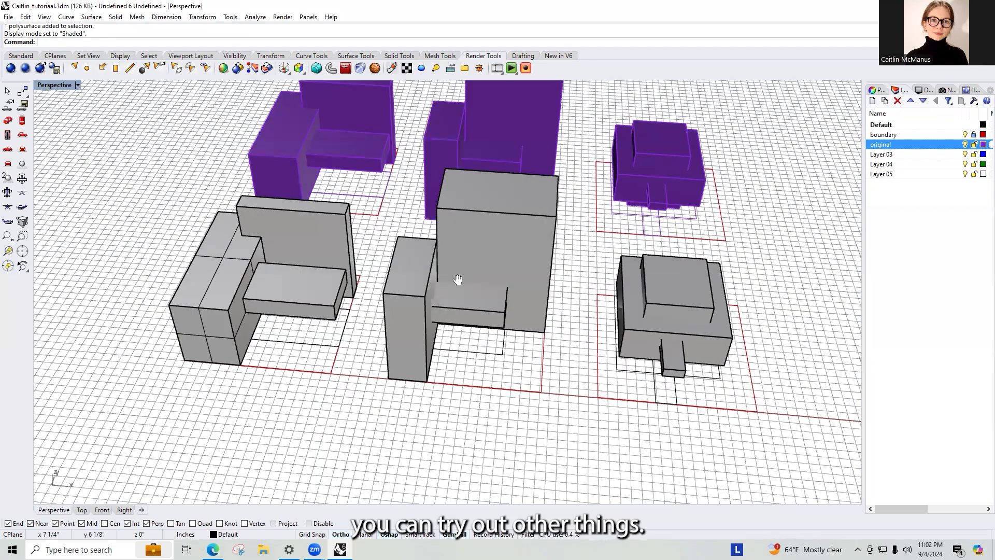
right_drag(454, 301, 391, 282)
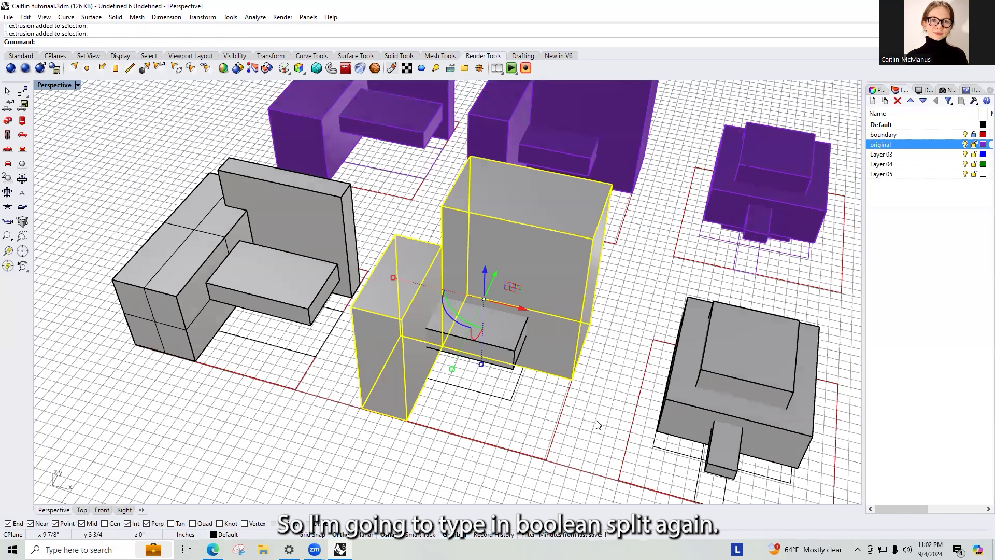
key(Escape)
text(booleansplit)
key(Return)
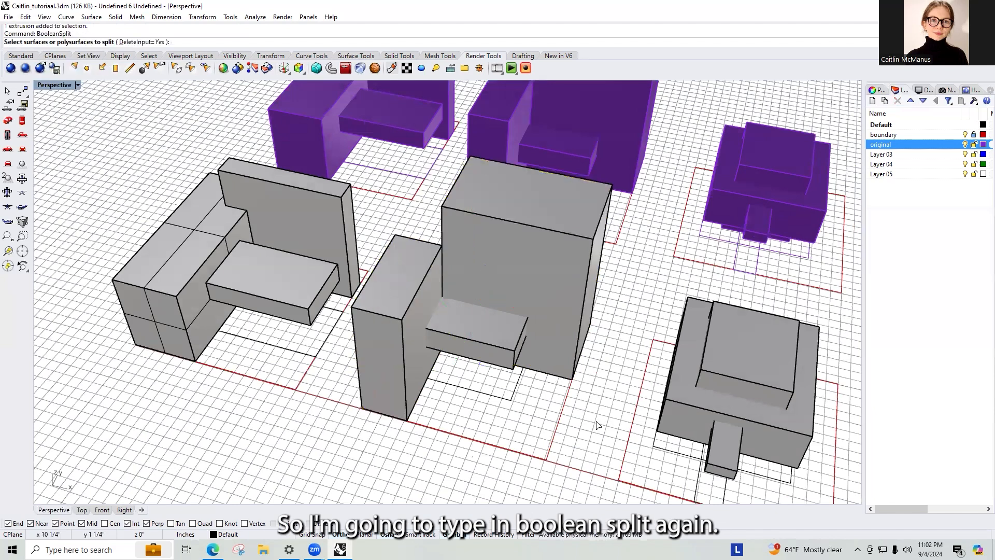
click(399, 311)
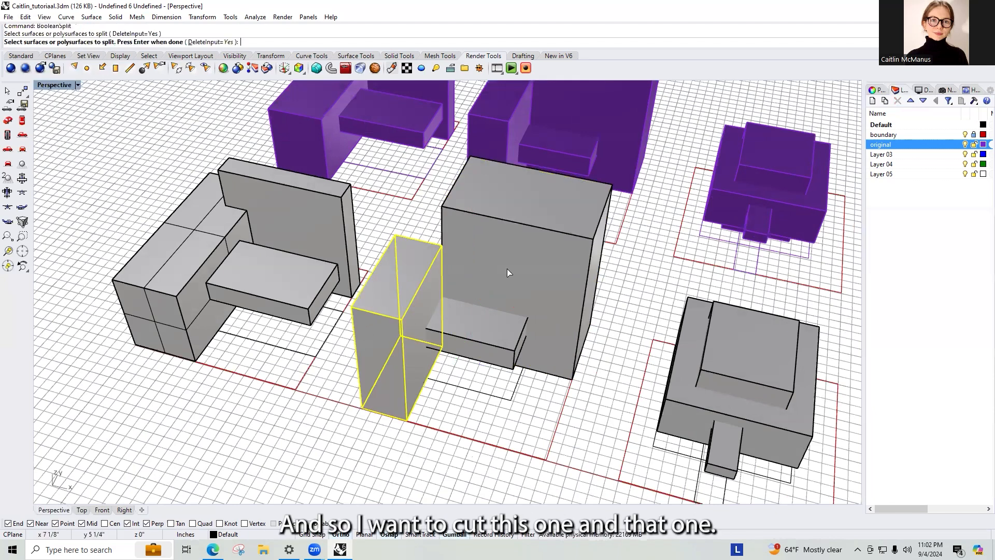
click(507, 268)
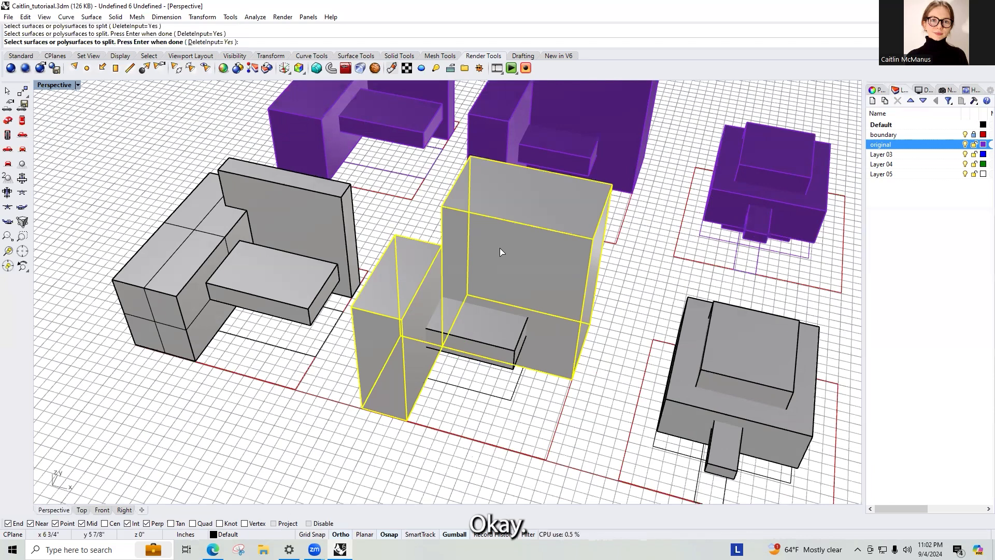
right_click(495, 258)
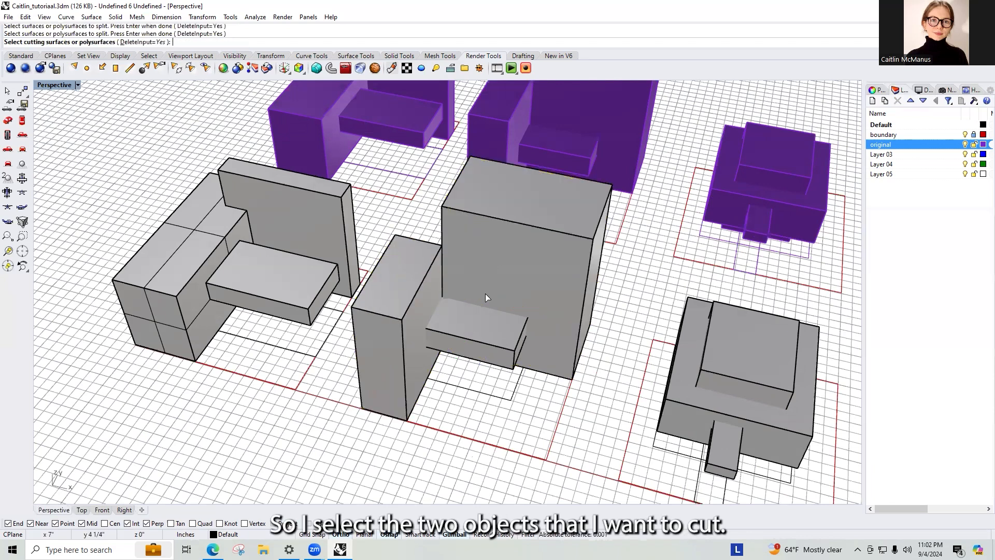
click(485, 311)
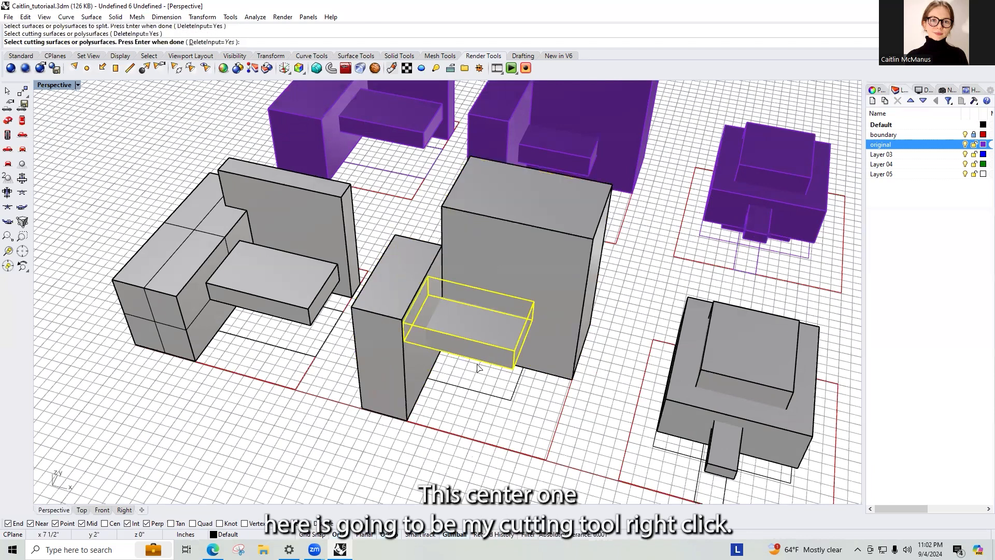
right_click(474, 321)
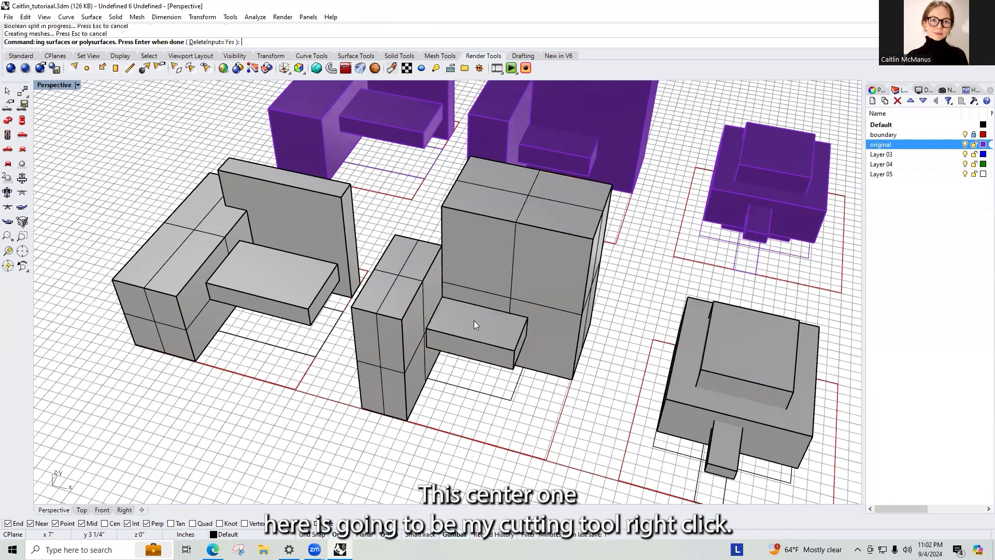
- Examine the cuts in the second model's upright blocks and undo the trial move of the connecting slab
click(506, 285)
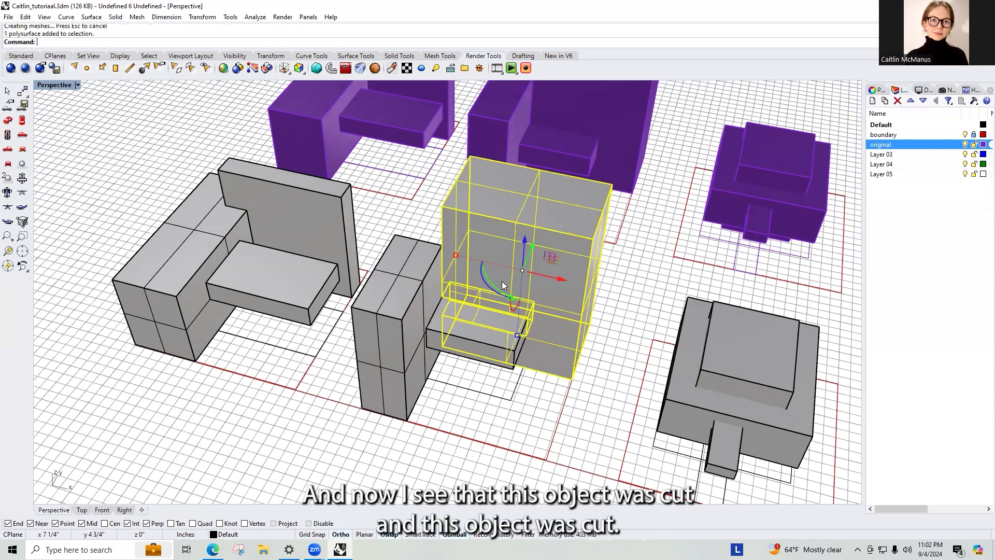
scroll(502, 281, up, 3)
scroll(506, 280, up, 2)
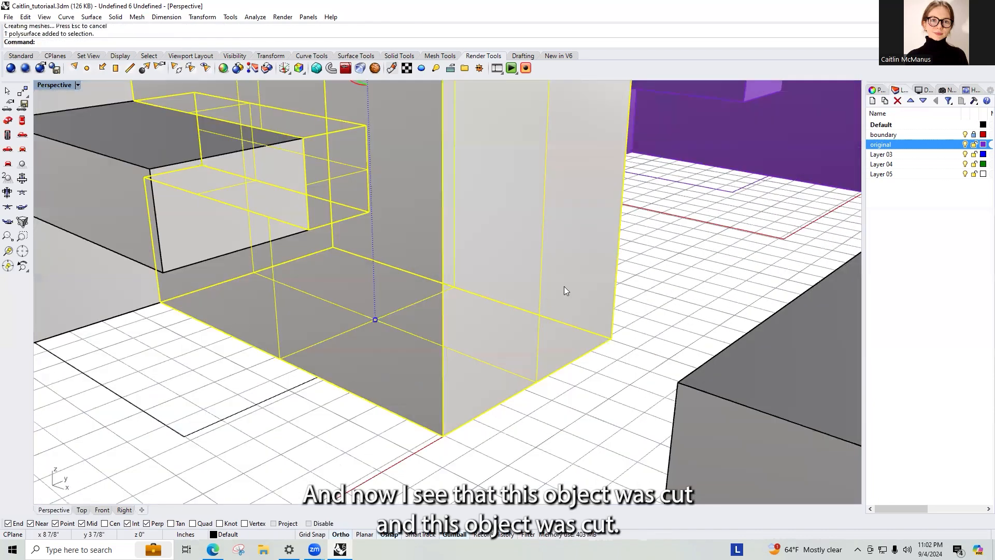
right_drag(439, 277, 296, 340)
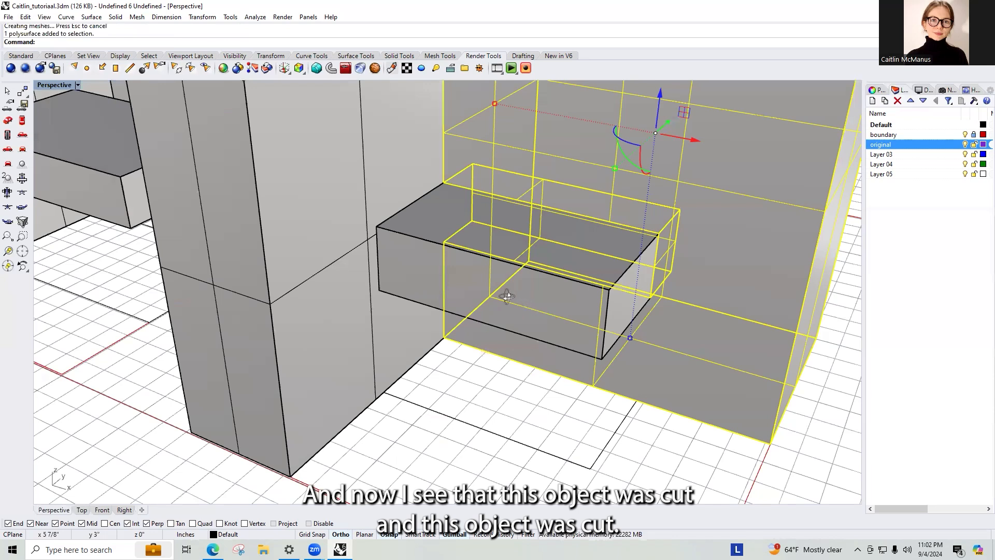
right_drag(506, 296, 484, 244)
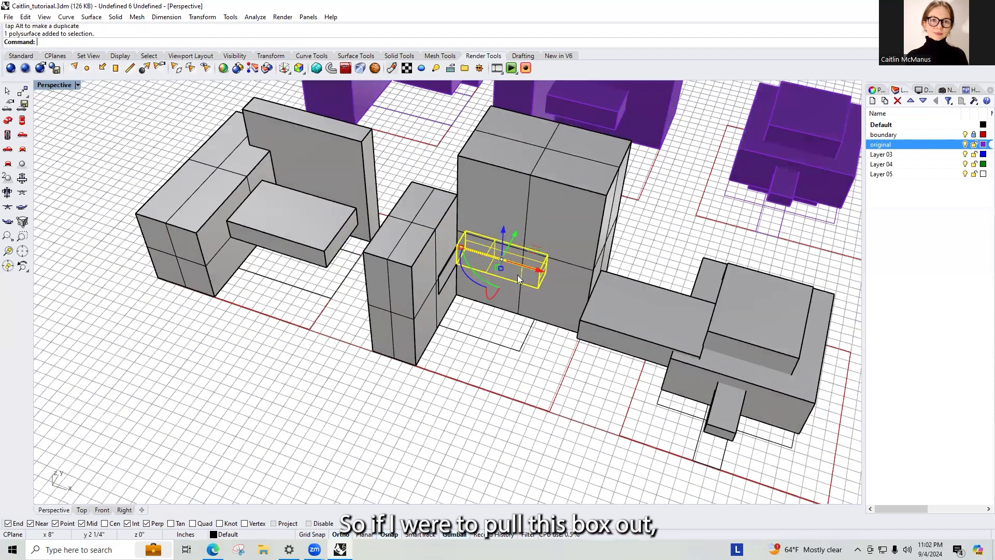
key(ctrl+z)
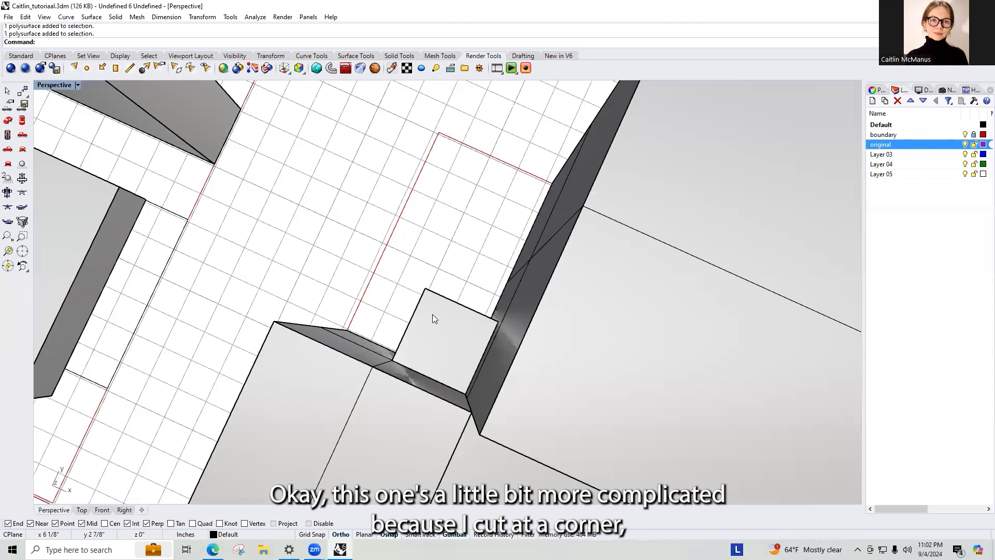
click(433, 311)
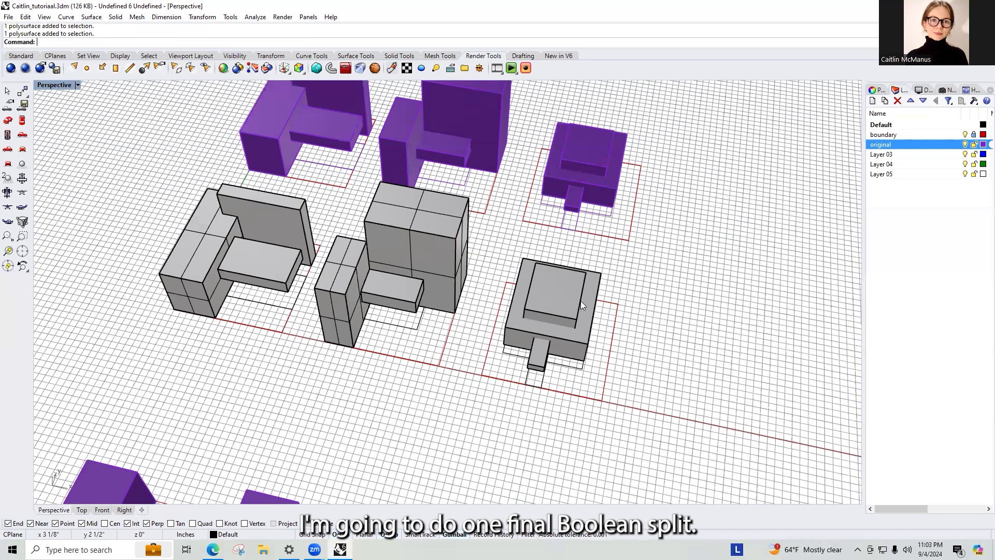
- BooleanSplit the third grey model's wide base block, using the block rising through its middle as the cutting object
text(B)
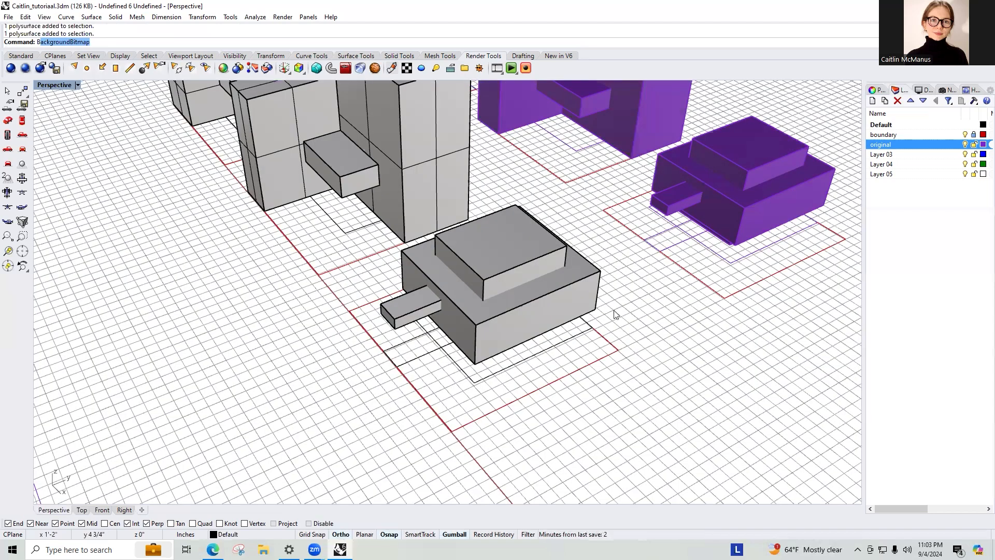
text(ooleanSplit)
key(Return)
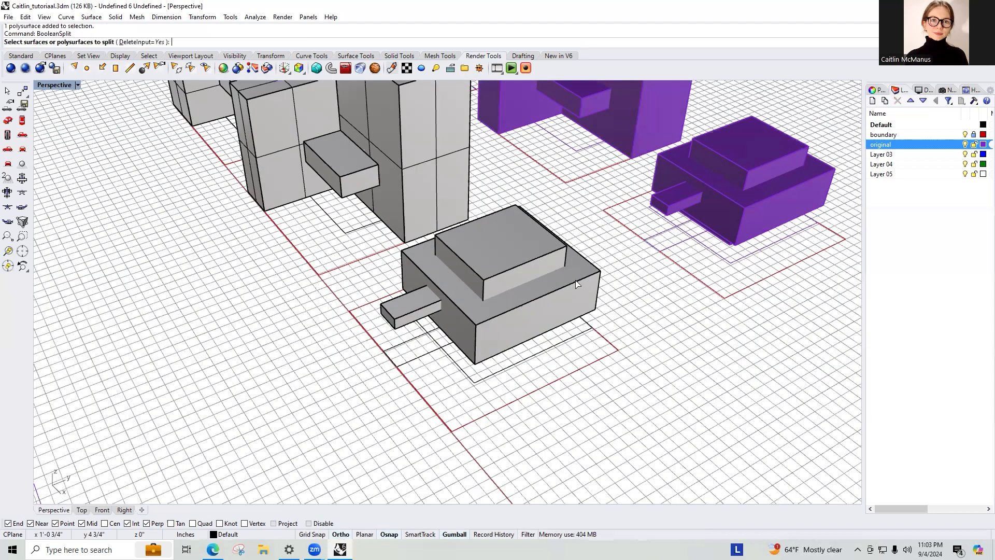
click(557, 267)
key(Return)
click(559, 268)
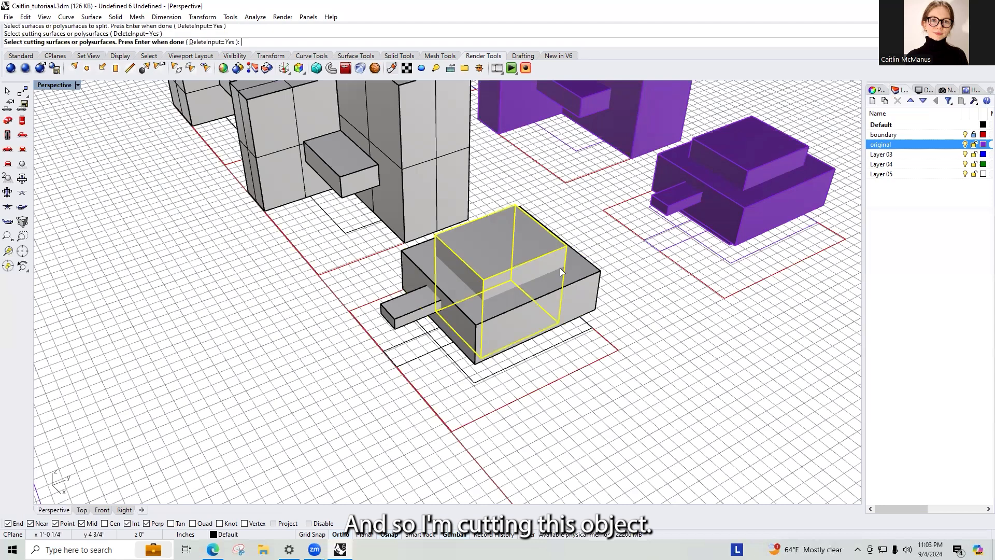
key(Return)
- Lift the third model's base block to inspect the opening cut through it, and undo the move
click(493, 271)
click(581, 290)
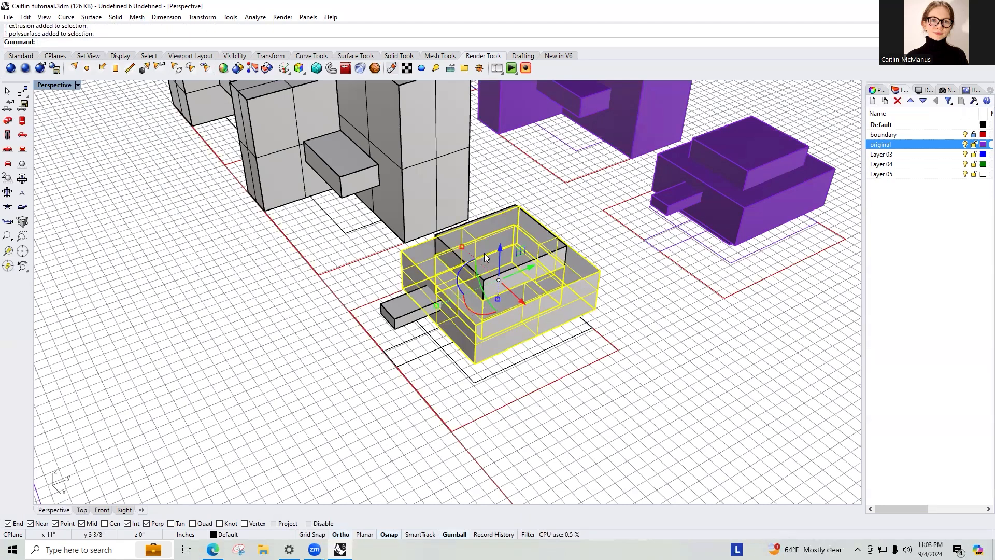
drag(501, 250, 502, 135)
scroll(492, 145, up, 4)
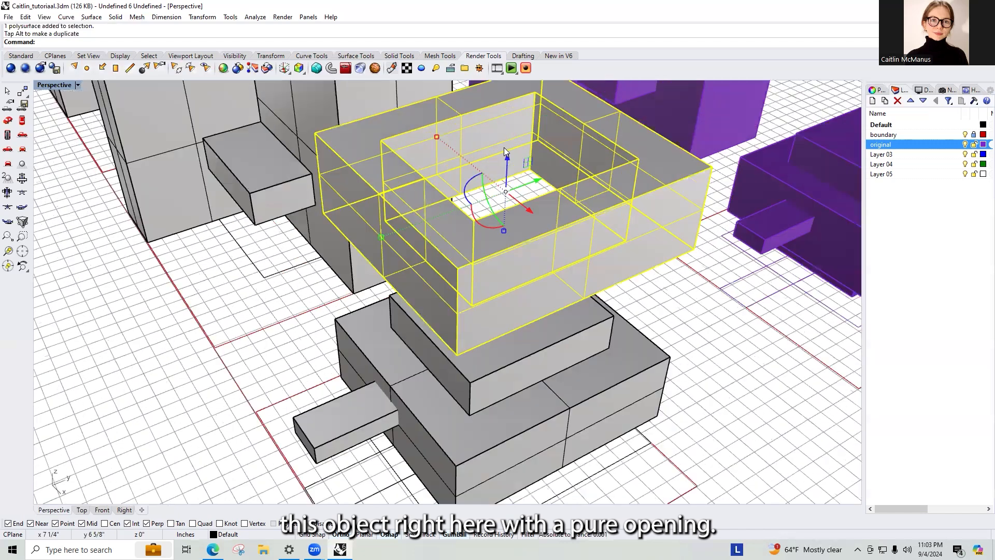
scroll(622, 284, down, 2)
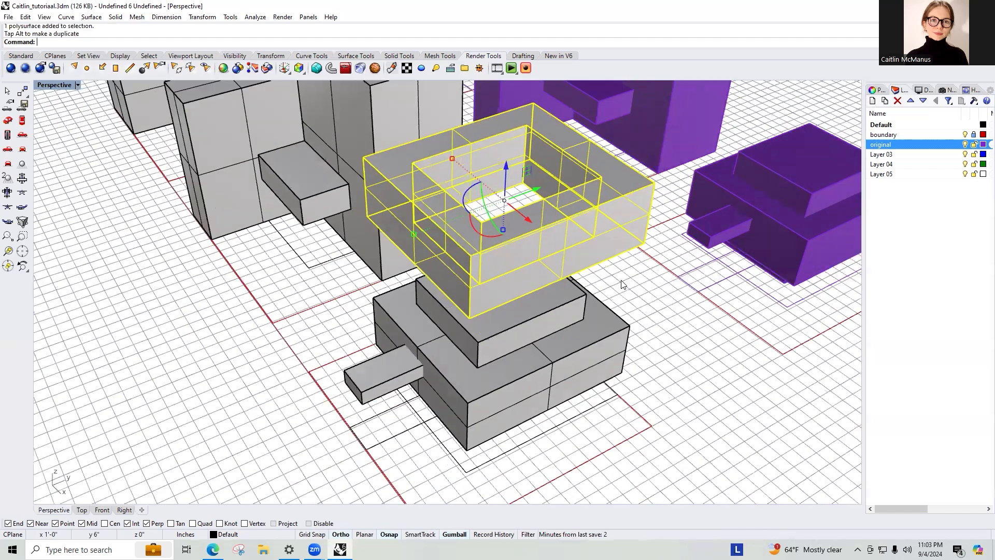
key(ctrl+z)
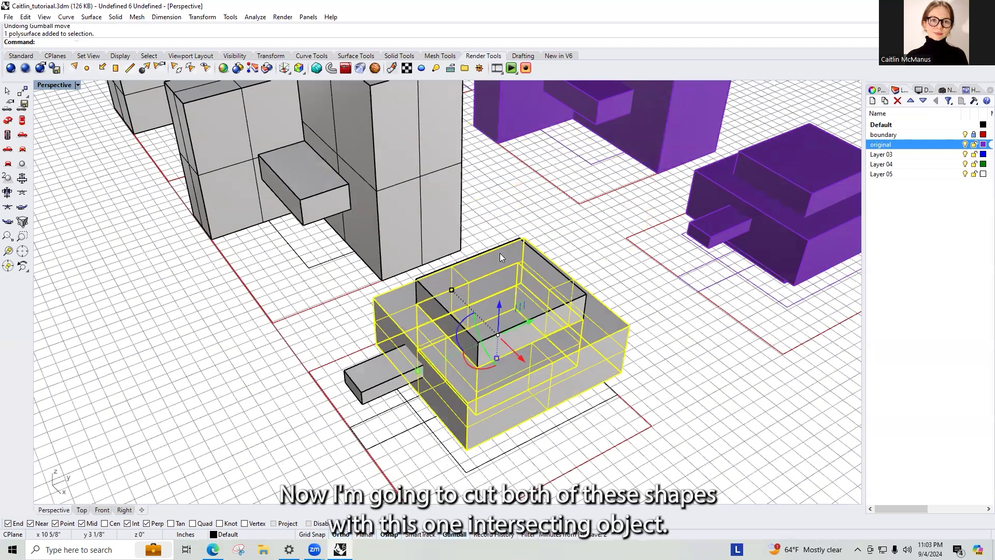
- BooleanSplit both the base block and the central block of the third model with the protruding narrow bar
shift+click(491, 257)
text(Boole)
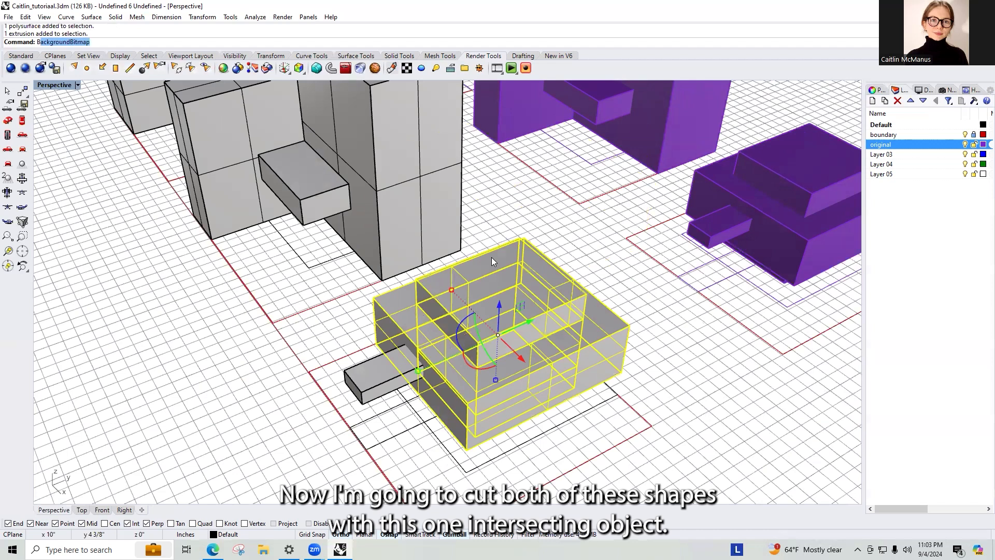
key(Return)
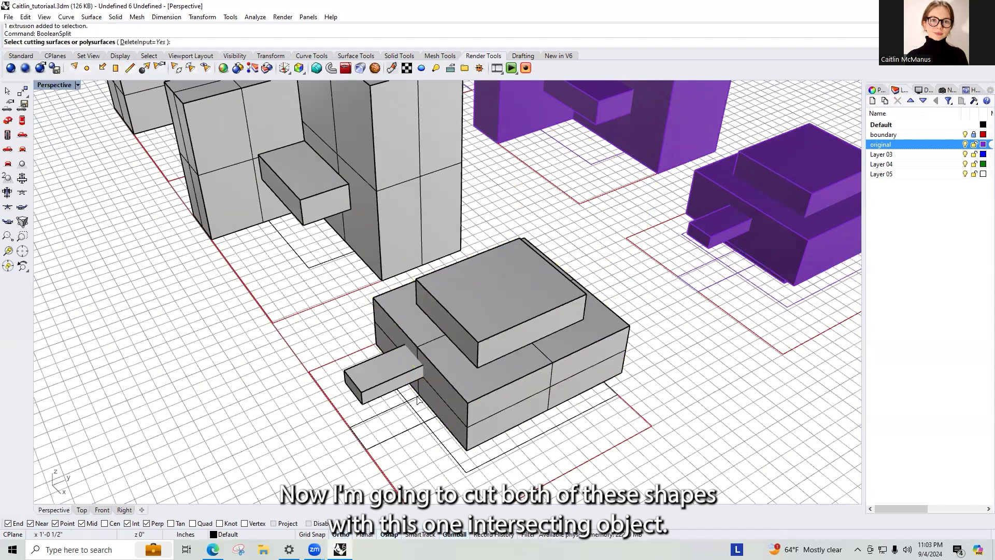
click(398, 371)
key(Return)
click(697, 424)
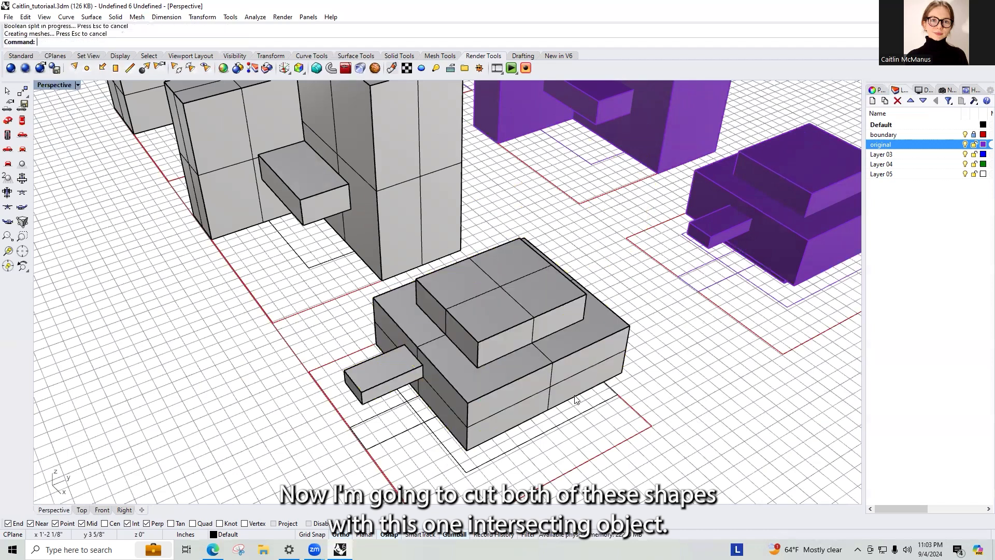
- Lift the third model's central block to inspect the cut made by the narrow bar, and undo the move
click(513, 313)
click(516, 319)
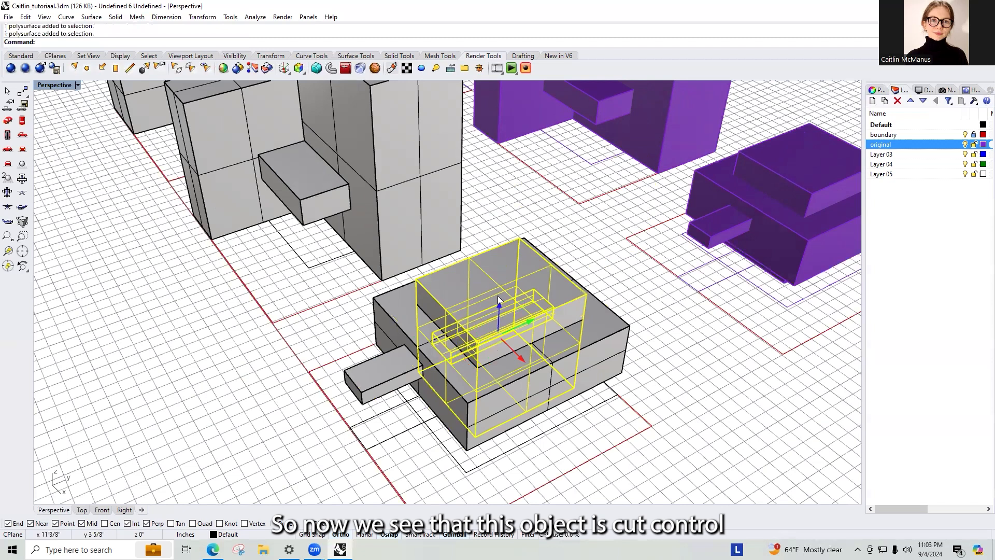
drag(497, 298, 506, 135)
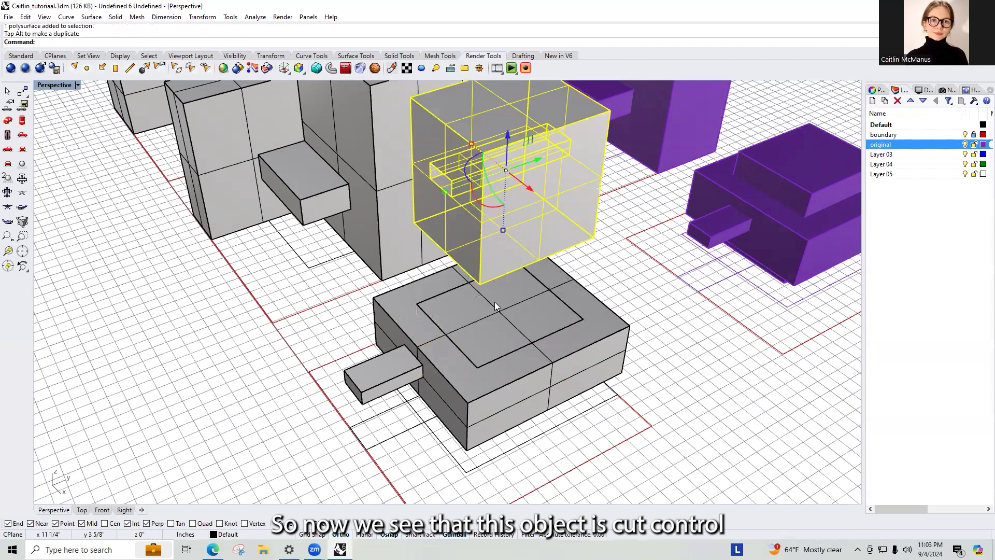
key(ctrl+z)
- Raise the third model's outer base block to inspect its bar cut-outs, and undo the move
click(530, 344)
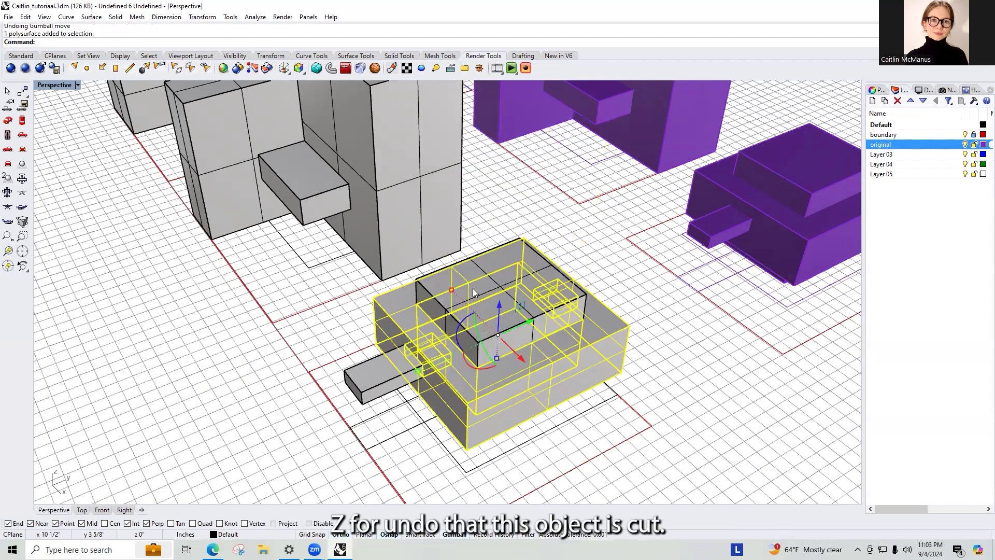
drag(502, 309, 526, 140)
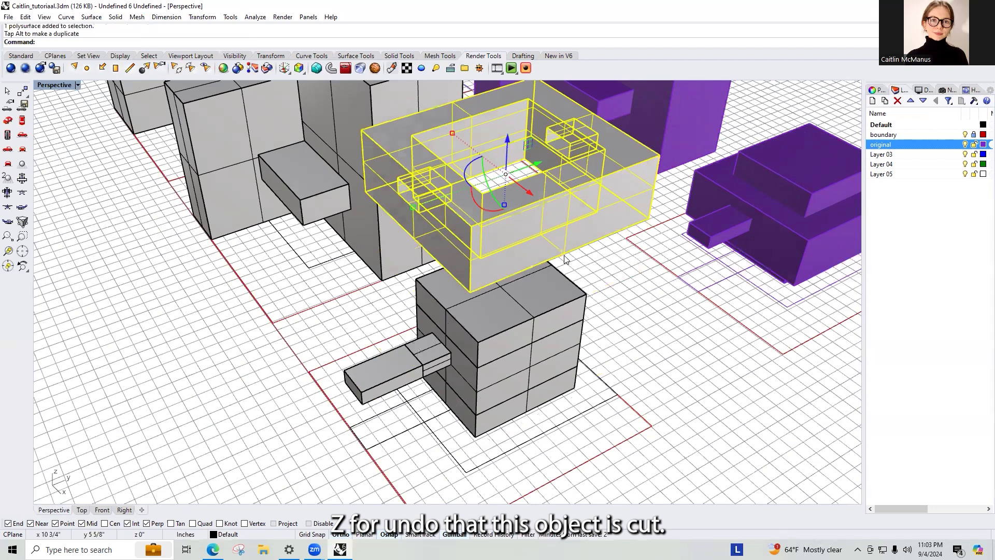
right_drag(661, 235, 573, 235)
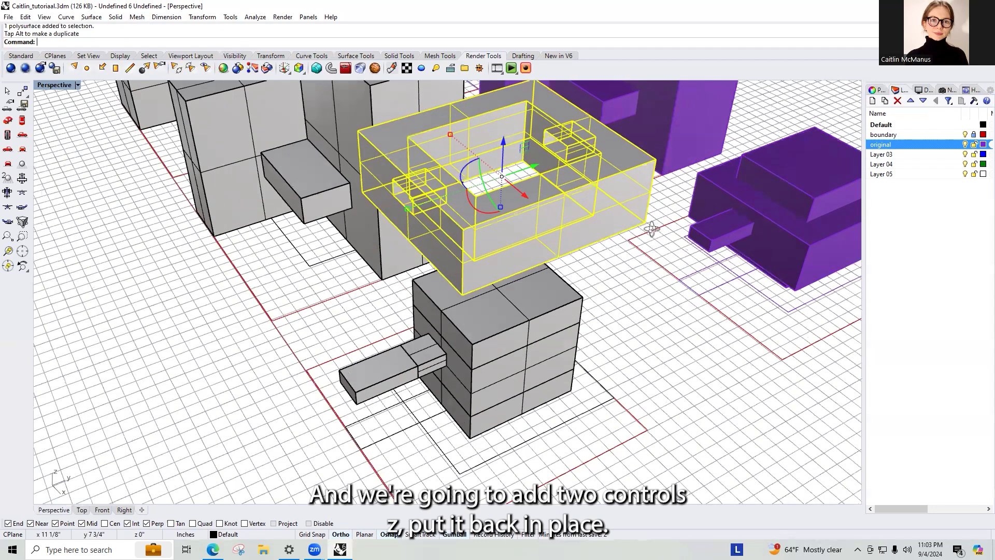
right_drag(654, 226, 650, 261)
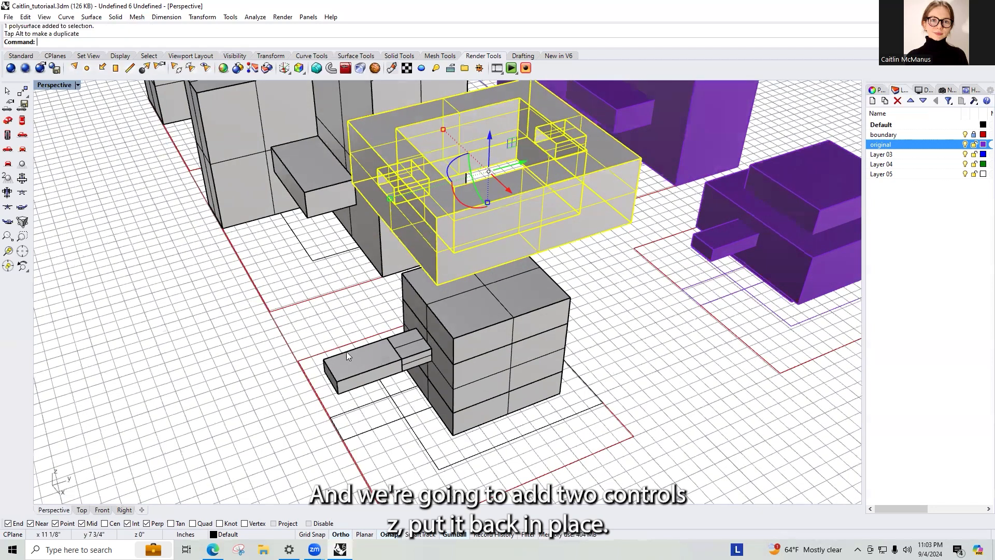
key(ctrl+z)
- Pull the third model's narrow bar upward to check it for cuts, undo the move and clear the selection
click(394, 342)
drag(445, 307, 456, 157)
key(ctrl+z)
key(Escape)
right_drag(564, 294, 556, 313)
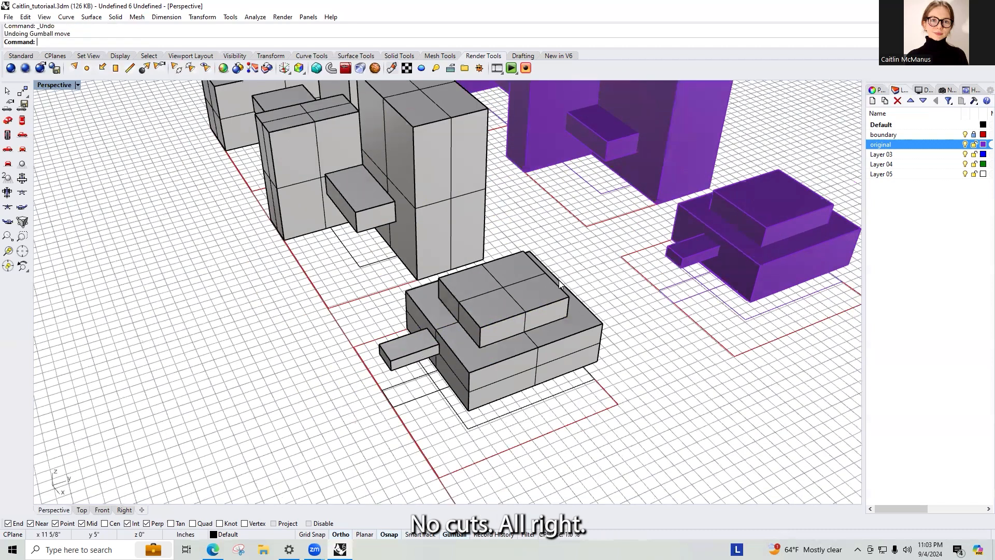
- Select the split base block of the nearest grey model in the other group and check its cuts
scroll(618, 275, down, 5)
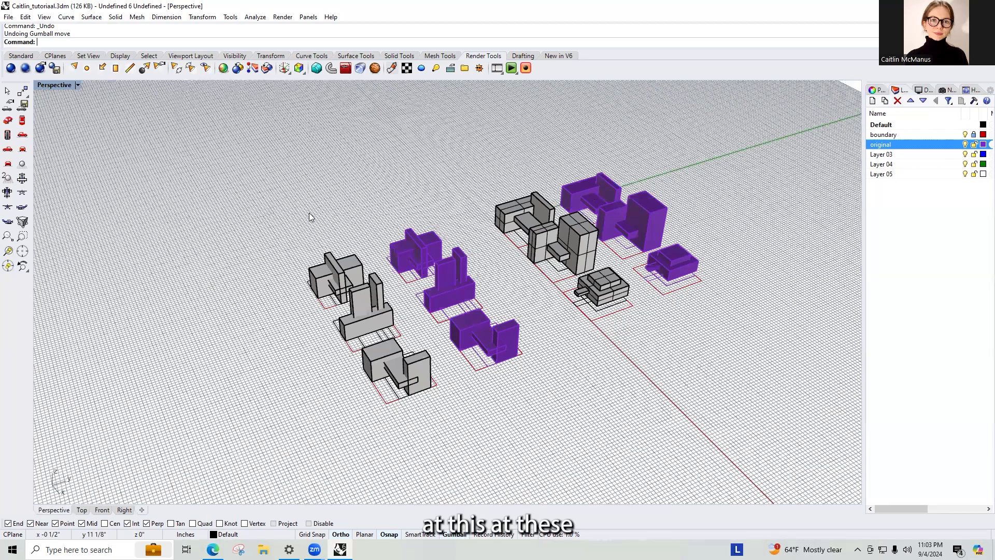
scroll(285, 245, up, 3)
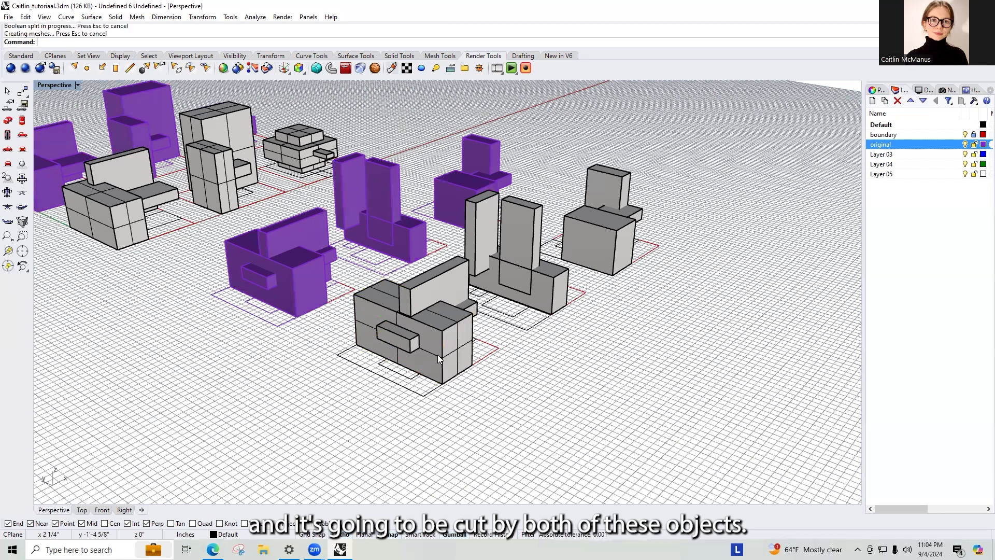
click(437, 354)
scroll(458, 327, up, 3)
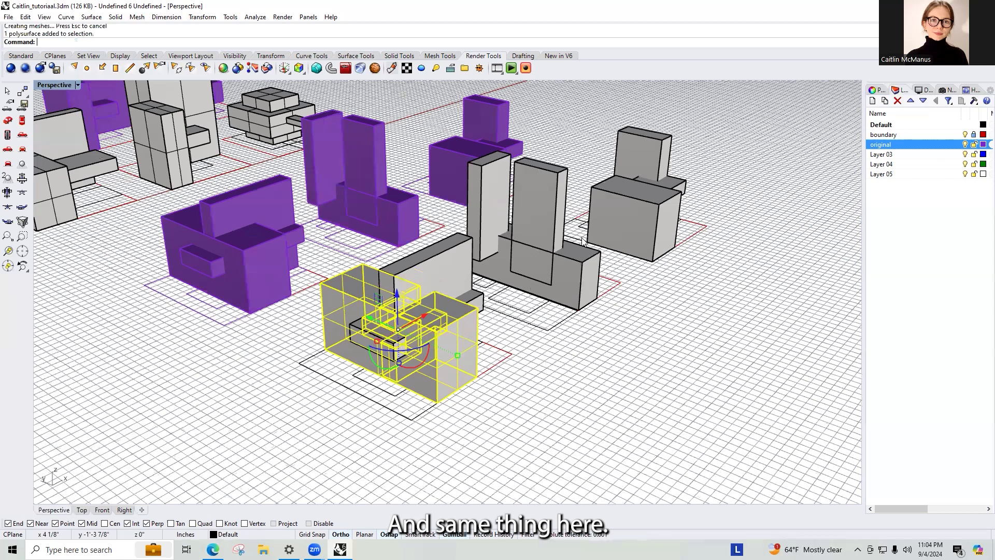
- Split the base block of the two-tower grey model with both upright towers using BooleanSplit
scroll(611, 328, up, 5)
click(604, 312)
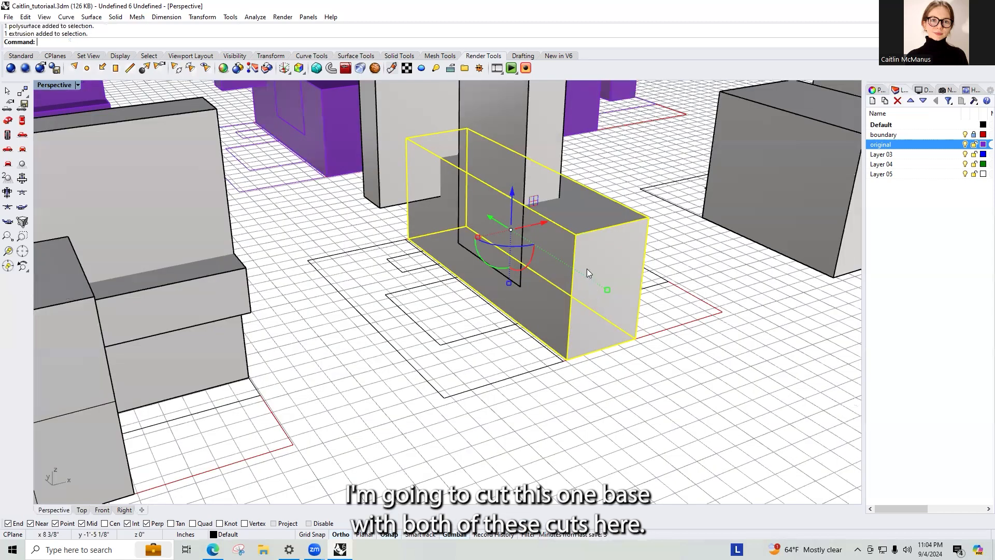
scroll(587, 268, down, 2)
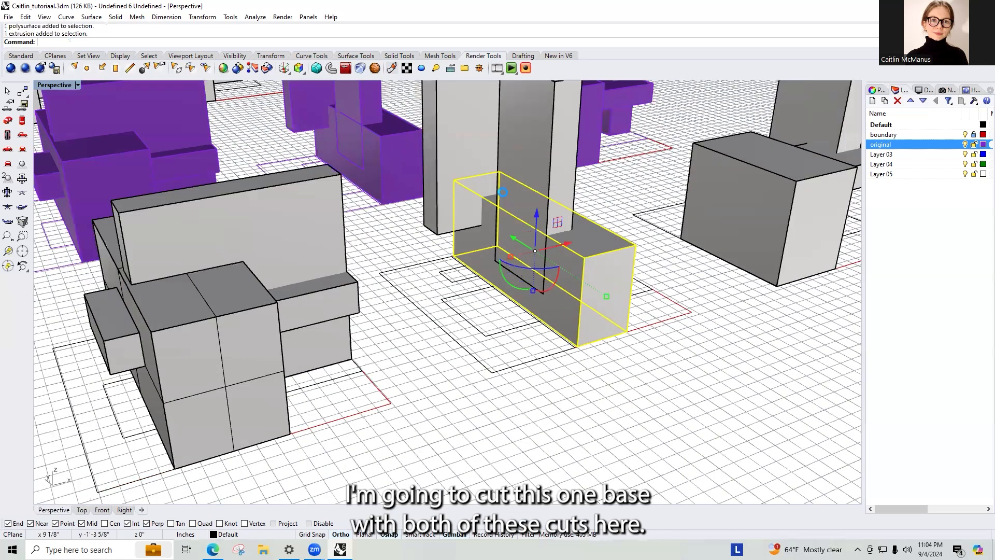
click(667, 386)
- Try a BooleanSplit on the last grey model with its large block and upright slab as cutters, and undo it
right_drag(665, 299, 596, 309)
right_drag(528, 290, 338, 300)
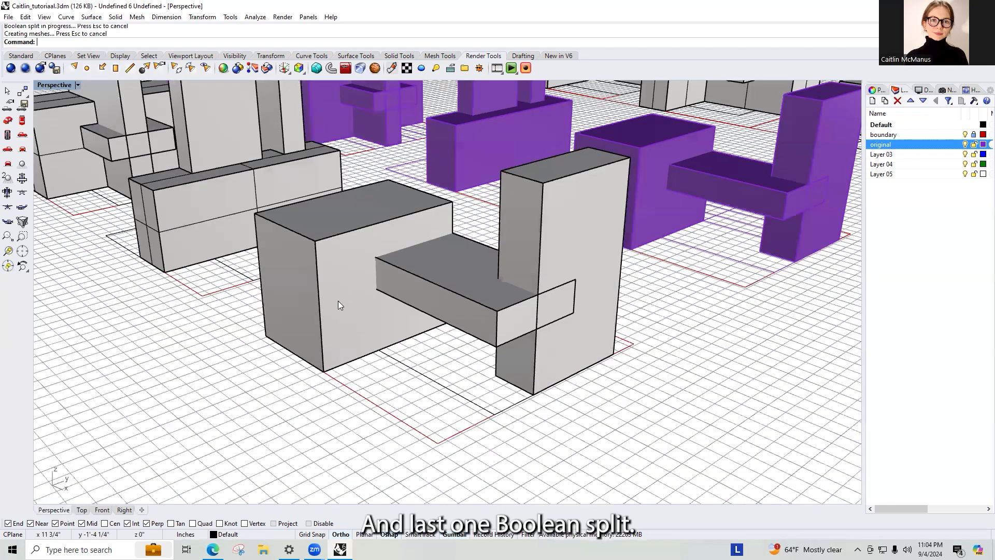
click(338, 300)
text(Boo)
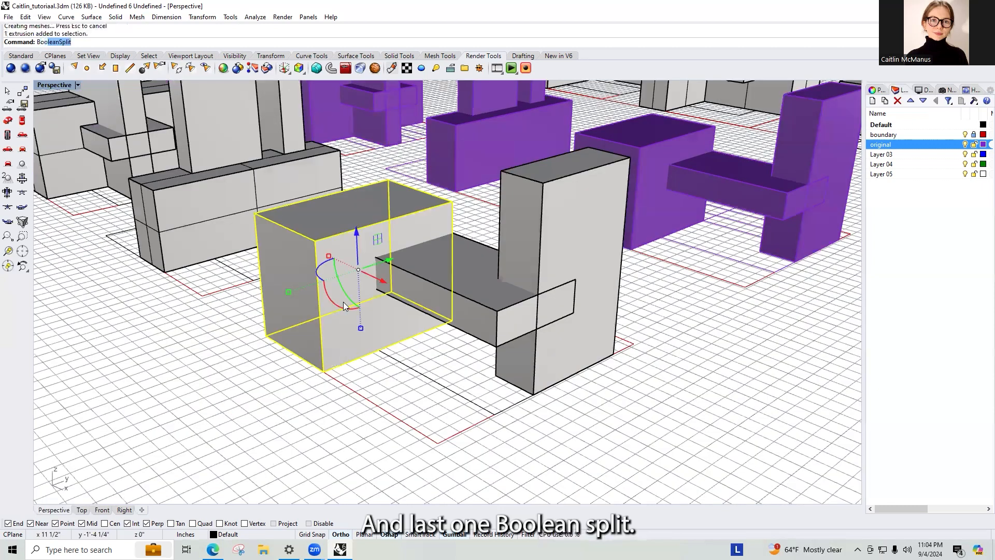
text(le)
key(Return)
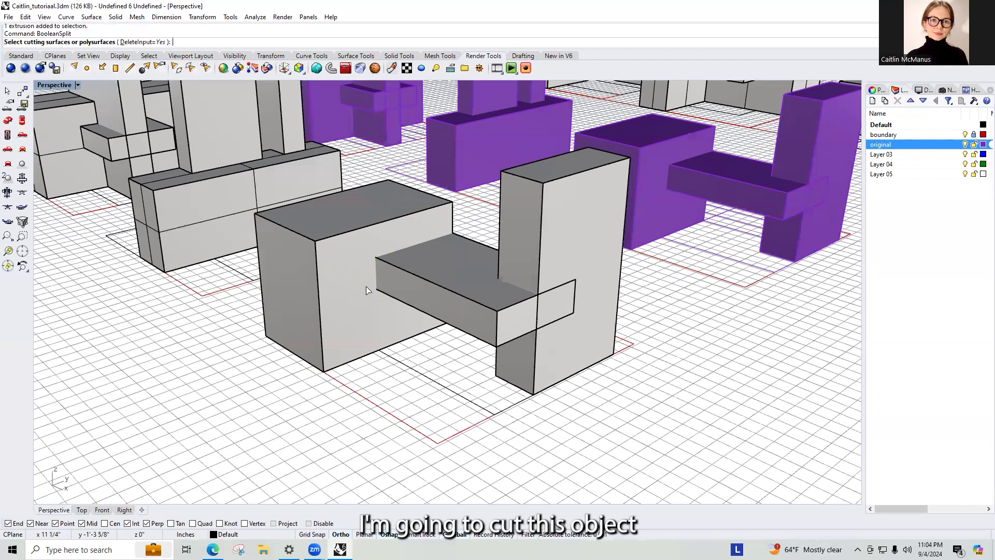
click(377, 237)
click(599, 228)
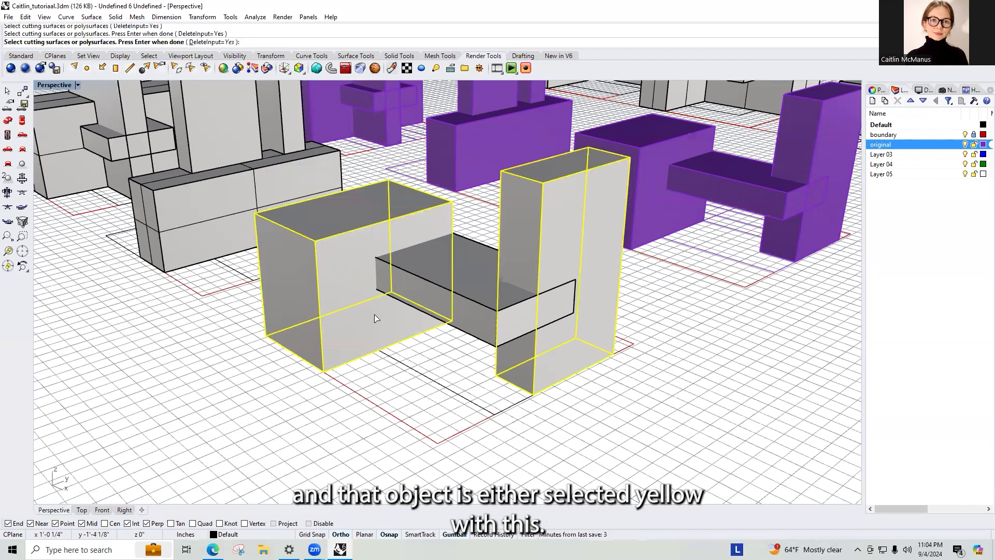
key(Return)
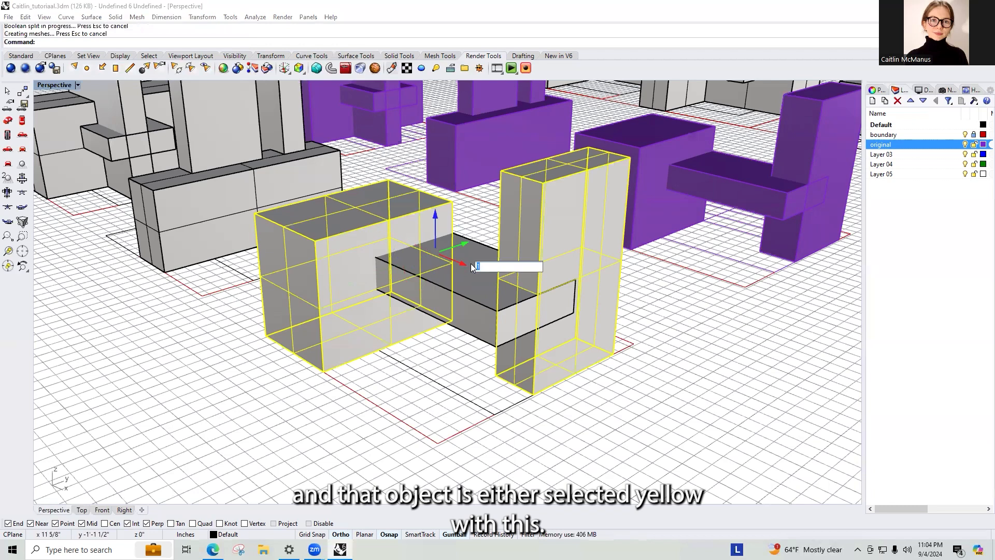
key(ctrl+z)
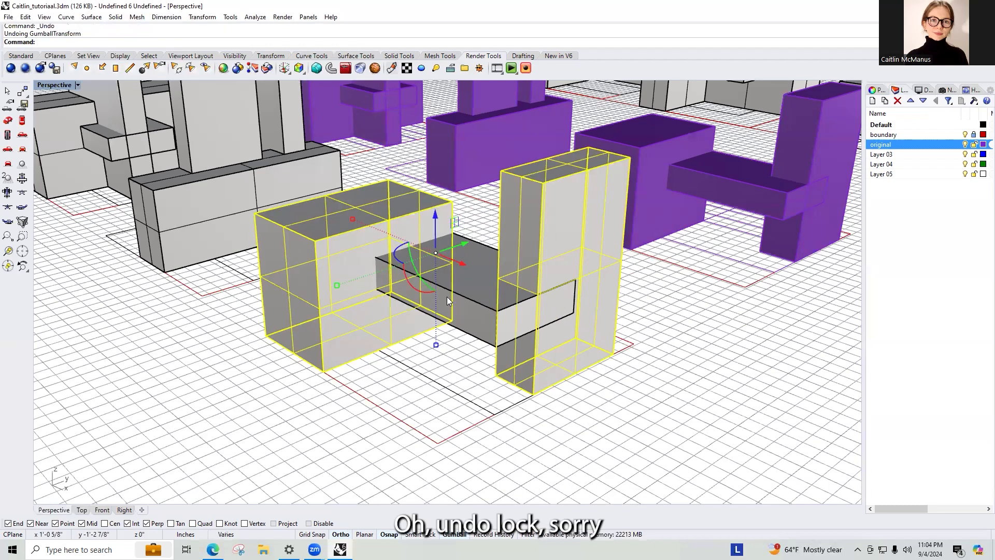
key(ctrl+z)
- BooleanSplit the last grey model's large block and upright slab with the bar that connects them
click(601, 457)
text(BooleanSplit)
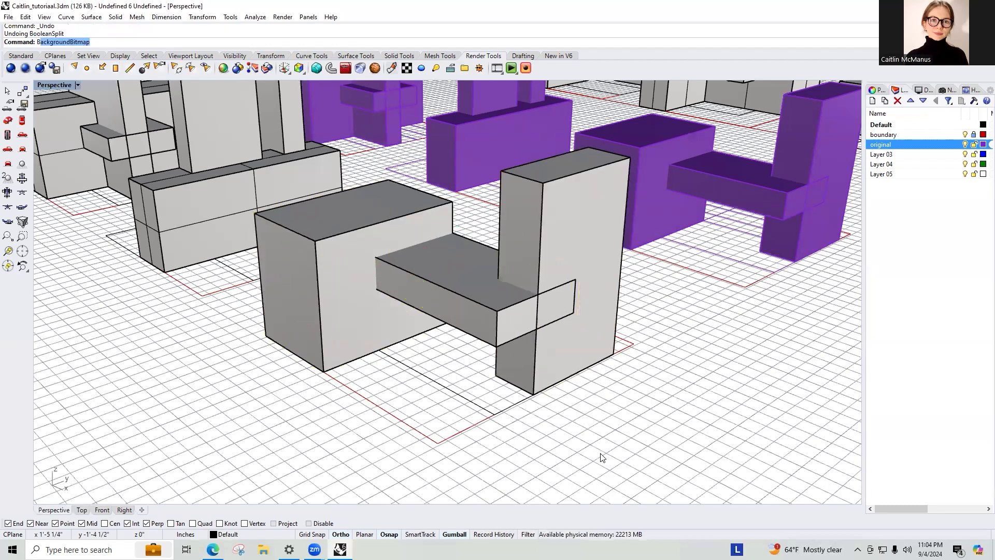
key(Return)
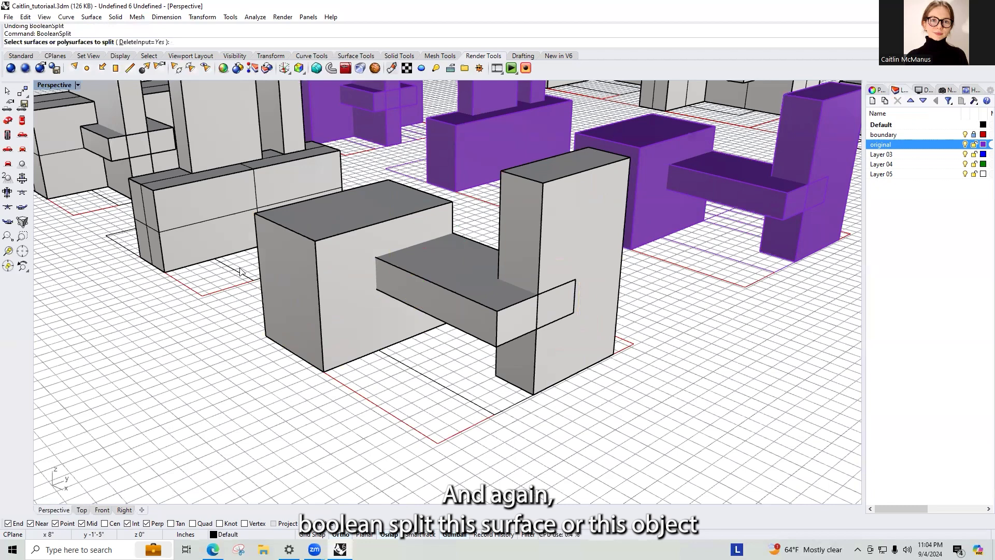
click(376, 300)
click(542, 242)
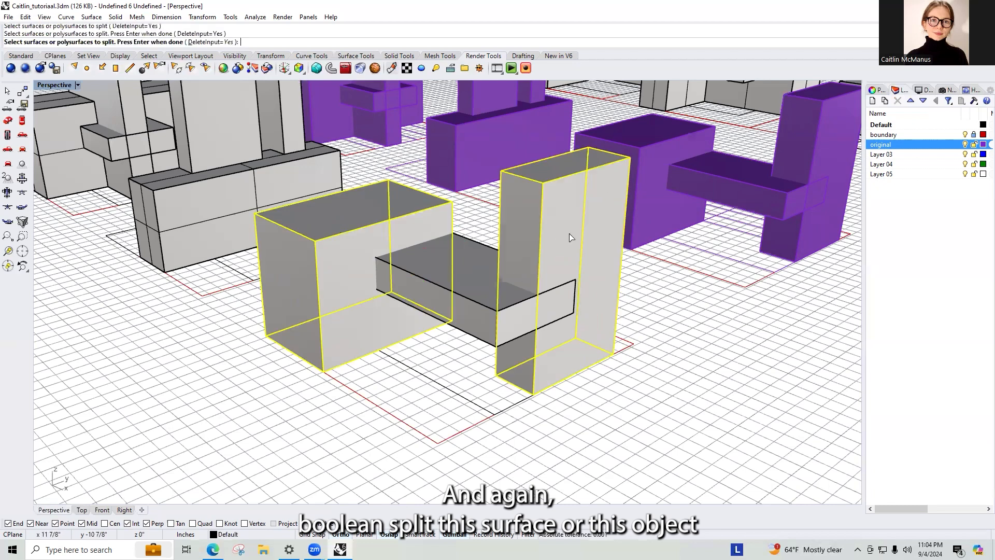
key(Return)
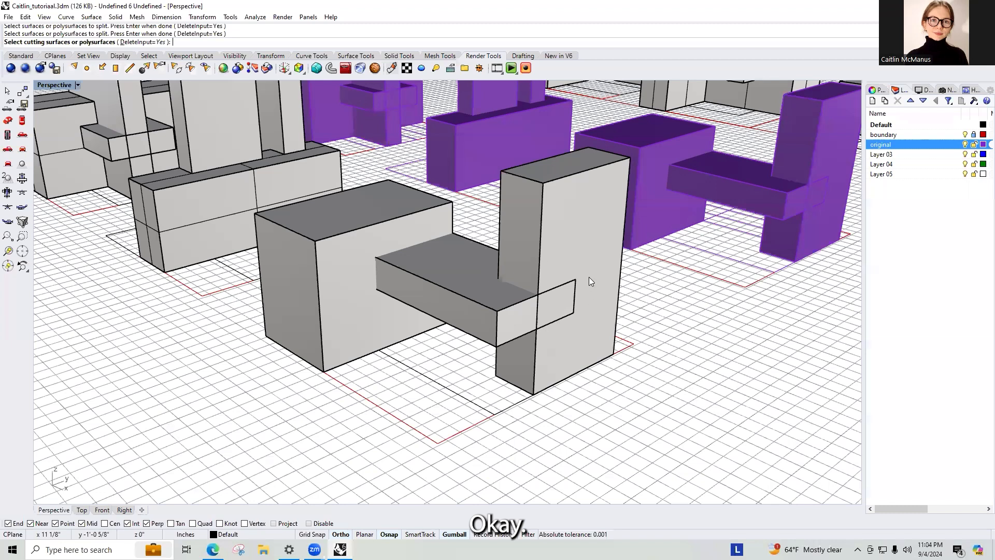
- Move the last model's upright slab and large block aside in turn to check their bar cut-outs, undoing each move
drag(593, 280, 697, 333)
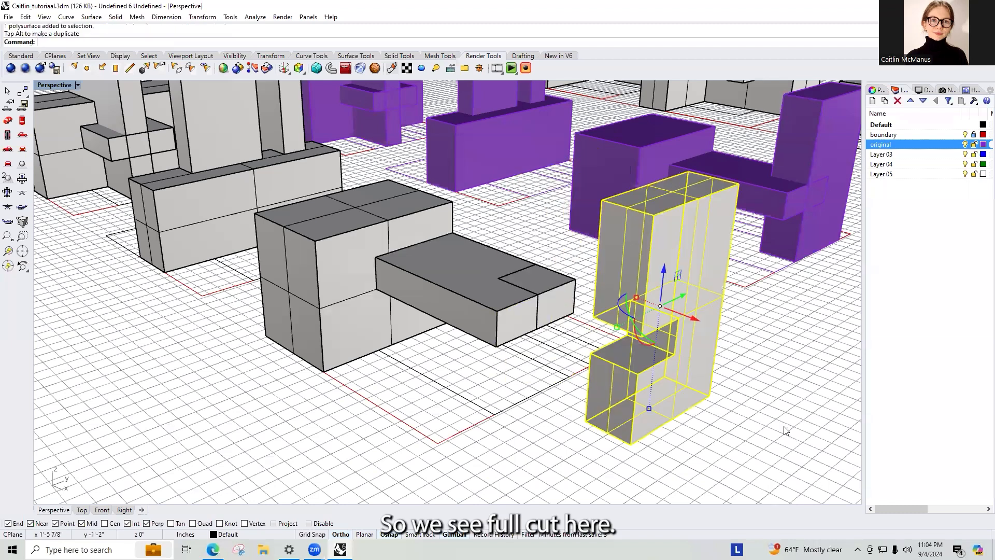
key(ctrl+z)
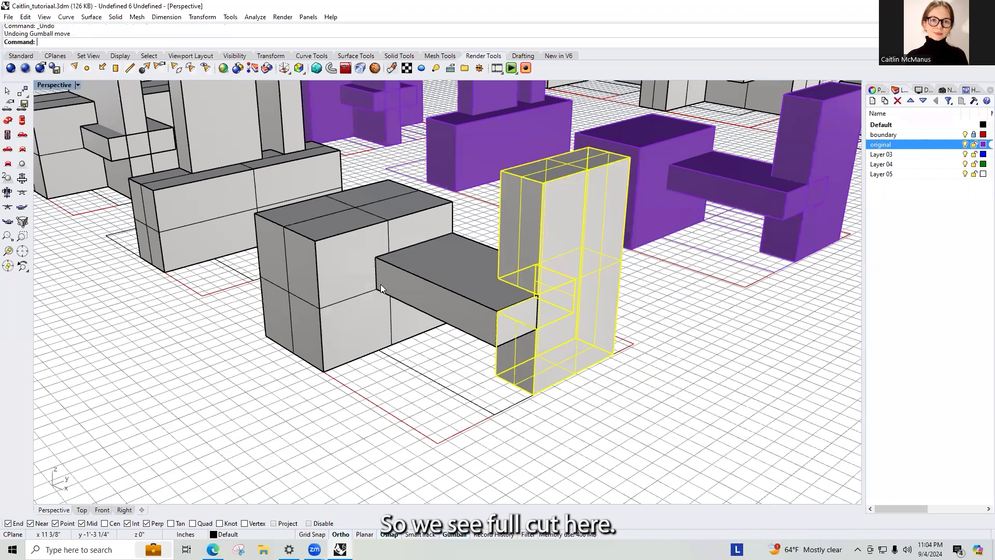
click(351, 241)
drag(384, 280, 317, 253)
click(241, 361)
key(ctrl+z)
- Select the connecting bar and the overlapping polysurface where it passes through the upright slab to check the pieces
click(468, 281)
click(575, 329)
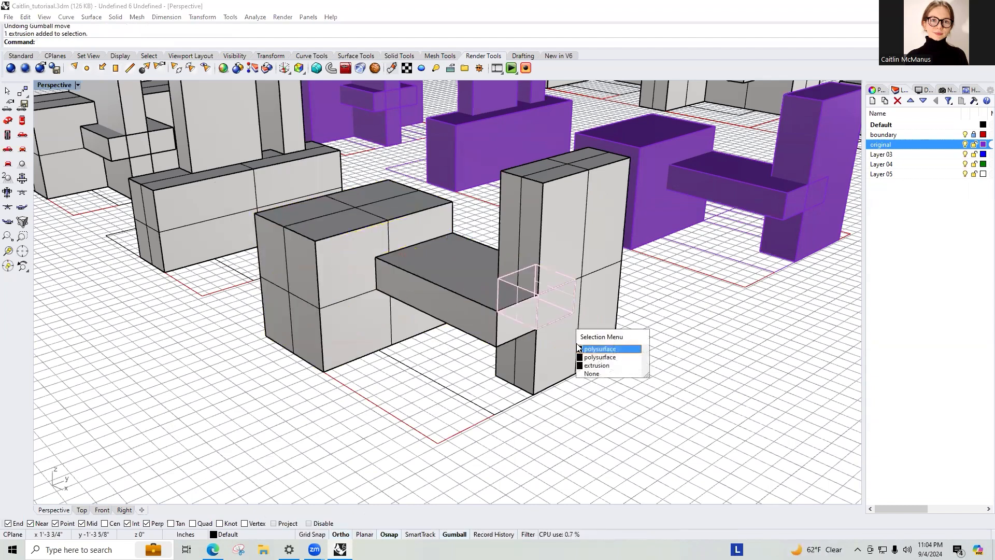
click(595, 349)
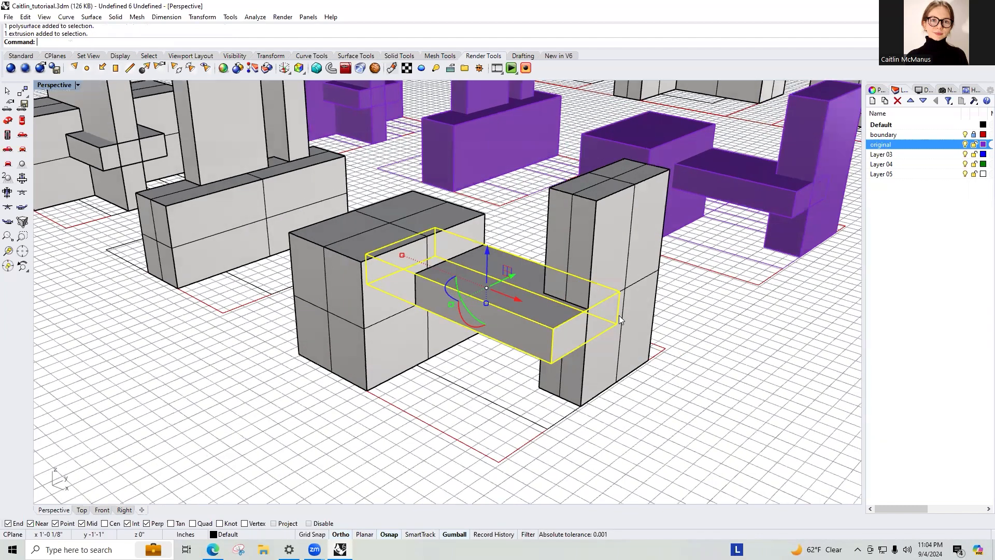
click(641, 338)
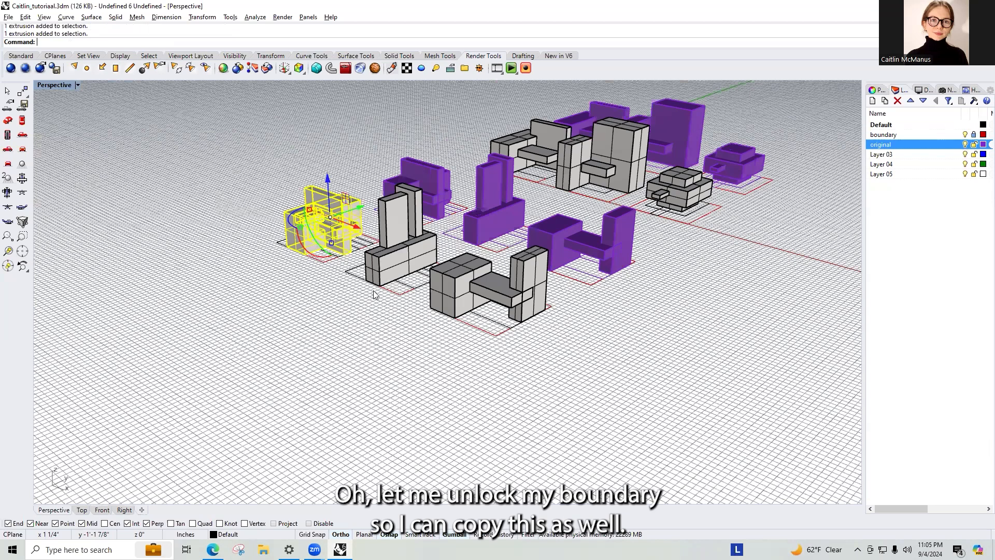
- Undo the last move, unlock the boundary layer and select the leftmost grey model's boundary curve
key(ctrl+z)
click(319, 256)
scroll(303, 216, up, 3)
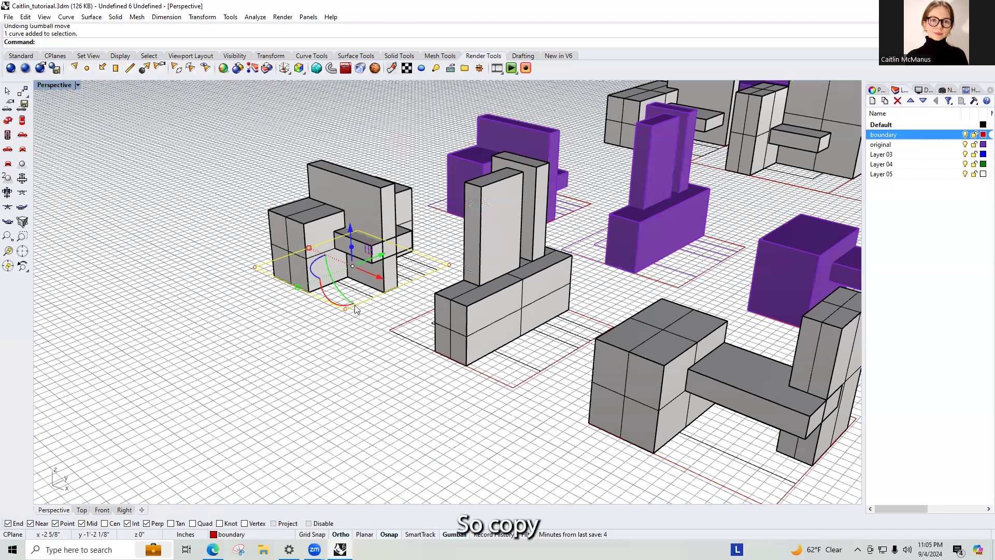
- Add the leftmost grey model's blocks to the selection and copy them with the boundary onto the empty ground in front
shift+click(365, 284)
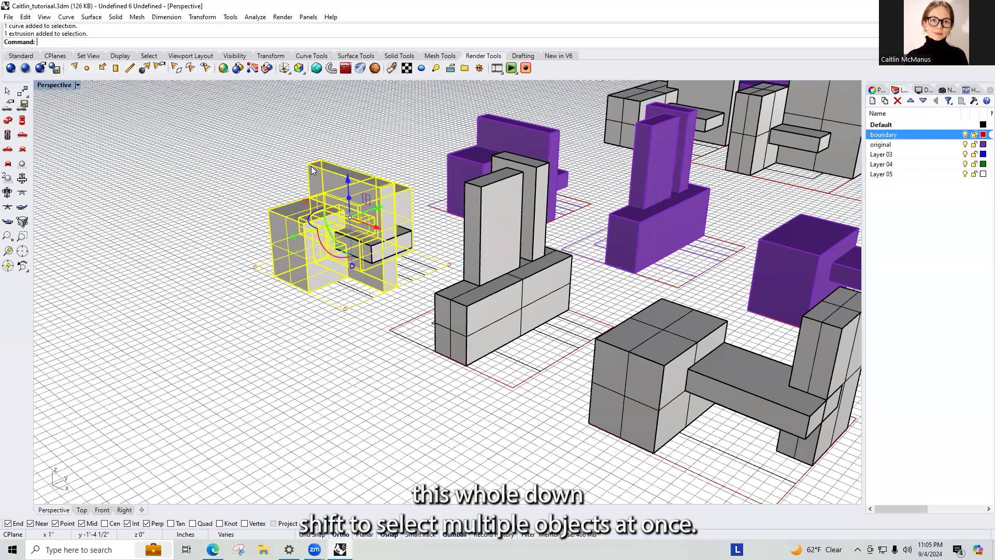
scroll(400, 216, up, 3)
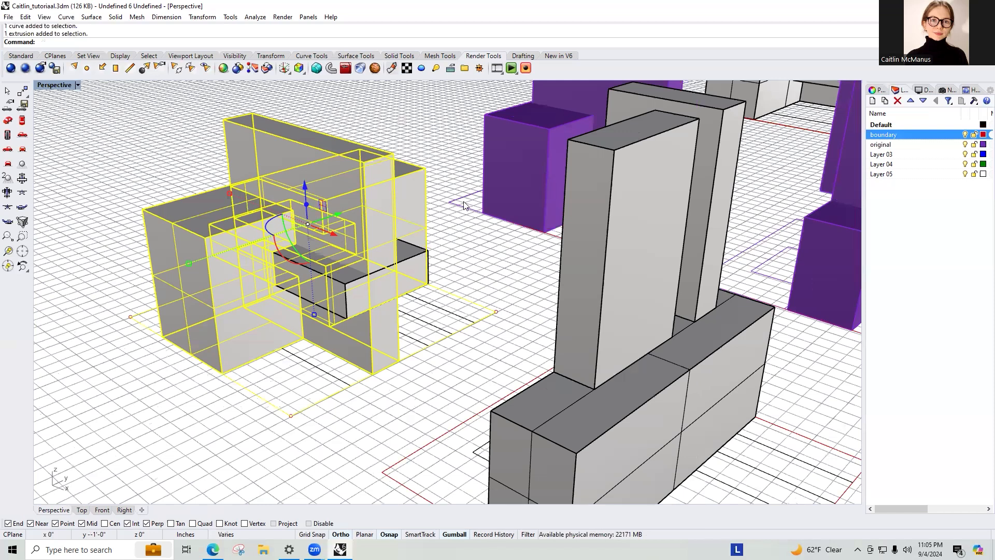
scroll(397, 203, down, 4)
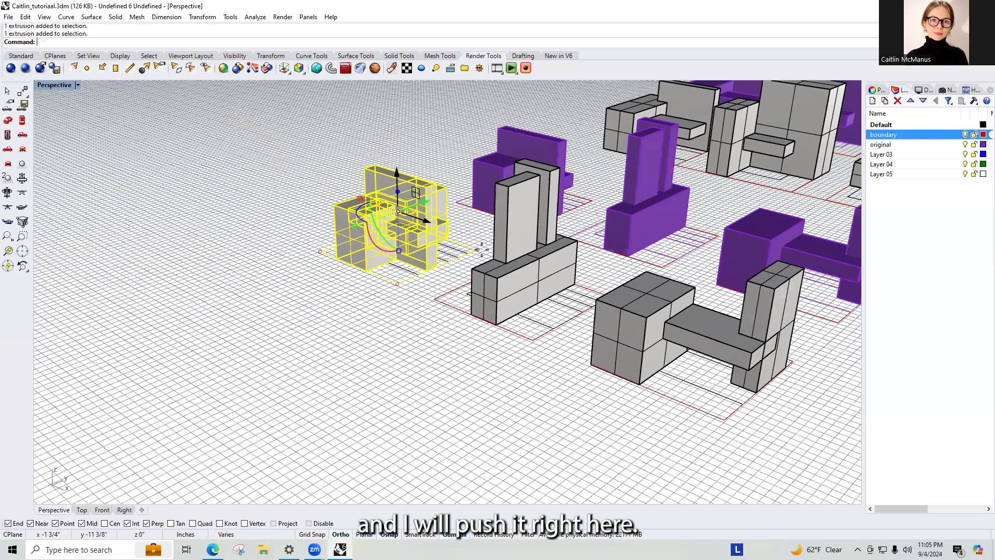
click(390, 346)
key(Return)
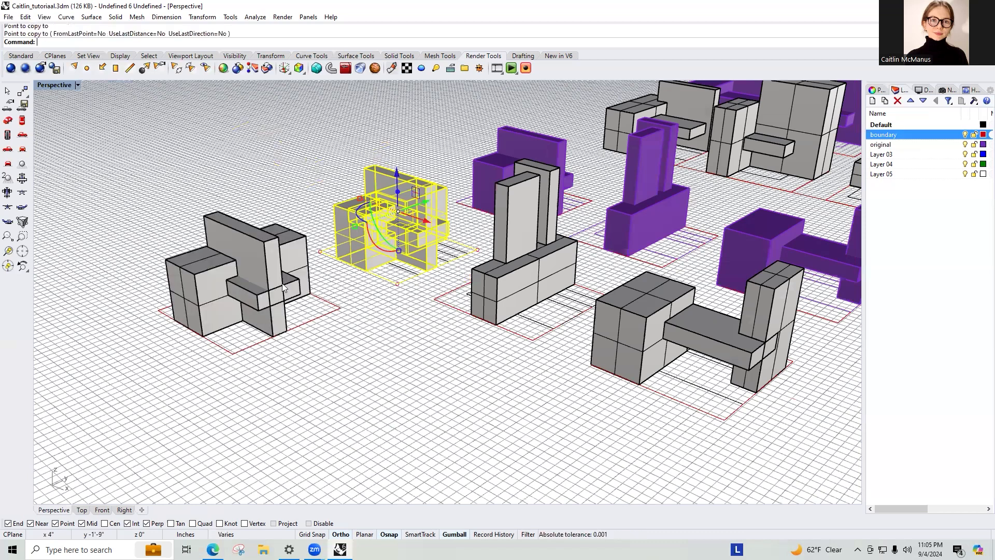
- Check the slab and bar of the copied model, and delete the copy together with its boundary
click(261, 263)
click(238, 282)
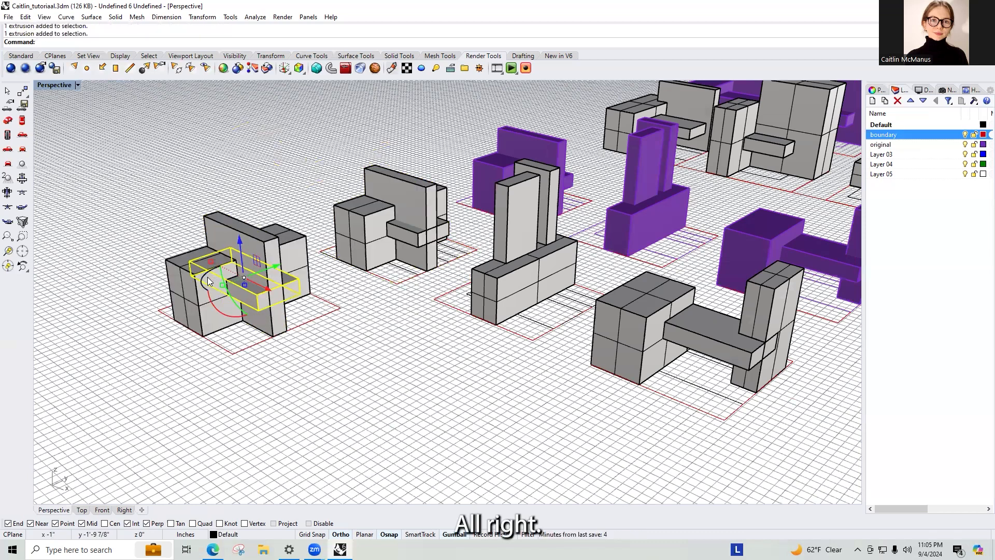
click(242, 234)
- BooleanSplit the leftmost grey model's upright slab with its narrow bar and base block as cutters
scroll(239, 280, up, 2)
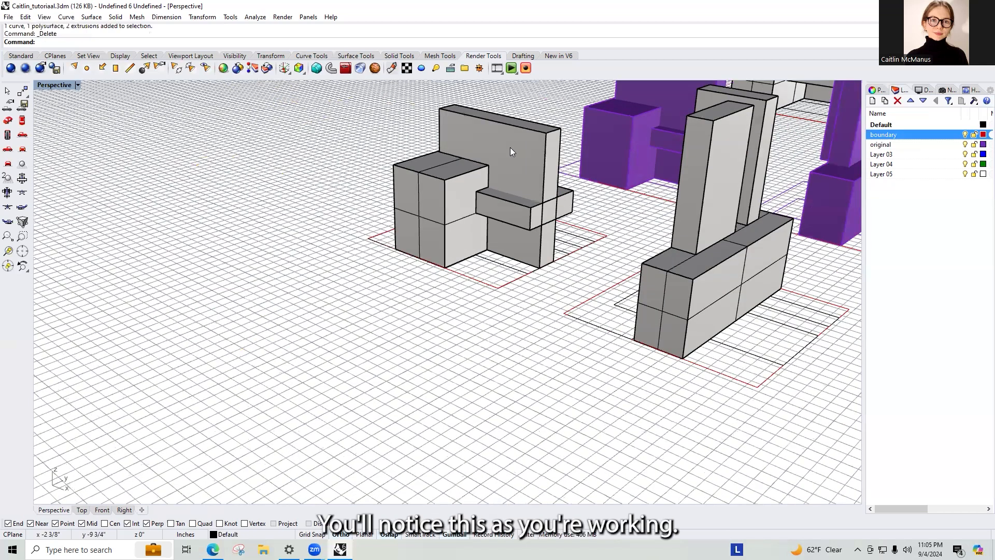
text(Bo)
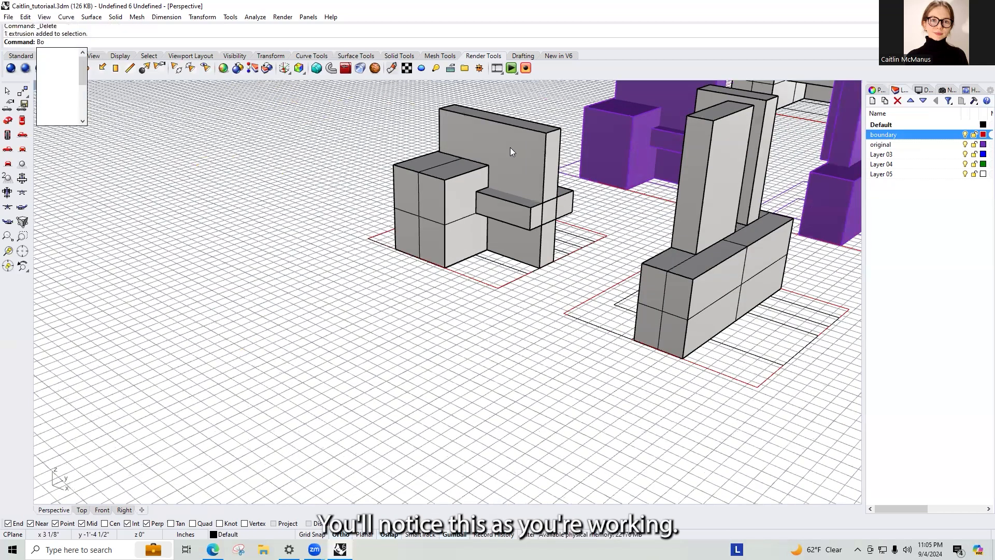
text(oleanSplit)
key(Return)
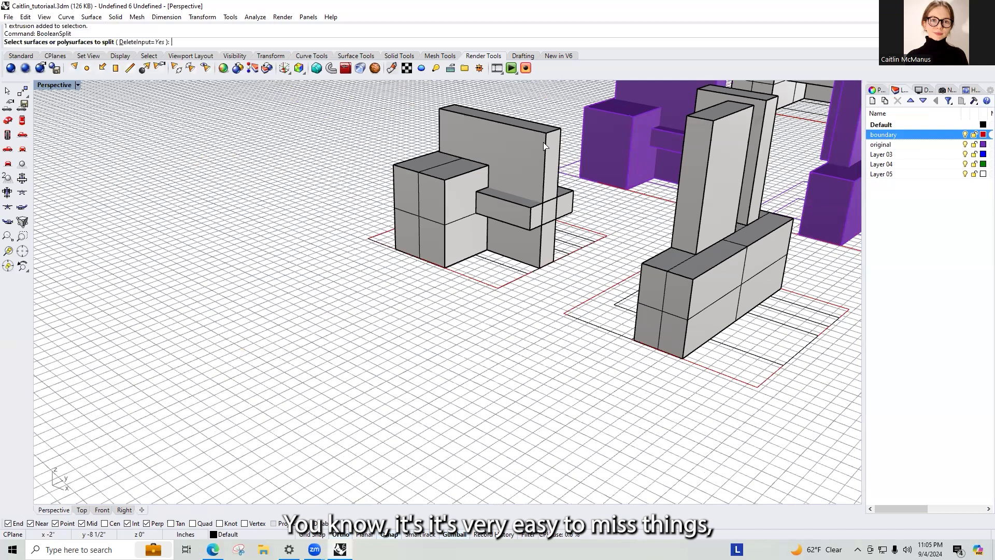
scroll(544, 146, up, 4)
right_drag(619, 272, 573, 254)
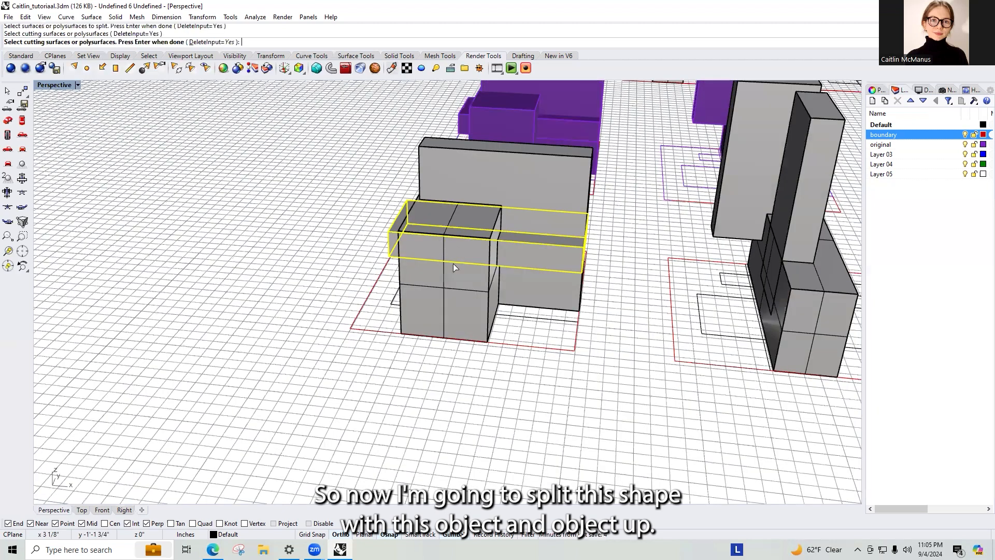
click(471, 306)
key(Return)
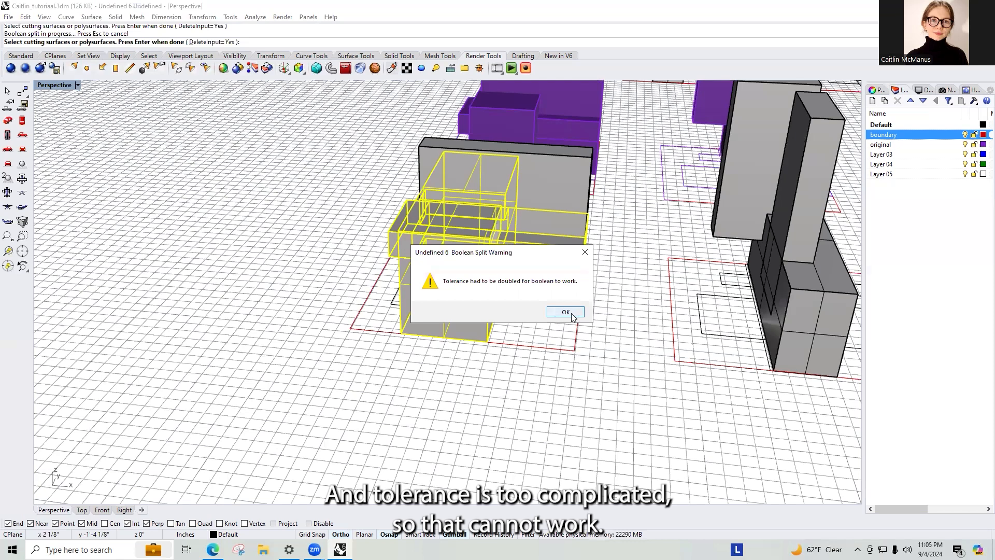
click(567, 312)
- Shorten the leftmost model's narrow bar along its length with Scale1D so that it ends inside the upright slab
scroll(535, 244, up, 3)
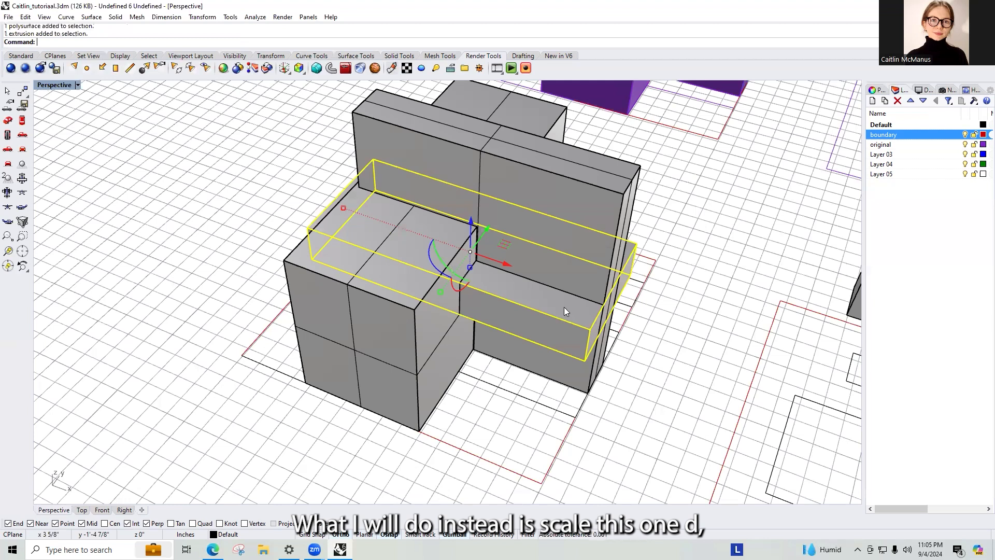
right_click(564, 306)
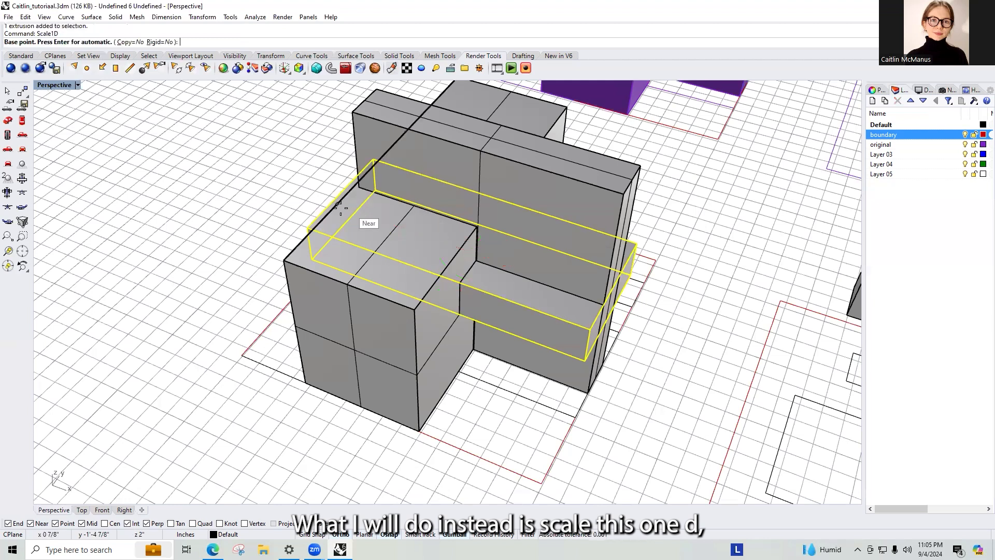
click(308, 228)
click(589, 328)
click(573, 321)
click(675, 345)
- Undo the bar's one-dimensional scaling and delete the slab's middle segment at the height of the bar
click(618, 297)
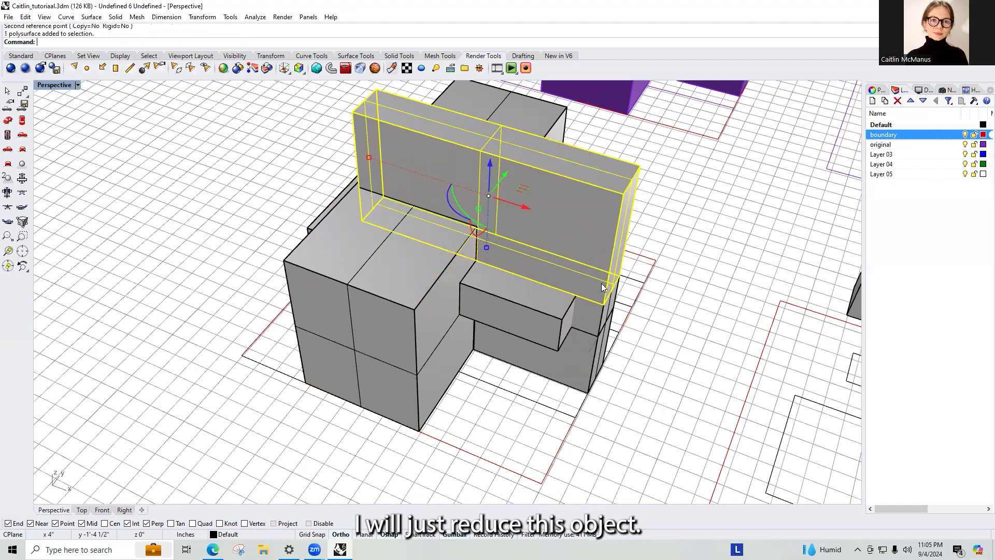
click(601, 311)
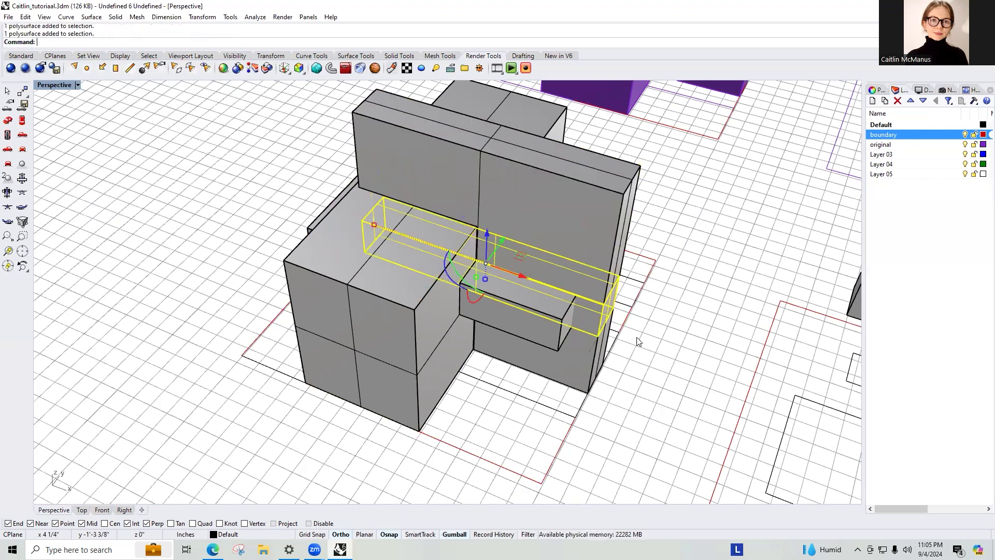
key(ctrl+z)
key(Delete)
- Select the slab's lower piece and examine from several angles how the slab has been divided around the bar
click(613, 309)
click(594, 257)
click(470, 300)
right_drag(470, 300, 586, 233)
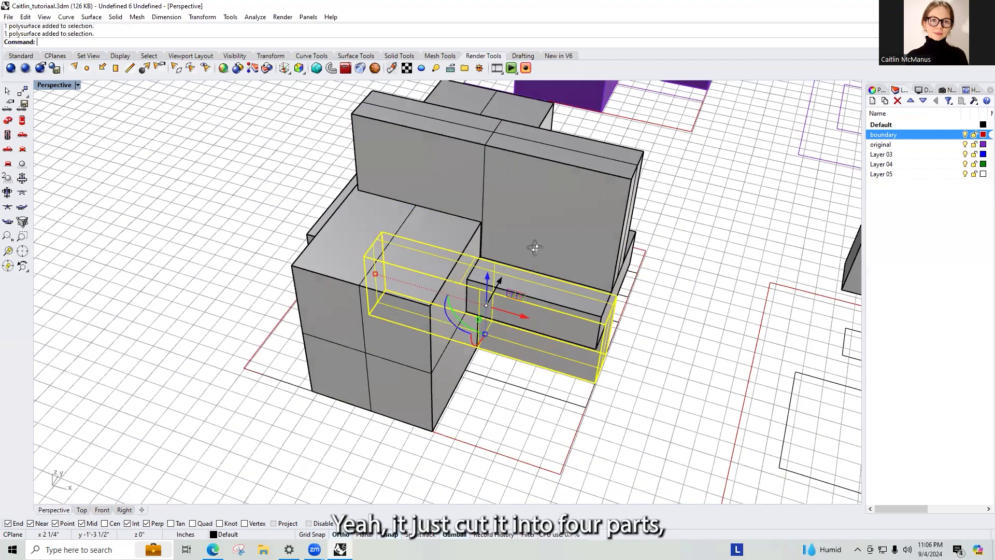
right_drag(456, 237, 596, 274)
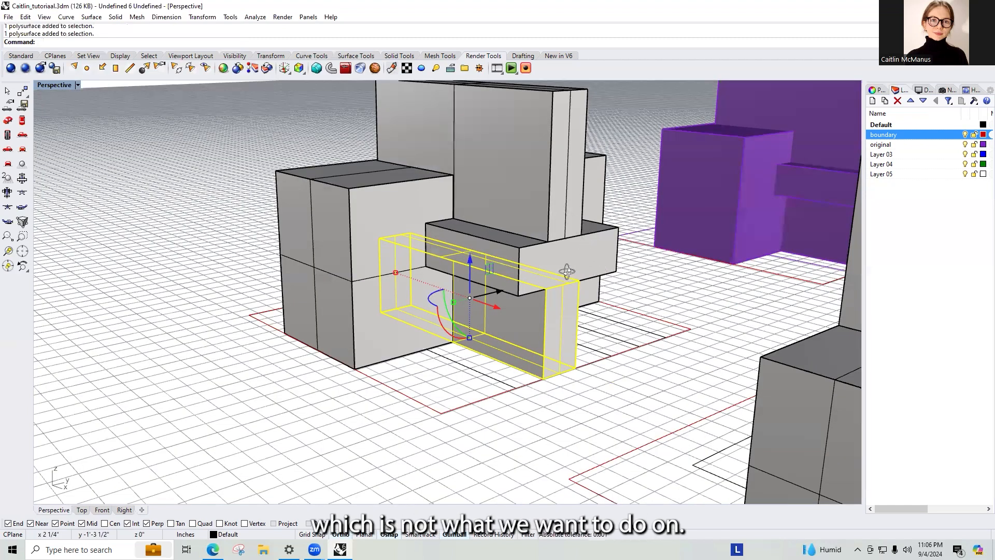
right_drag(559, 208, 445, 277)
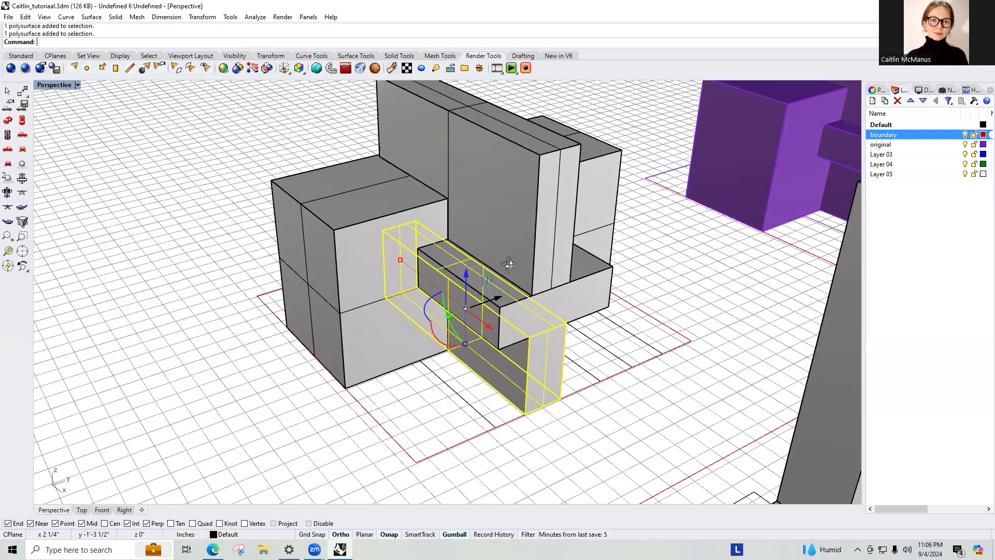
- Select the slab's upper piece, deselect it, and examine the bar's intersection and the neighbouring models from several angles
right_drag(592, 188, 594, 330)
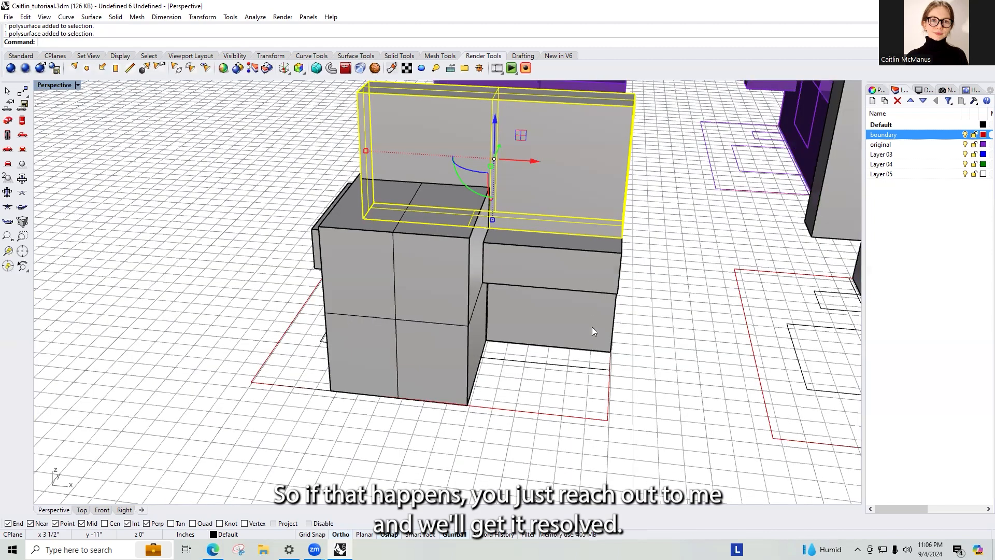
click(661, 275)
right_drag(660, 276, 588, 284)
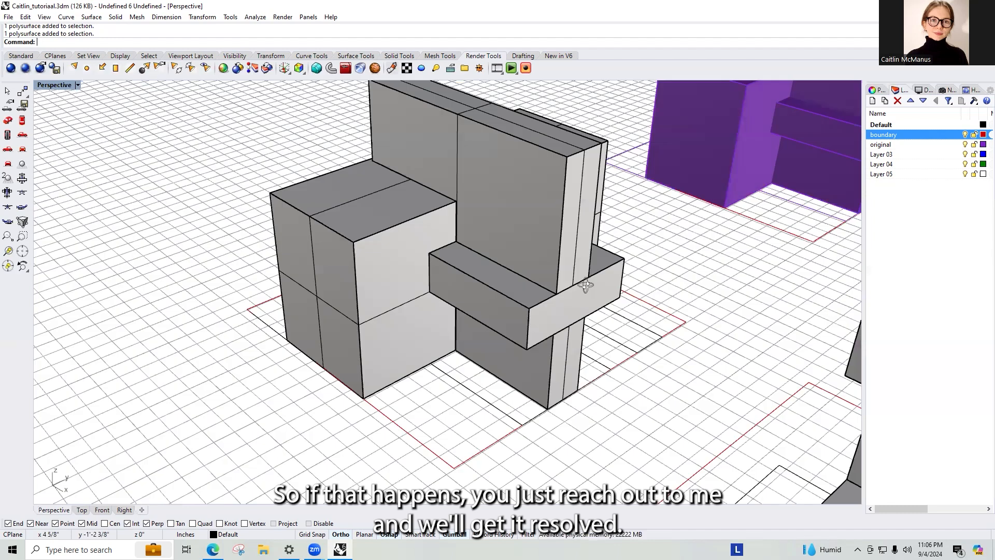
right_drag(610, 405, 511, 349)
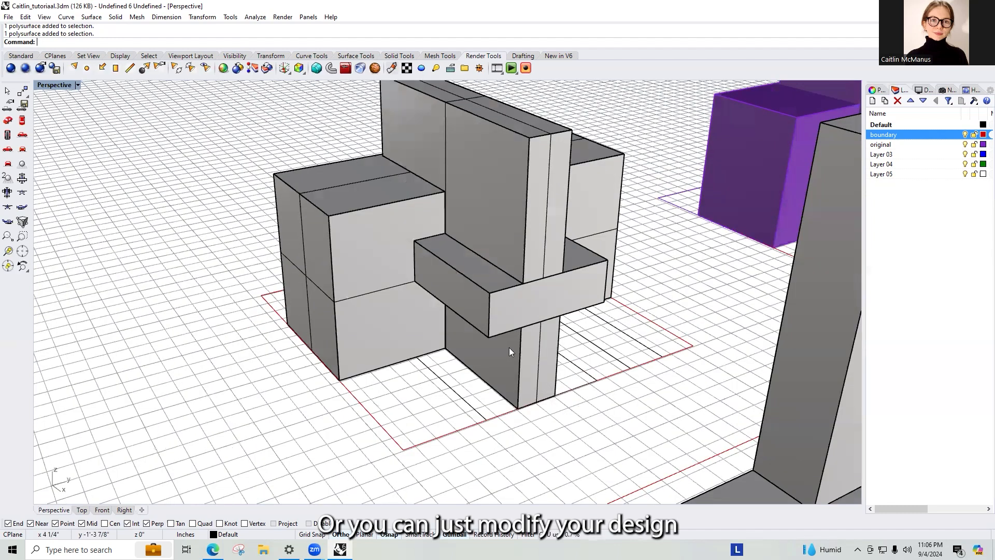
right_drag(540, 279, 580, 346)
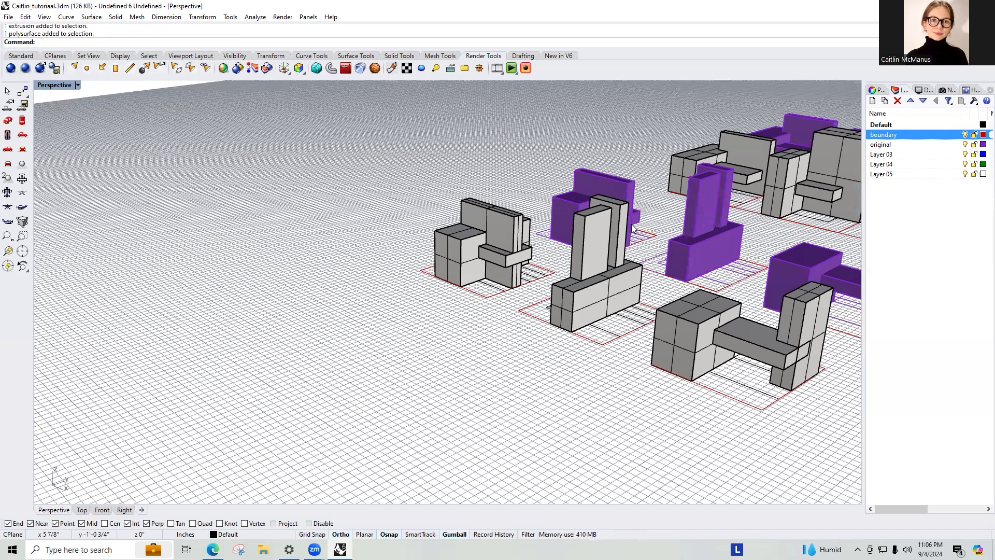
right_drag(485, 317, 493, 324)
right_drag(565, 313, 567, 313)
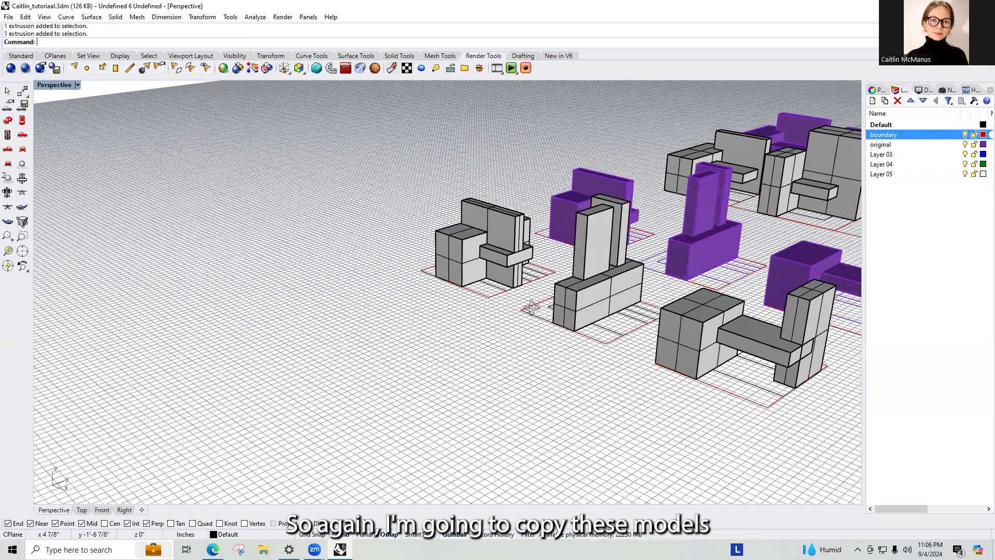
right_drag(504, 331, 399, 429)
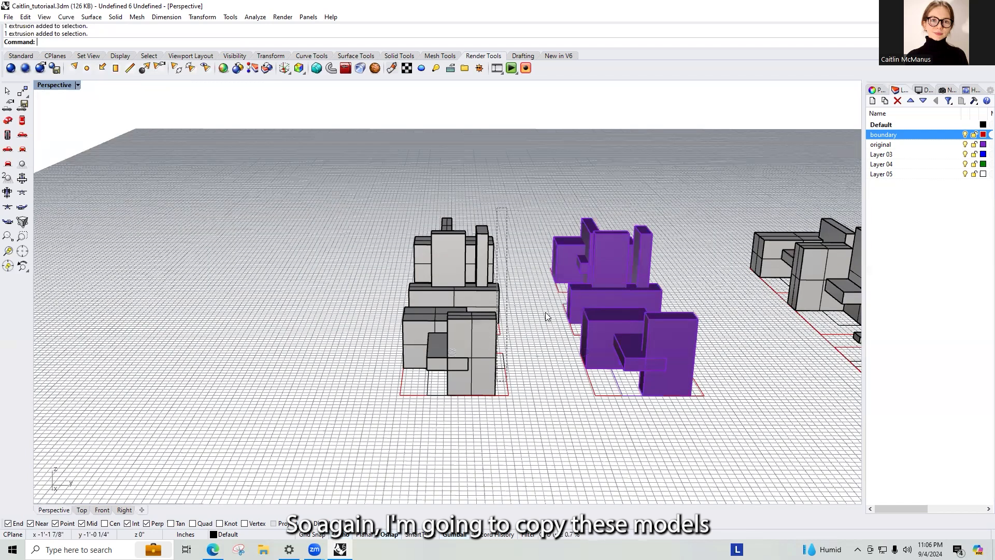
text(copy)
key(Return)
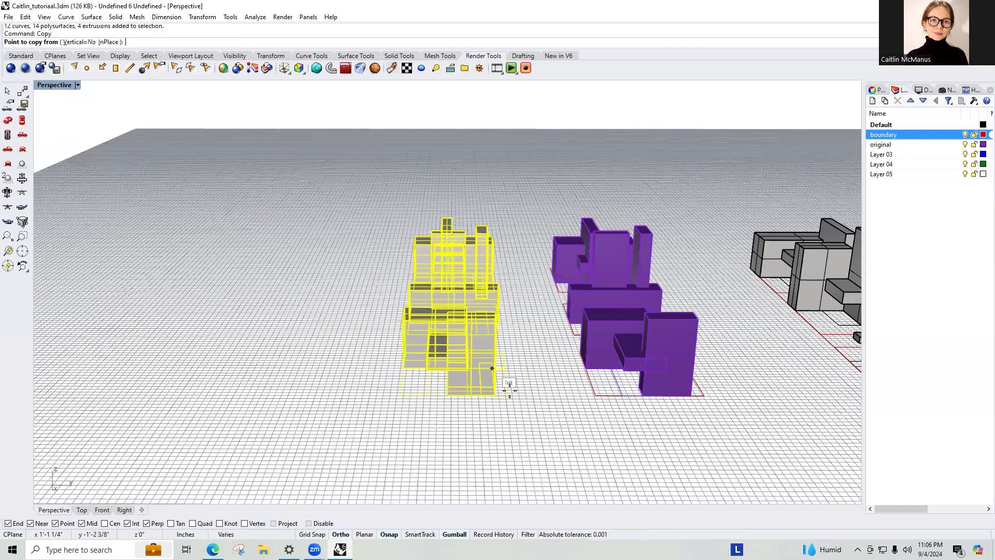
click(509, 395)
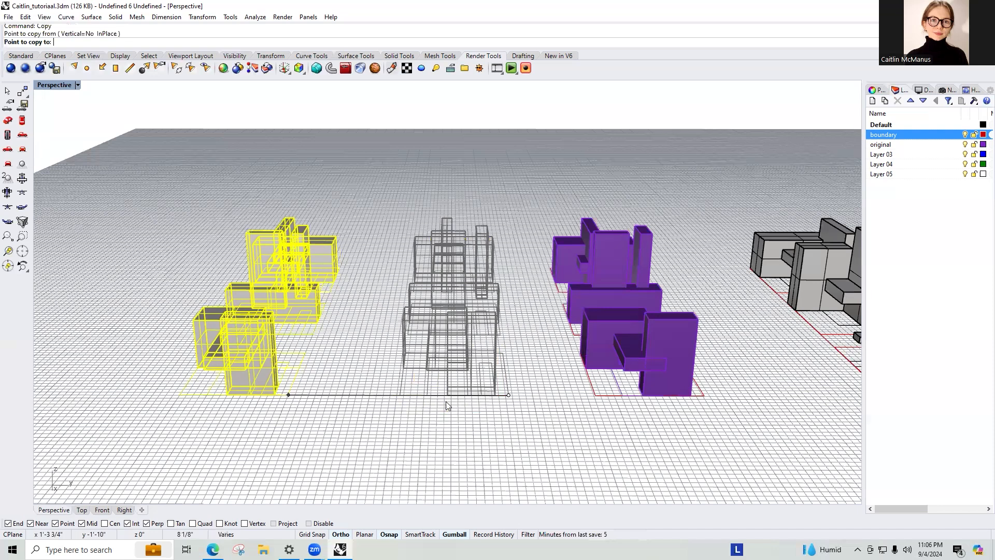
key(Escape)
key(Return)
click(508, 388)
key(Escape)
- Copy only the final solids and red boundary squares of the three nearest cut grey models into a new row in front of them
right_drag(373, 389, 458, 307)
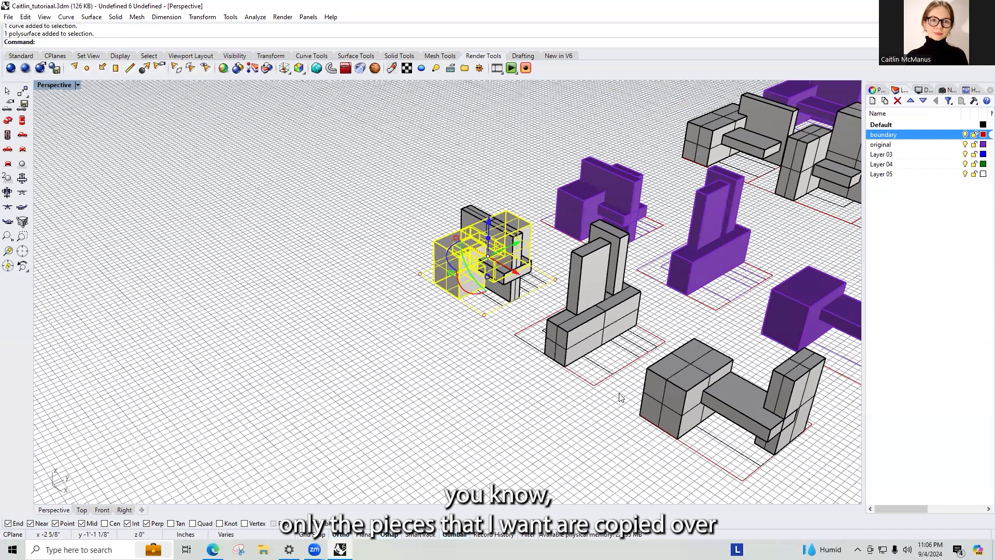
shift+click(579, 343)
shift+click(592, 261)
shift+click(614, 259)
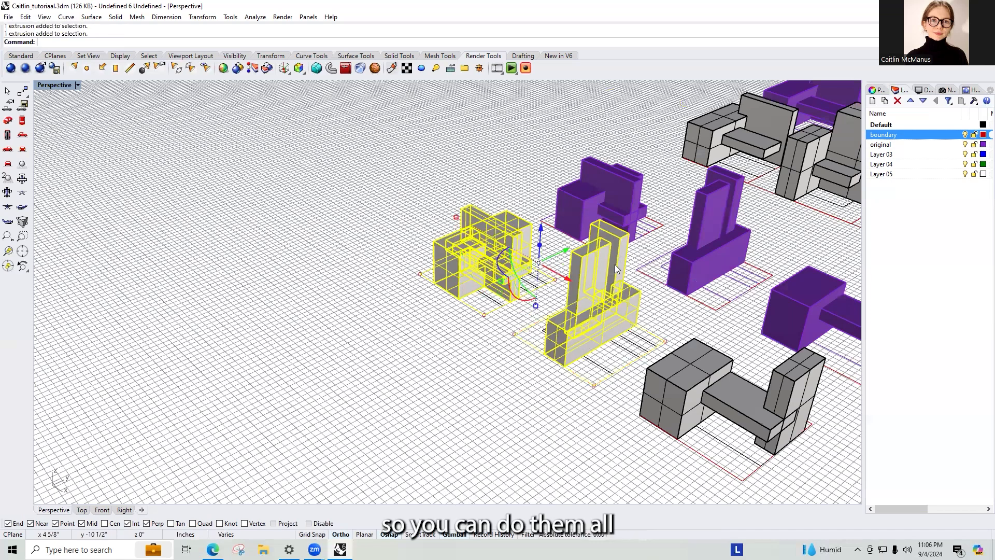
shift+click(681, 395)
shift+click(736, 404)
shift+click(812, 392)
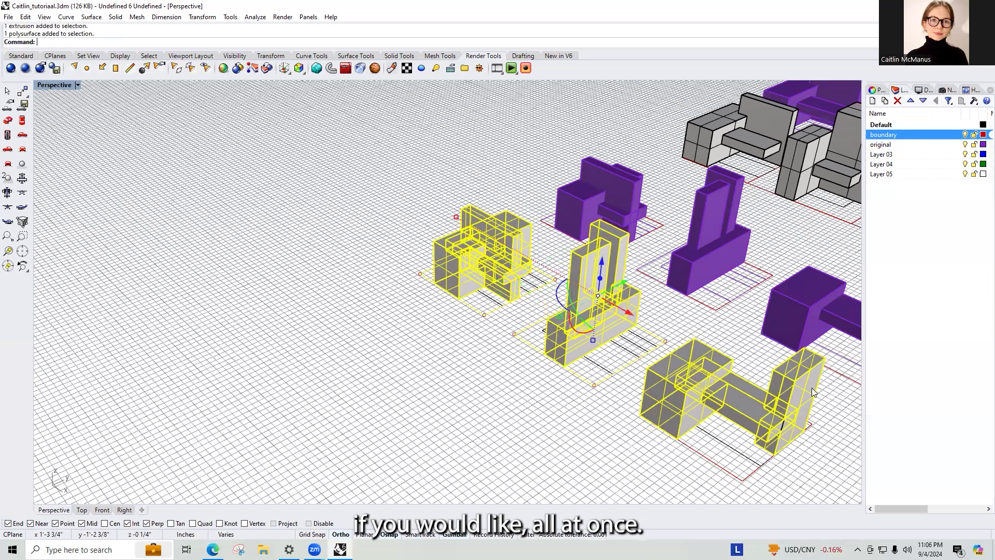
shift+click(748, 478)
scroll(748, 482, down, 2)
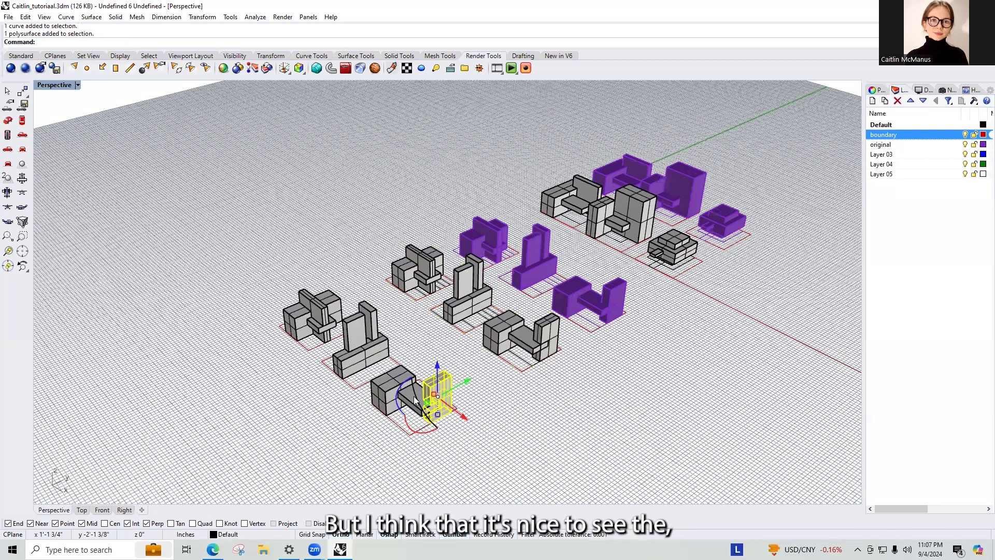
click(414, 398)
click(424, 350)
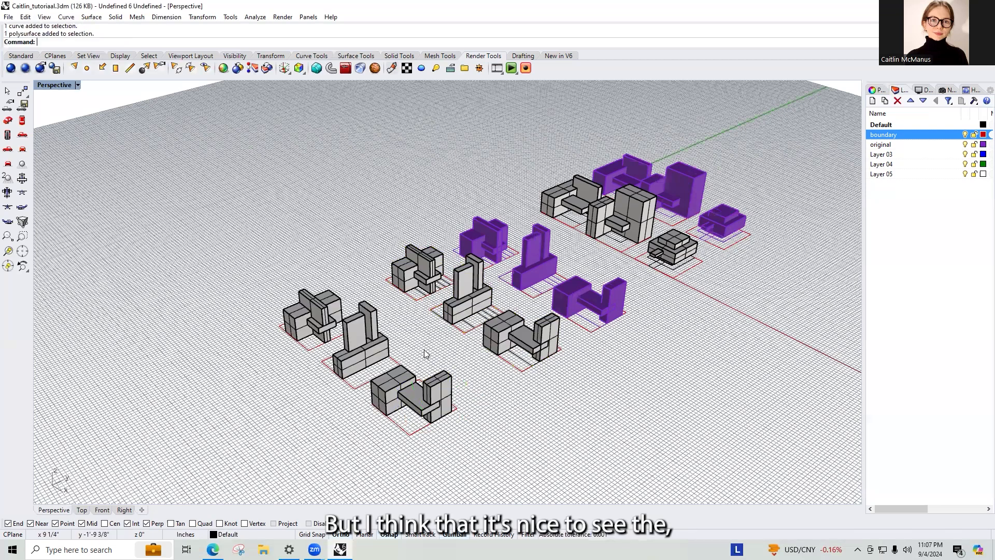
- Copy the boundary squares and final solids of the other three cut grey models to the far side of their purple originals
click(412, 264)
scroll(423, 276, up, 5)
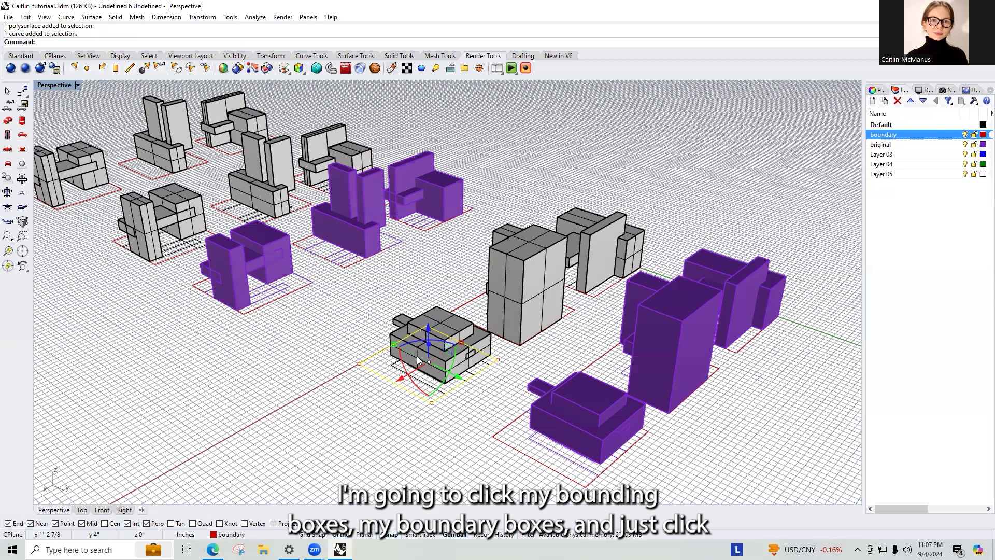
shift+click(515, 313)
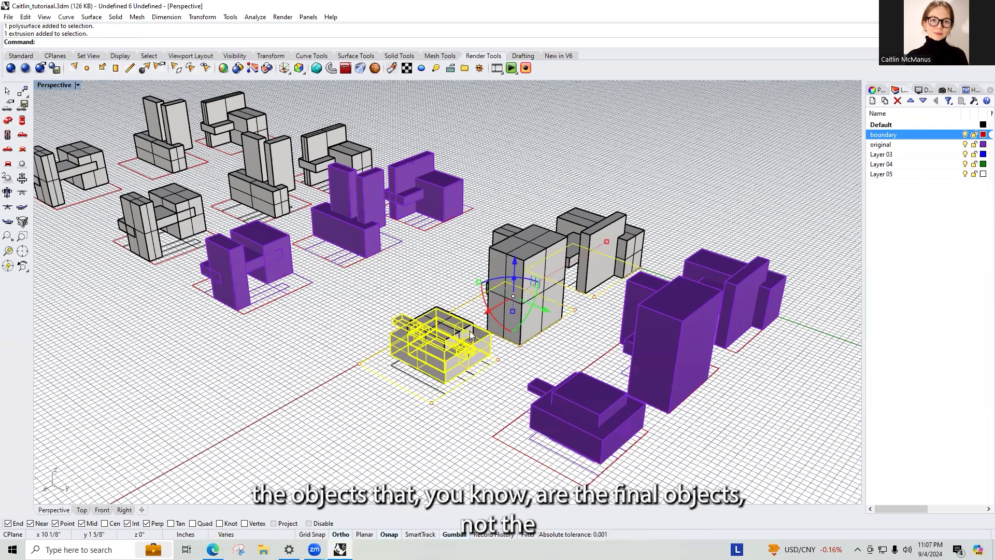
shift+click(542, 316)
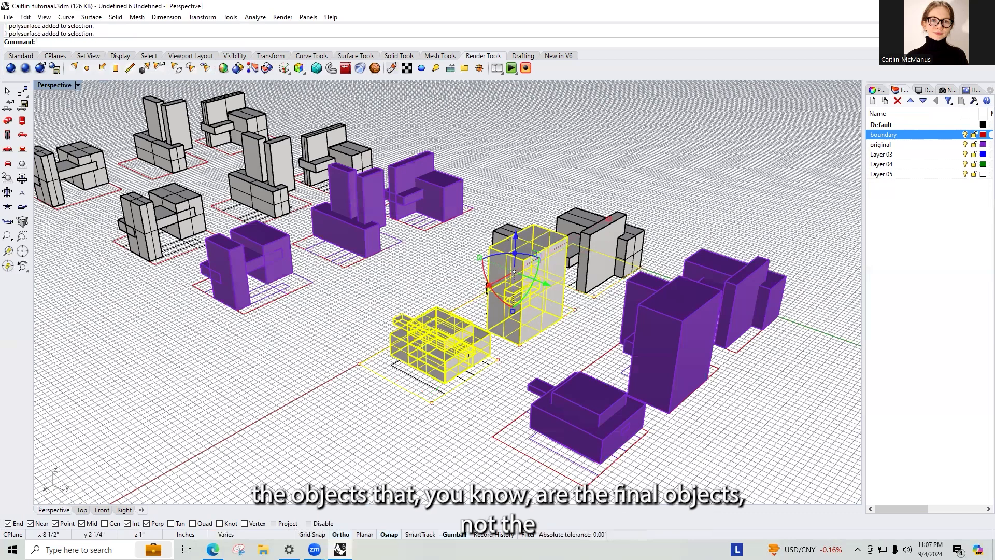
shift+click(503, 236)
right_drag(463, 280, 504, 281)
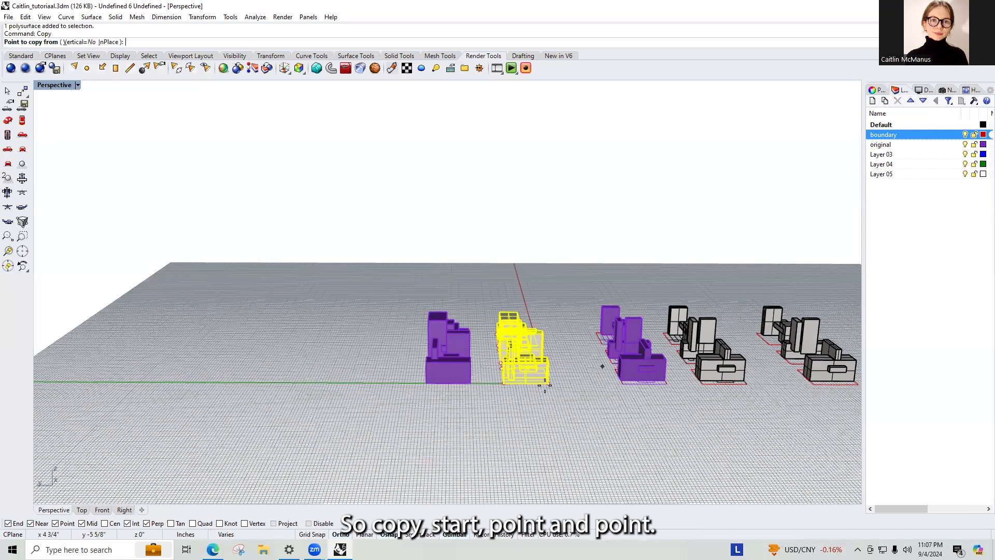
click(549, 383)
click(386, 406)
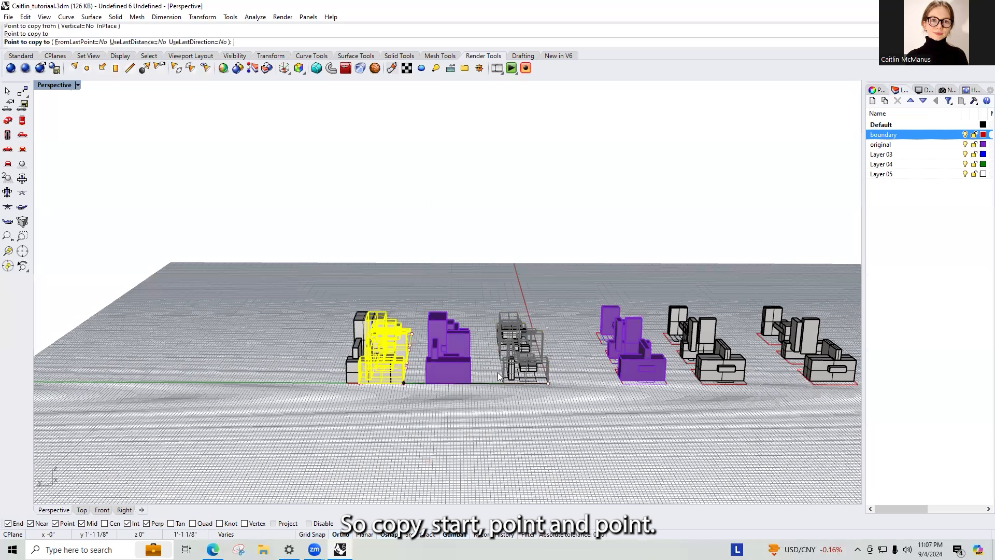
key(Escape)
right_drag(369, 363, 275, 374)
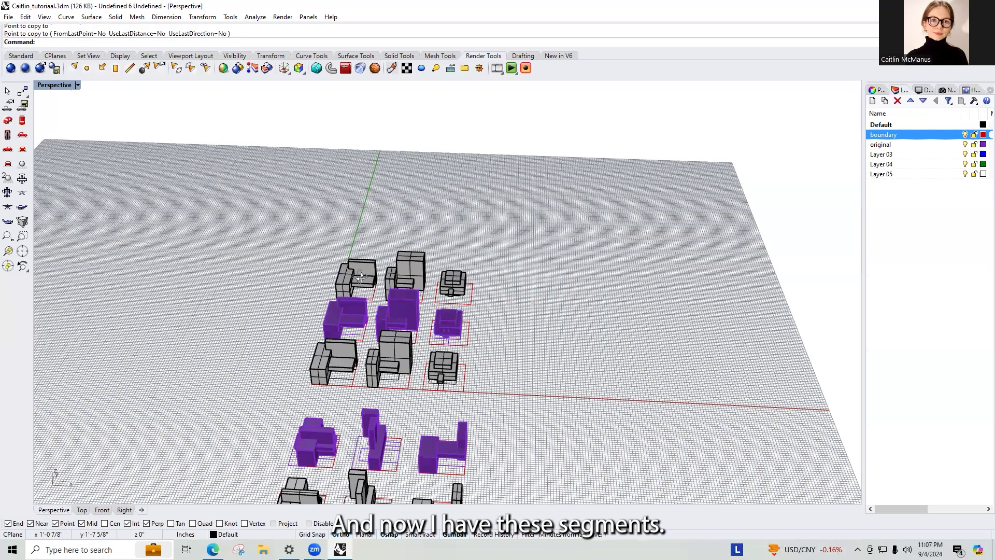
- Draw a guide polyline along the red X axis beside the models with consecutive segments of 4, 2, 4, 2 and 4 inches
right_drag(518, 360, 620, 398)
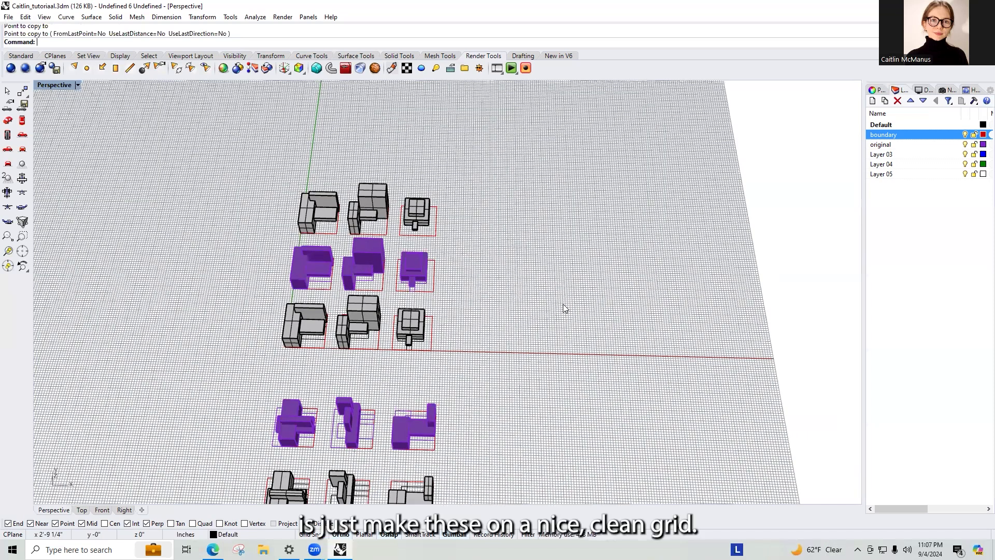
text(PLine)
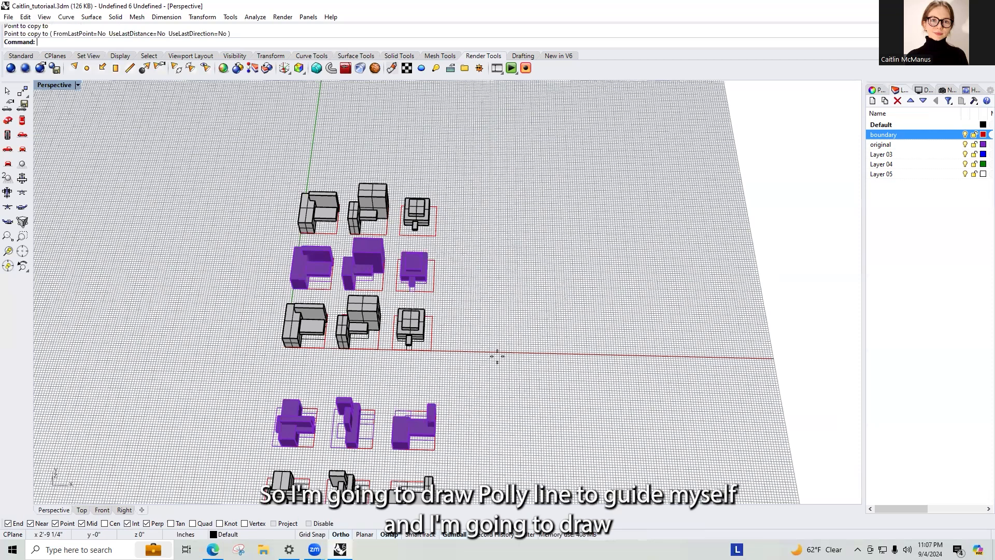
key(Return)
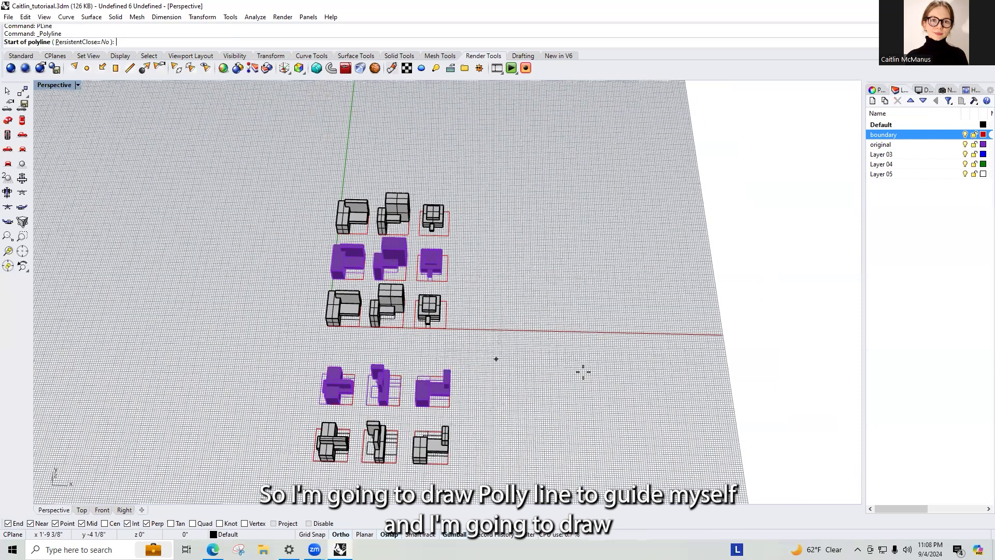
click(495, 330)
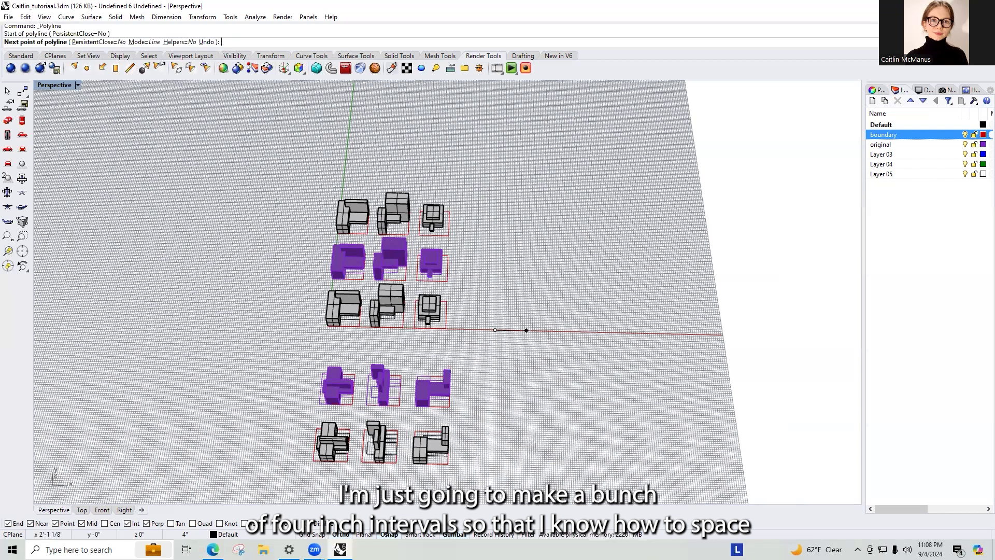
key(Return)
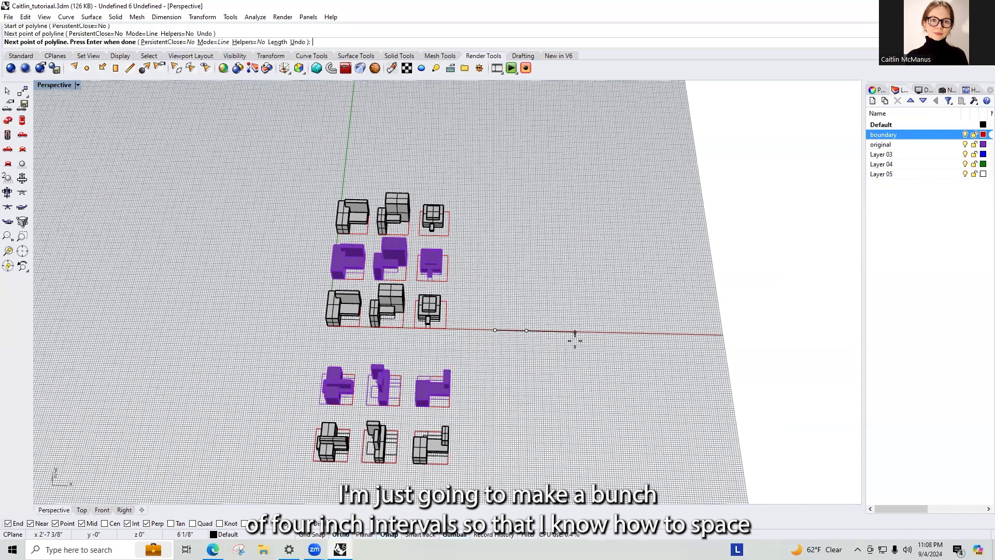
text(2)
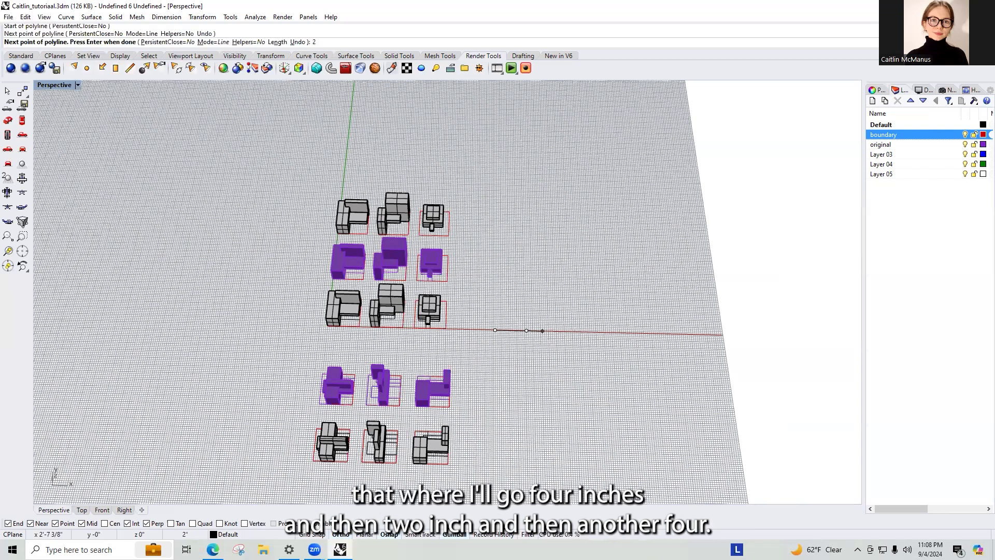
key(Return)
text(4)
key(Return)
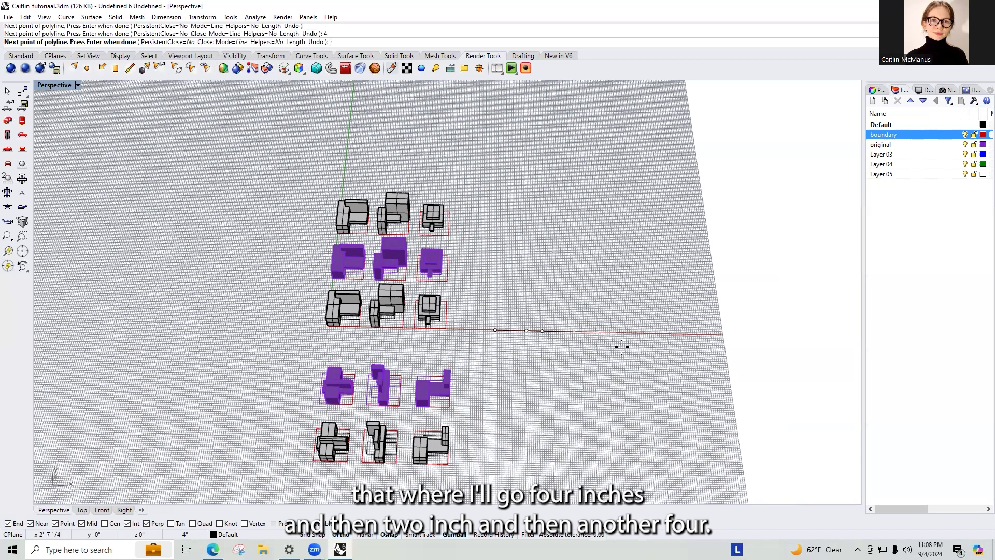
text(2)
key(Return)
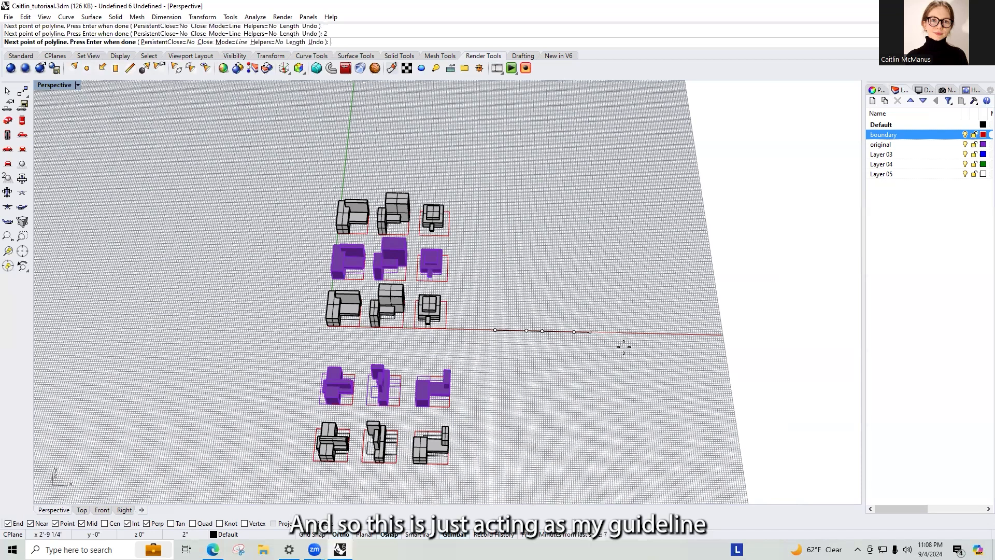
text(4)
key(Return)
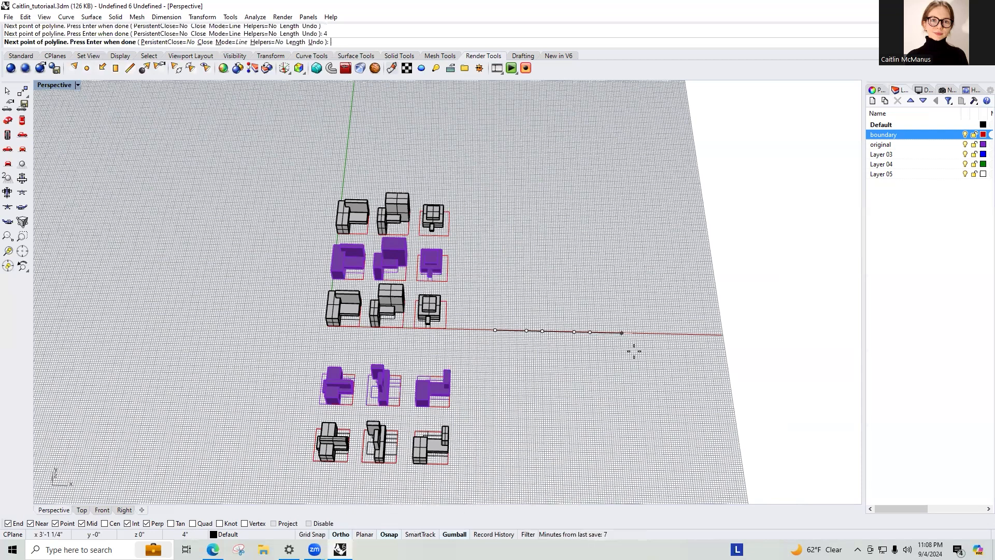
key(Return)
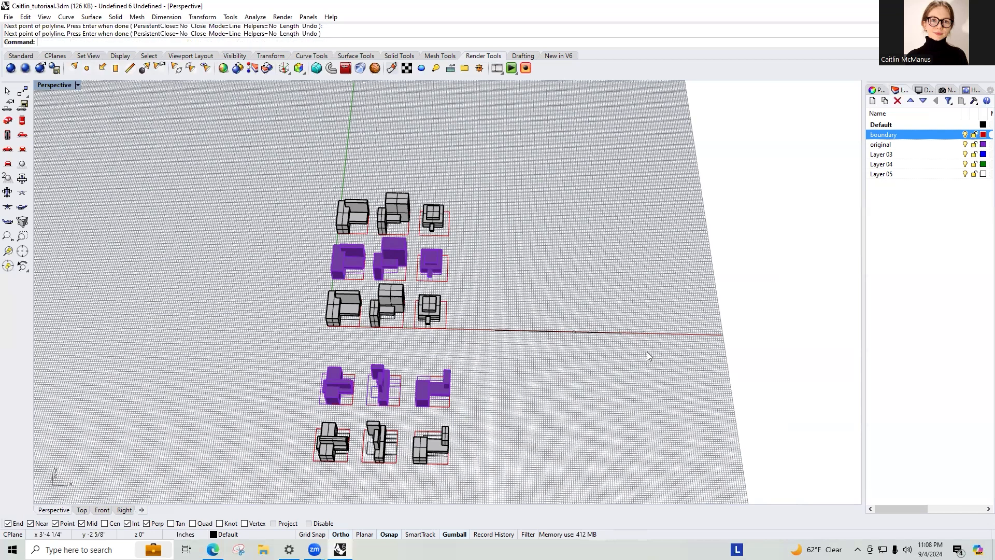
- Copy the guide polyline three times along the Y direction, spaced at successive 4, 2 and 4 inch intervals
click(518, 330)
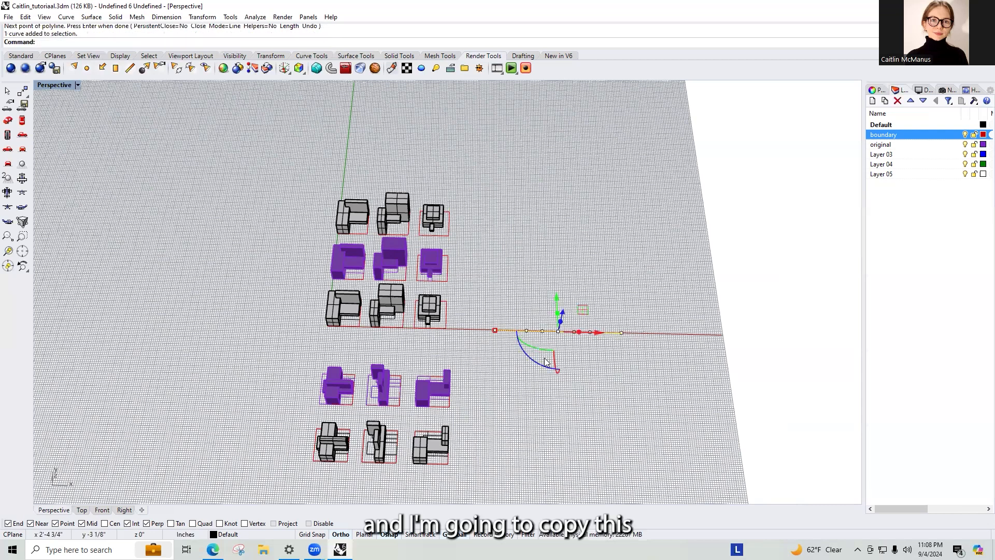
scroll(566, 323, up, 1)
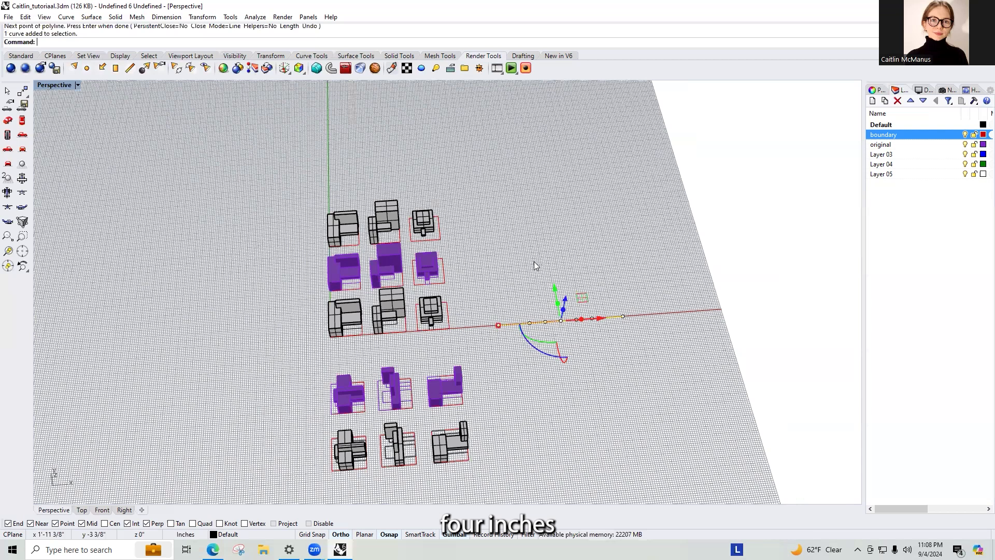
click(518, 242)
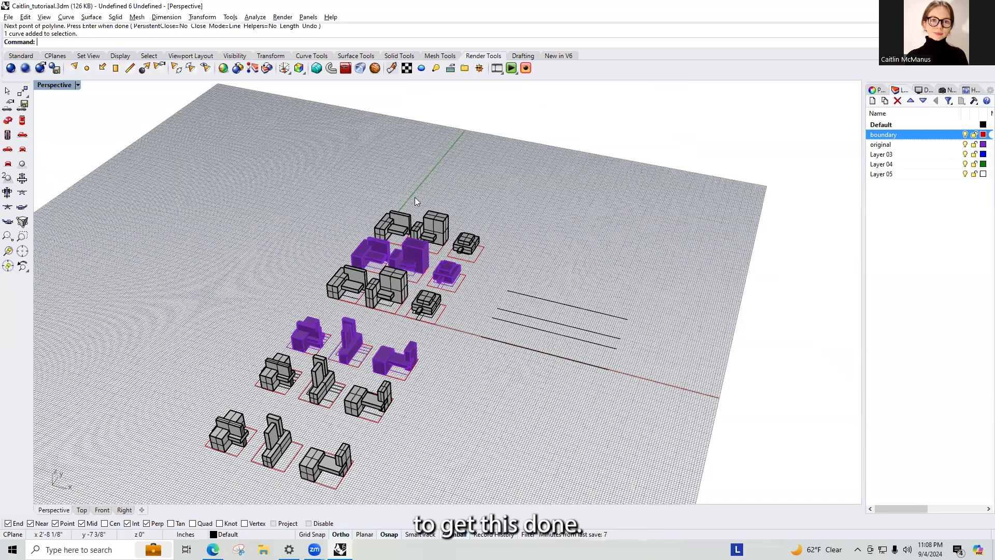
- Copy the small stepped model onto the end of the first guide line as the row's third model, and delete the stray extra copy
scroll(417, 233, up, 3)
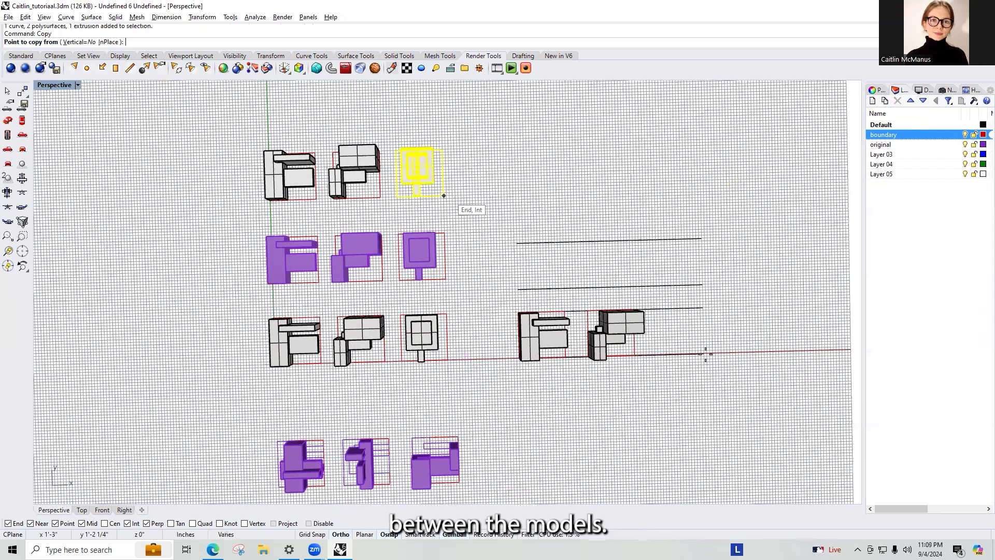
click(443, 195)
click(742, 371)
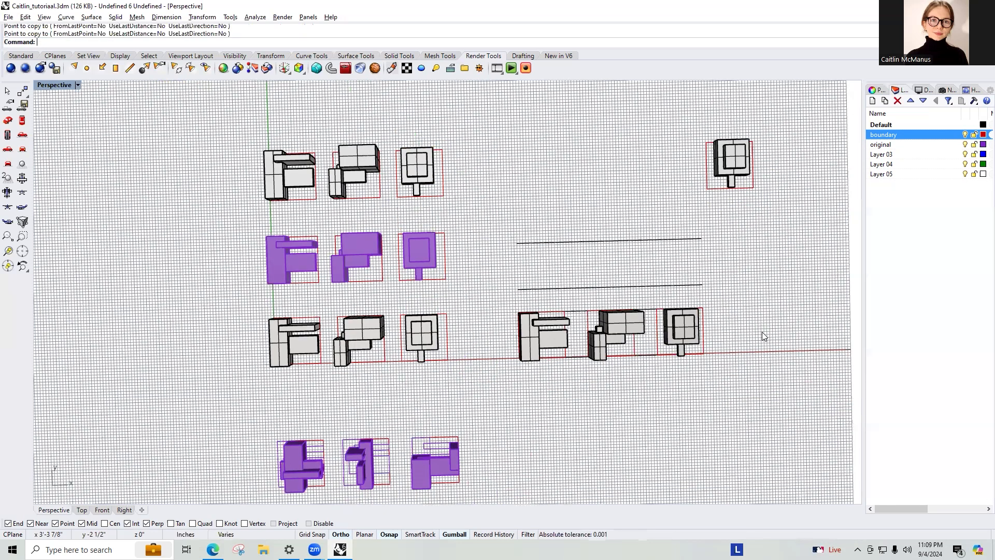
key(Return)
key(Delete)
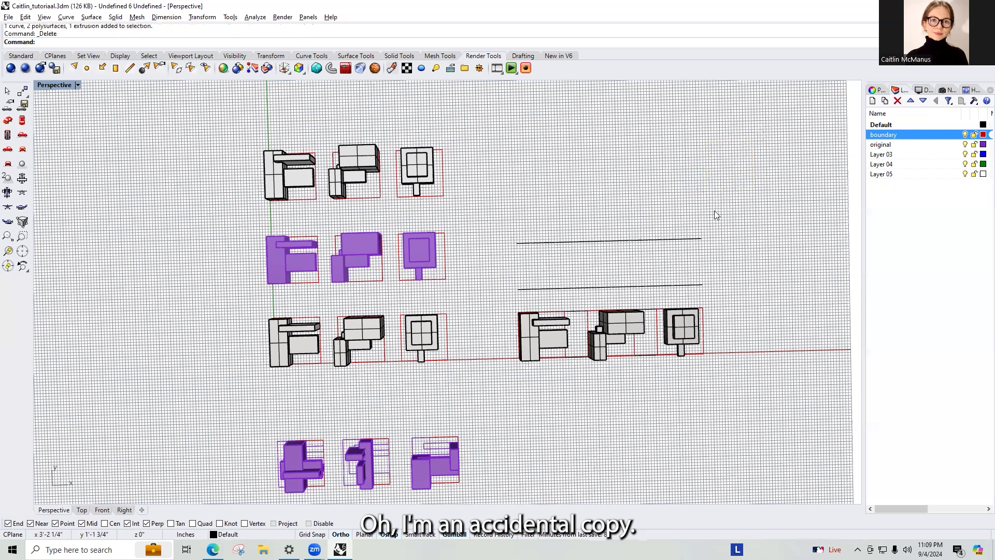
- Rename Layer 03 as dim and make it the current layer for the annotations
right_drag(715, 252, 717, 293)
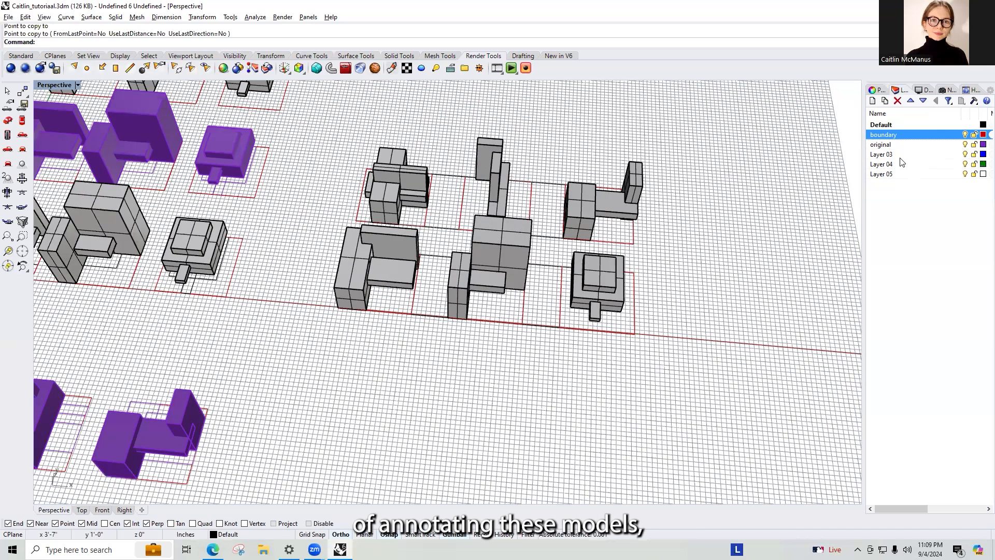
double_click(889, 155)
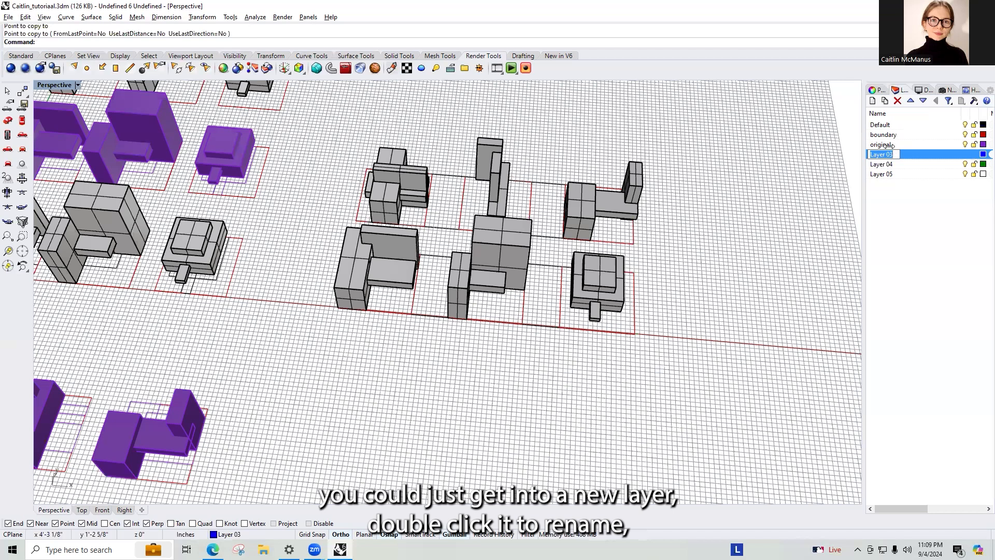
text(dim)
key(Return)
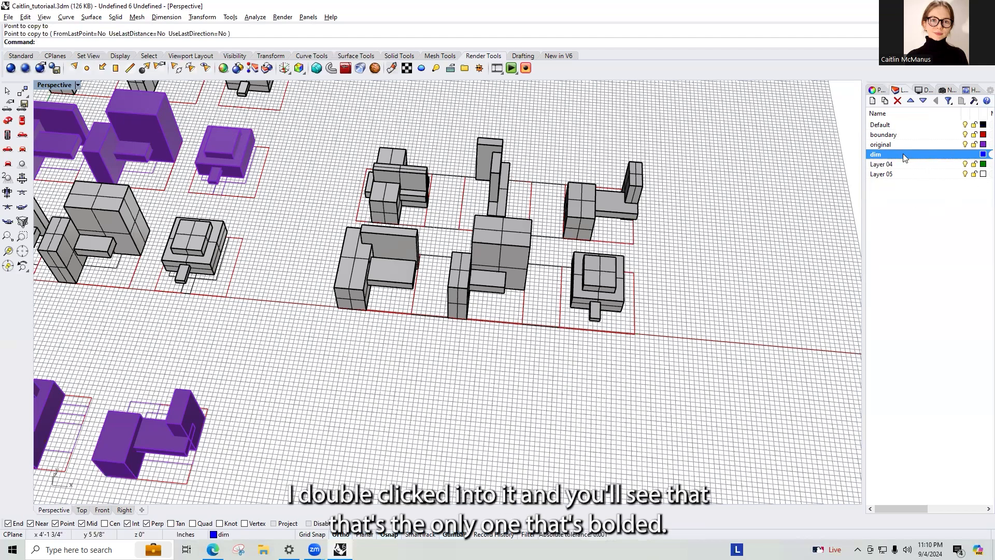
click(910, 194)
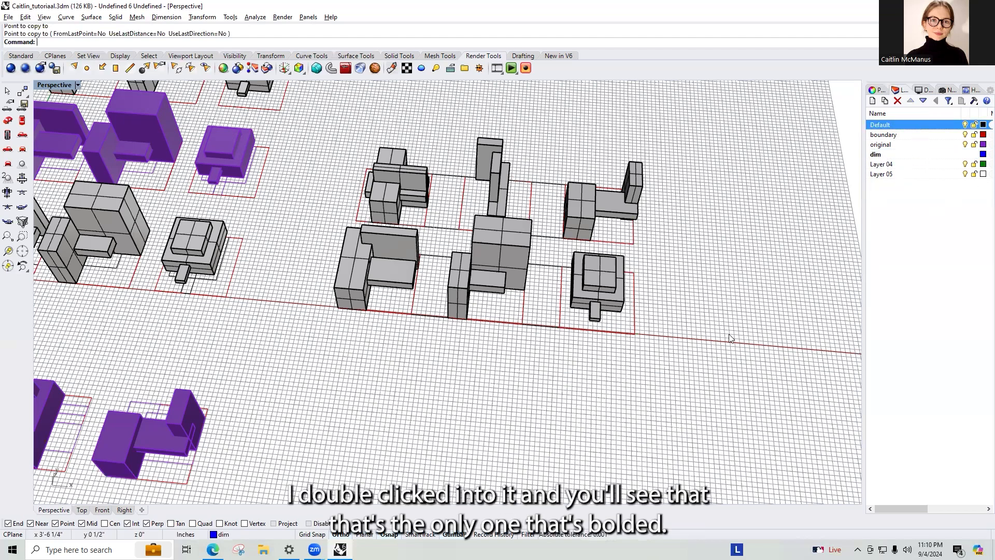
- Add a linear dimension along the front edge of the stepped model's boundary square in the first grid row, offset outside the square
text(Dim)
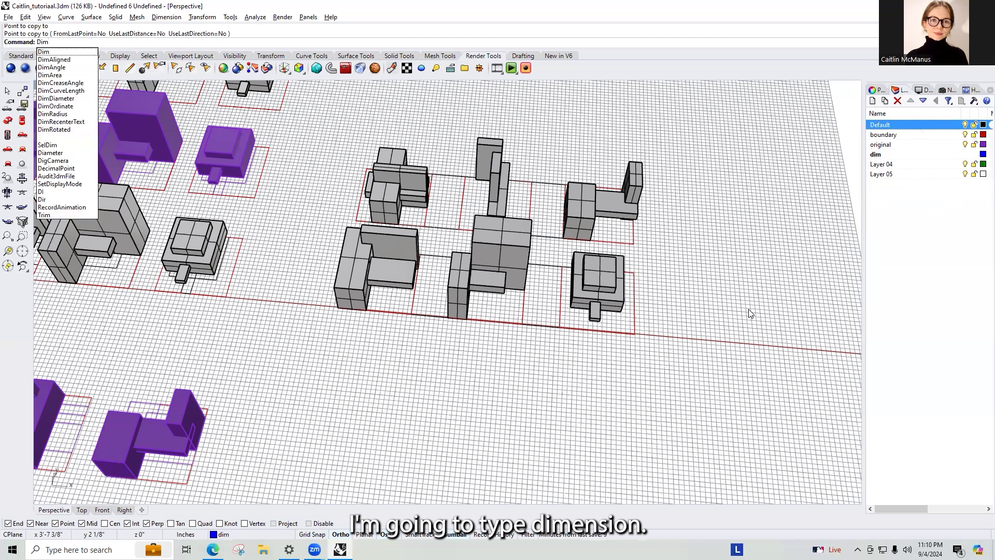
key(Return)
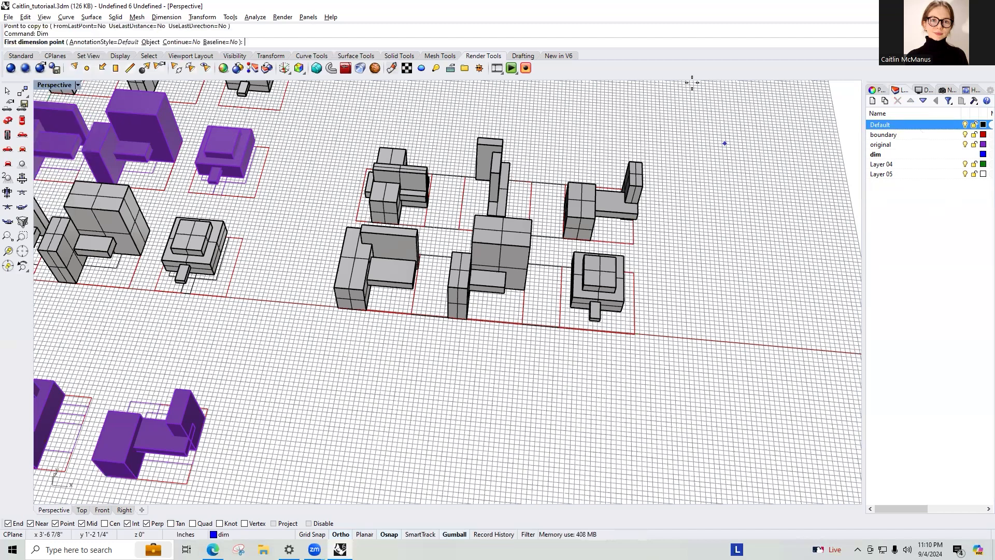
click(559, 327)
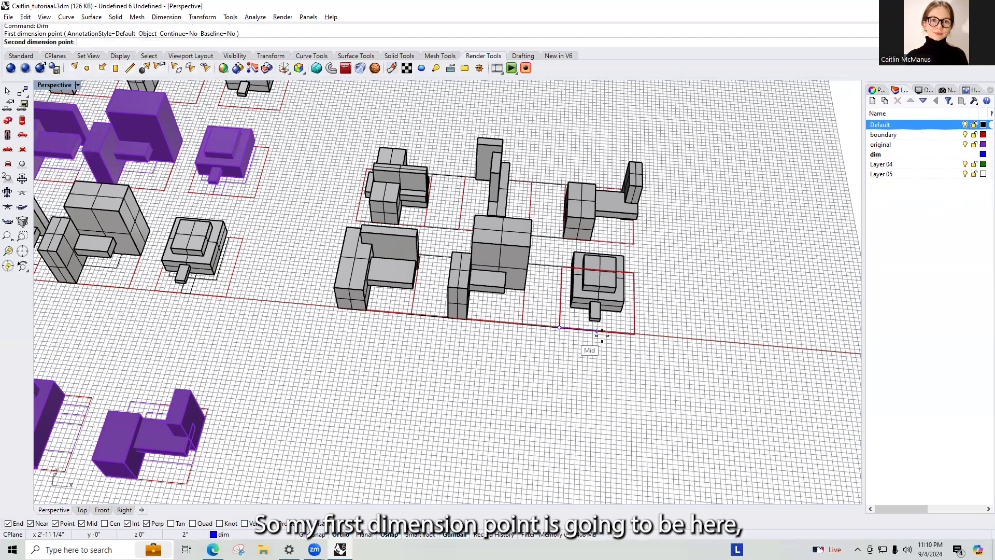
click(633, 332)
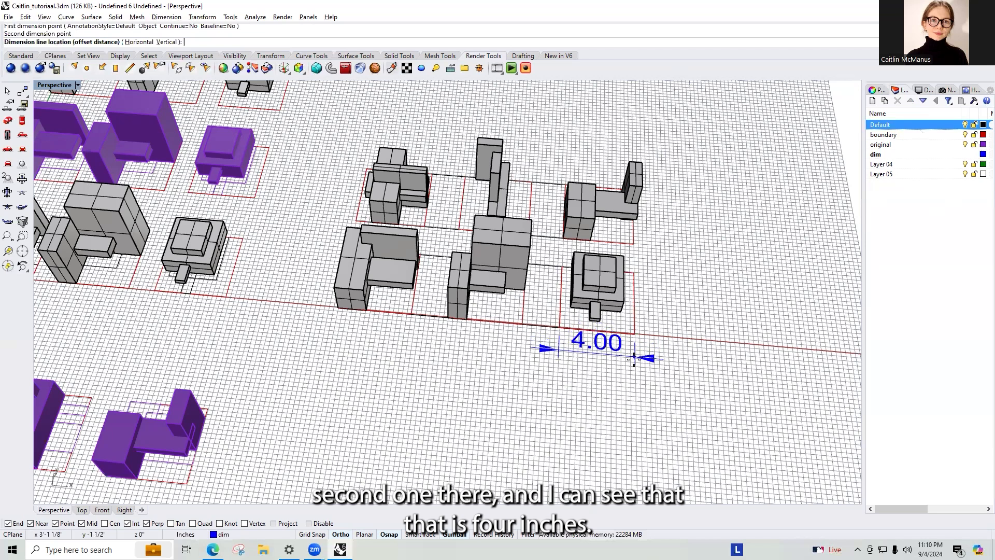
click(633, 362)
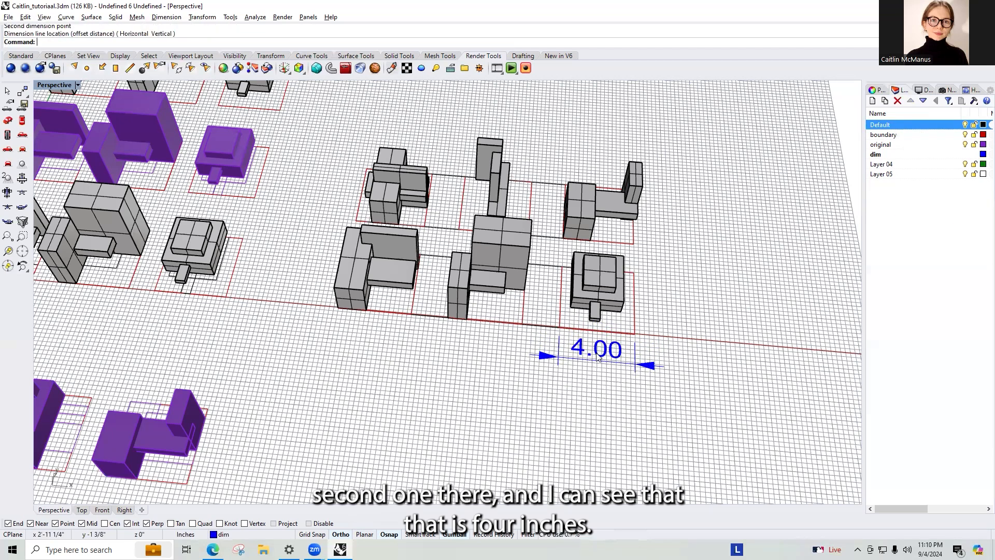
- Dimension the outer side edge of the same boundary square, placing the dimension line just outside the grid
key(Return)
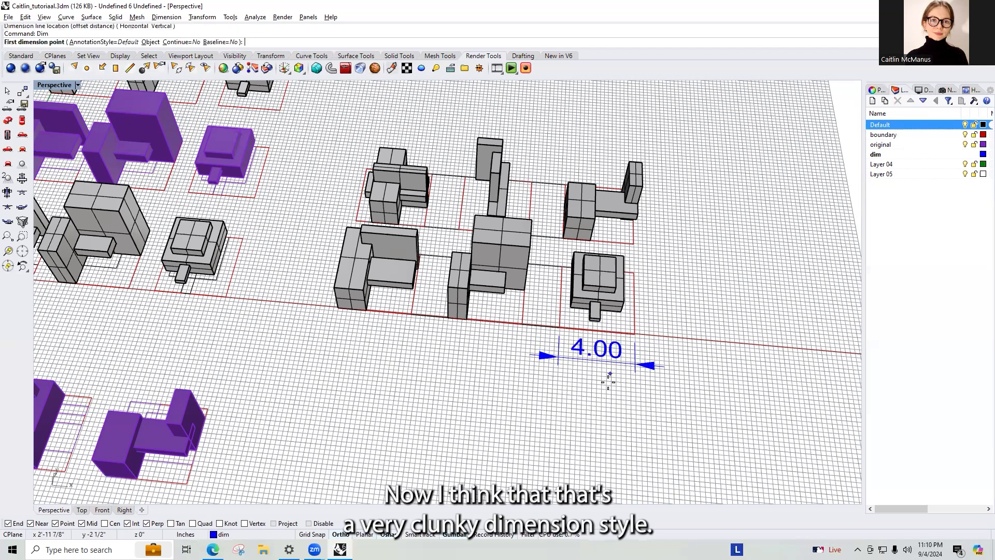
click(634, 333)
click(634, 272)
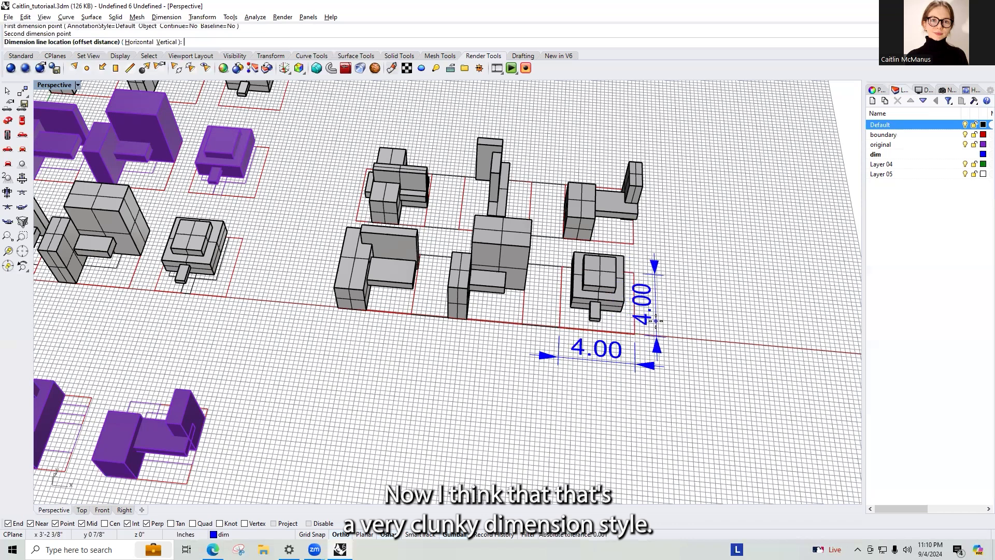
click(664, 316)
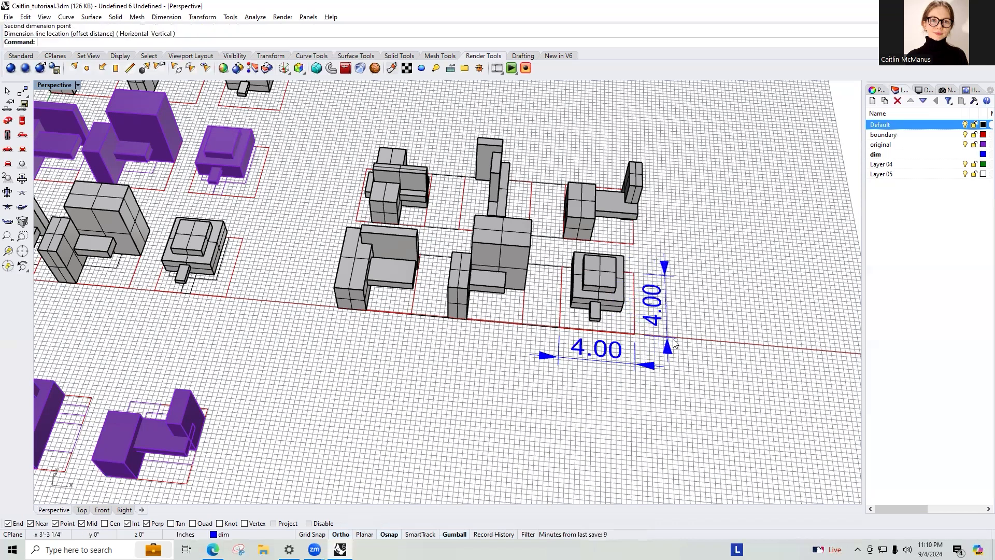
- Change the annotation style of both boundary square dimensions to Inch Fractional
click(657, 302)
shift+click(620, 357)
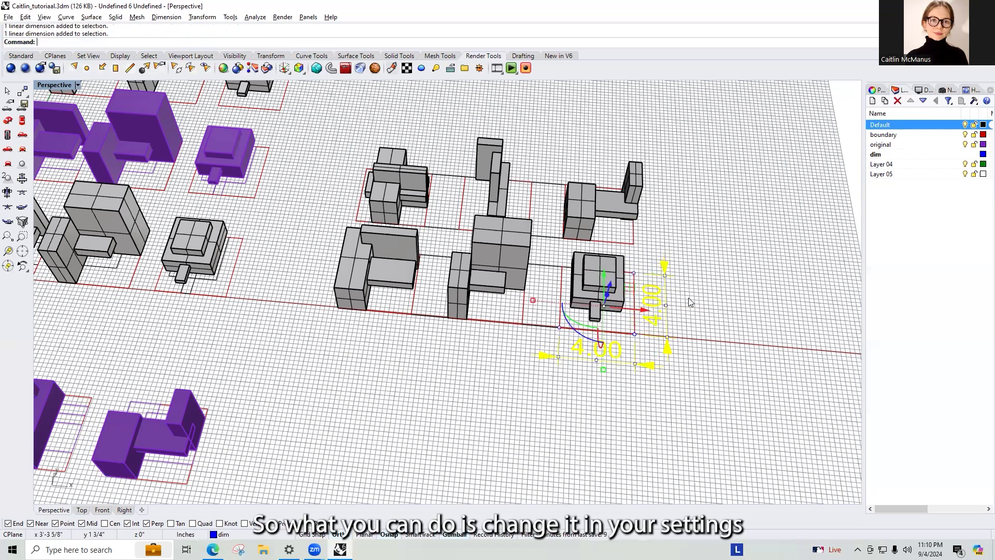
click(878, 90)
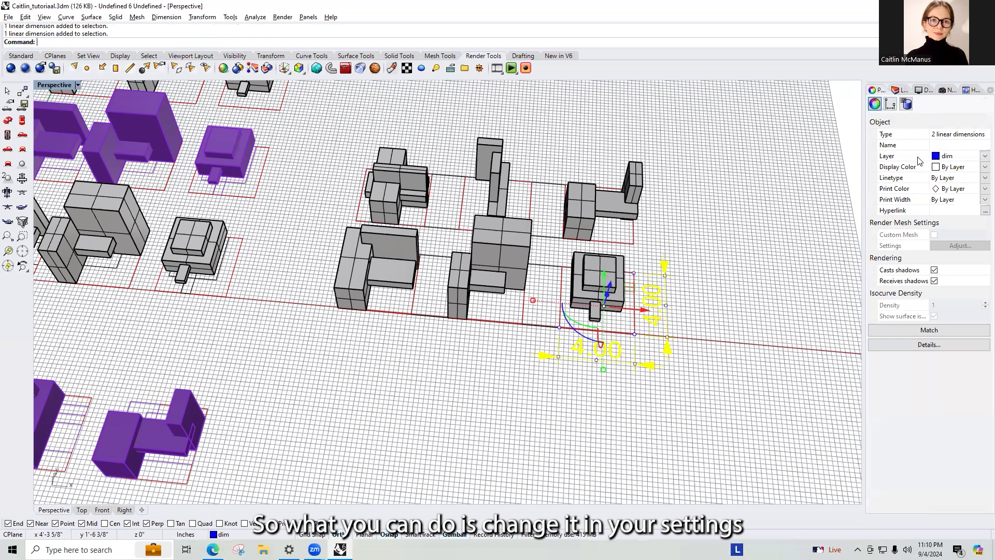
click(891, 107)
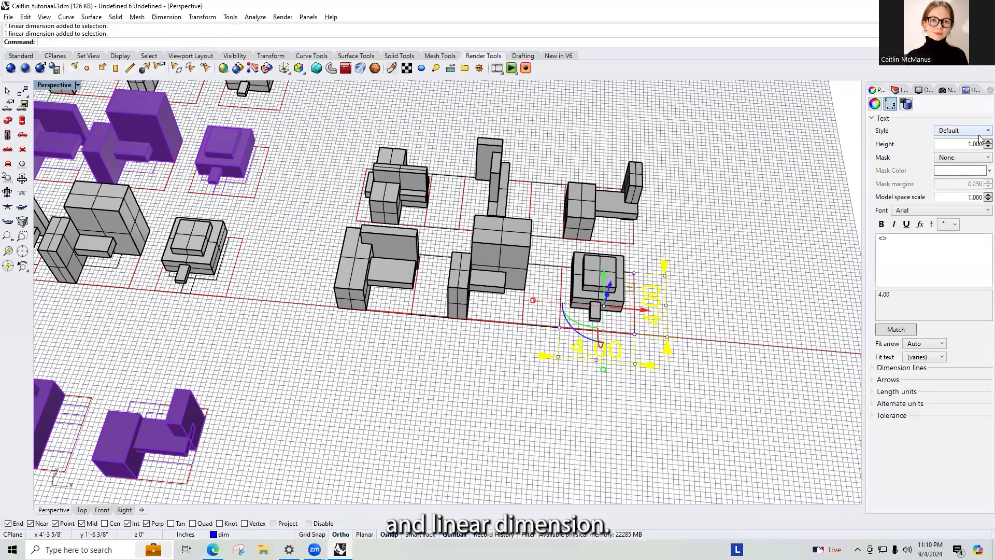
click(972, 133)
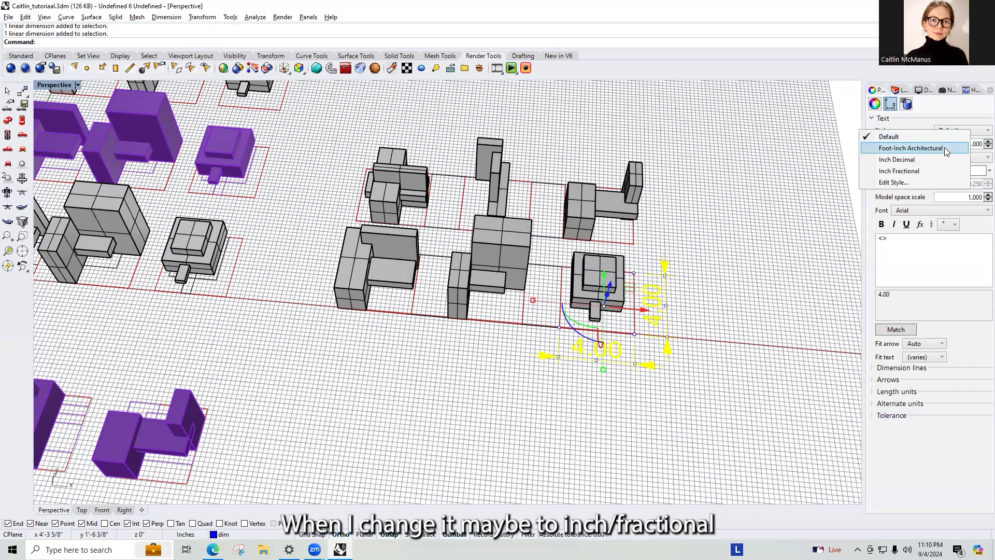
click(918, 171)
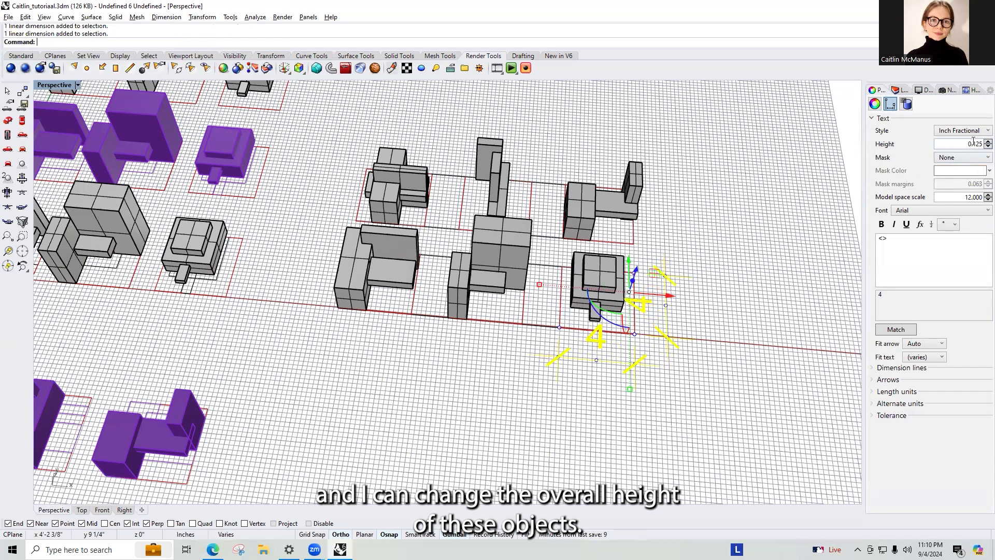
- Try text heights of 0.025, 0.125, 0.2 and 0.25 on the two dimensions
double_click(974, 144)
text(0.025)
key(Return)
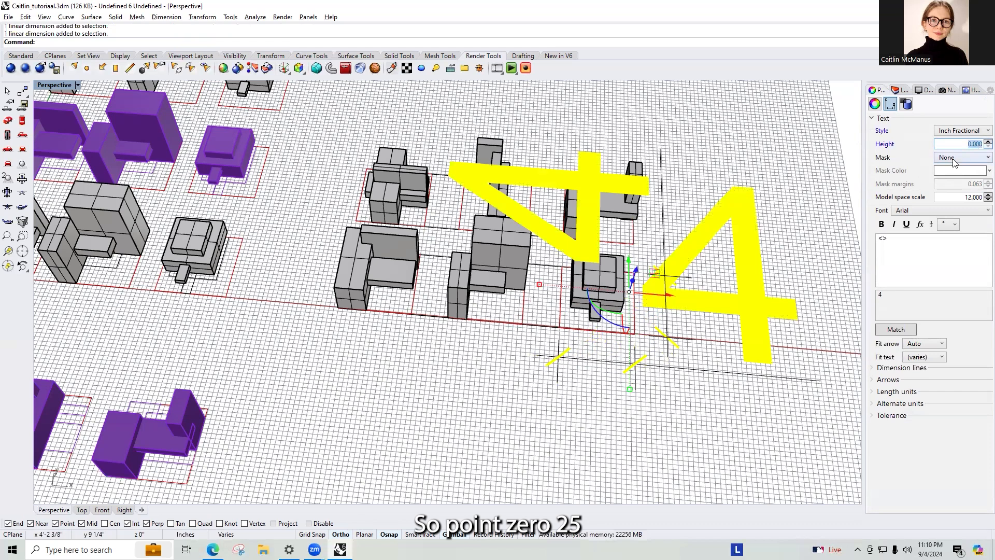
text(.025)
key(Return)
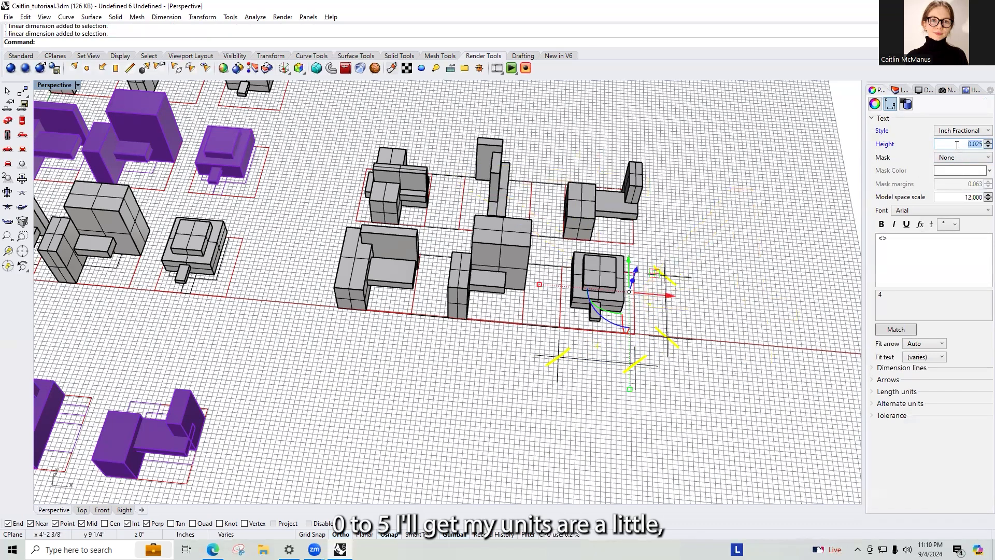
scroll(740, 290, up, 3)
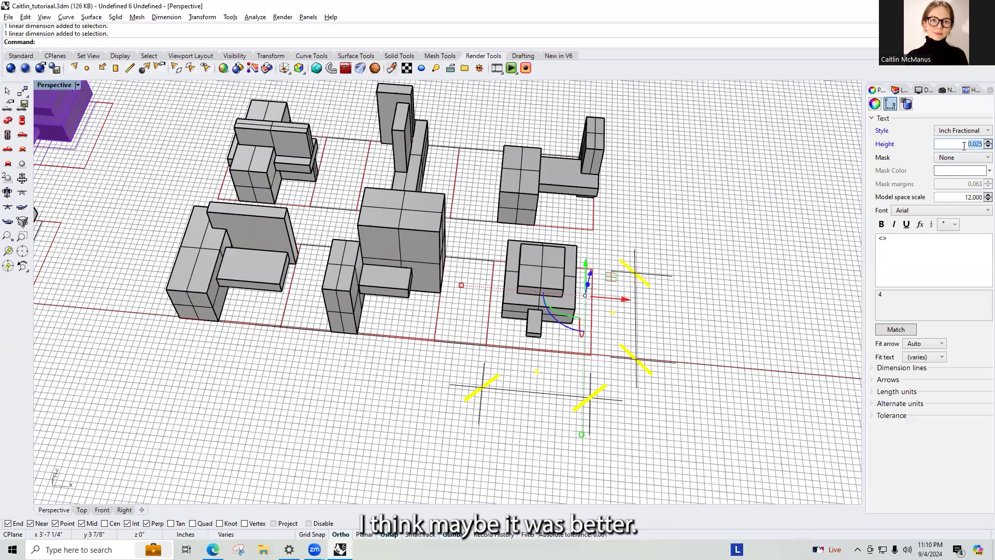
scroll(980, 154, up, 4)
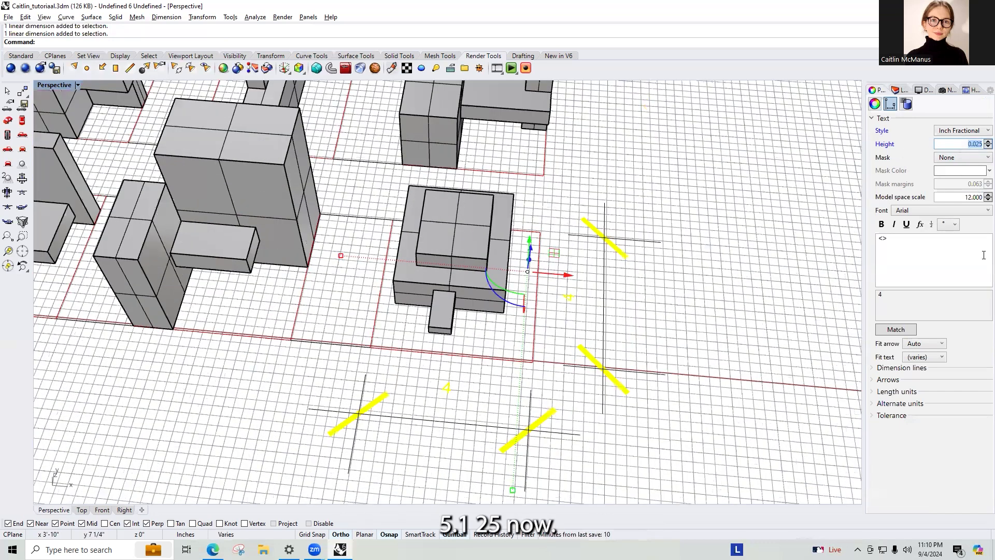
text(0.125)
key(Return)
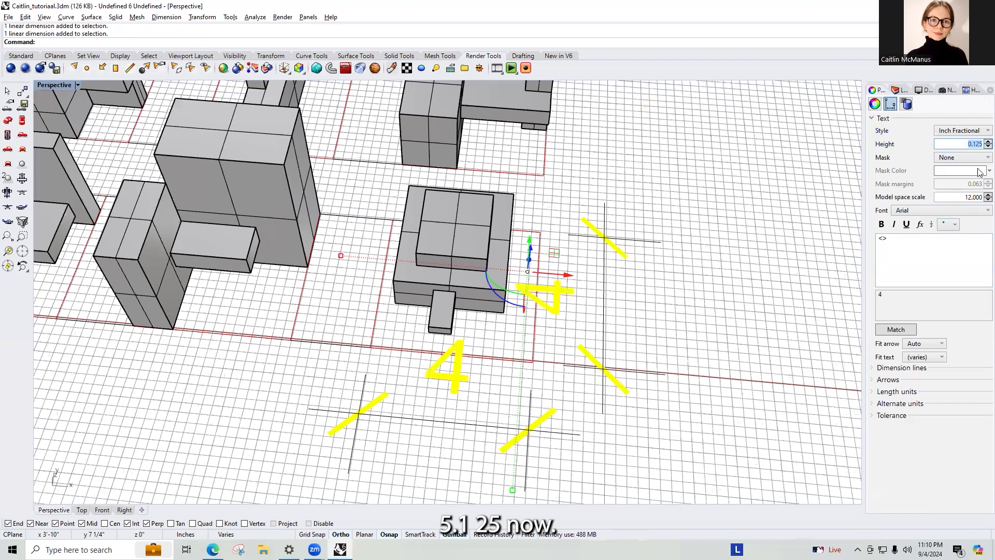
text(.2)
key(Return)
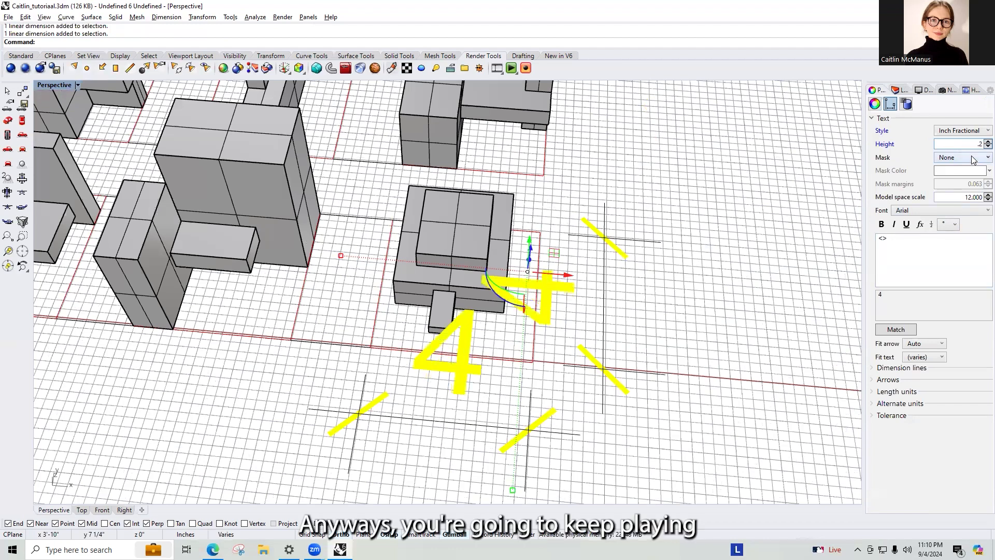
text(5)
key(Return)
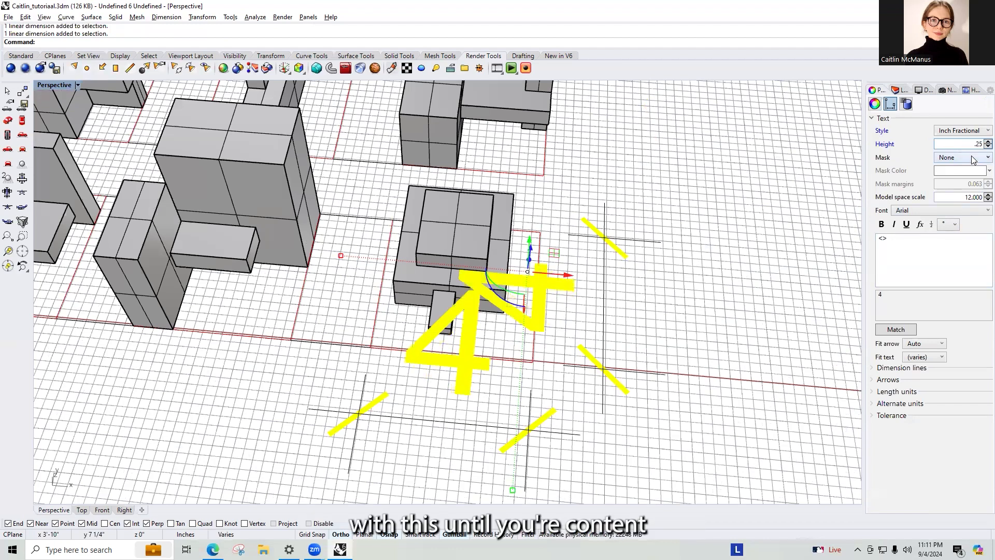
- Set the text height of both dimensions to 0.05 and keep their arrow fit on Auto
key(BackSpace)
key(BackSpace)
key(BackSpace)
text(.0)
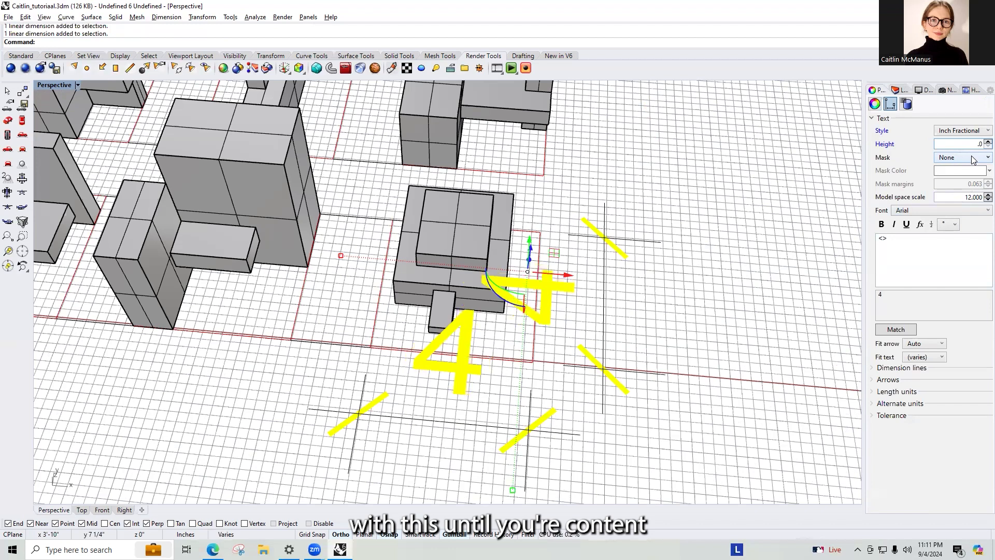
text(5)
key(Return)
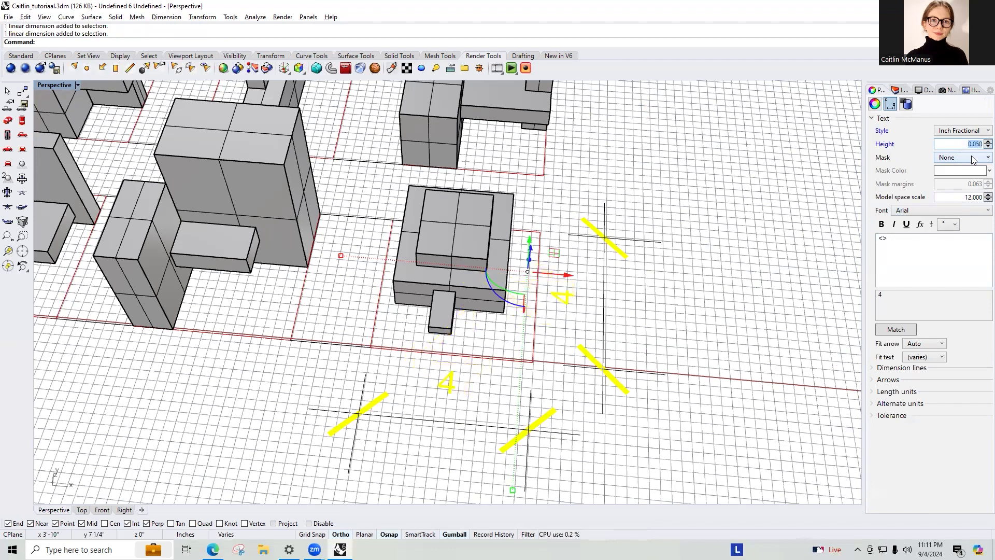
click(967, 197)
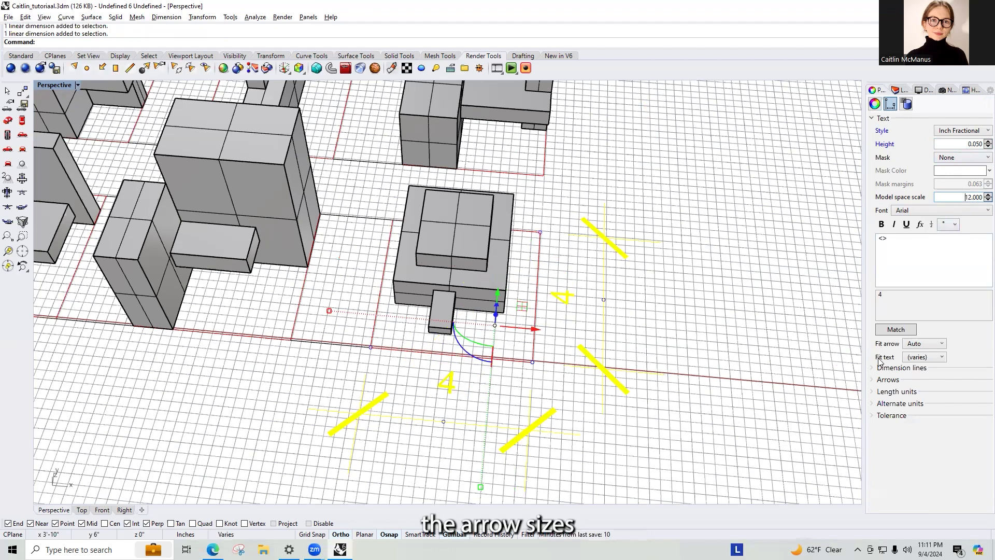
click(933, 344)
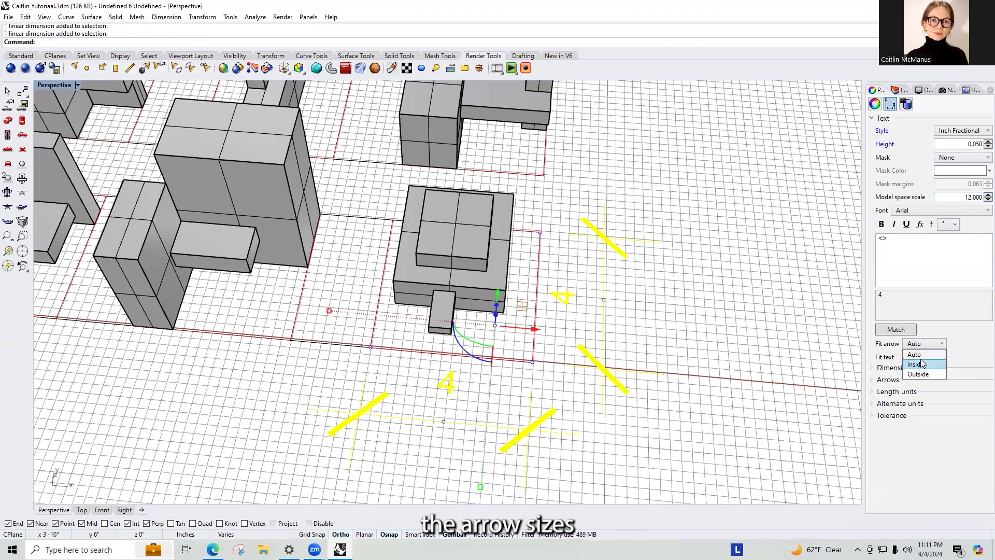
click(927, 355)
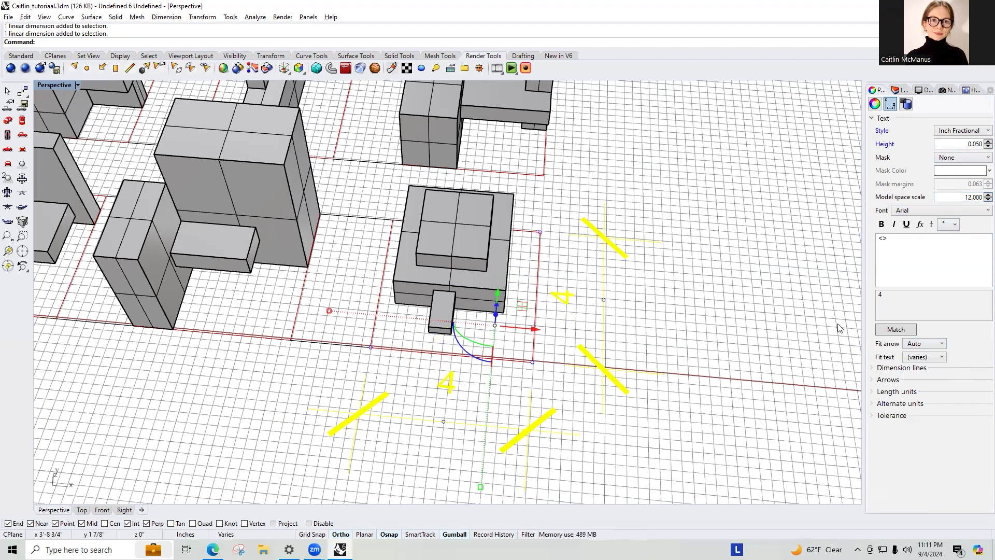
- Open the Inch Fractional style for editing and expand its font, text, dimension and arrow settings
click(962, 133)
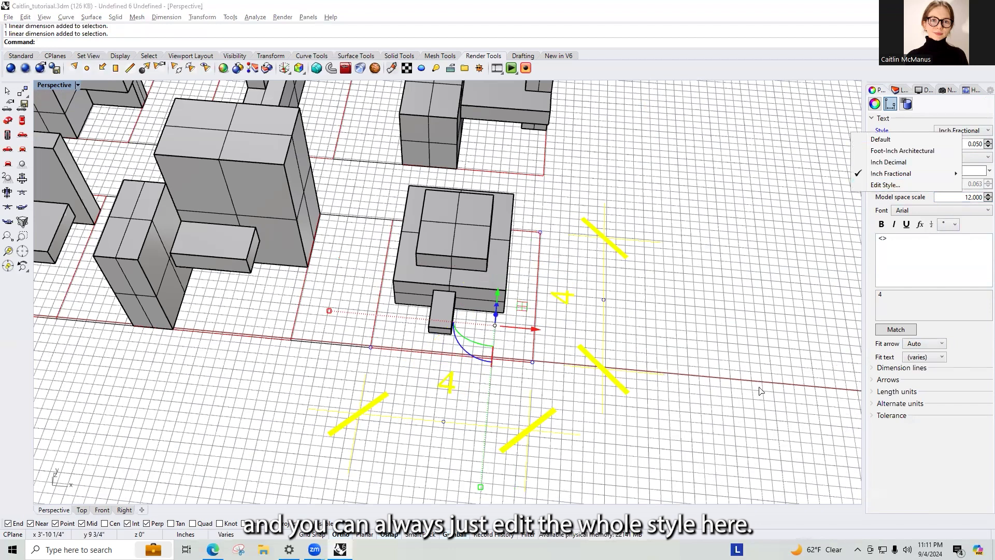
click(895, 186)
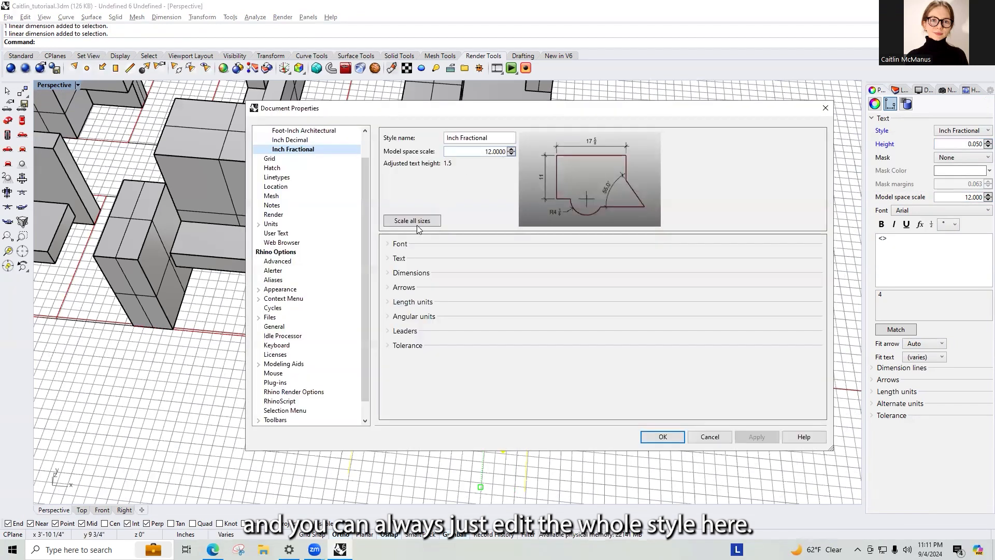
click(401, 248)
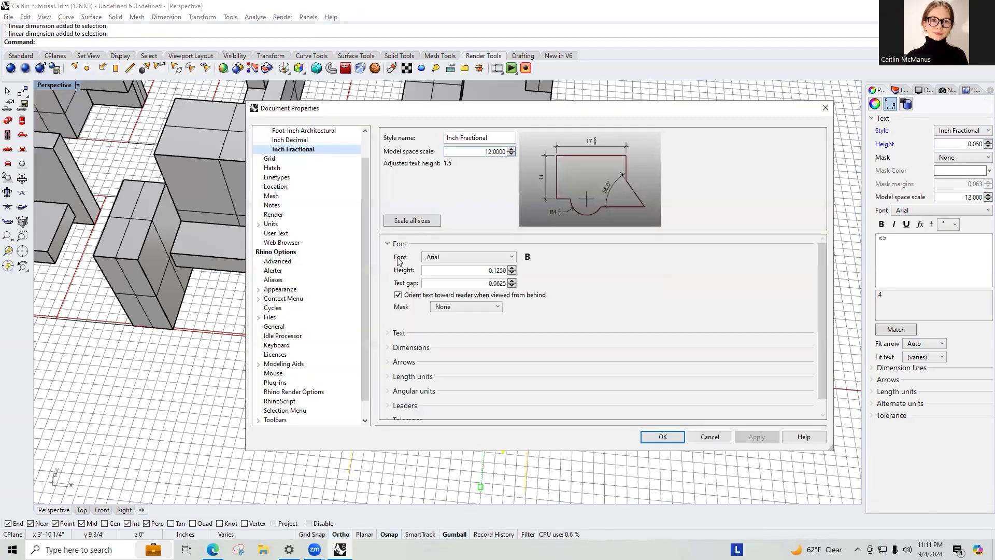
click(400, 335)
click(397, 372)
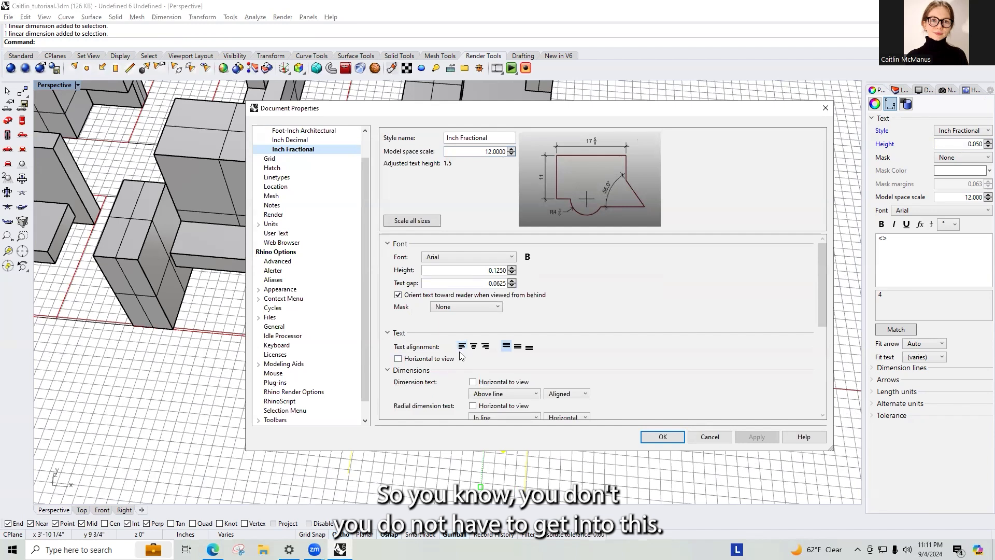
scroll(415, 319, down, 5)
click(397, 350)
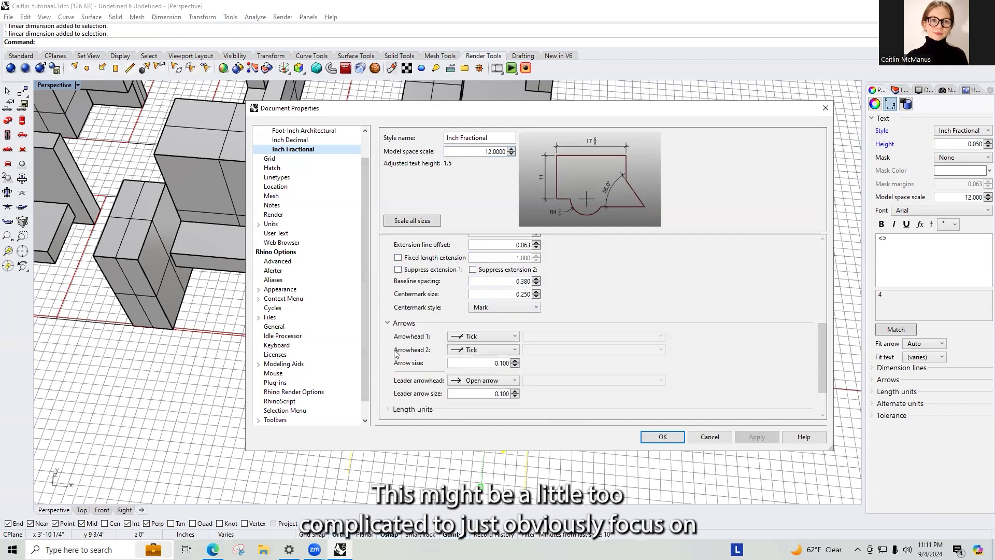
- Set the style's arrow size and leader arrow size to 0.05, keep the Tick arrowheads, apply the changes and deselect the dimensions
click(492, 337)
click(490, 344)
double_click(499, 362)
text(0.050)
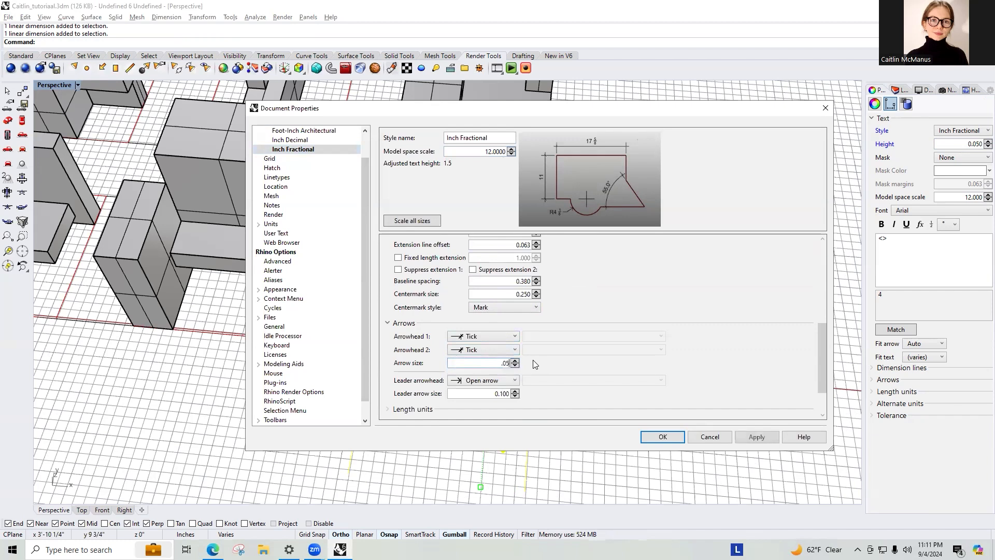
key(Tab)
key(Tab)
text(0.050)
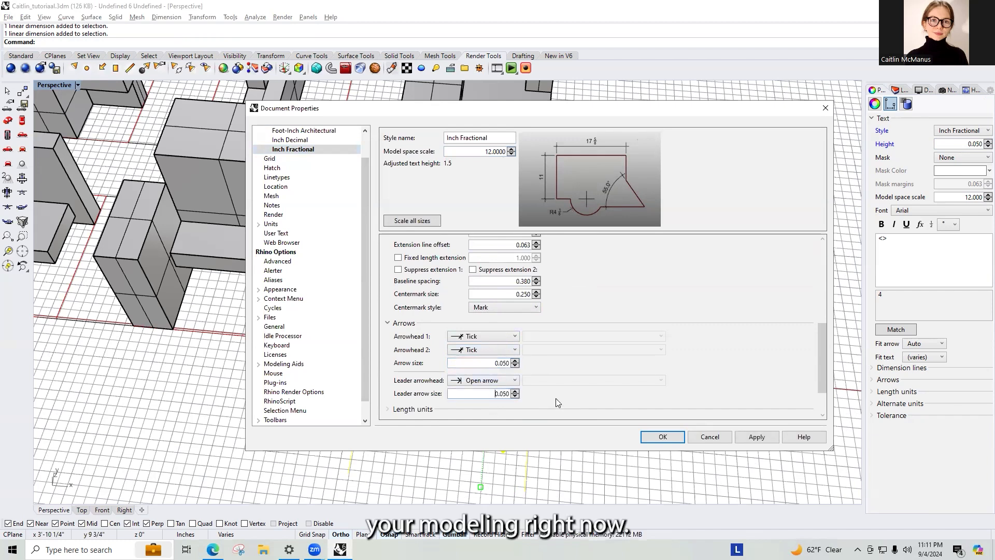
click(663, 437)
click(566, 272)
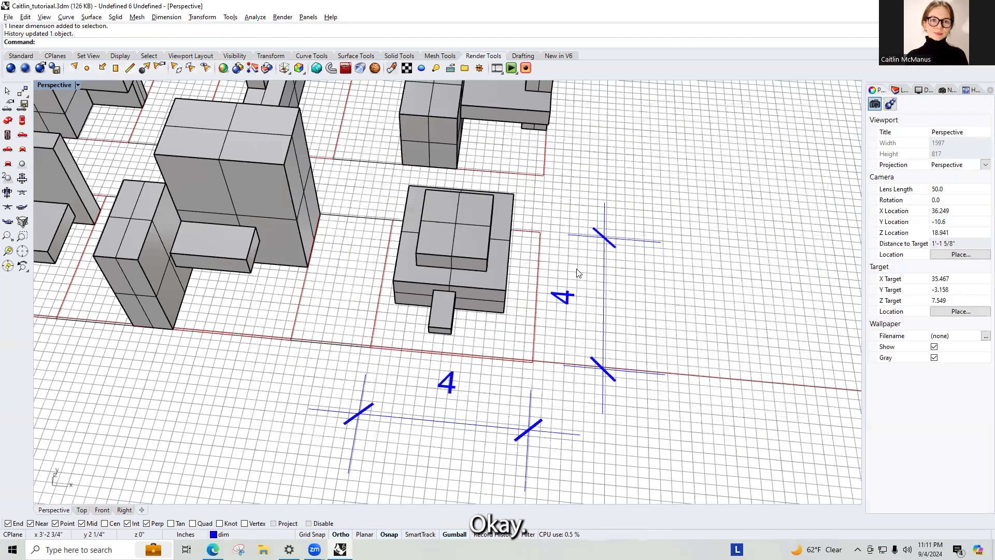
scroll(585, 286, down, 5)
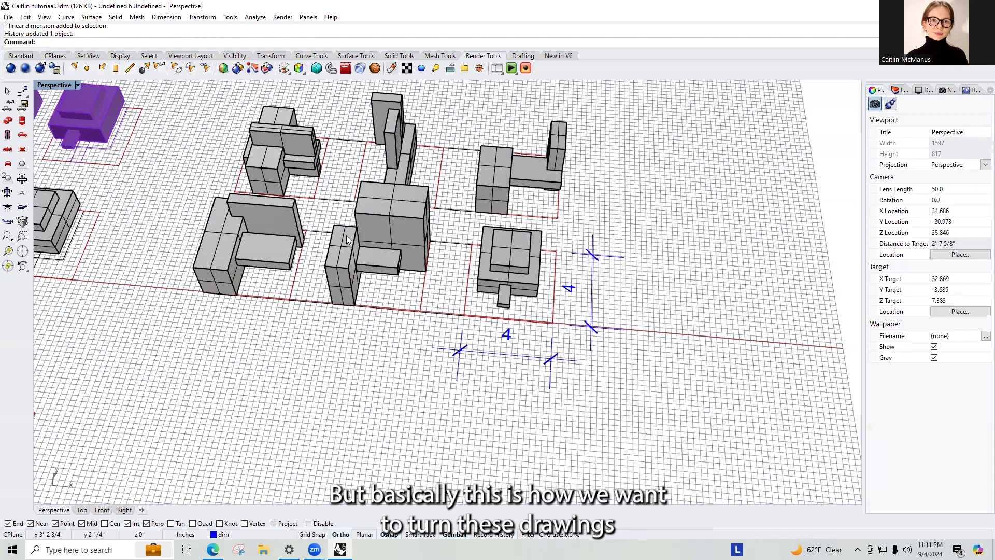
right_drag(421, 276, 462, 301)
scroll(462, 301, up, 2)
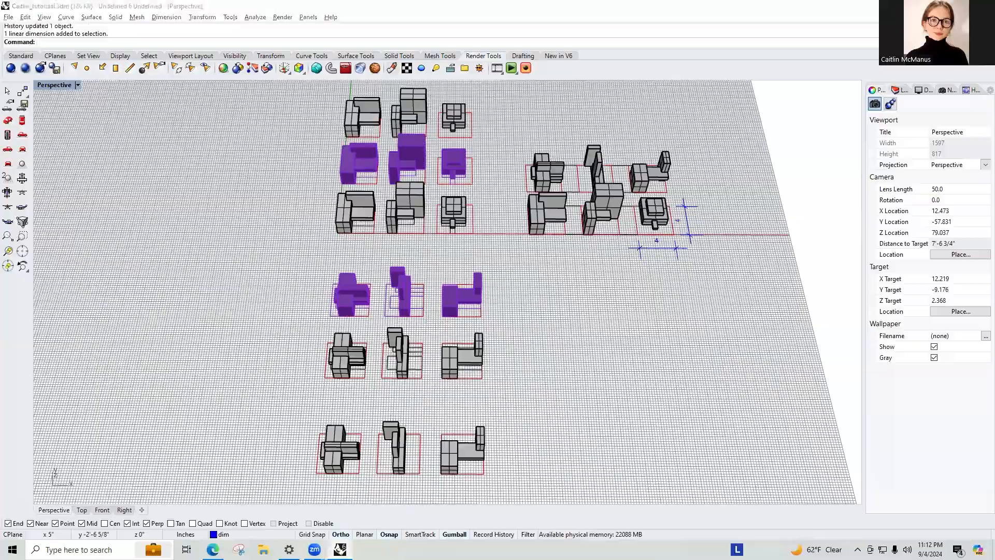
click(340, 548)
click(338, 544)
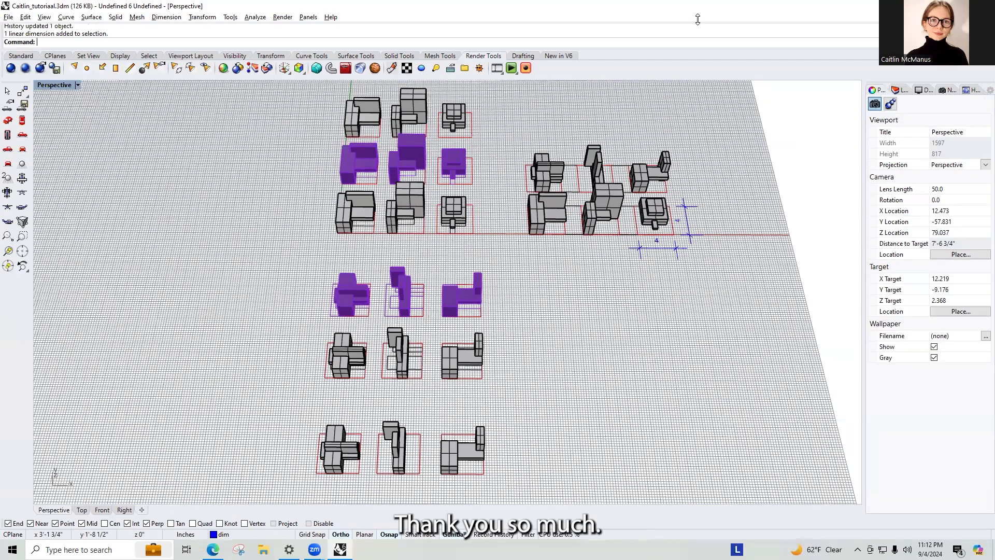